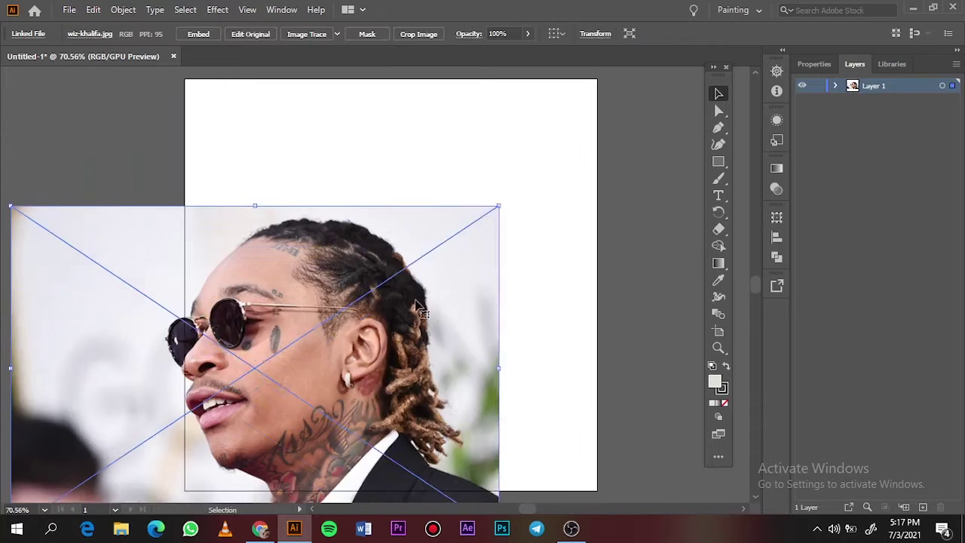
Step: Scale the photo onto the artboard, fade its opacity, lock Layer 1 and add Layer 2
drag(588, 478, 558, 417)
click(531, 33)
drag(532, 48, 519, 48)
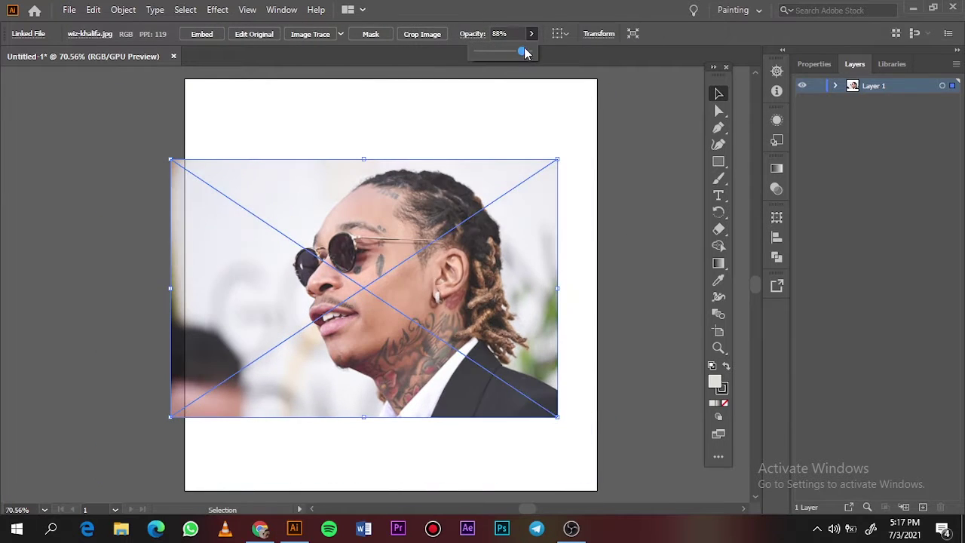
key(ctrl+shift+a)
click(817, 85)
click(923, 507)
Step: Create a round 9 pt calligraphic brush whose size varies 3 pt with pen pressure
click(370, 33)
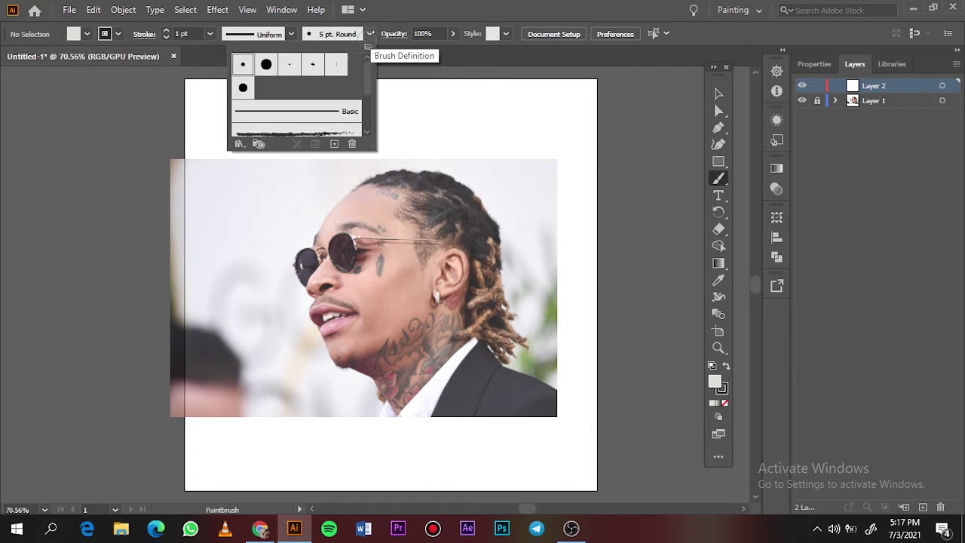
click(334, 144)
click(448, 364)
mouse_move(436, 319)
mouse_down()
mouse_move(427, 332)
mouse_move(438, 319)
mouse_up()
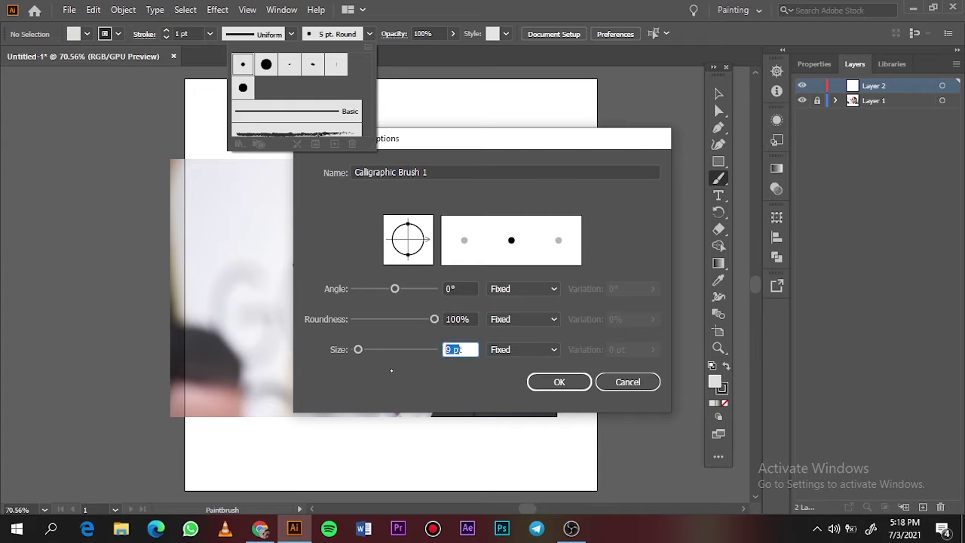
click(523, 349)
click(517, 395)
click(652, 349)
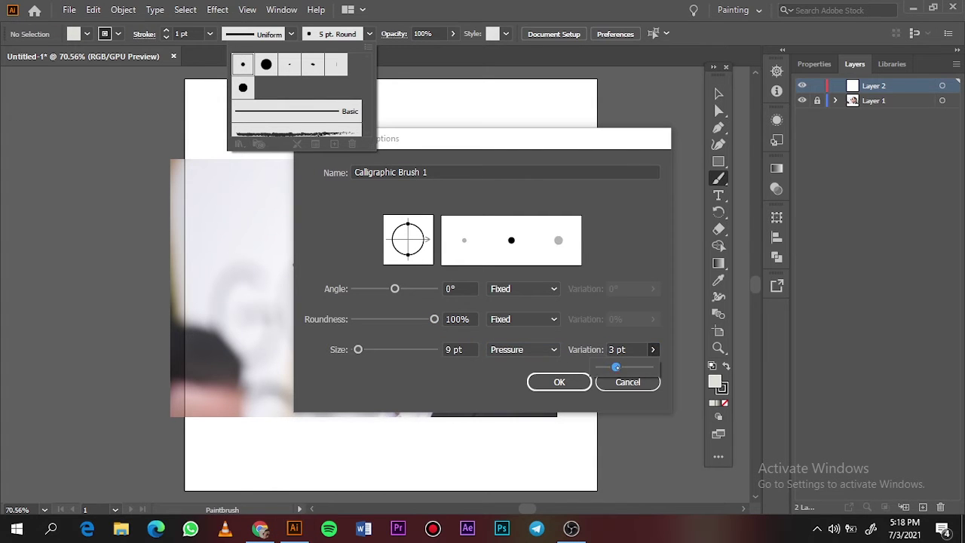
click(523, 350)
click(507, 364)
click(559, 382)
Step: Set the stroke colour to black and draw test strokes beside the artboard
drag(637, 171, 653, 259)
double_click(722, 387)
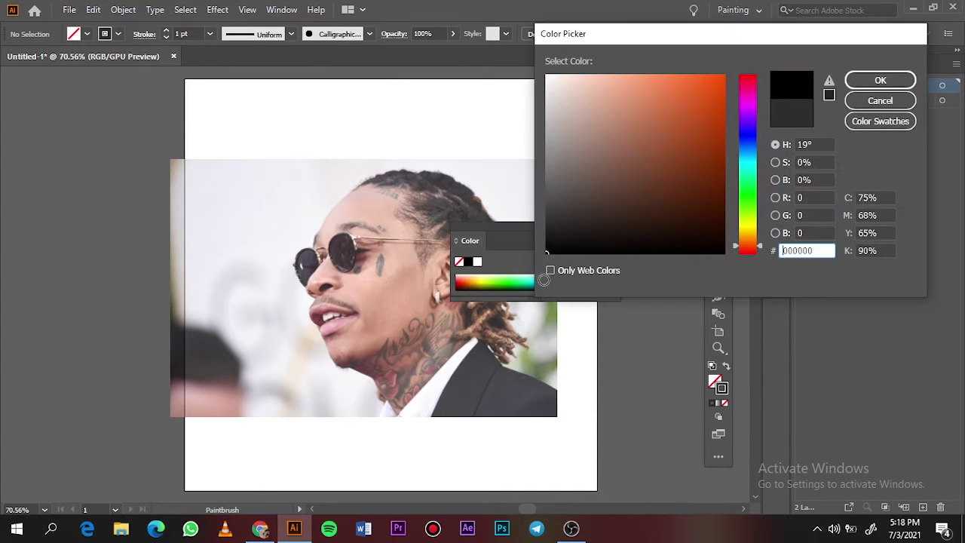
click(880, 80)
drag(641, 179, 658, 291)
click(370, 34)
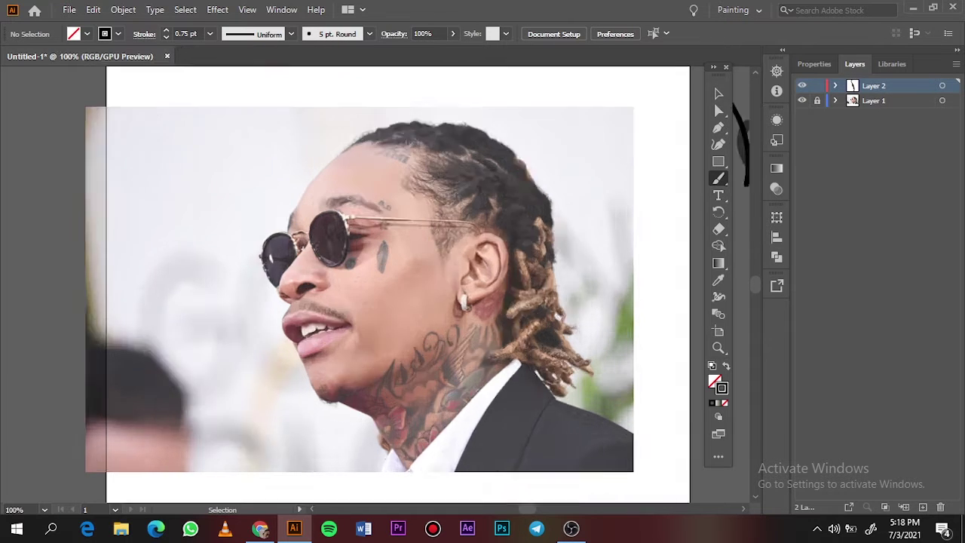
Step: Trace the nose bridge and nostril with 0.5 pt black brush strokes
key(ctrl+plus)
key(ctrl+plus)
drag(192, 228, 362, 295)
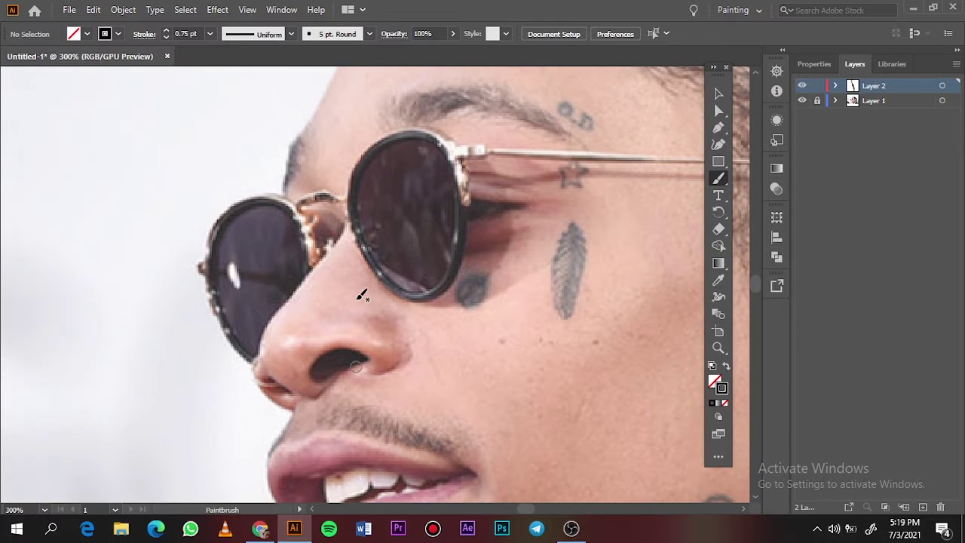
mouse_move(340, 219)
mouse_down()
mouse_move(264, 335)
mouse_move(280, 382)
mouse_up()
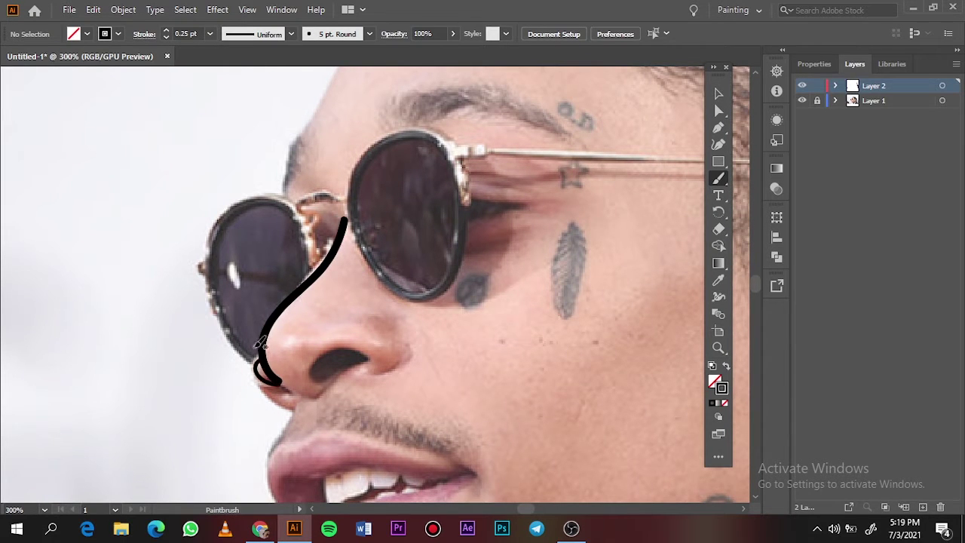
click(211, 33)
click(230, 62)
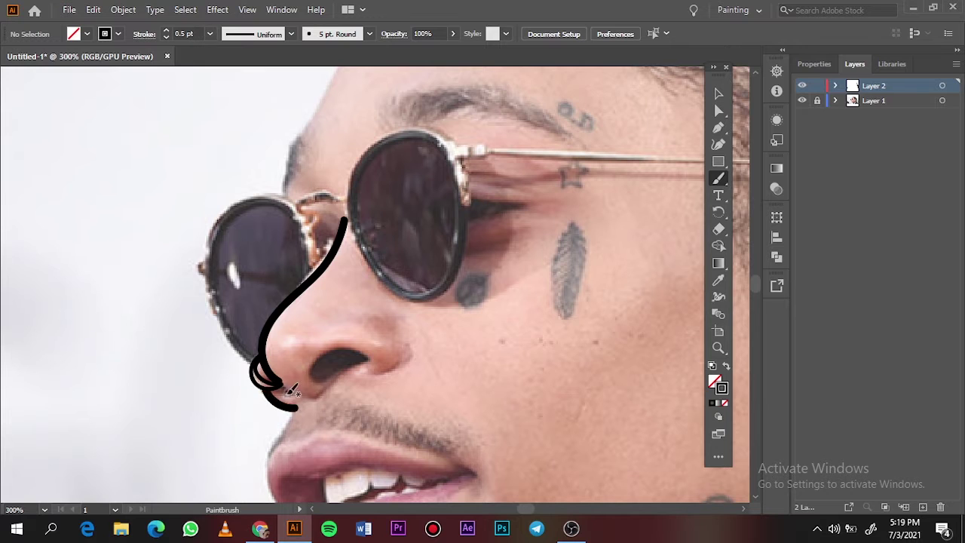
key(ctrl+z)
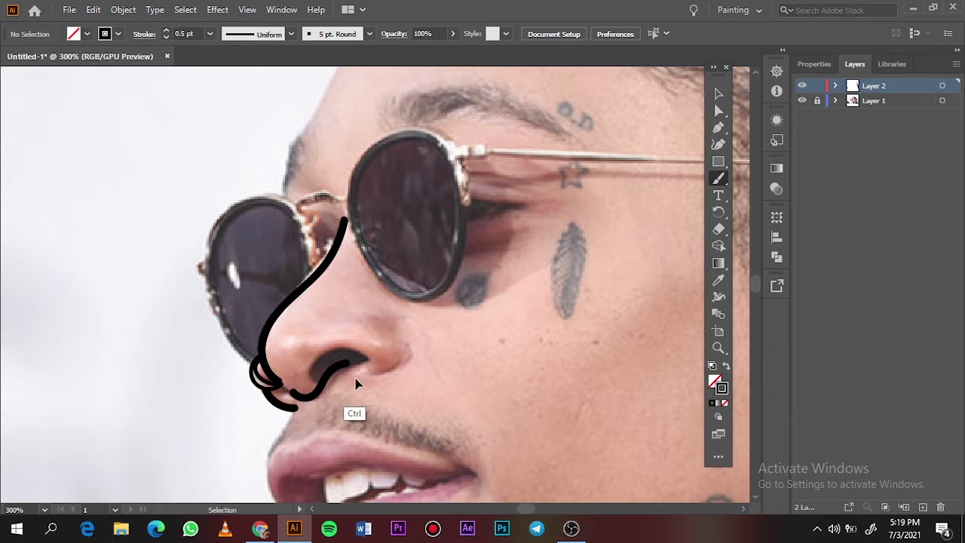
scroll(305, 395, up, 3)
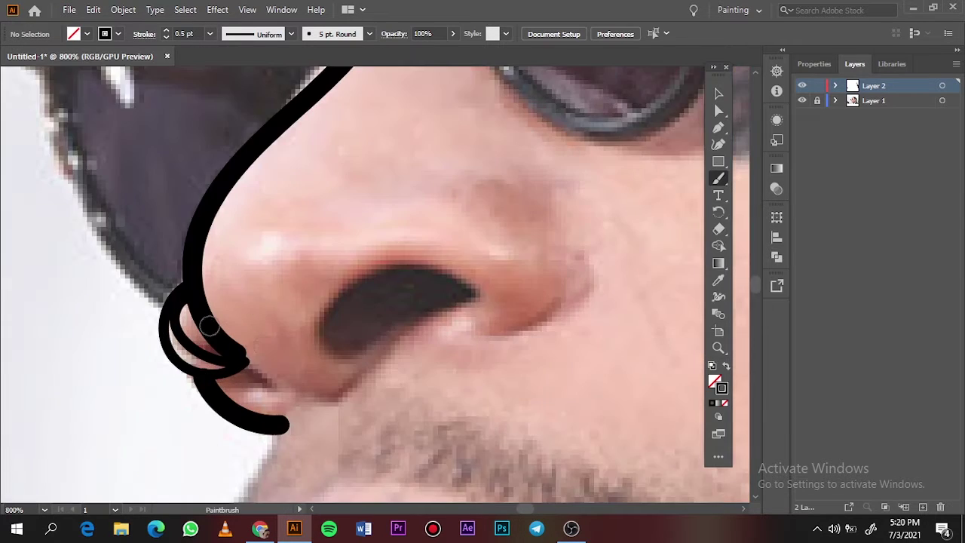
drag(214, 320, 430, 309)
mouse_move(313, 351)
mouse_down()
mouse_move(482, 302)
mouse_move(573, 249)
mouse_move(511, 221)
mouse_up()
key(ctrl+minus)
scroll(249, 399, down, 3)
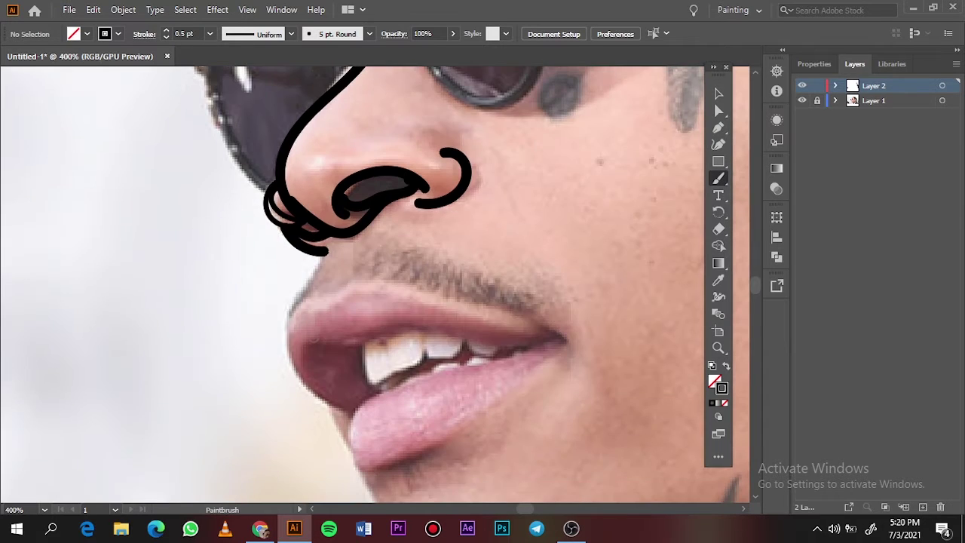
Step: Outline the upper lip and the teeth, redrawing the teeth edges after an undo
mouse_move(347, 413)
mouse_down()
mouse_move(583, 356)
mouse_move(410, 377)
mouse_move(377, 463)
mouse_move(578, 345)
mouse_move(581, 355)
mouse_up()
drag(308, 347, 550, 336)
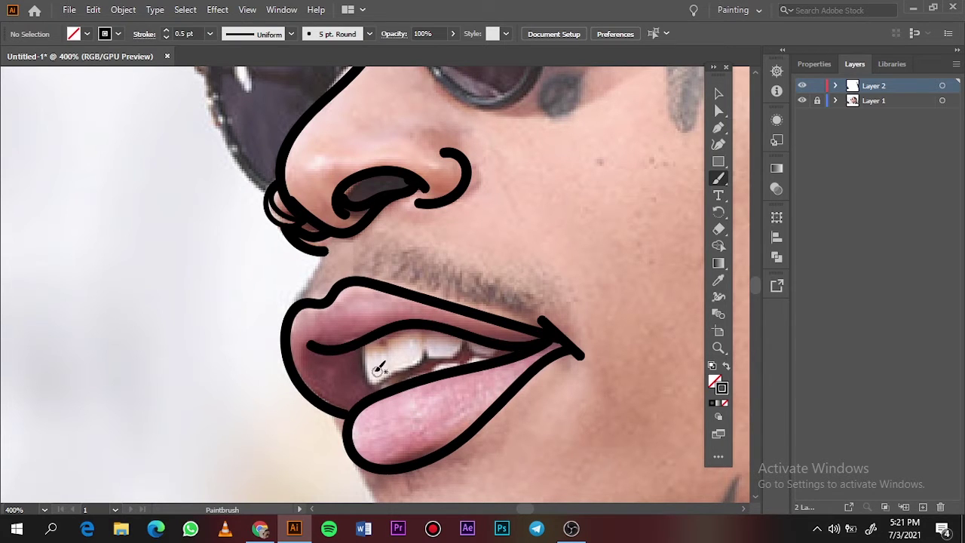
mouse_move(354, 348)
mouse_down()
mouse_move(391, 375)
mouse_move(498, 346)
mouse_up()
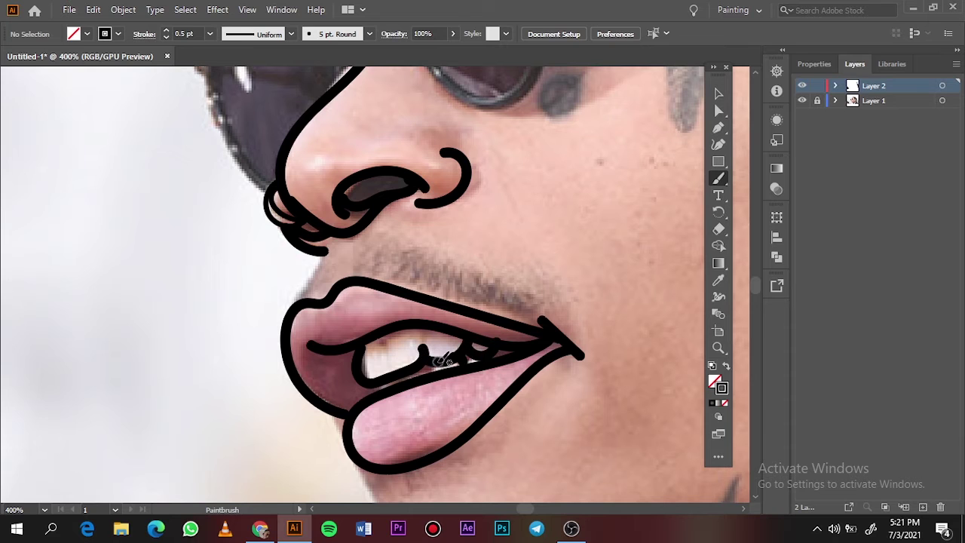
key(ctrl+z)
key(ctrl+z)
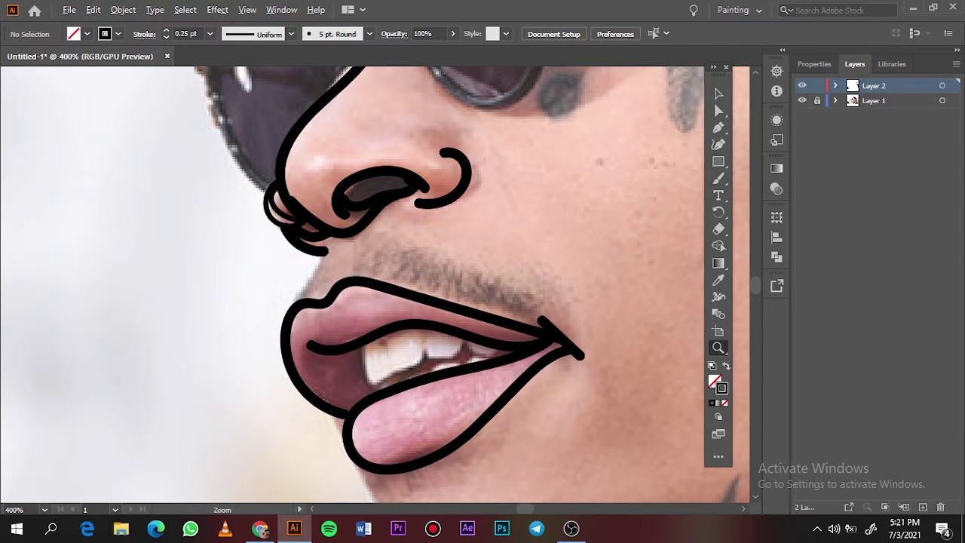
click(382, 347)
mouse_move(337, 337)
mouse_down()
mouse_move(398, 388)
mouse_move(556, 326)
mouse_move(592, 369)
mouse_move(487, 396)
mouse_up()
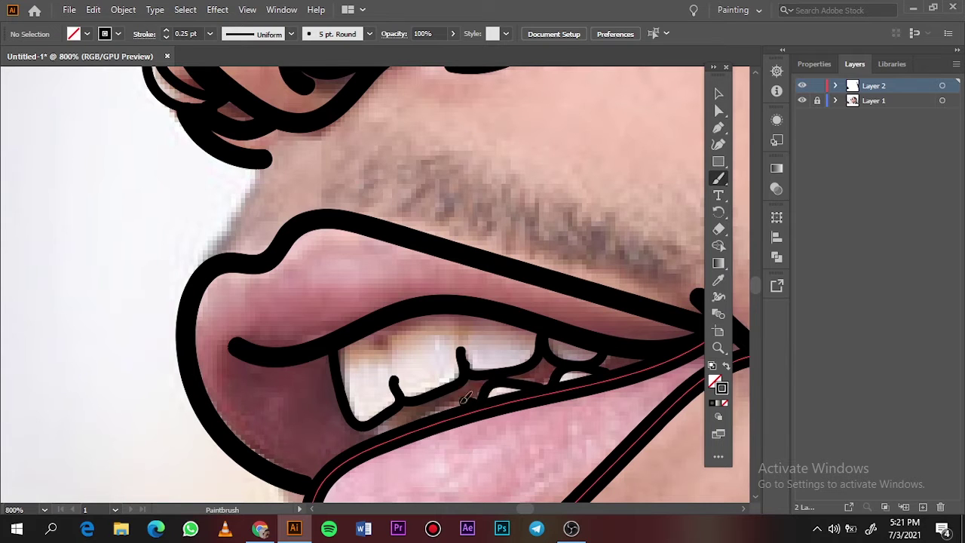
drag(349, 341, 463, 322)
drag(337, 394, 373, 433)
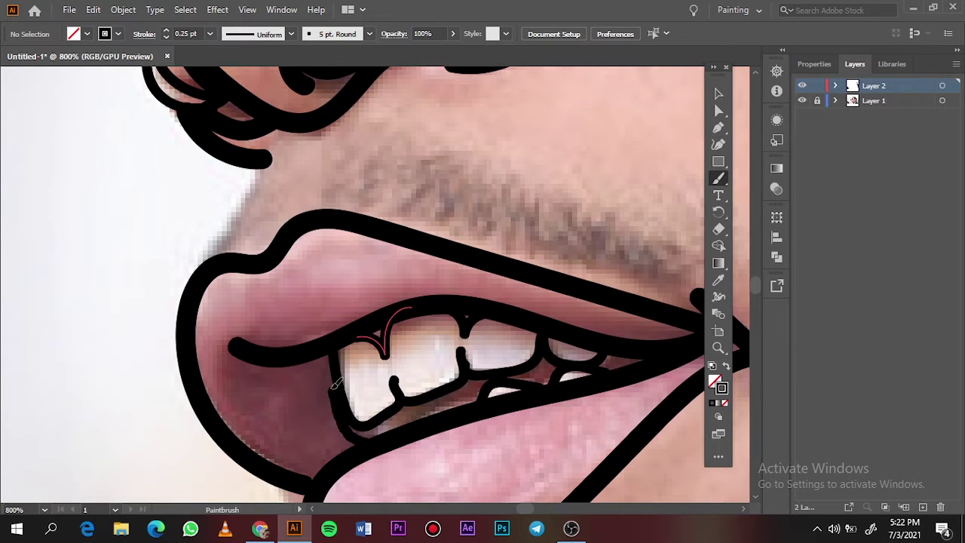
key(ctrl+0)
Step: At 0.5 pt stroke weight, outline the left lens with two strokes
scroll(326, 357, up, 5)
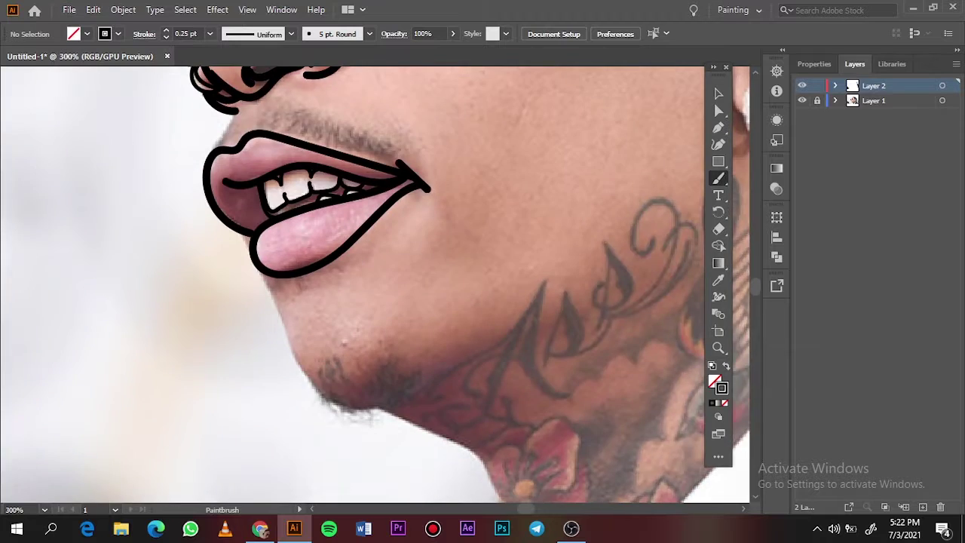
scroll(327, 357, down, 3)
scroll(326, 357, down, 1)
click(210, 34)
click(228, 95)
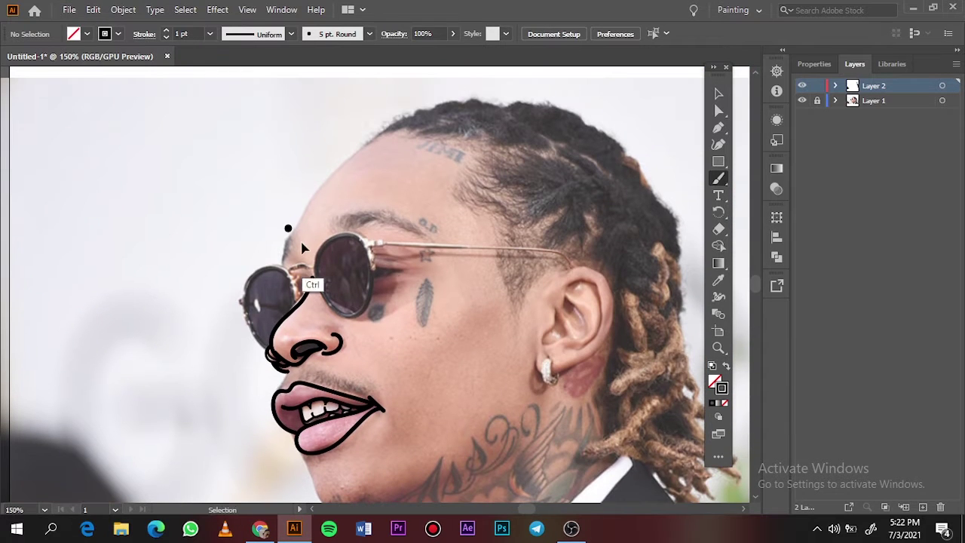
scroll(309, 279, up, 1)
scroll(375, 149, up, 1)
scroll(240, 374, up, 1)
click(210, 33)
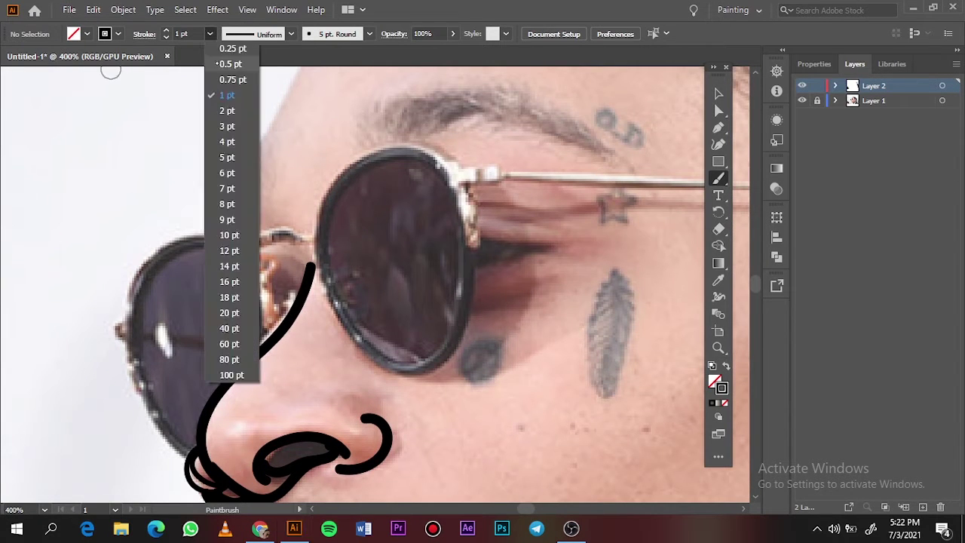
click(226, 77)
drag(204, 449, 143, 320)
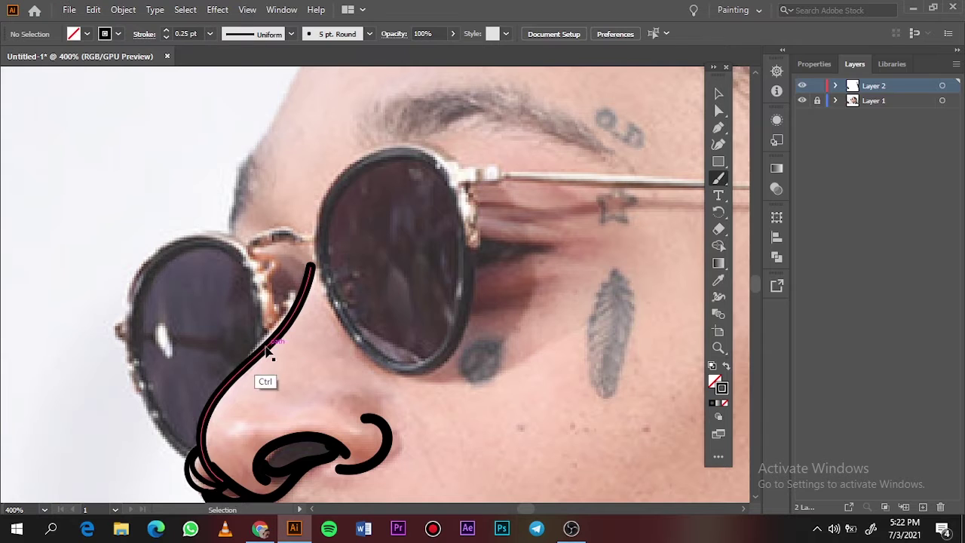
mouse_move(264, 347)
mouse_down()
mouse_move(160, 386)
mouse_move(194, 453)
mouse_move(257, 242)
mouse_up()
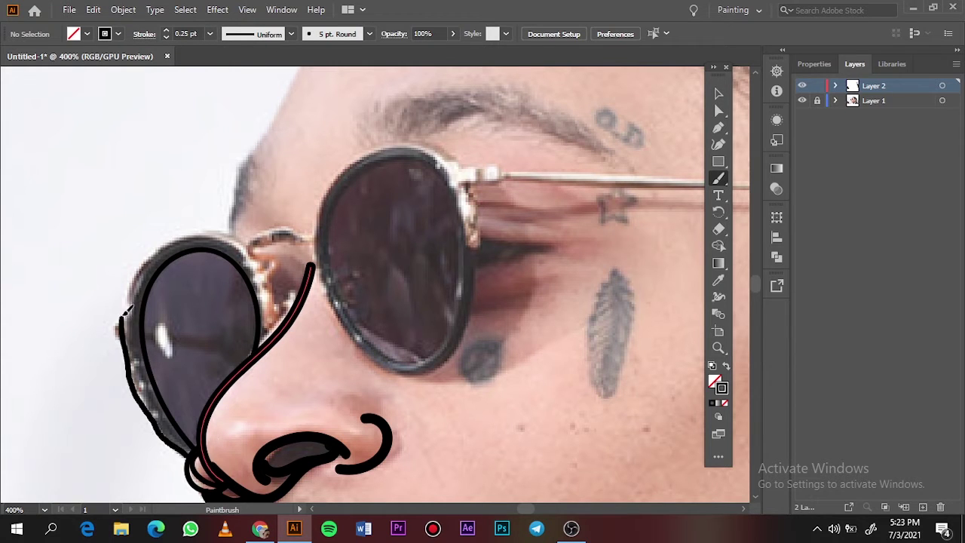
mouse_move(261, 350)
mouse_down()
mouse_move(148, 247)
mouse_move(129, 344)
mouse_up()
Step: Trace the temple hook beside the left lens and the glasses bridge
scroll(185, 314, up, 1)
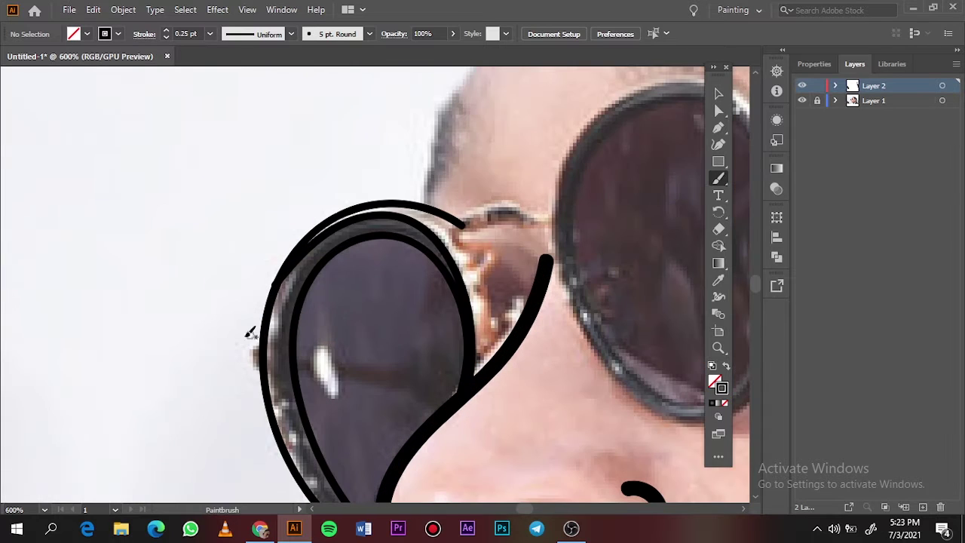
mouse_move(502, 306)
mouse_down()
mouse_move(479, 285)
mouse_move(463, 235)
mouse_up()
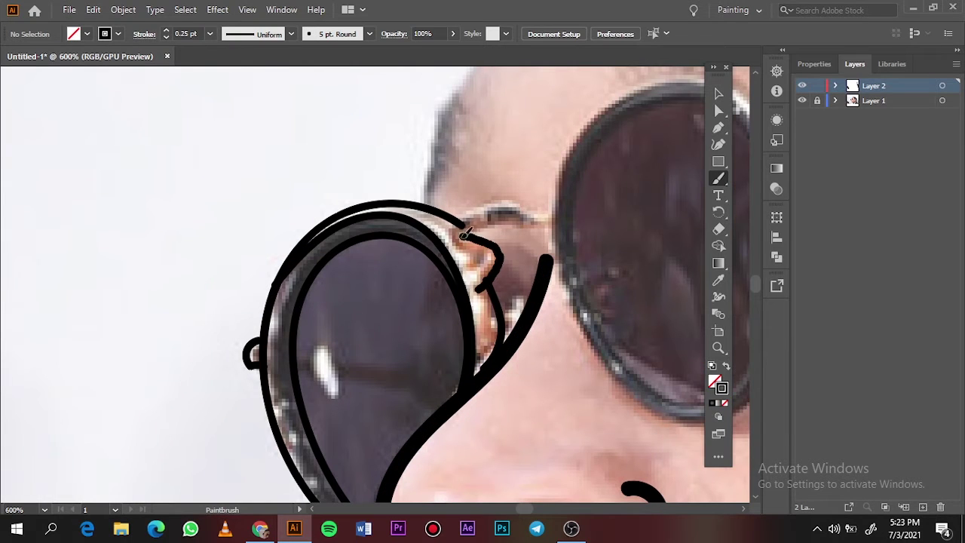
drag(536, 226, 531, 218)
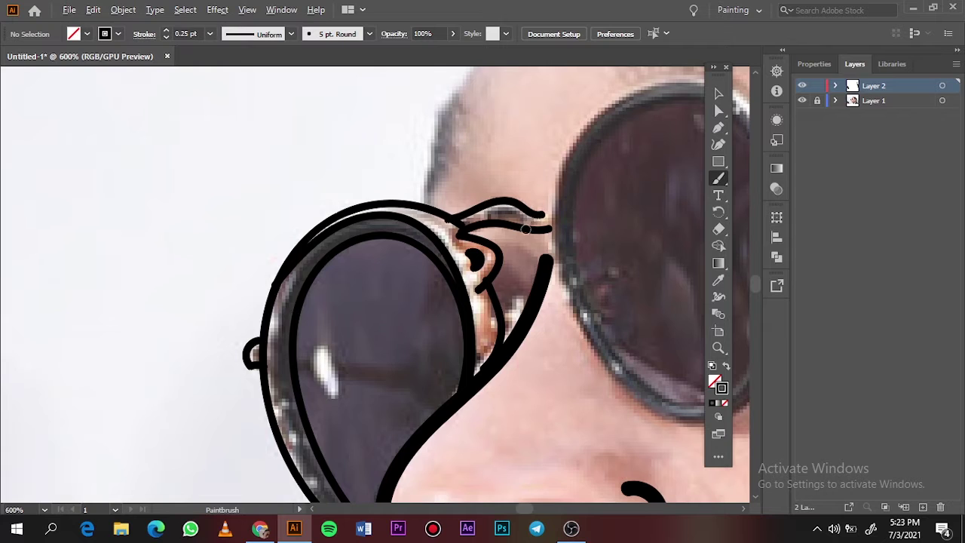
scroll(533, 218, right, 5)
scroll(453, 234, up, 1)
Step: Trace the right lens's top rim and its left and bottom edges
mouse_move(328, 227)
mouse_down()
mouse_move(463, 91)
mouse_move(548, 134)
mouse_up()
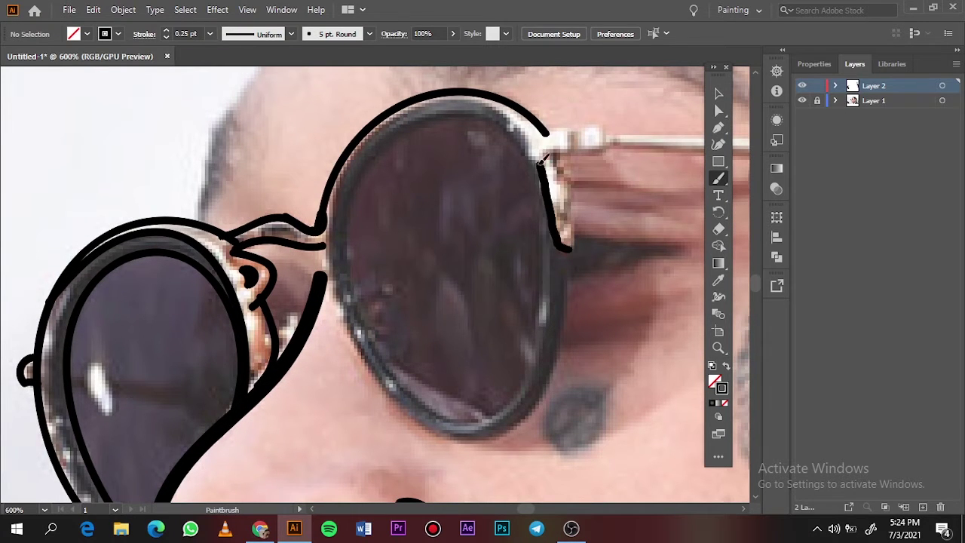
mouse_move(326, 220)
mouse_down()
mouse_move(396, 111)
mouse_move(549, 159)
mouse_move(574, 245)
mouse_move(551, 157)
mouse_up()
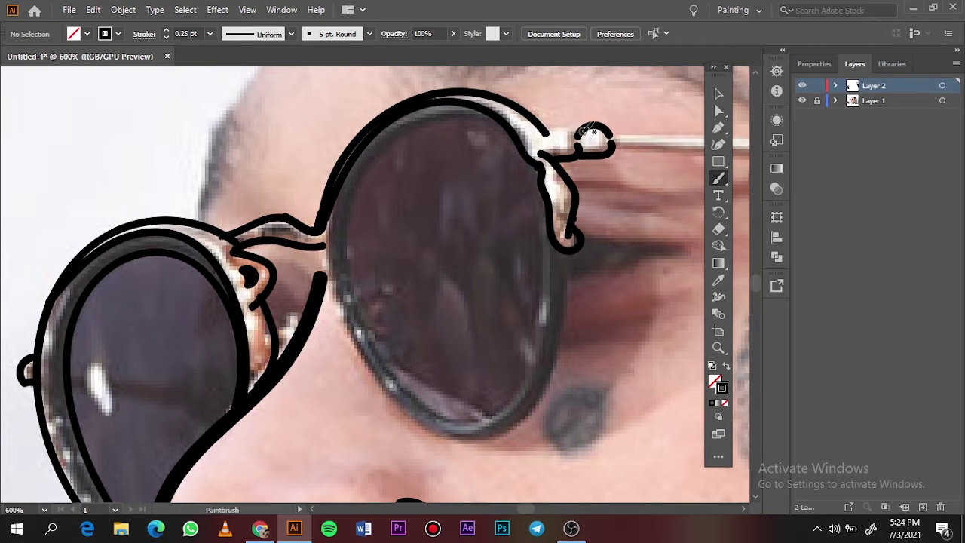
scroll(527, 184, down, 1)
scroll(528, 187, down, 1)
drag(519, 129, 504, 119)
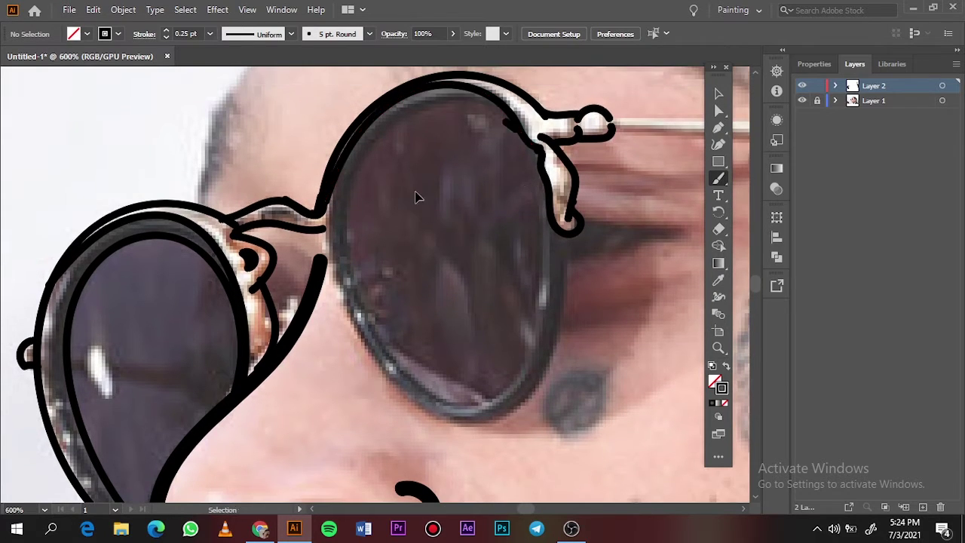
mouse_move(329, 226)
mouse_down()
mouse_move(409, 395)
mouse_move(515, 411)
mouse_up()
right_click(511, 406)
key(Escape)
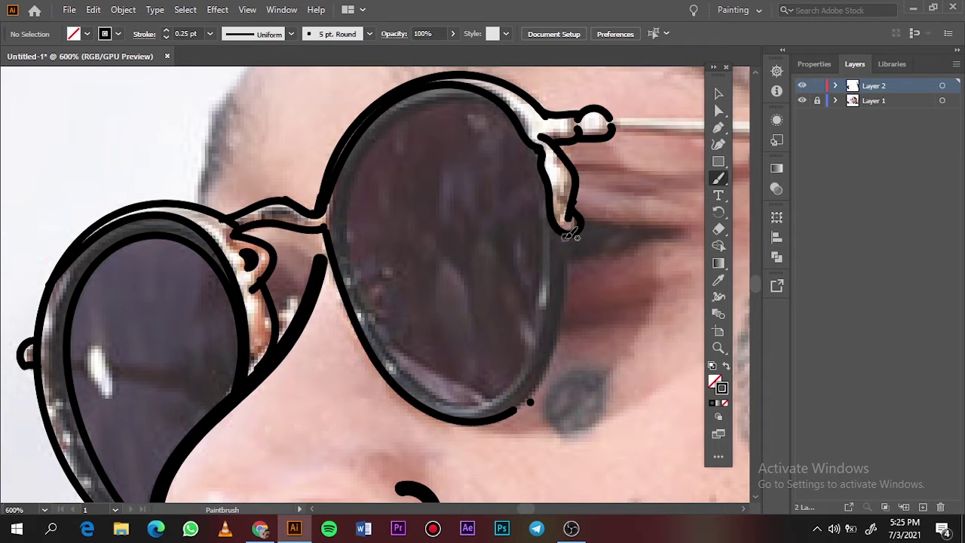
Step: Trace the right lens's right and inner rims, then check the line art with the photo hidden
drag(571, 228, 519, 409)
drag(557, 211, 455, 402)
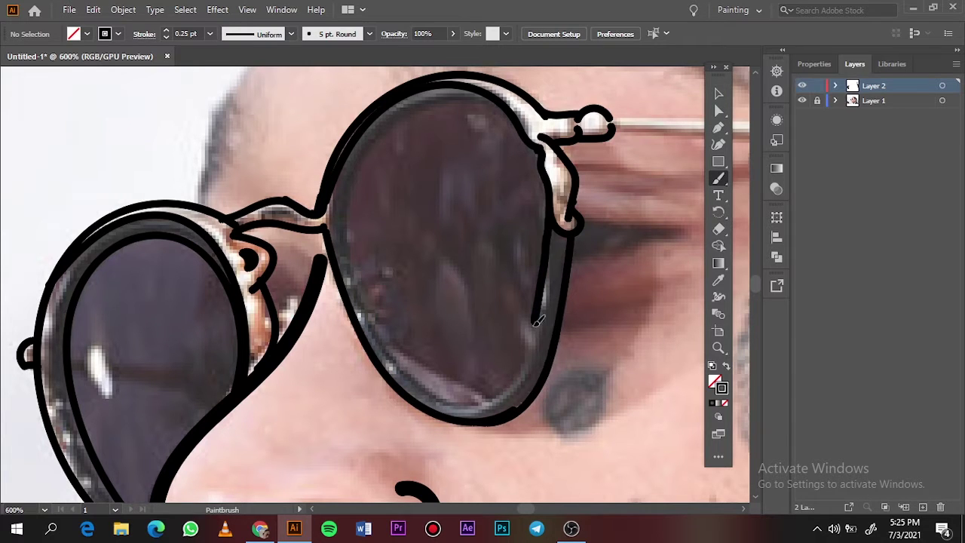
mouse_move(521, 113)
mouse_down()
mouse_move(343, 198)
mouse_move(415, 377)
mouse_move(439, 398)
mouse_up()
key(ctrl+0)
click(803, 101)
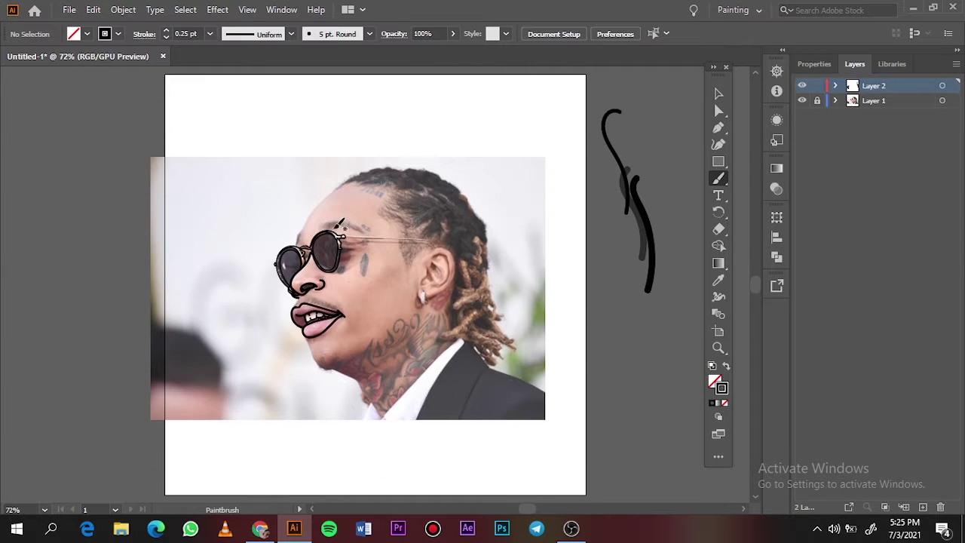
Step: Draw the glasses arm from the ear, moving its end anchor to meet the hinge
scroll(338, 224, up, 4)
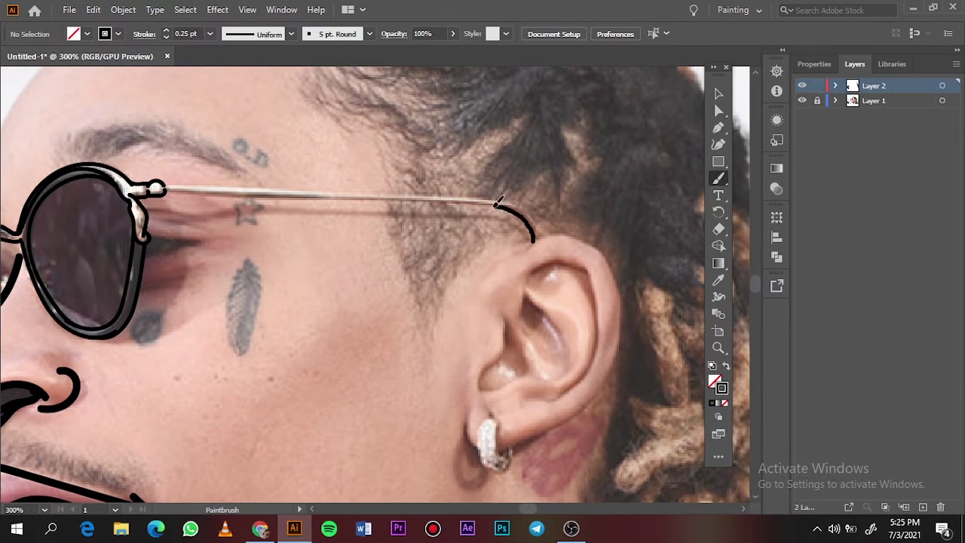
drag(364, 200, 164, 193)
drag(537, 224, 163, 190)
key(a)
click(223, 194)
click(612, 226)
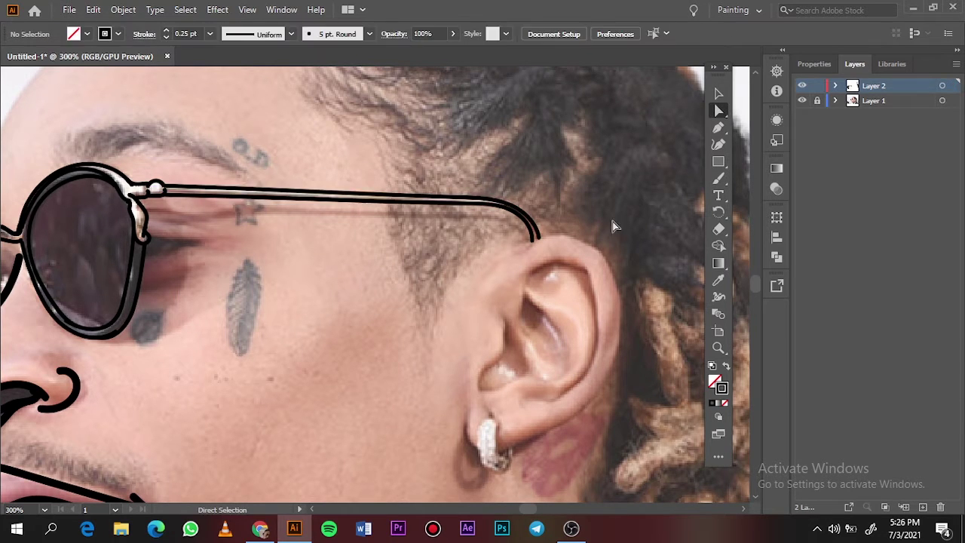
key(b)
Step: Outline the ear's rim, inner folds and lower loop plus the hoop earring
mouse_move(557, 264)
mouse_down()
mouse_move(515, 320)
mouse_move(586, 265)
mouse_move(518, 395)
mouse_up()
drag(522, 308, 564, 373)
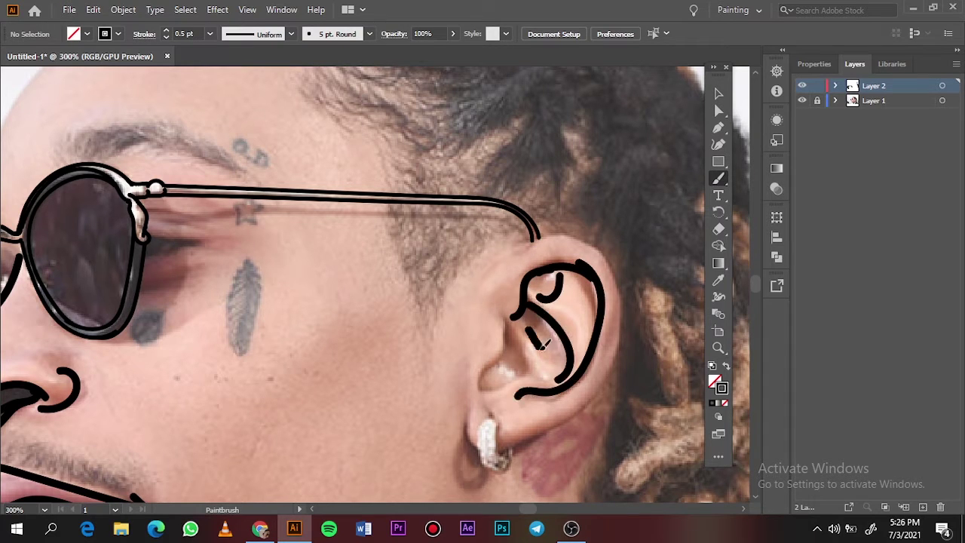
drag(533, 324, 562, 370)
drag(494, 311, 539, 375)
mouse_move(519, 252)
mouse_down()
mouse_move(608, 252)
mouse_move(618, 323)
mouse_move(581, 408)
mouse_move(492, 452)
mouse_move(469, 404)
mouse_up()
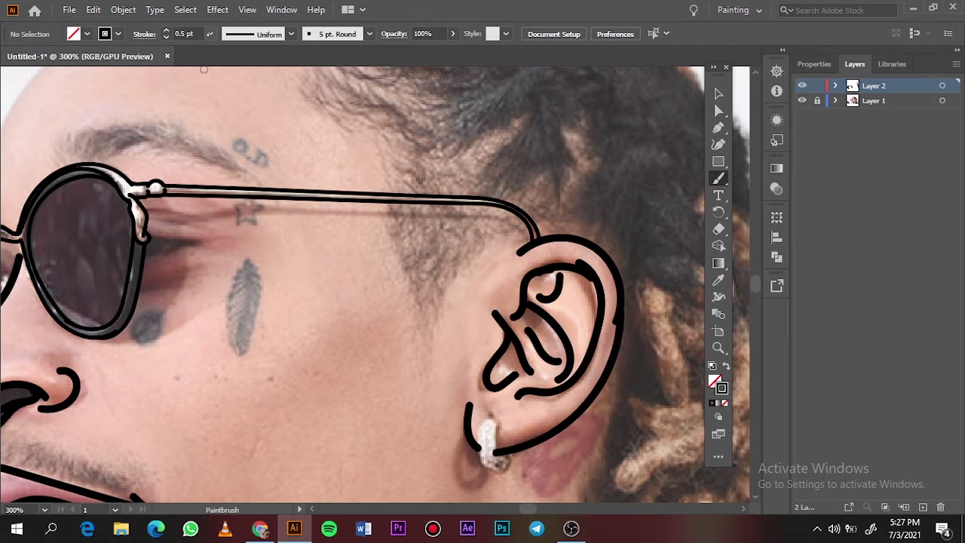
scroll(475, 413, up, 5)
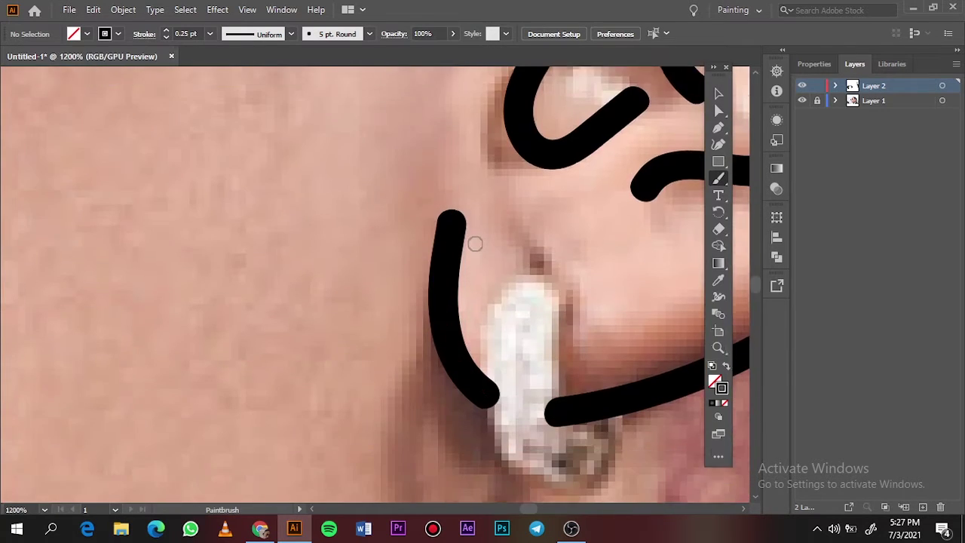
mouse_move(516, 213)
mouse_down()
mouse_move(603, 468)
mouse_move(511, 259)
mouse_move(528, 252)
mouse_move(488, 308)
mouse_up()
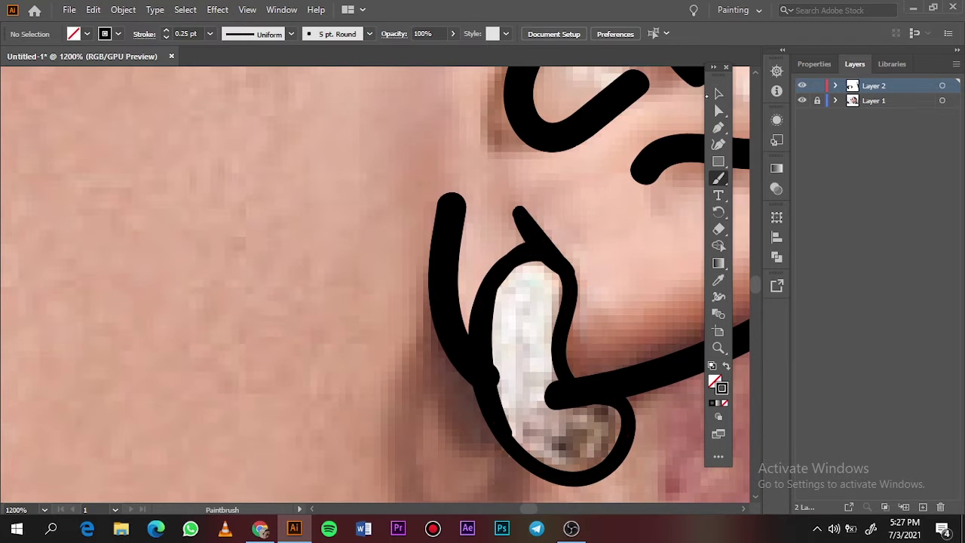
key(a)
drag(566, 399, 581, 398)
Step: Draw neck and jaw lines at 1 pt stroke, then undo them
key(ctrl+0)
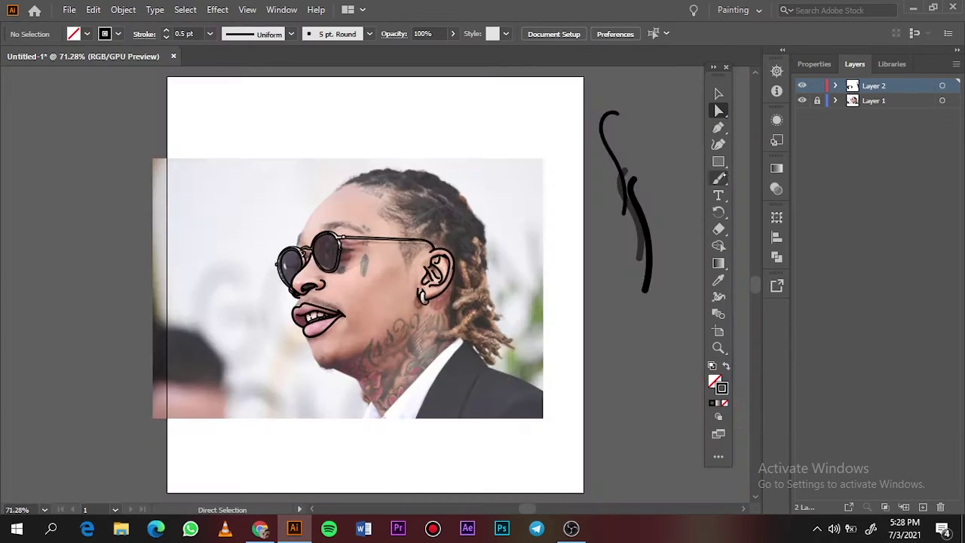
click(802, 101)
scroll(325, 257, up, 2)
scroll(384, 257, up, 1)
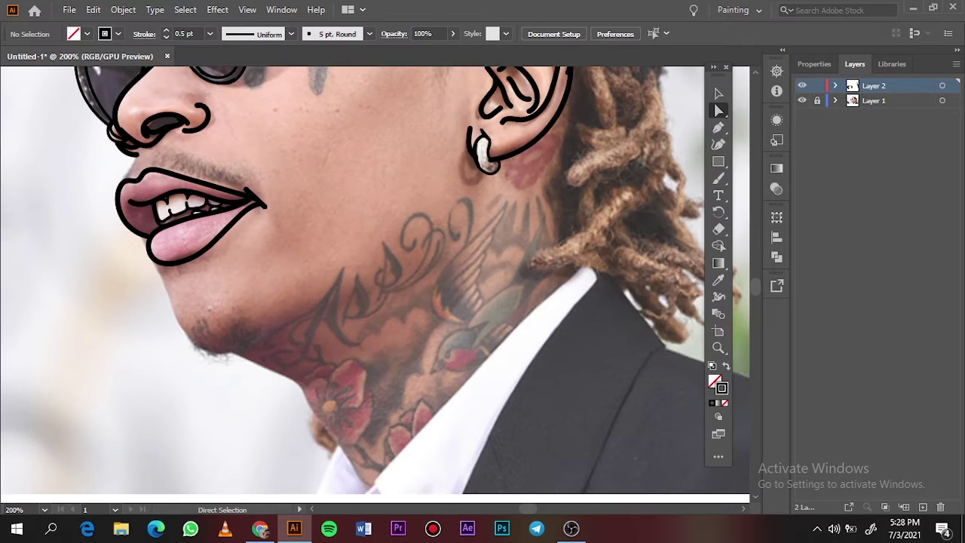
click(210, 33)
click(240, 105)
key(b)
drag(461, 175, 322, 305)
drag(155, 253, 317, 309)
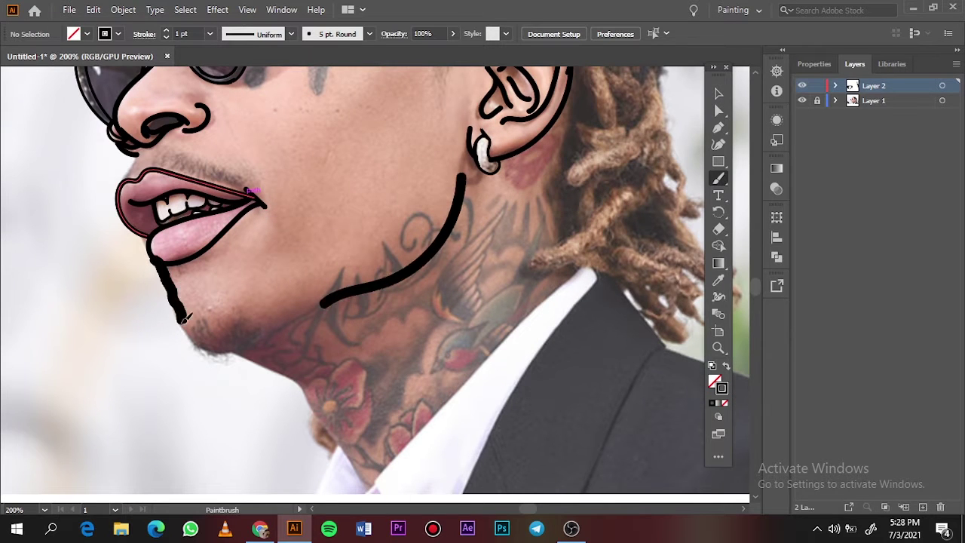
key(ctrl+z)
key(ctrl+z)
Step: Redraw the neck curve at 0.75 pt below the earring, undoing a jaw-and-chin attempt
click(209, 33)
click(239, 89)
drag(463, 171, 294, 316)
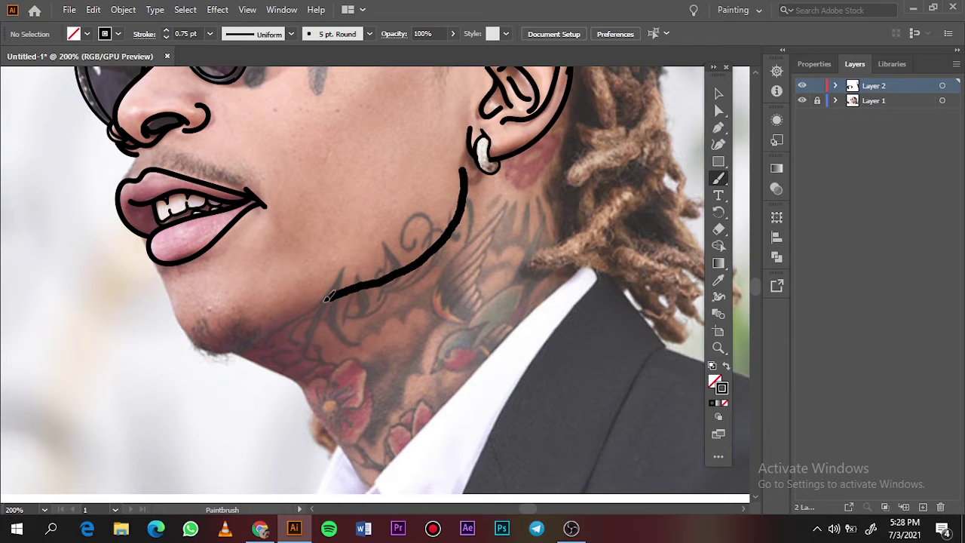
drag(145, 243, 253, 329)
key(ctrl+z)
Step: Draw the chin and jawline and the forehead line up to the hairline
scroll(199, 312, up, 2)
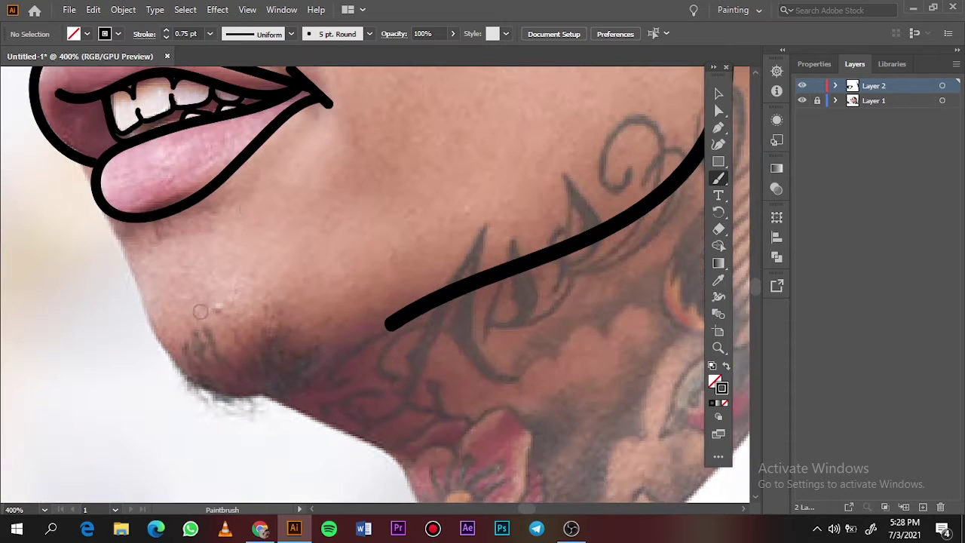
drag(99, 222, 313, 367)
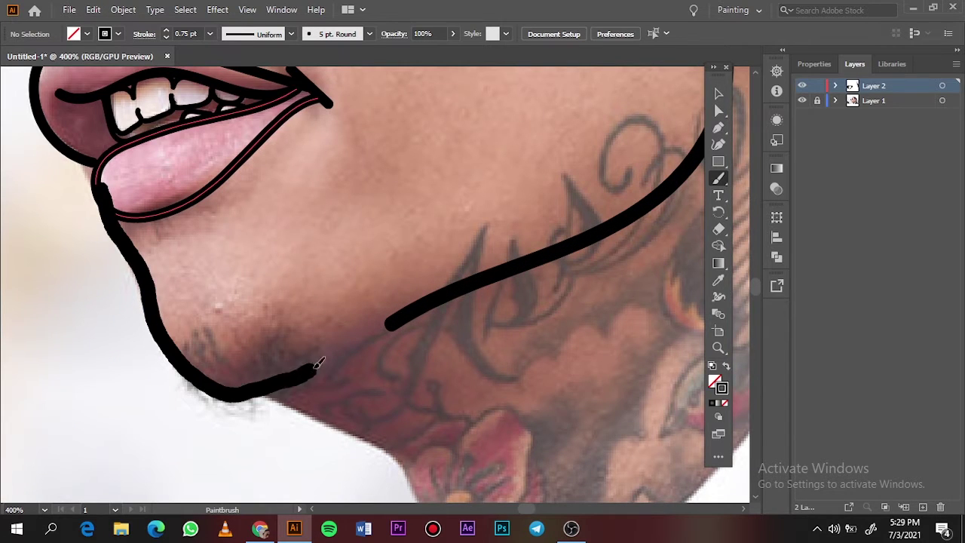
scroll(475, 192, down, 3)
scroll(475, 193, down, 2)
scroll(472, 187, up, 5)
scroll(483, 181, up, 2)
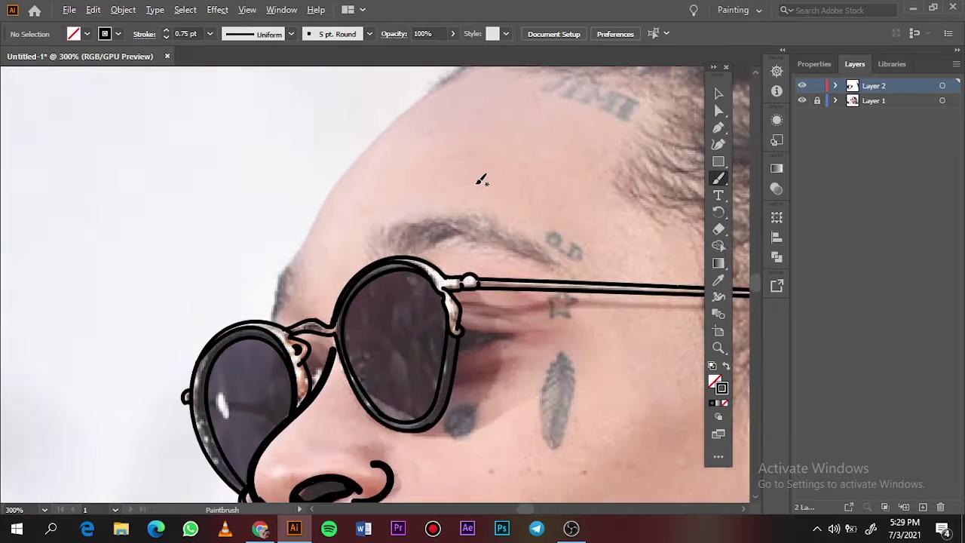
scroll(300, 354, up, 2)
drag(300, 354, 491, 138)
scroll(469, 161, down, 8)
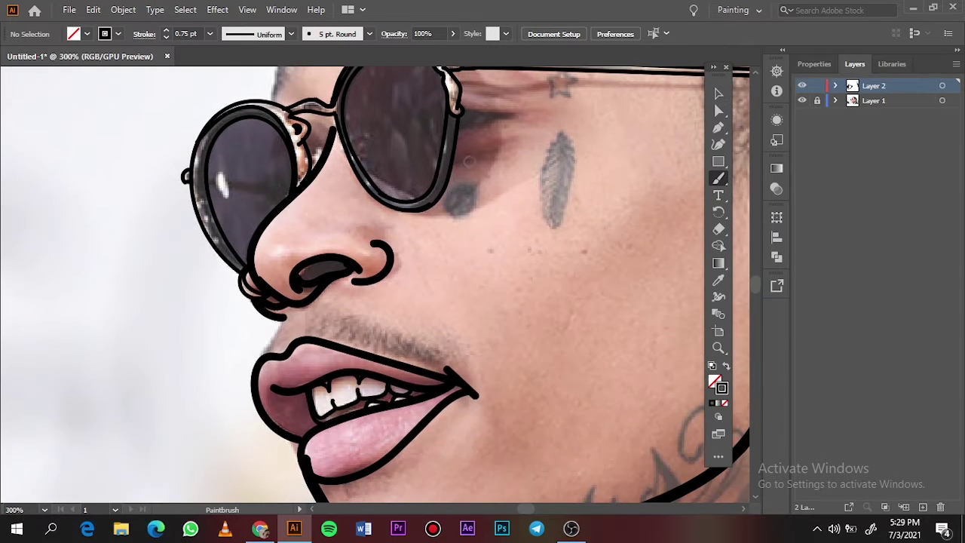
scroll(280, 421, up, 5)
Step: Trace the feather tattoo with its centre line and veins, and circle the spot under the lens
scroll(270, 406, up, 3)
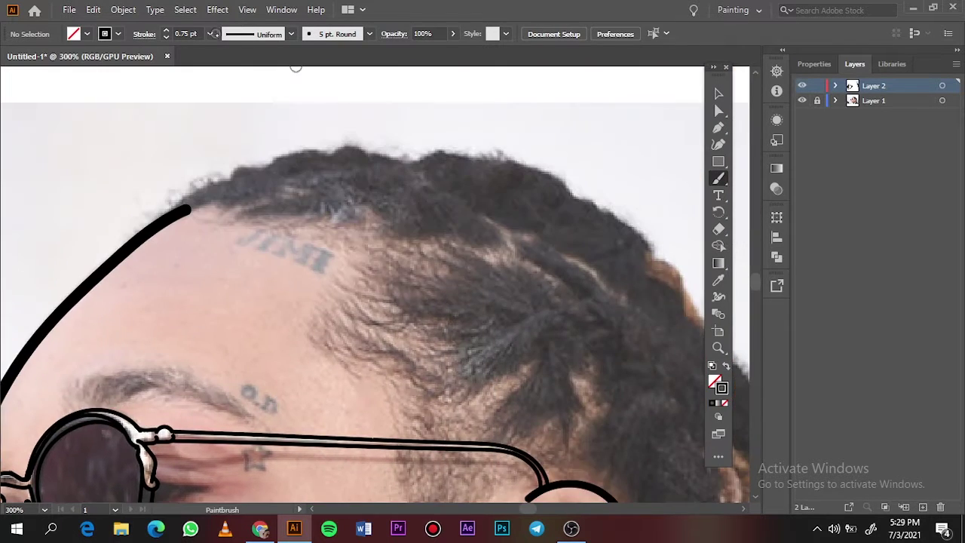
scroll(251, 240, up, 1)
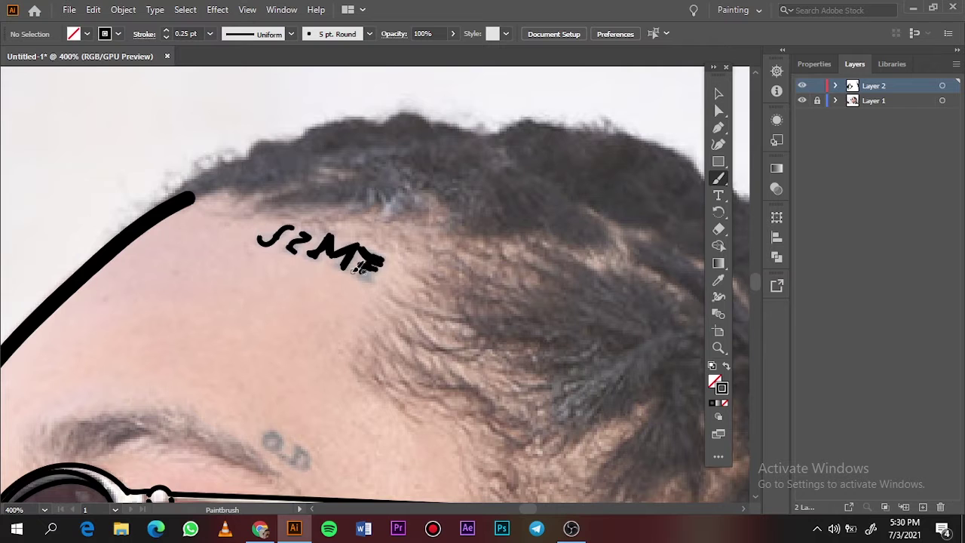
scroll(361, 253, down, 3)
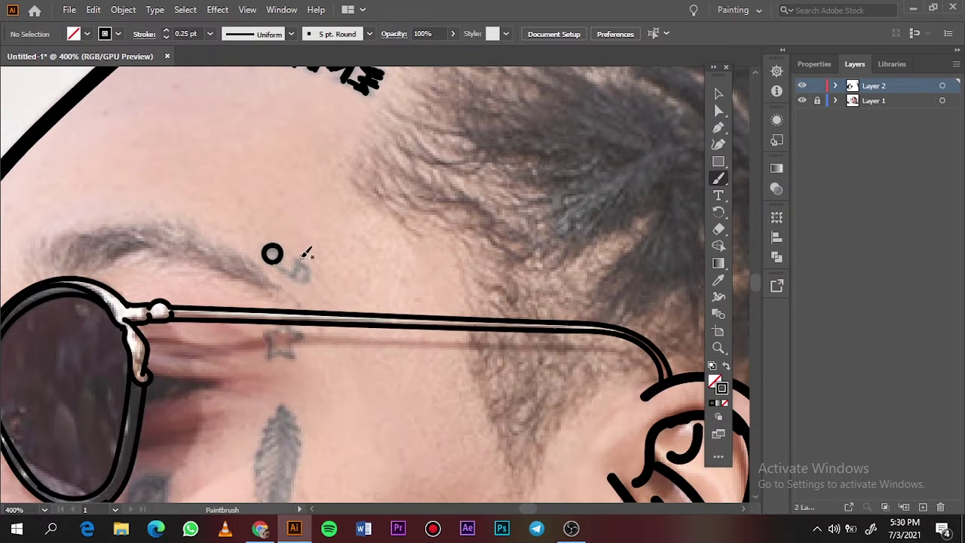
scroll(296, 252, down, 2)
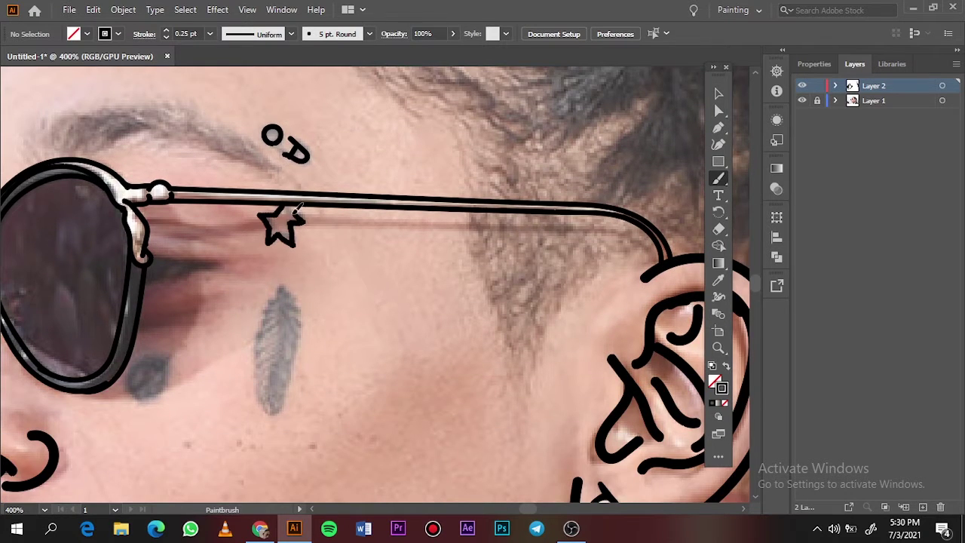
scroll(296, 208, down, 3)
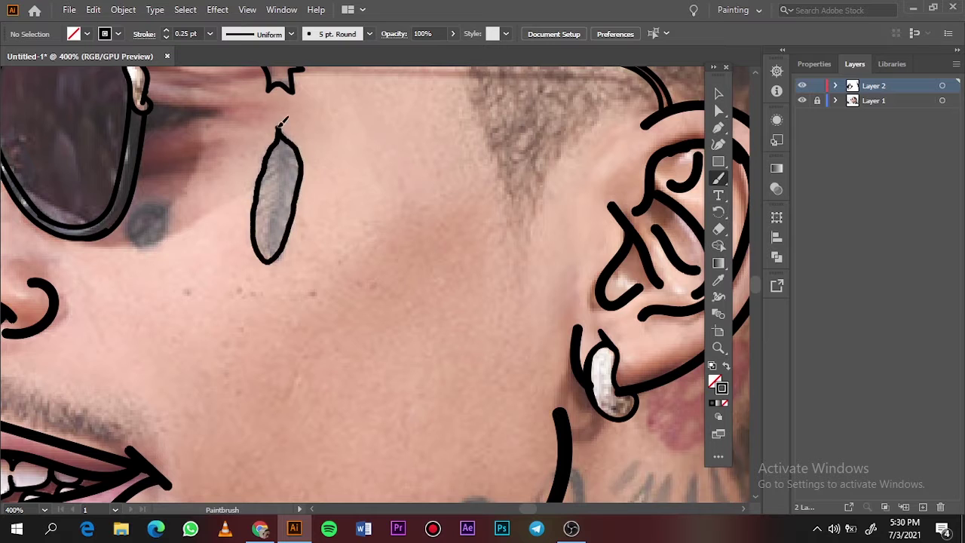
drag(273, 146, 276, 121)
drag(276, 119, 272, 254)
drag(279, 154, 269, 189)
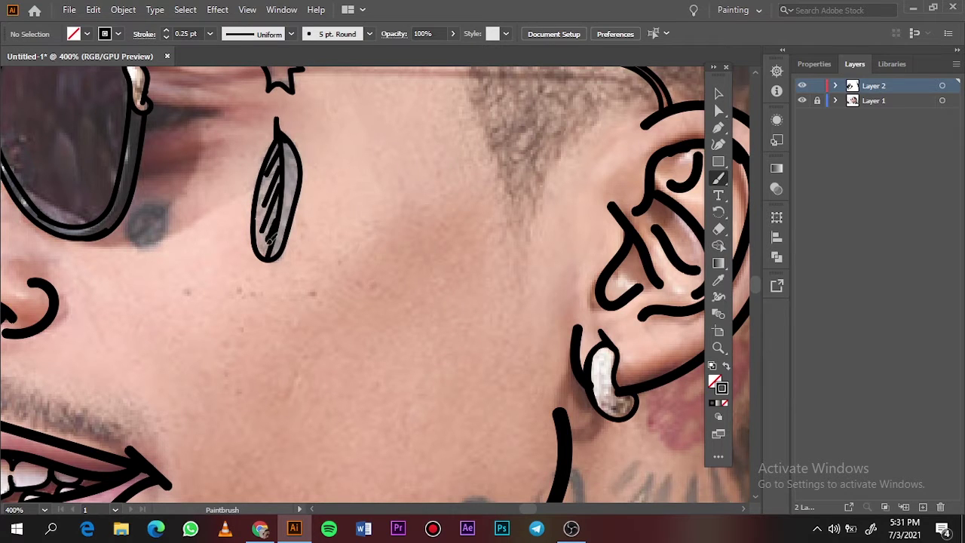
drag(162, 215, 153, 221)
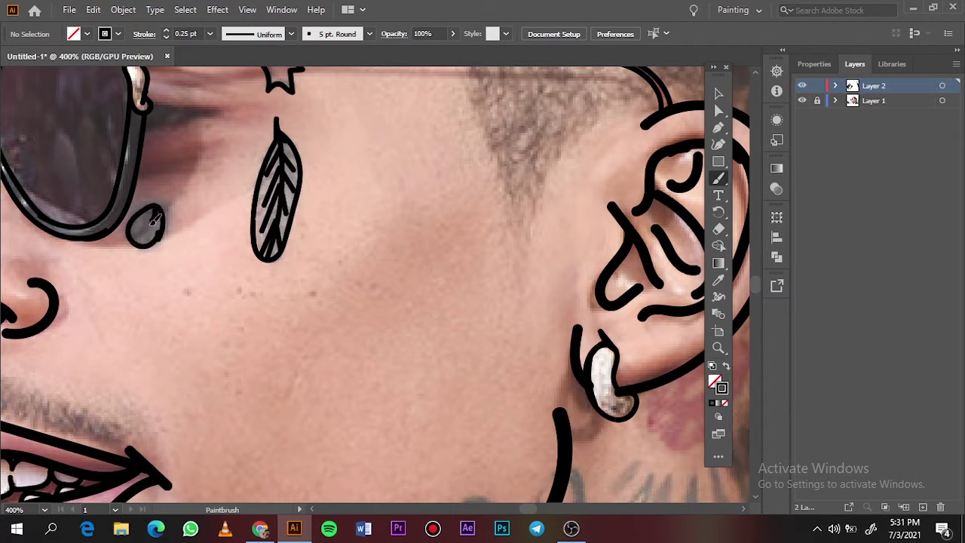
scroll(176, 228, down, 5)
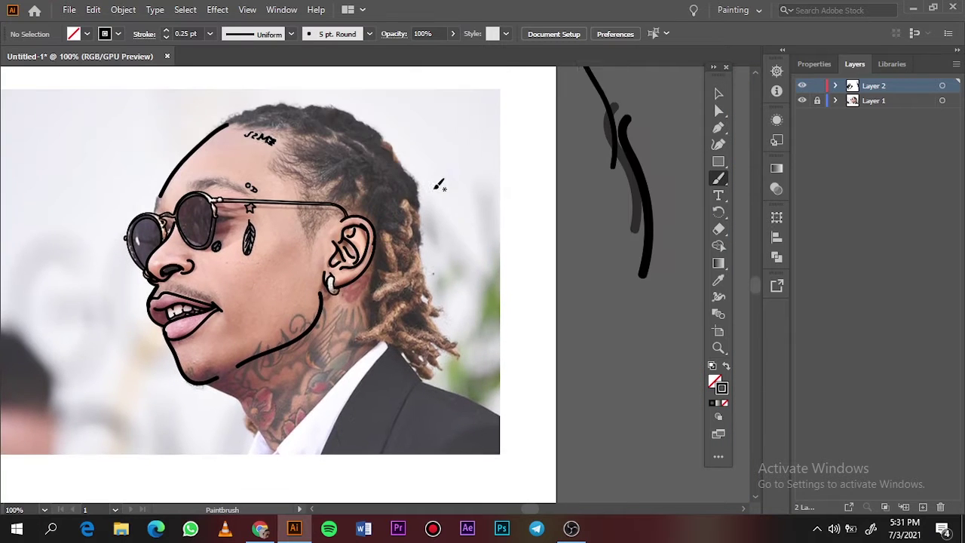
Step: Extend the jaw line down the neck and check the line art with the photo hidden
scroll(369, 249, up, 3)
scroll(370, 248, left, 1)
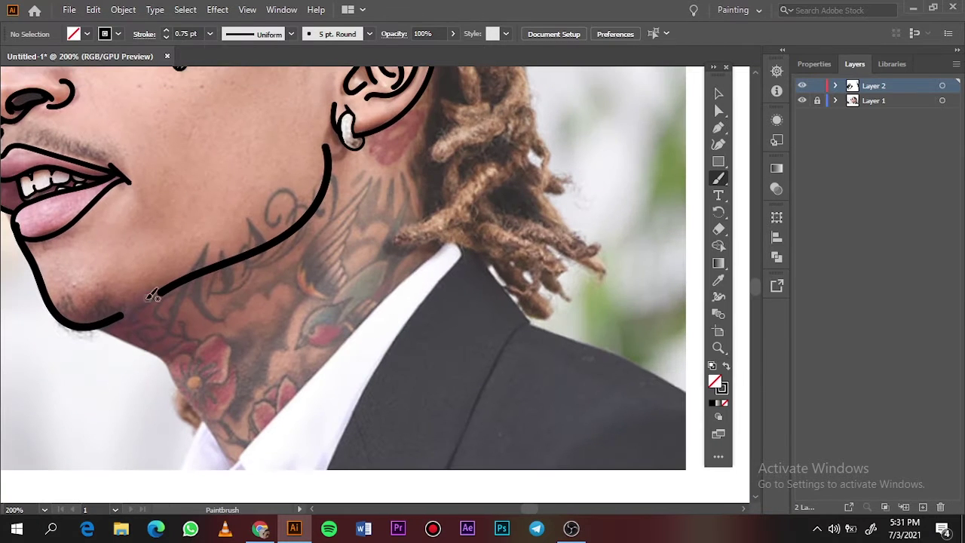
drag(95, 324, 234, 426)
key(ctrl+0)
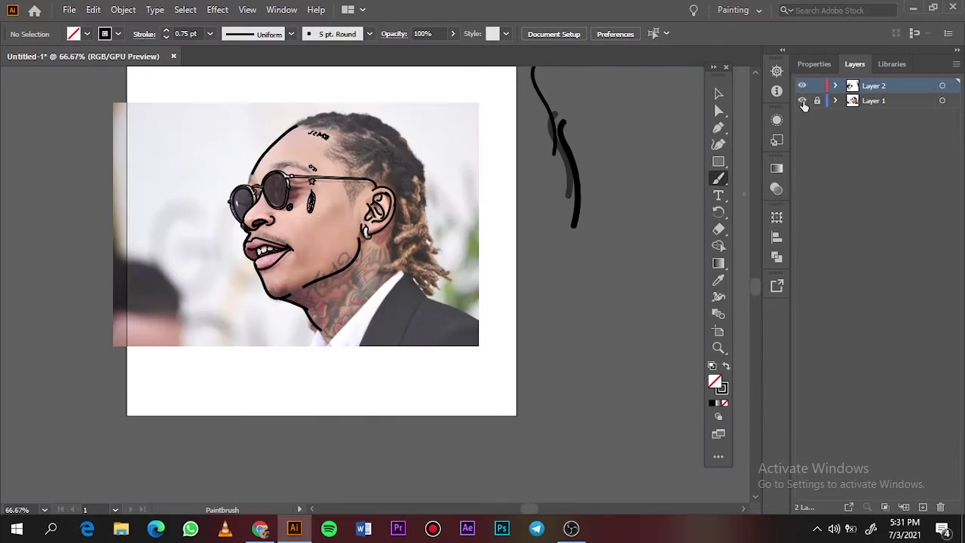
click(803, 100)
scroll(266, 186, up, 6)
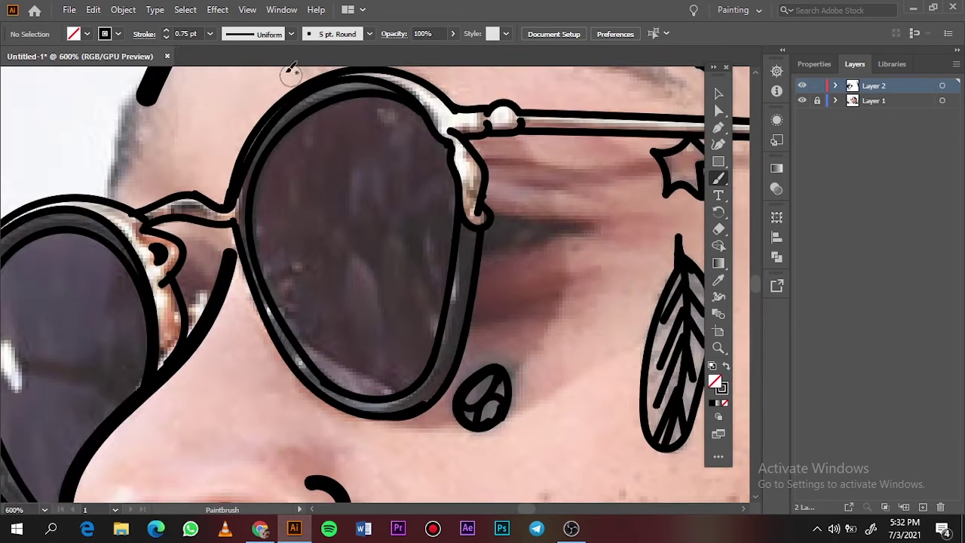
Step: Draw a tapered eye-corner wedge beside the right lens and a thin line along its rim
mouse_move(477, 265)
mouse_down()
mouse_move(588, 224)
mouse_move(486, 181)
mouse_move(584, 223)
mouse_move(495, 257)
mouse_up()
key(ctrl+z)
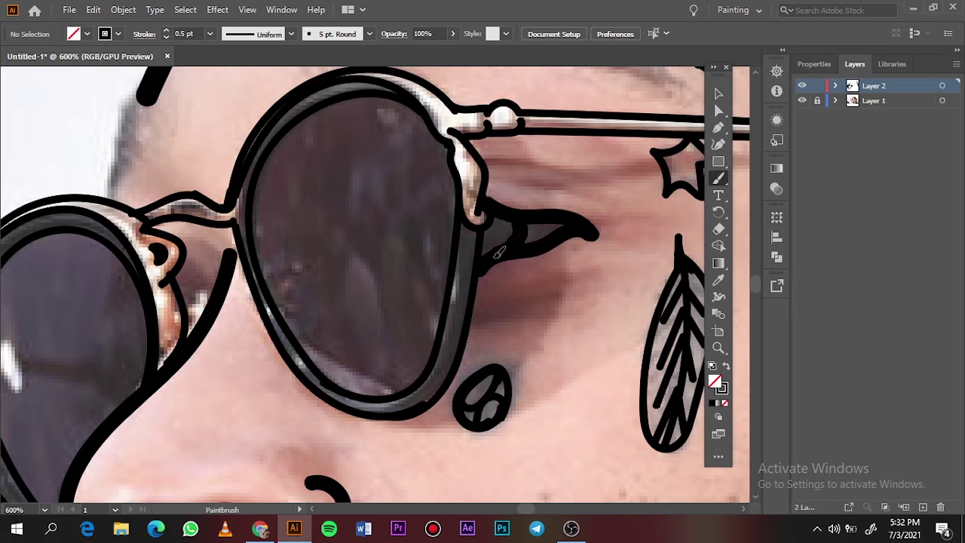
drag(520, 225, 478, 281)
drag(454, 147, 489, 216)
Step: Set the stroke weight to 0.25 pt and look through the width profiles
click(218, 9)
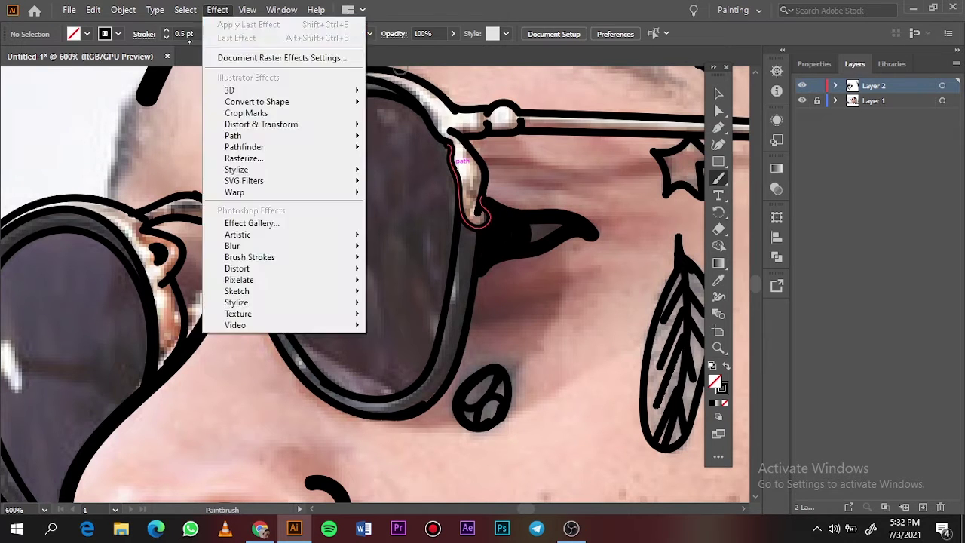
click(166, 38)
click(291, 34)
Step: Create a 2 pt Calligraphic Brush with 1 pt pressure variation and draw a crease beside the glasses
click(291, 34)
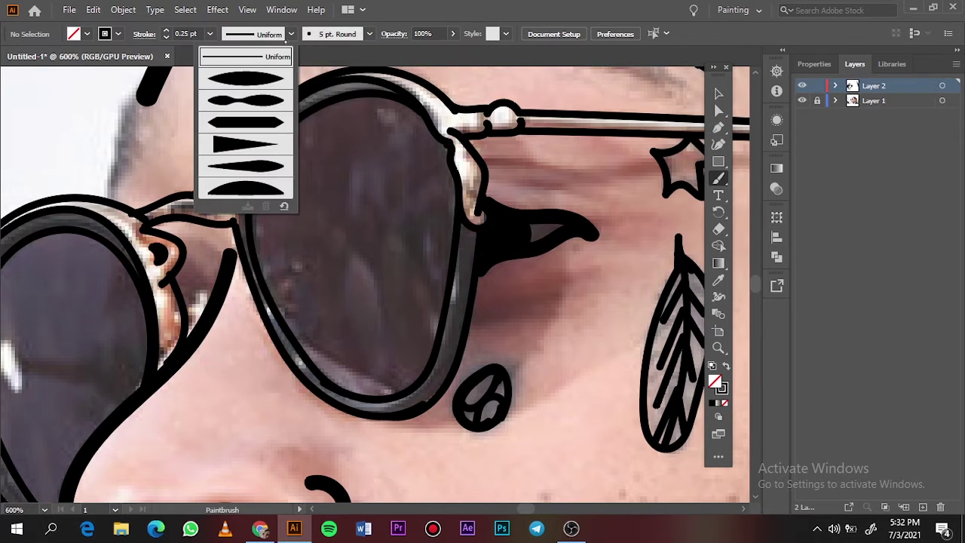
click(369, 34)
click(334, 143)
drag(392, 350, 345, 360)
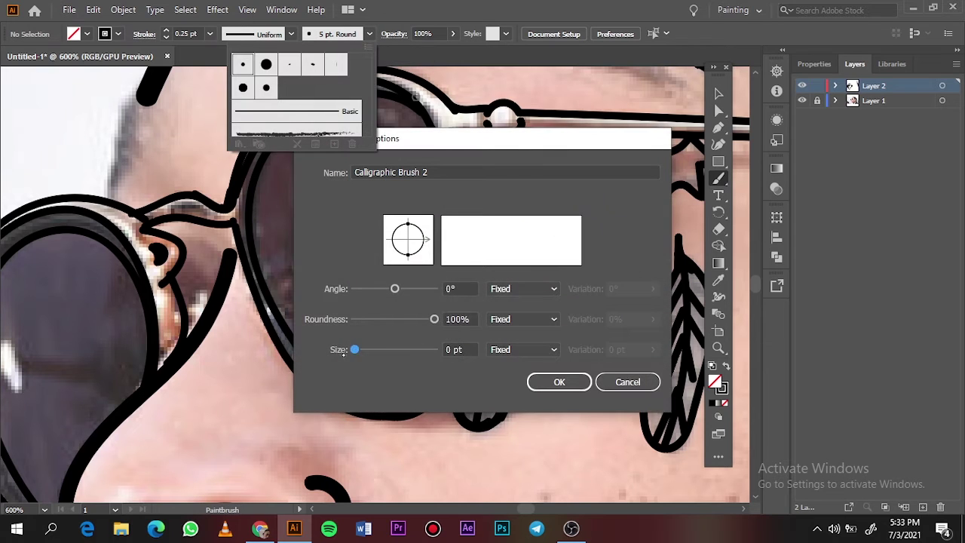
double_click(448, 348)
key(BackSpace)
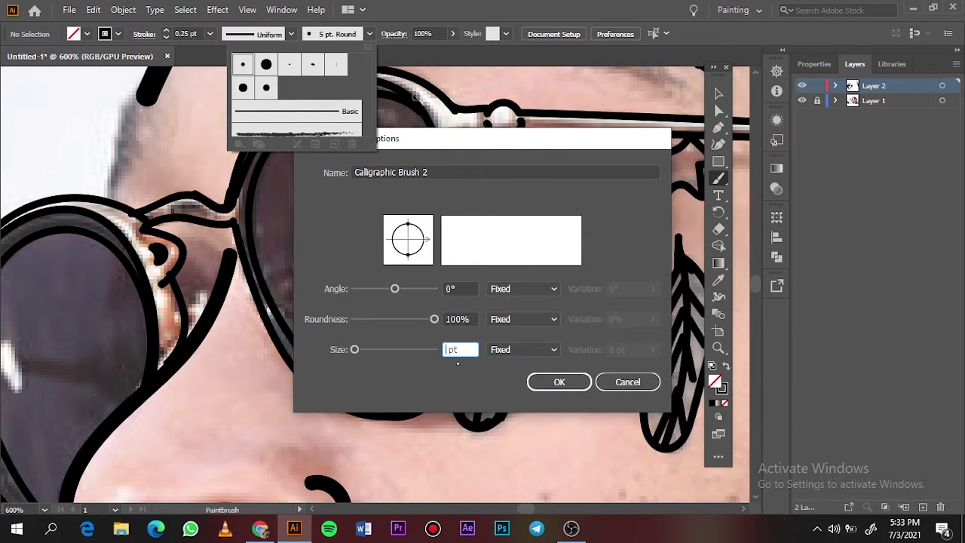
text(2)
click(525, 350)
click(520, 386)
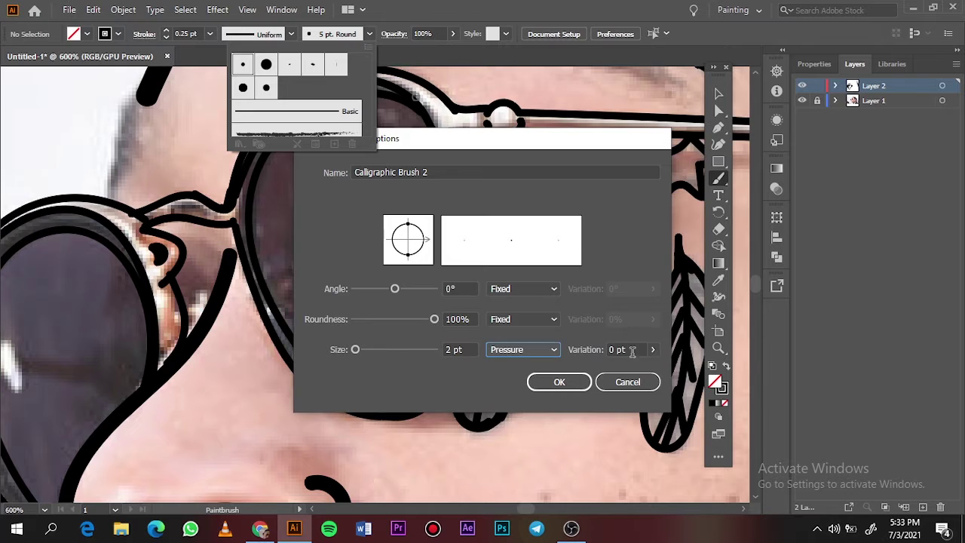
click(653, 349)
drag(600, 367, 612, 368)
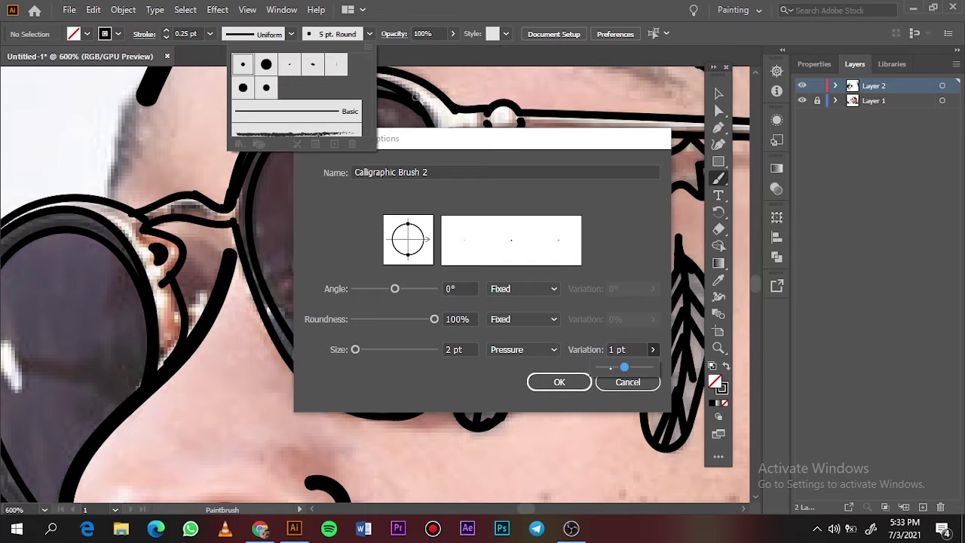
click(560, 382)
drag(502, 220, 491, 257)
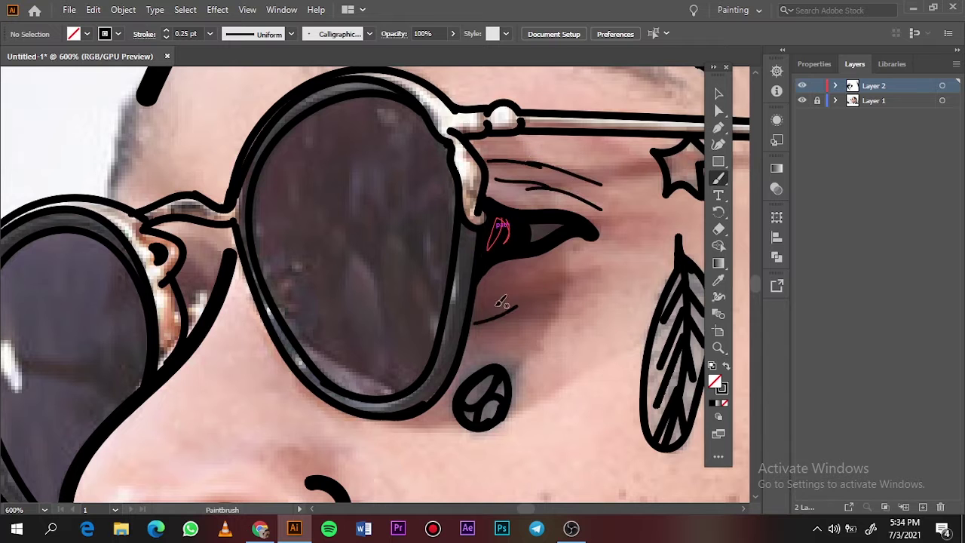
Step: Draw several thin sketchy hair strokes along the hairline
key(ctrl+0)
click(802, 100)
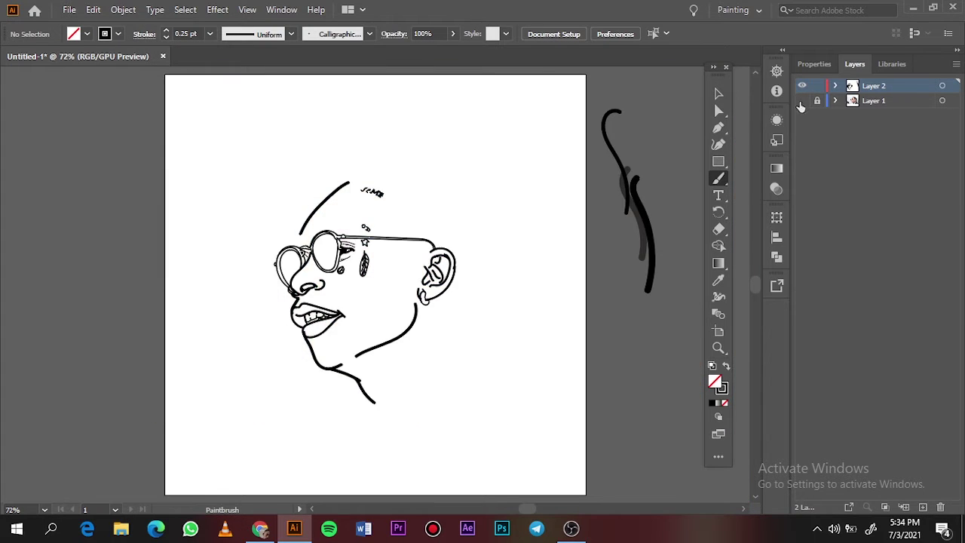
scroll(307, 251, up, 7)
scroll(279, 219, up, 1)
drag(241, 195, 187, 323)
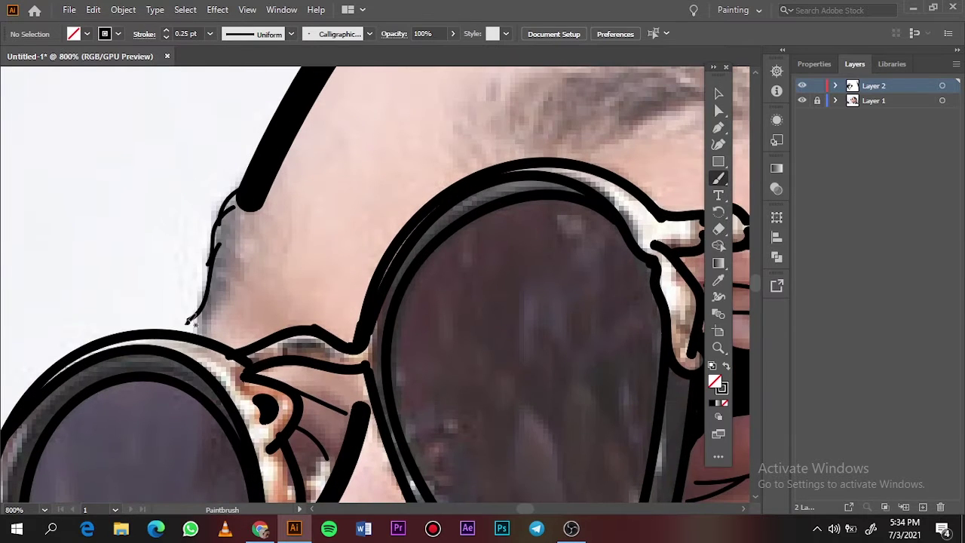
drag(225, 288, 214, 273)
drag(240, 211, 223, 256)
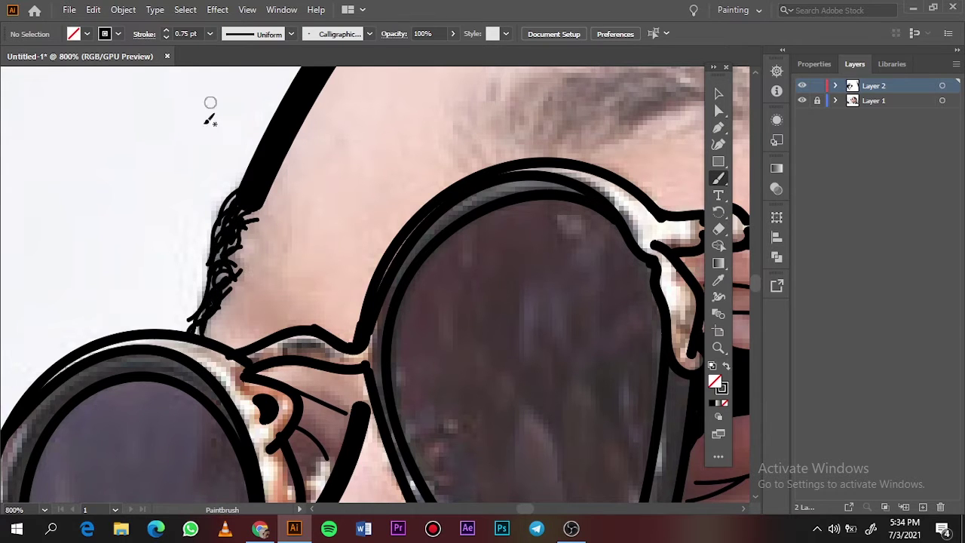
mouse_move(250, 208)
mouse_down()
mouse_move(264, 218)
mouse_move(231, 256)
mouse_move(213, 316)
mouse_up()
Step: Fill in the eyebrow with short 0.5 pt hair strokes
key(ctrl+minus)
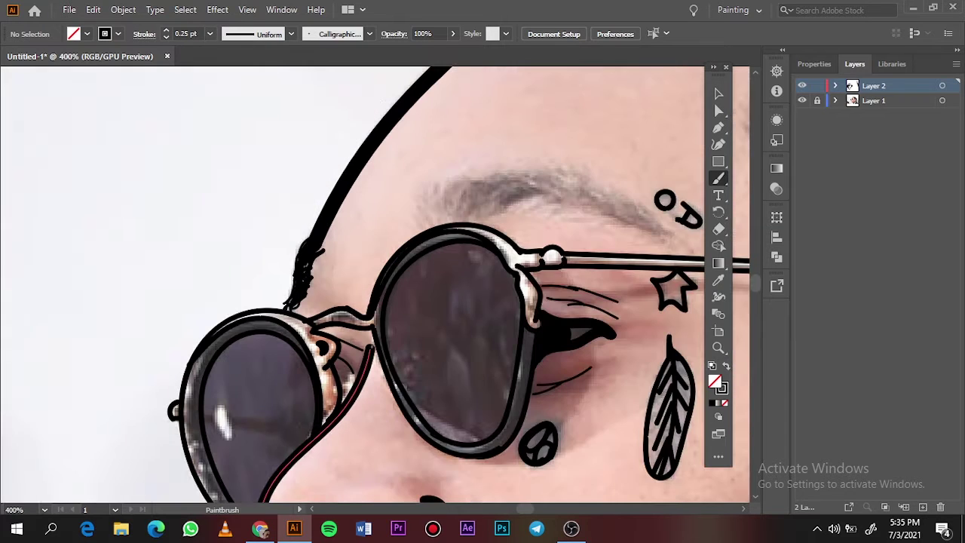
click(209, 33)
click(227, 80)
drag(647, 231, 578, 188)
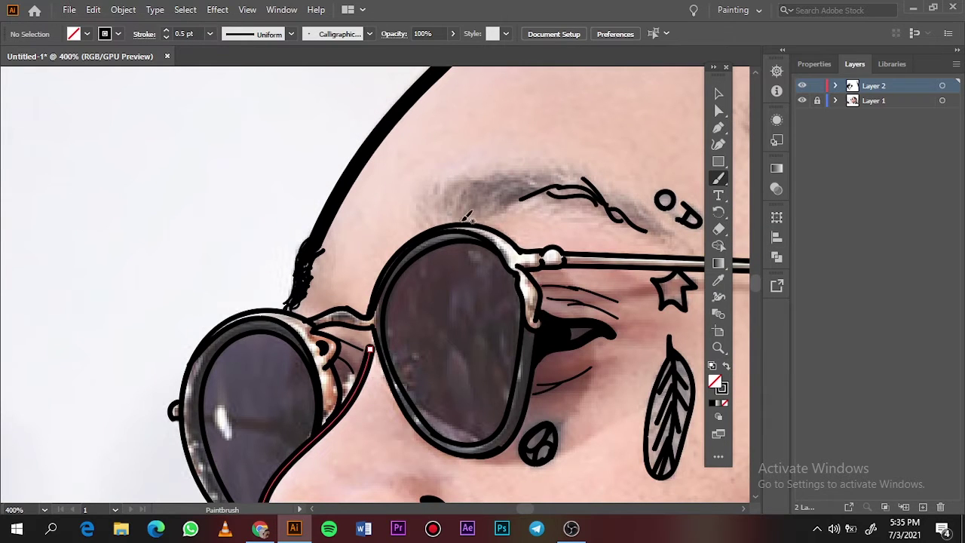
drag(466, 210, 534, 170)
drag(498, 205, 543, 173)
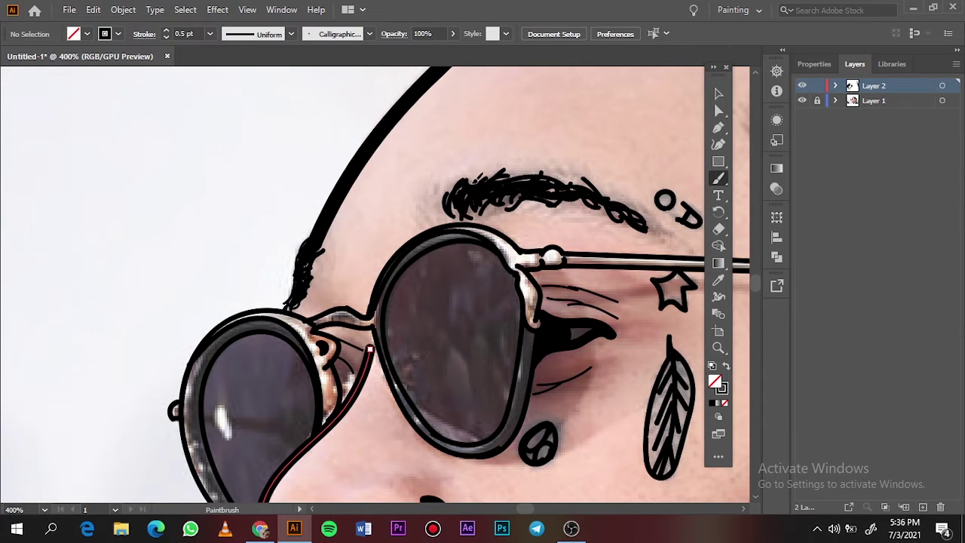
Step: Add a 0.25 pt stroke at the eyebrow's left end, set weight to 1 pt, and hide the photo
click(210, 33)
click(226, 47)
drag(442, 184, 447, 217)
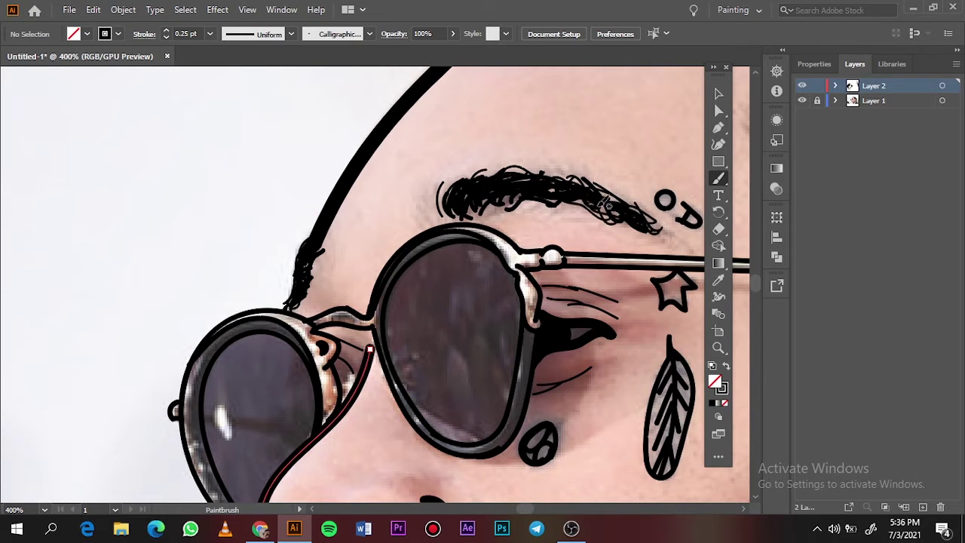
key(Down)
key(Down)
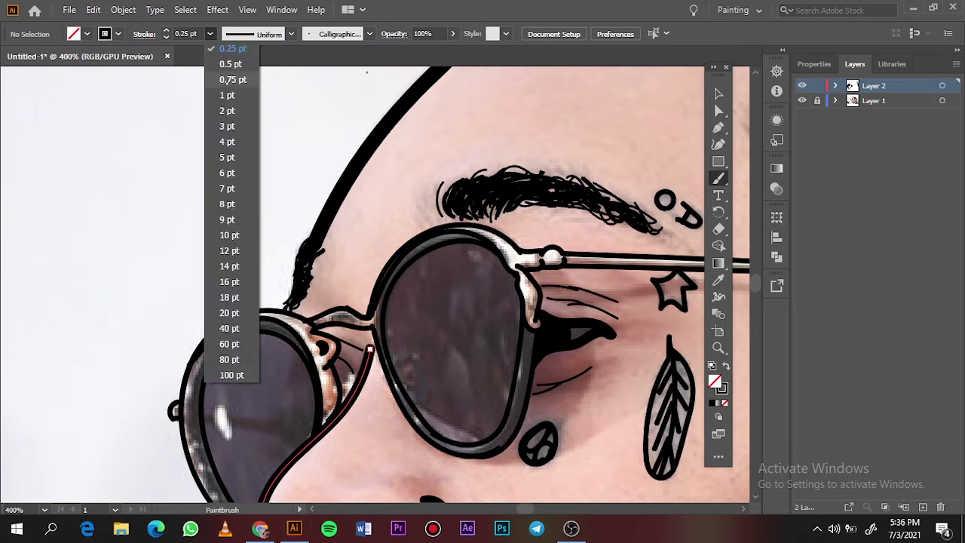
key(Return)
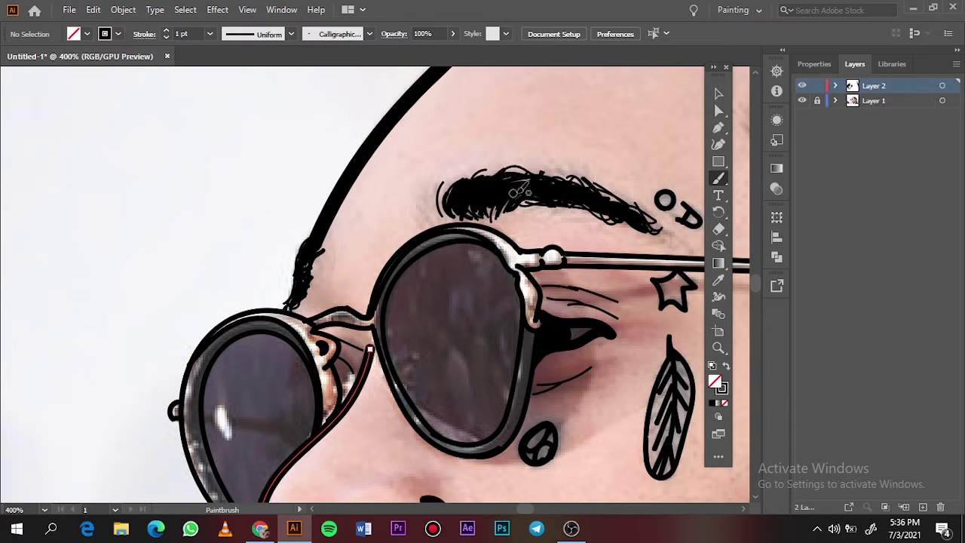
key(ctrl+0)
click(802, 101)
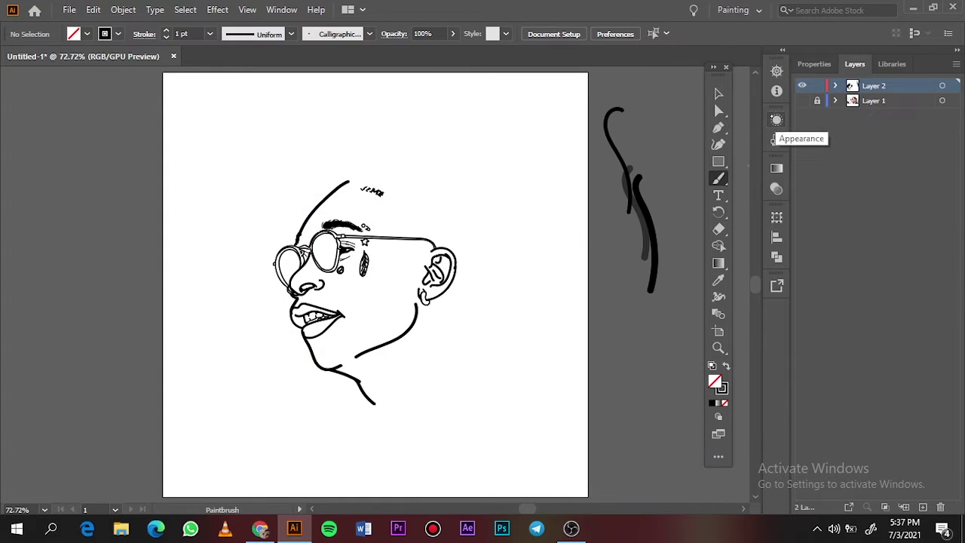
Step: Show the photo, add a new layer for the smoke swirls, and set the stroke colour to magenta
click(802, 100)
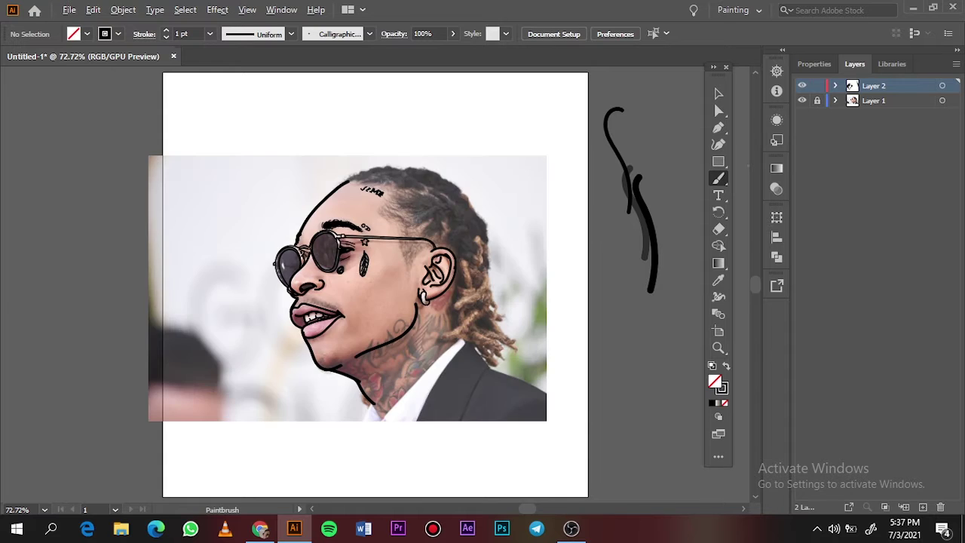
scroll(368, 299, up, 2)
scroll(368, 299, down, 1)
click(923, 507)
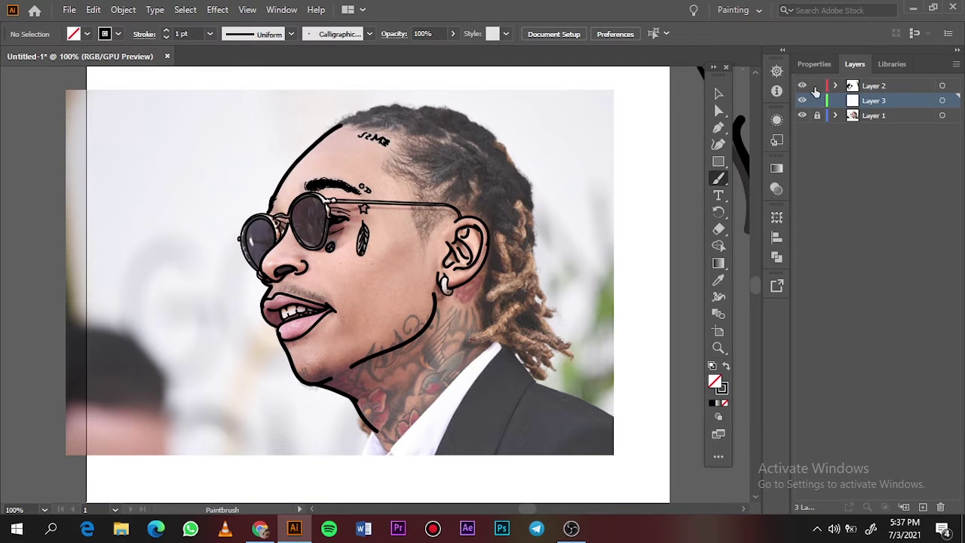
double_click(721, 387)
key(Return)
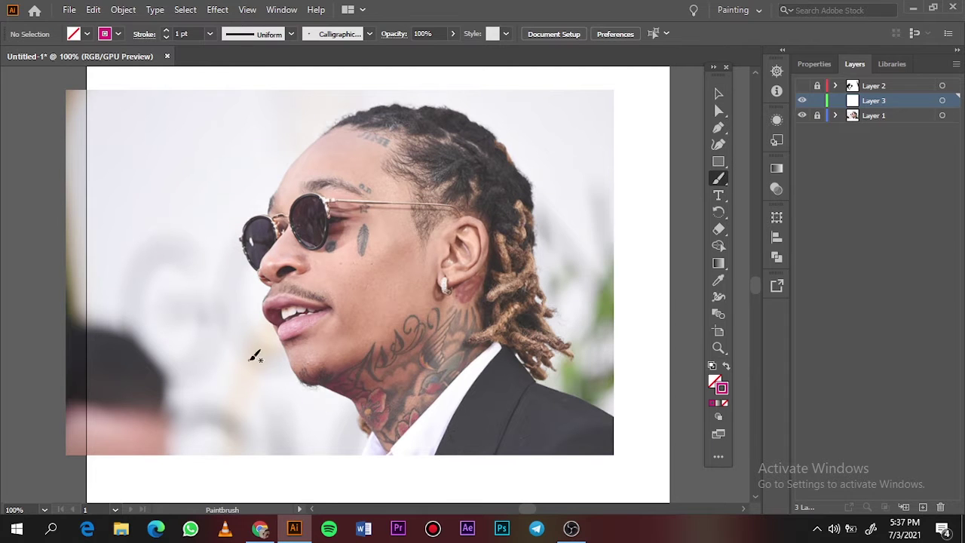
Step: Draw the first magenta smoke curves below the chin and mouth and looping left of the face
drag(248, 357, 365, 414)
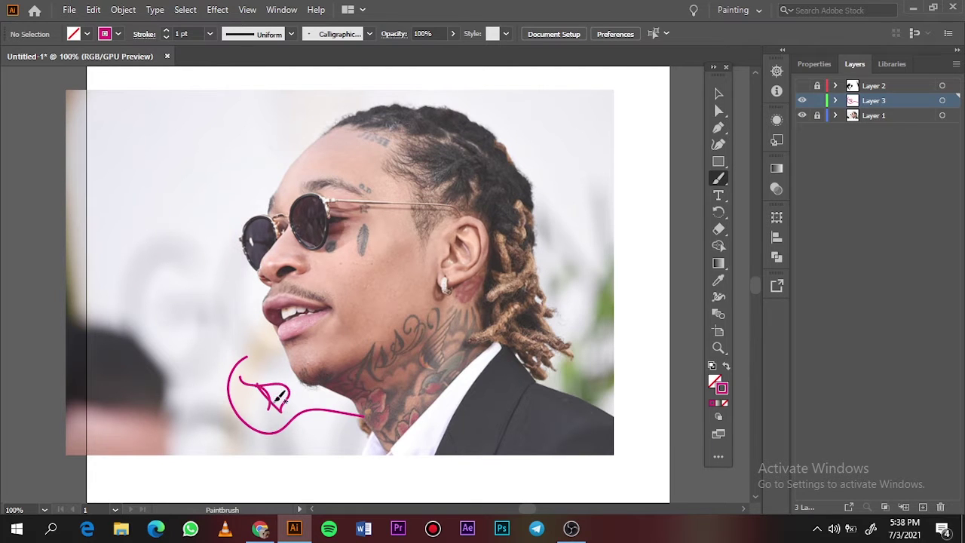
scroll(279, 399, up, 1)
scroll(279, 398, down, 2)
drag(260, 324, 334, 337)
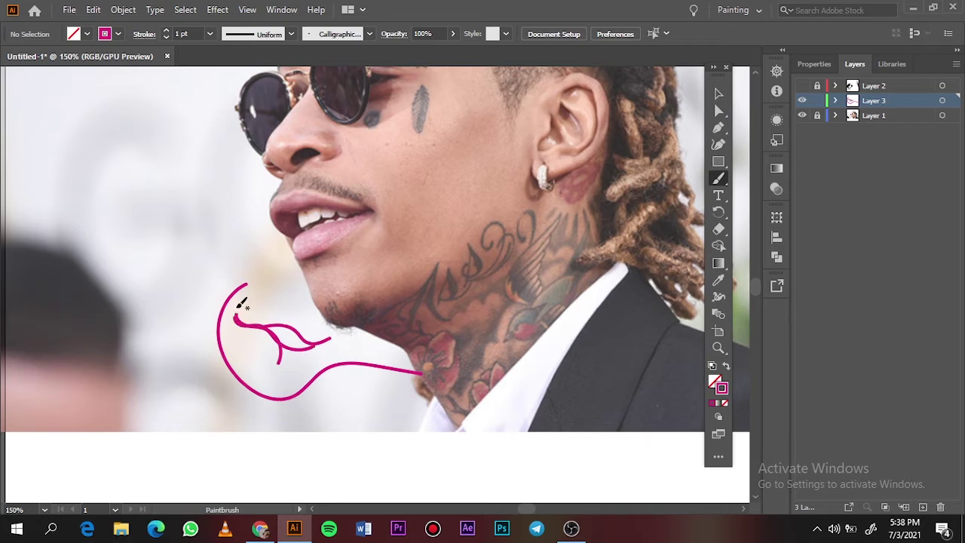
drag(236, 305, 167, 214)
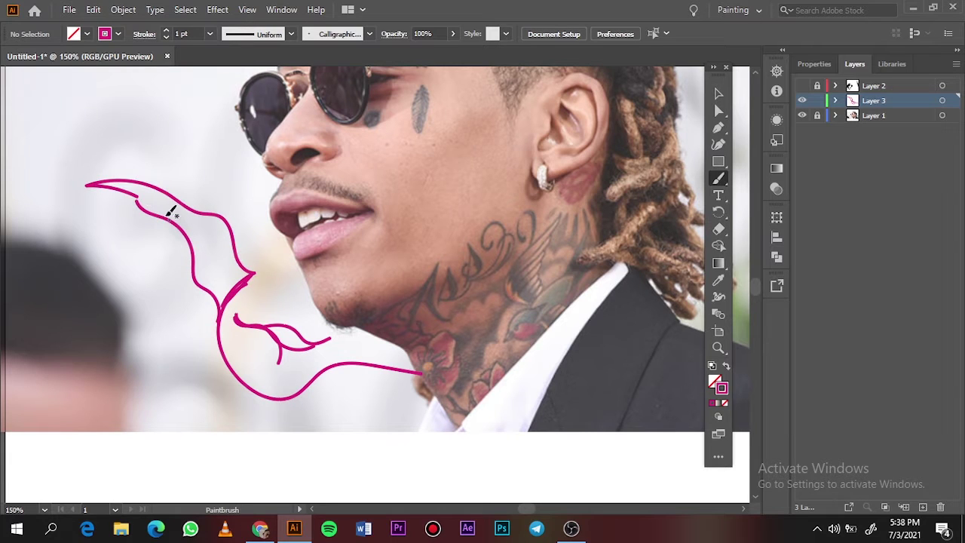
drag(257, 273, 289, 200)
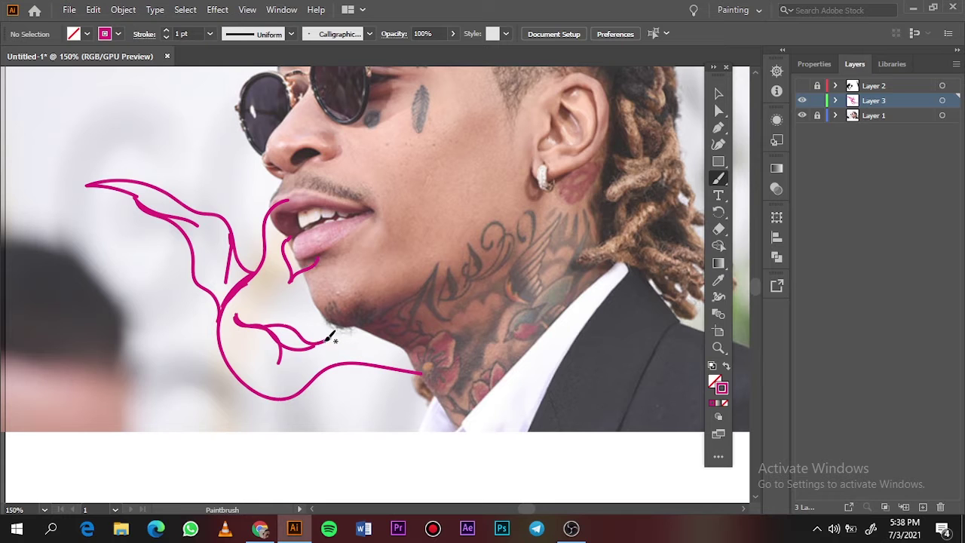
Step: Sweep magenta smoke strokes across the neck tattoo and jacket
mouse_move(328, 340)
mouse_down()
mouse_move(430, 344)
mouse_move(573, 287)
mouse_up()
drag(442, 322, 539, 264)
mouse_move(495, 312)
mouse_down()
mouse_move(475, 265)
mouse_move(596, 218)
mouse_up()
scroll(422, 302, down, 2)
scroll(402, 315, up, 1)
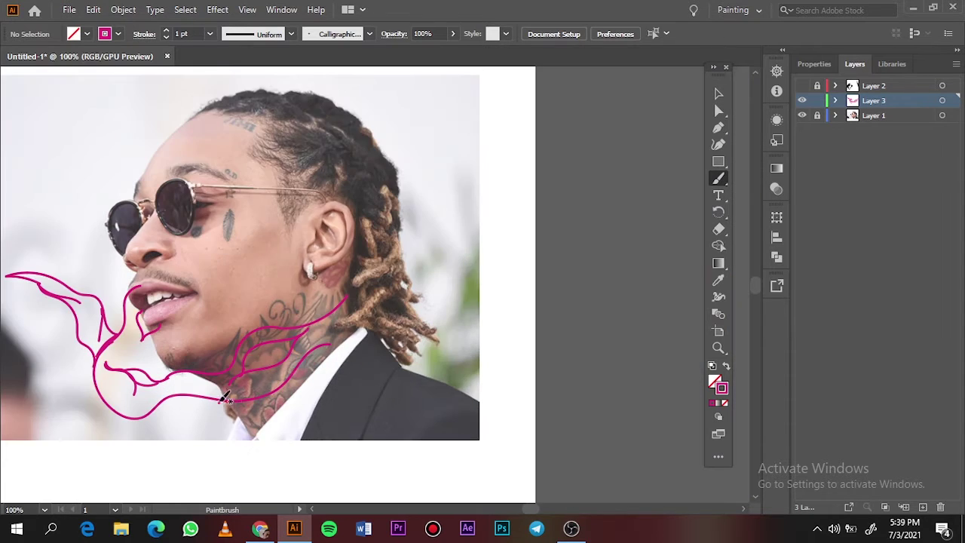
drag(224, 399, 465, 352)
drag(283, 391, 451, 320)
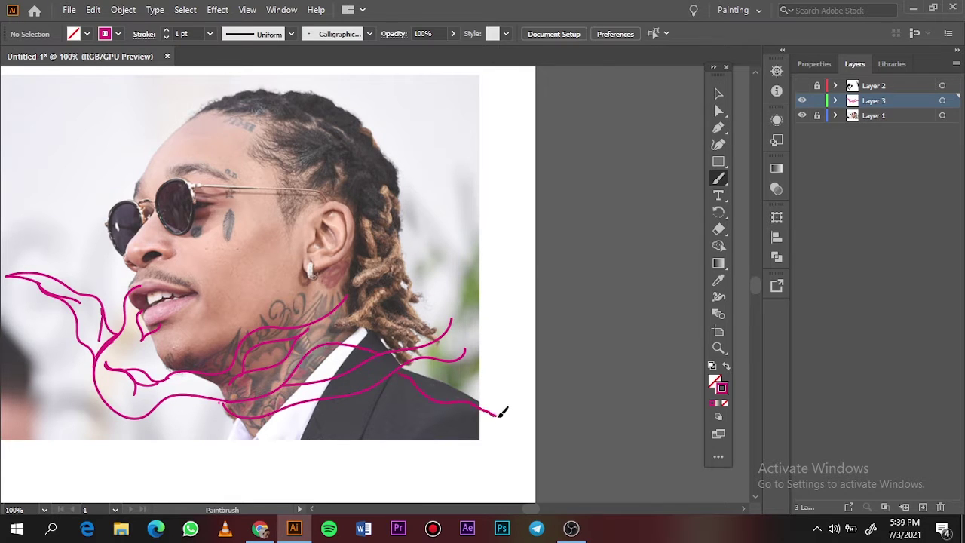
Step: Add tall smoke loops and wisps along the dreadlocks near the right edge
drag(502, 413, 521, 285)
drag(422, 358, 491, 312)
drag(347, 321, 392, 237)
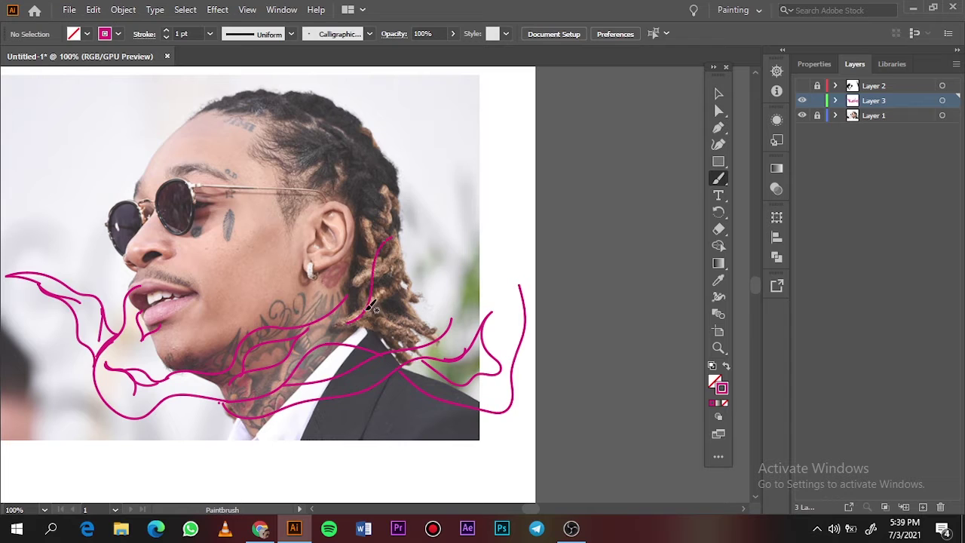
mouse_move(371, 306)
mouse_down()
mouse_move(477, 189)
mouse_move(479, 294)
mouse_up()
mouse_move(496, 262)
mouse_down()
mouse_move(540, 191)
mouse_move(520, 302)
mouse_up()
Step: Draw the top-right smoke loop extending over and down through the hair
mouse_move(519, 155)
mouse_down()
mouse_move(522, 193)
mouse_move(377, 161)
mouse_move(475, 200)
mouse_up()
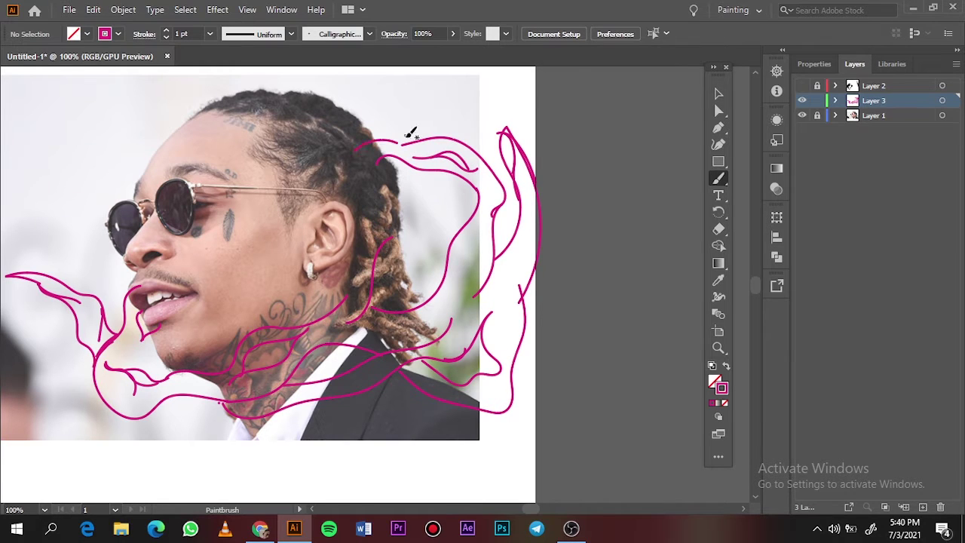
drag(408, 137, 361, 156)
drag(415, 208, 398, 309)
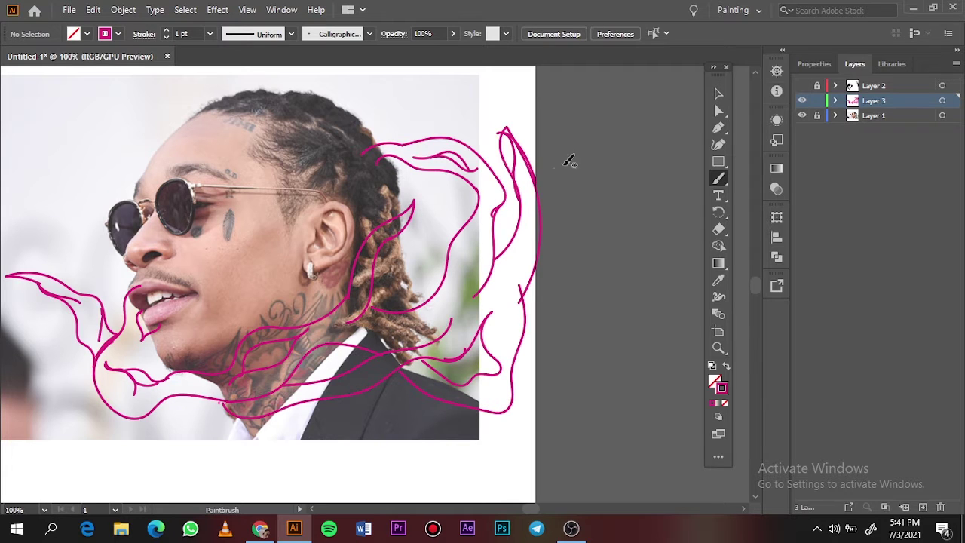
drag(183, 136, 184, 156)
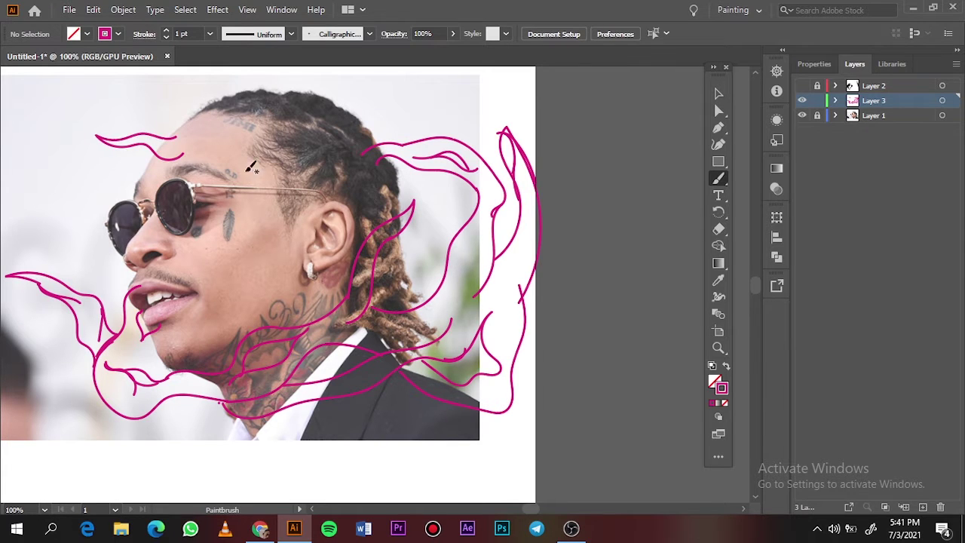
drag(501, 132, 492, 309)
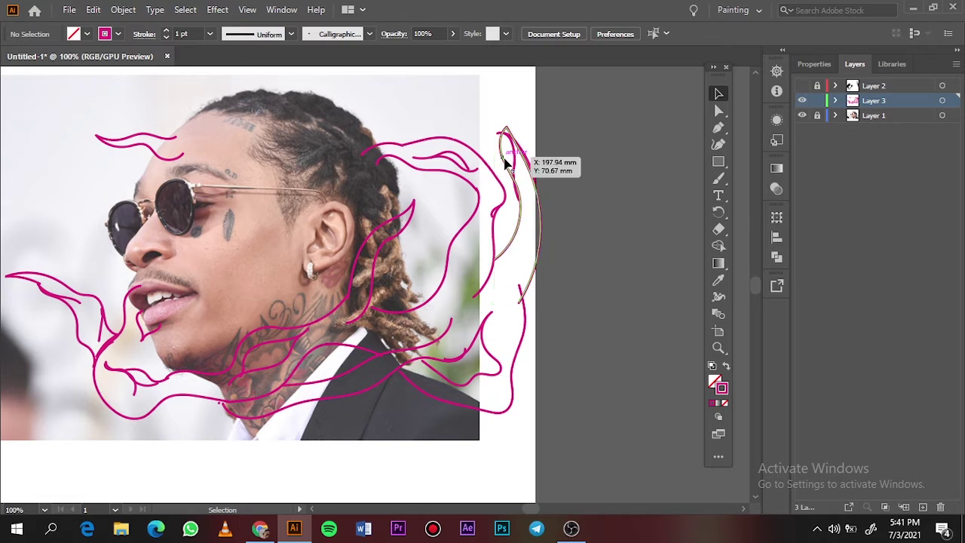
Step: Delete the extra outer magenta stroke at the top right
key(v)
click(537, 173)
key(Delete)
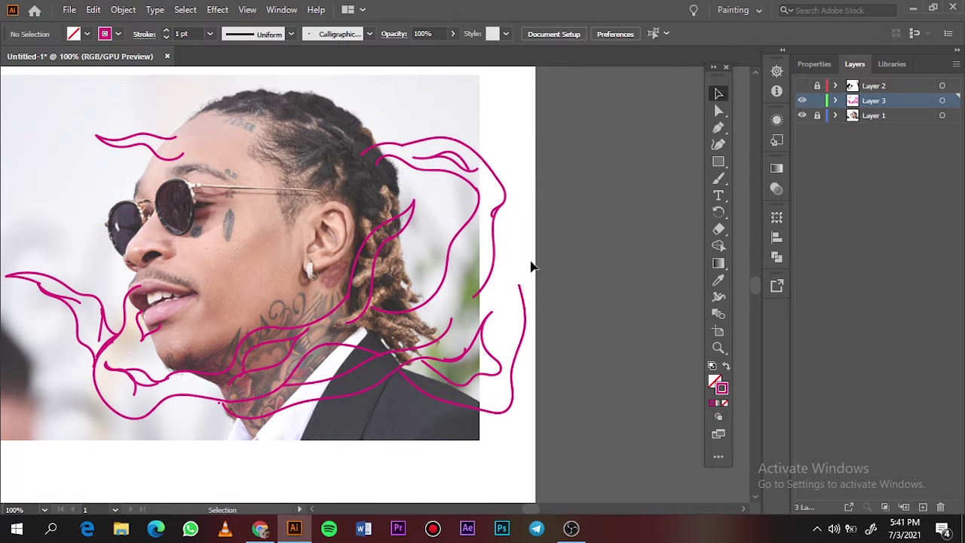
key(b)
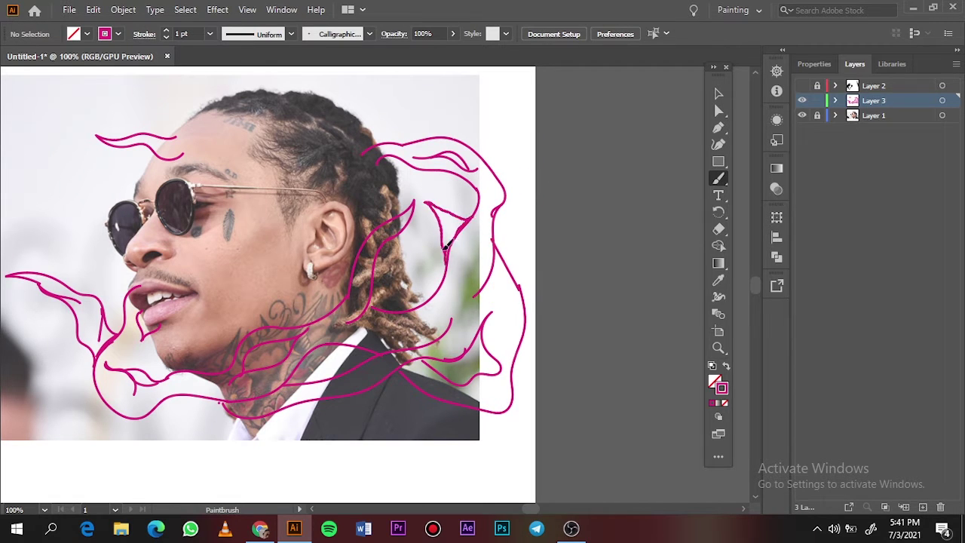
Step: Add smoke swirls beside the right dreadlocks and make the black line-art layer visible
drag(447, 243, 445, 260)
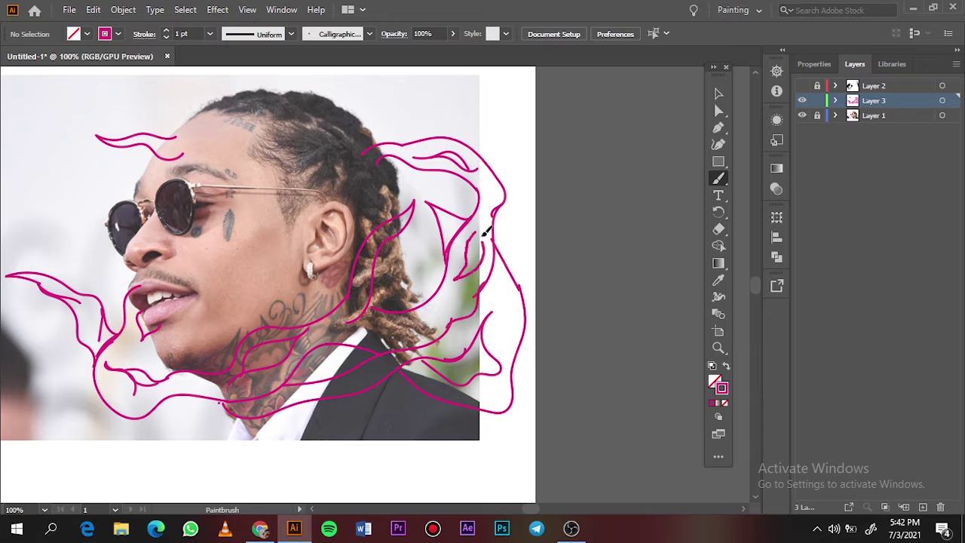
drag(487, 232, 472, 256)
drag(495, 296, 513, 308)
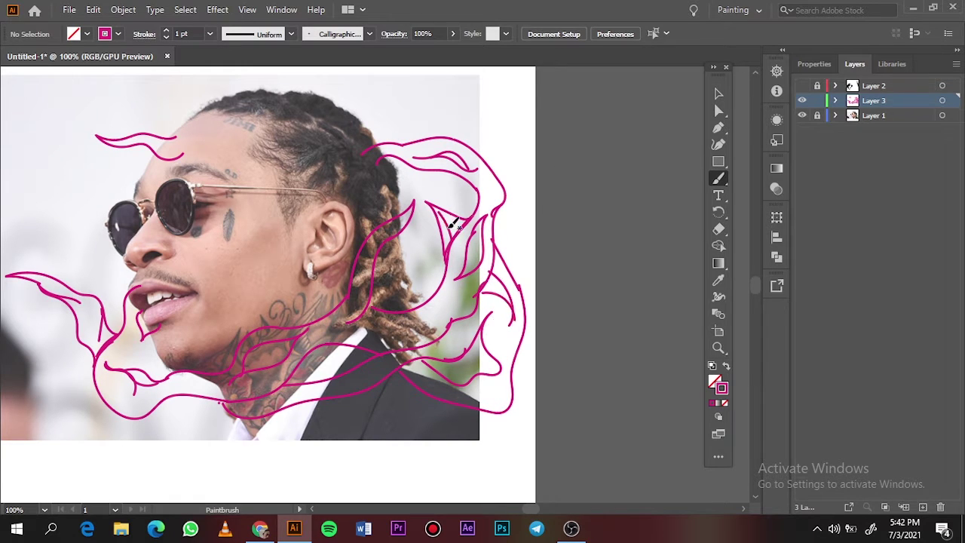
click(801, 115)
click(802, 86)
Step: Make the line-art layer active and trace black smoke lines beside and below the chin
key(v)
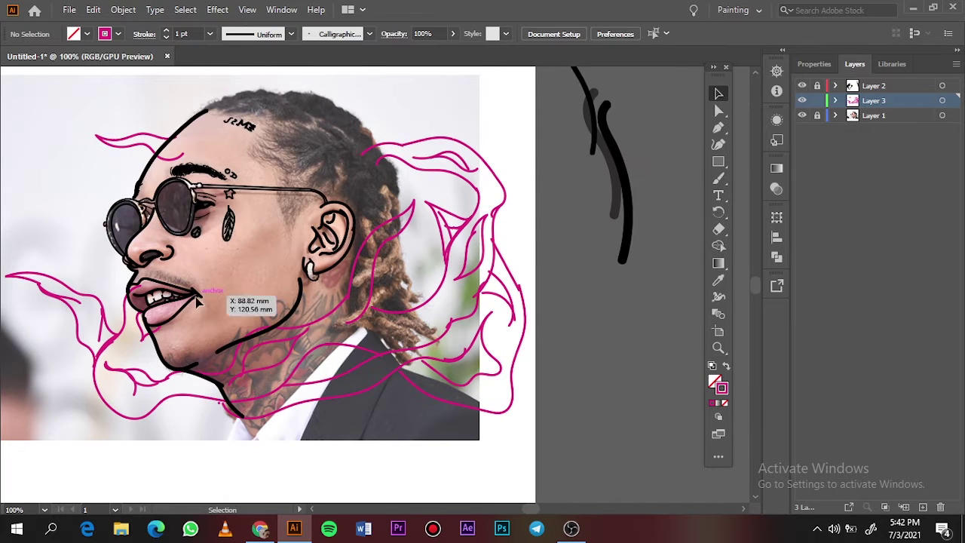
click(208, 290)
key(ctrl+equal)
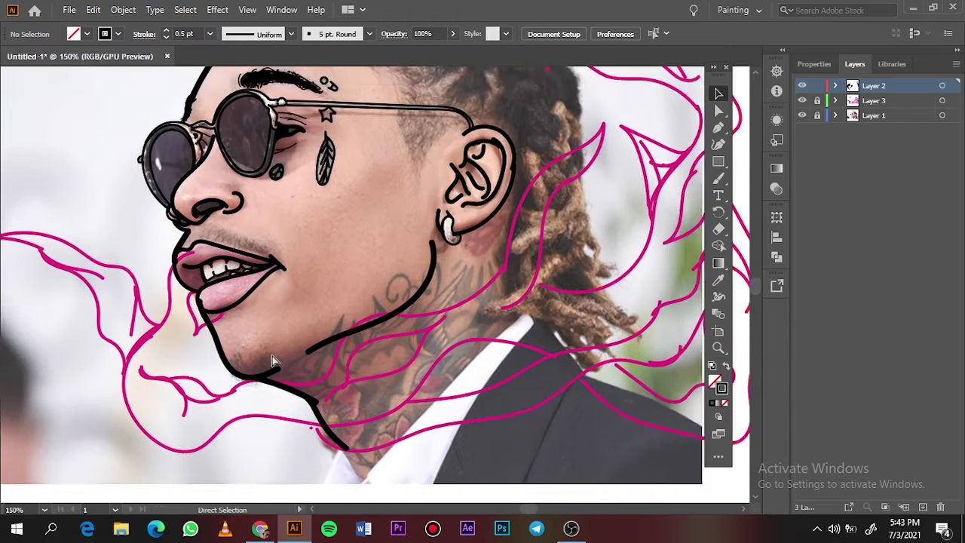
key(b)
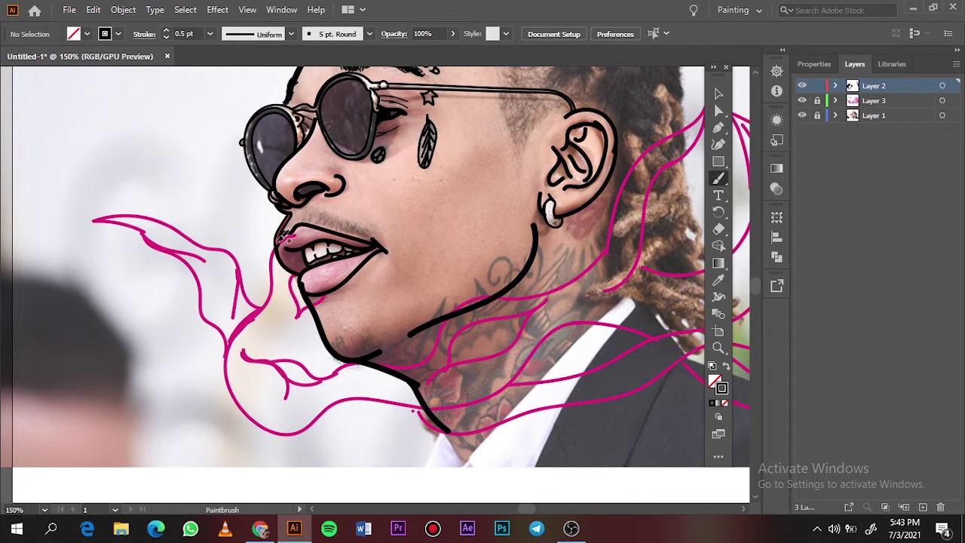
mouse_move(280, 217)
mouse_down()
mouse_move(270, 337)
mouse_move(300, 427)
mouse_move(364, 384)
mouse_up()
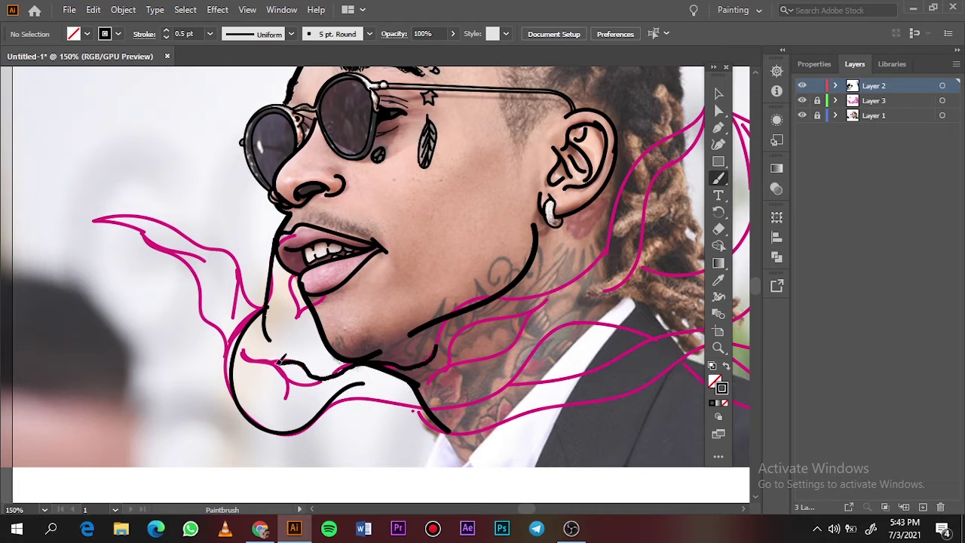
scroll(266, 360, up, 2)
drag(242, 350, 384, 392)
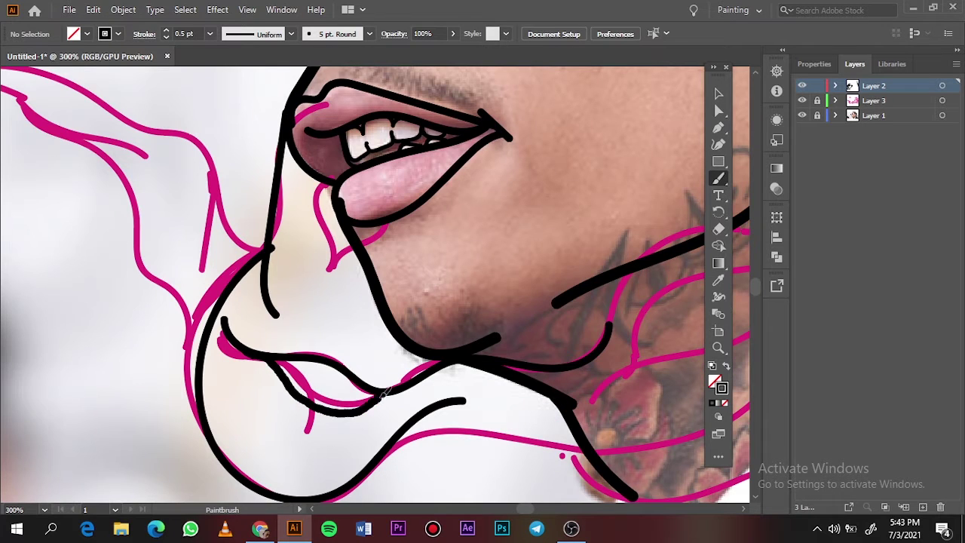
Step: Trace black smoke strokes near the chin, undoing a misplaced stroke from the nose
key(v)
drag(500, 414, 619, 463)
key(b)
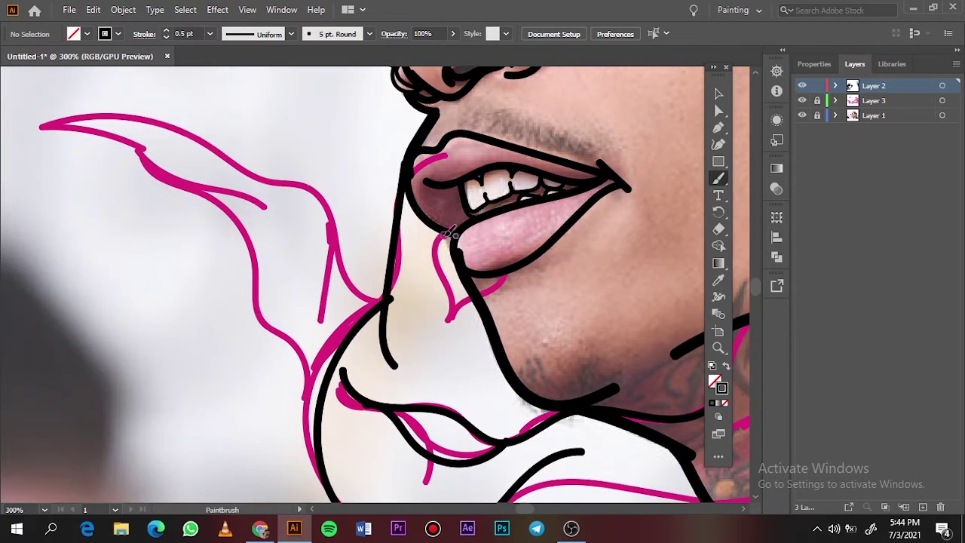
drag(445, 239, 421, 362)
drag(451, 305, 490, 309)
mouse_move(375, 298)
mouse_down()
mouse_move(259, 168)
mouse_move(190, 150)
mouse_up()
mouse_move(254, 155)
mouse_down()
mouse_move(339, 157)
mouse_move(133, 129)
mouse_up()
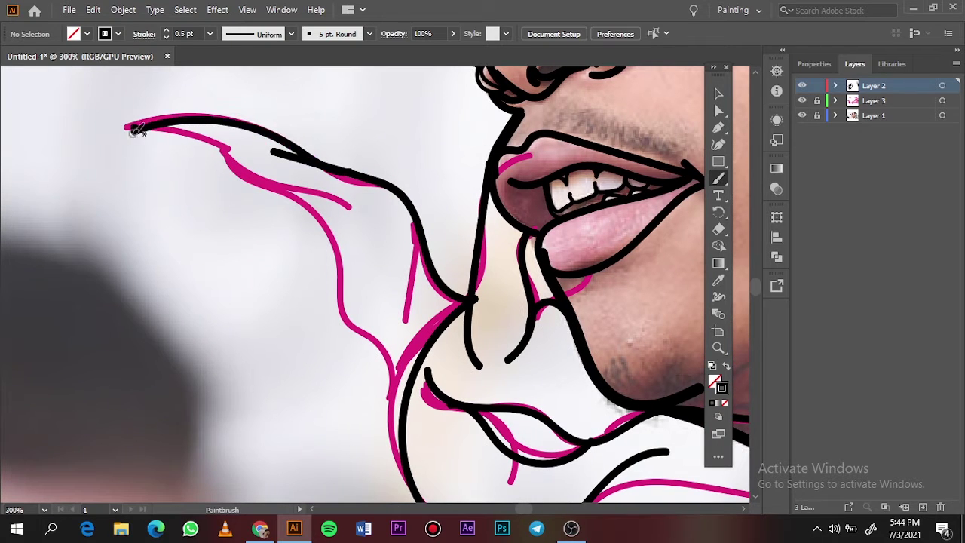
key(ctrl+z)
Step: Trace the upper-left smoke curve down and the lower smoke curve up to the right
mouse_move(323, 161)
mouse_down()
mouse_move(123, 151)
mouse_move(332, 191)
mouse_move(344, 211)
mouse_up()
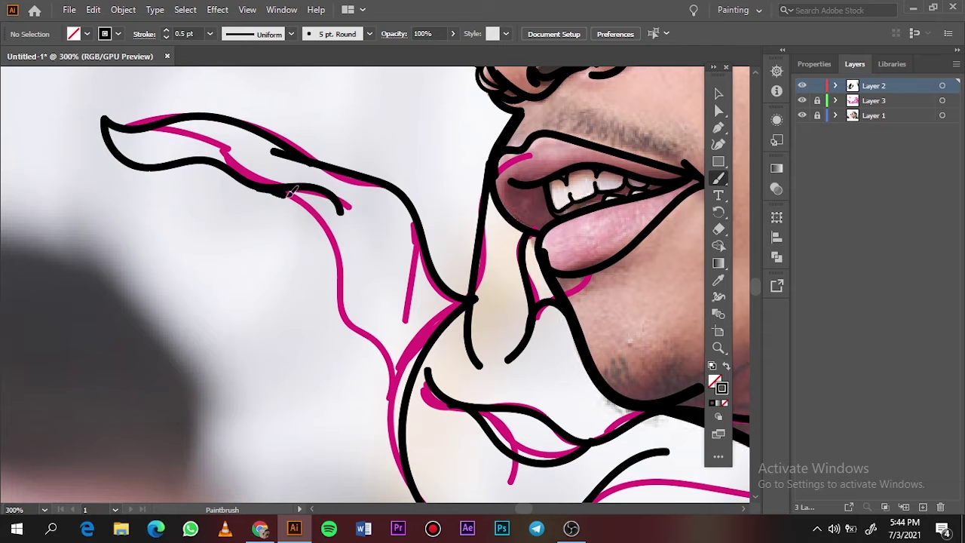
drag(286, 193, 377, 322)
mouse_move(332, 294)
mouse_down()
mouse_move(392, 373)
mouse_move(406, 432)
mouse_up()
key(ctrl+minus)
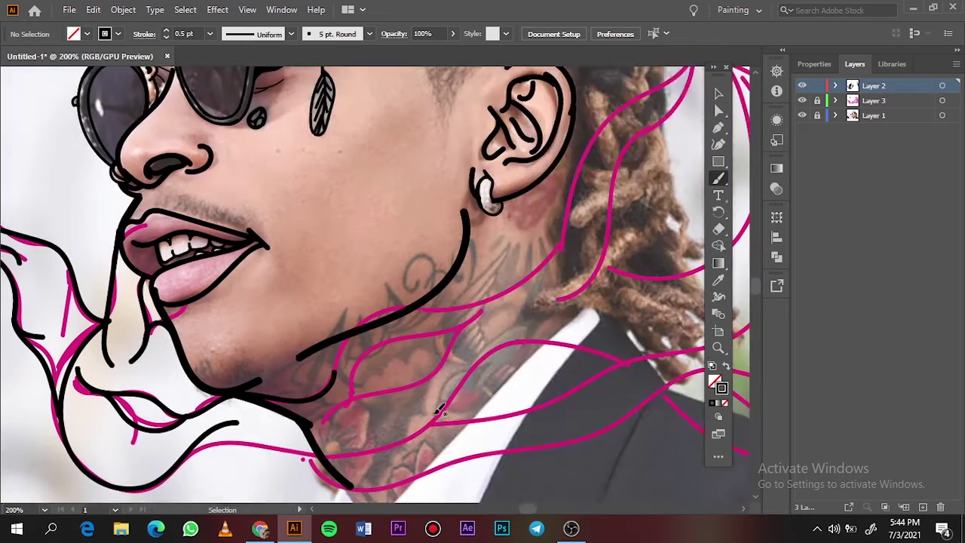
scroll(422, 415, down, 2)
scroll(150, 413, up, 1)
mouse_move(189, 407)
mouse_down()
mouse_move(249, 377)
mouse_move(445, 392)
mouse_move(662, 245)
mouse_up()
Step: Select the black stroke group, view its properties, and enter then exit isolation mode
key(v)
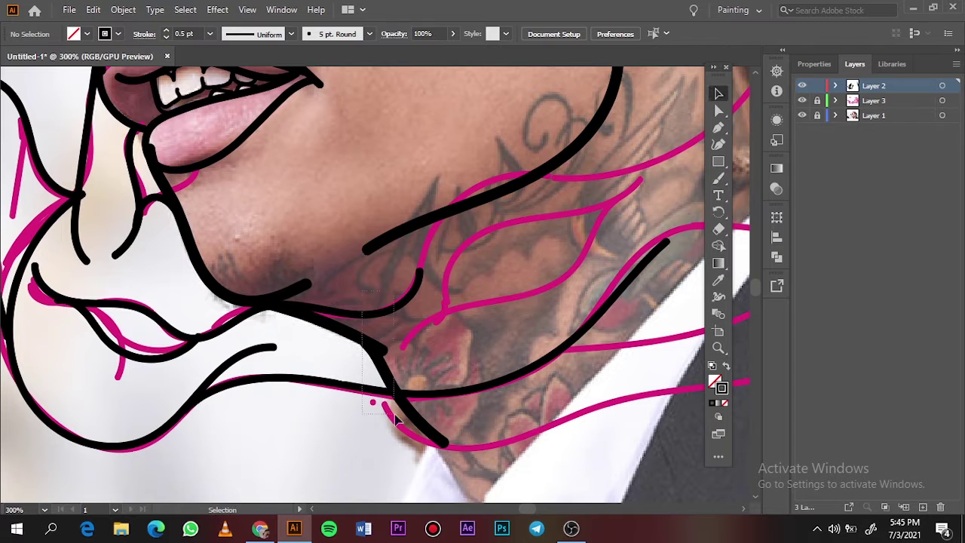
click(420, 273)
click(815, 63)
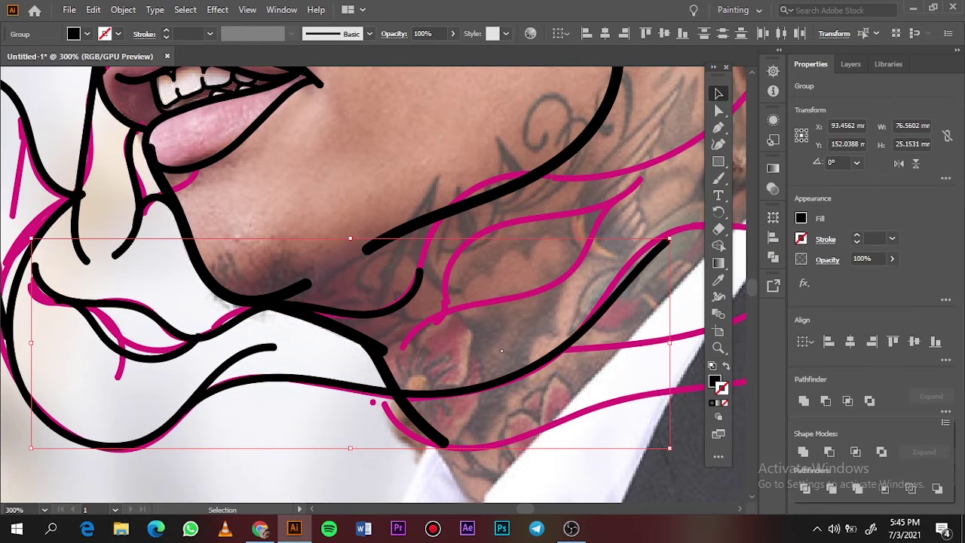
double_click(368, 345)
double_click(451, 353)
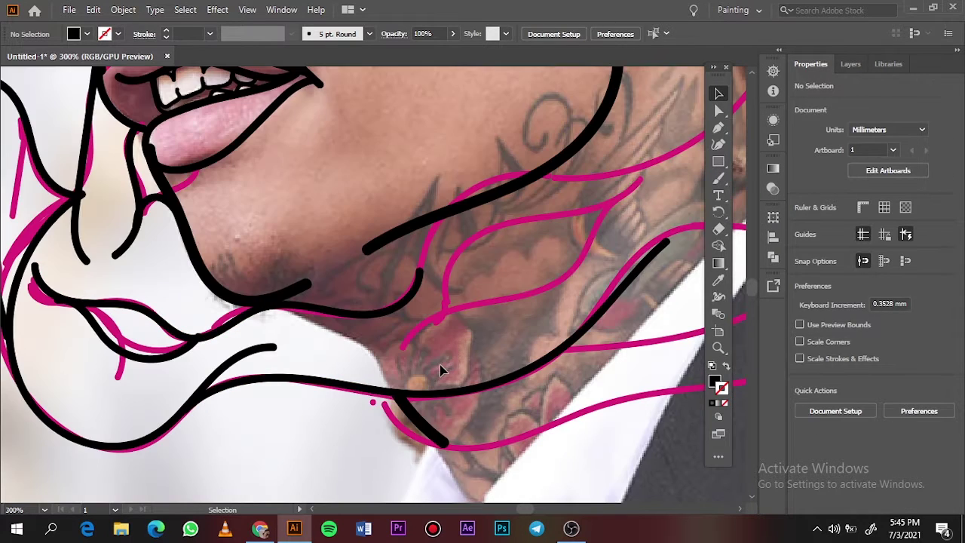
scroll(441, 370, down, 1)
key(b)
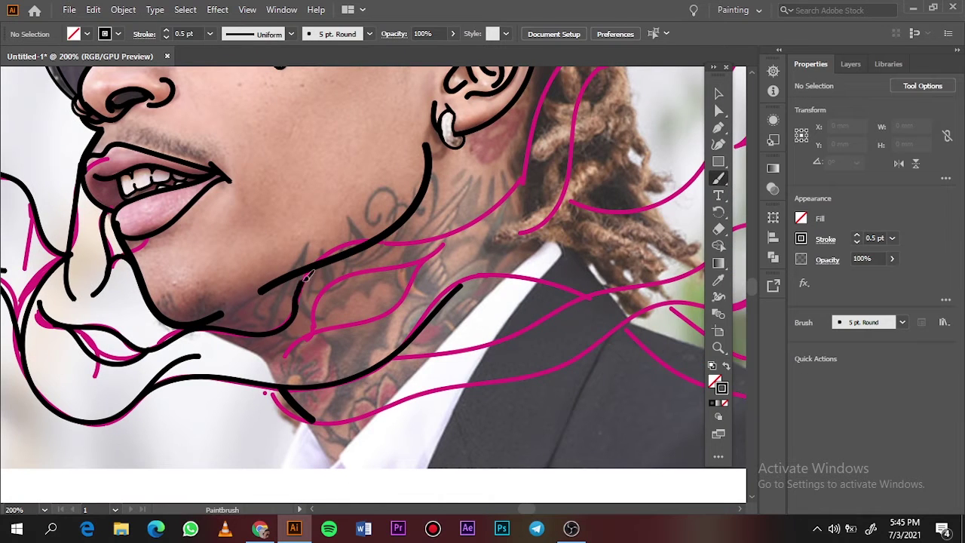
Step: Trace smoke lines from the jaw up-right and across the neck, inspecting a stray path
drag(305, 278, 521, 198)
mouse_move(441, 245)
mouse_down()
mouse_move(285, 362)
mouse_move(441, 249)
mouse_up()
key(v)
double_click(287, 405)
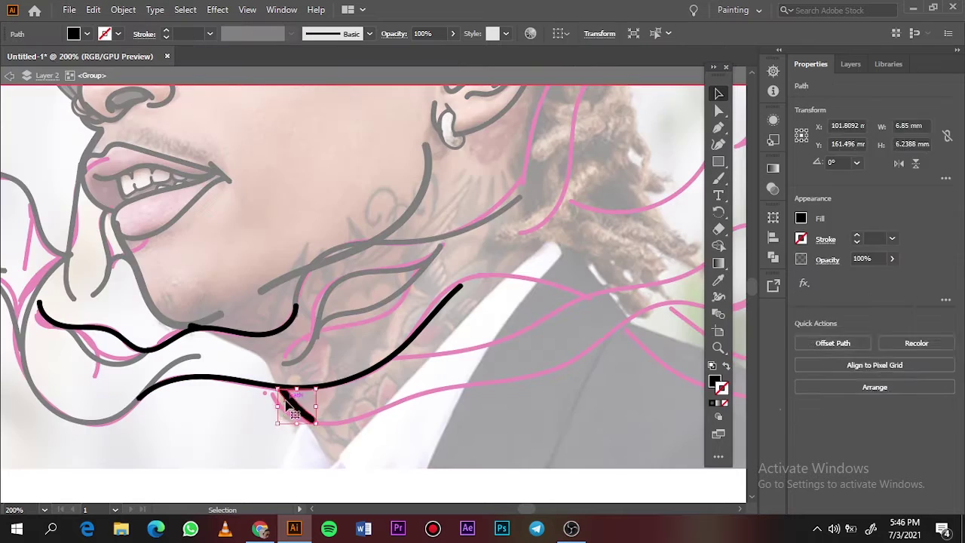
key(Escape)
key(b)
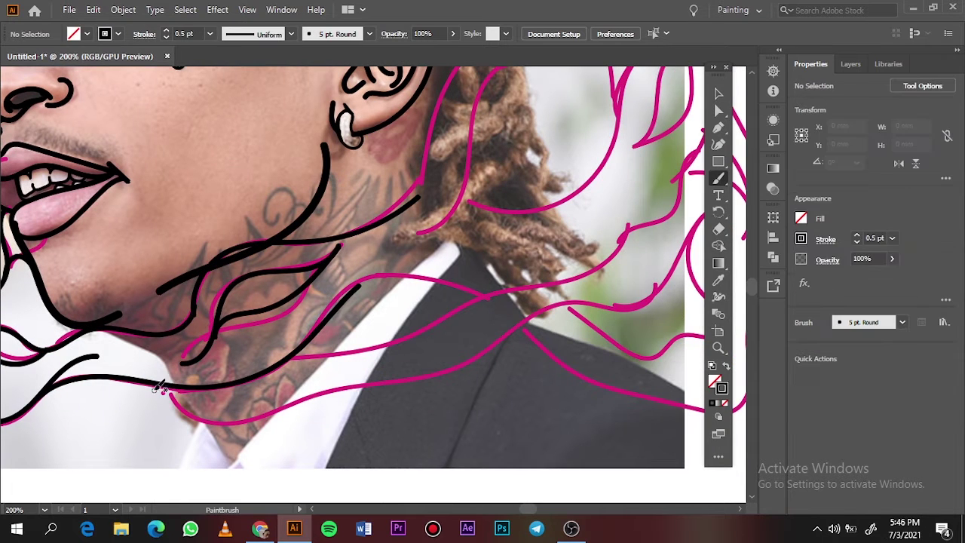
Step: Trace three smoke curves along the collar and lower neck, then zoom out to the portrait
mouse_move(160, 389)
mouse_down()
mouse_move(332, 377)
mouse_move(634, 290)
mouse_up()
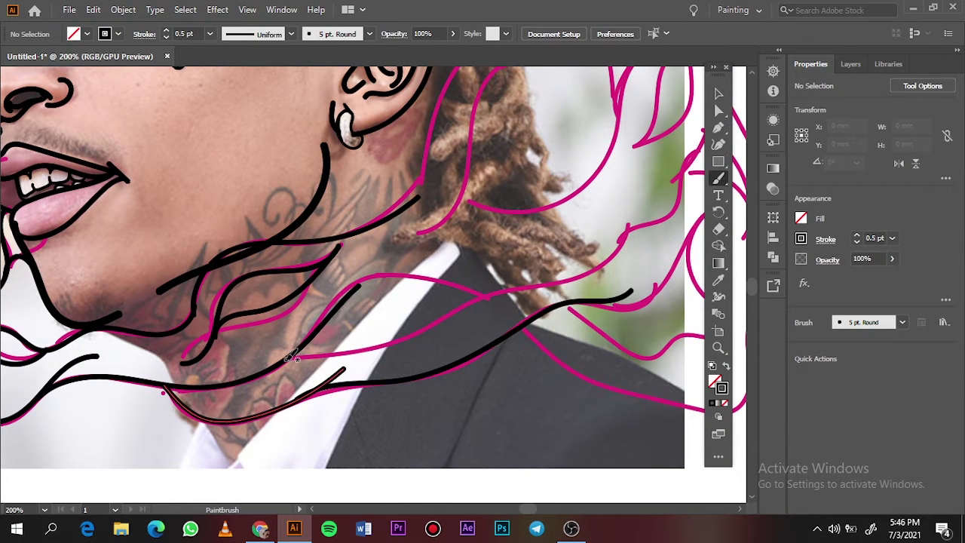
drag(292, 359, 636, 249)
drag(474, 282, 312, 304)
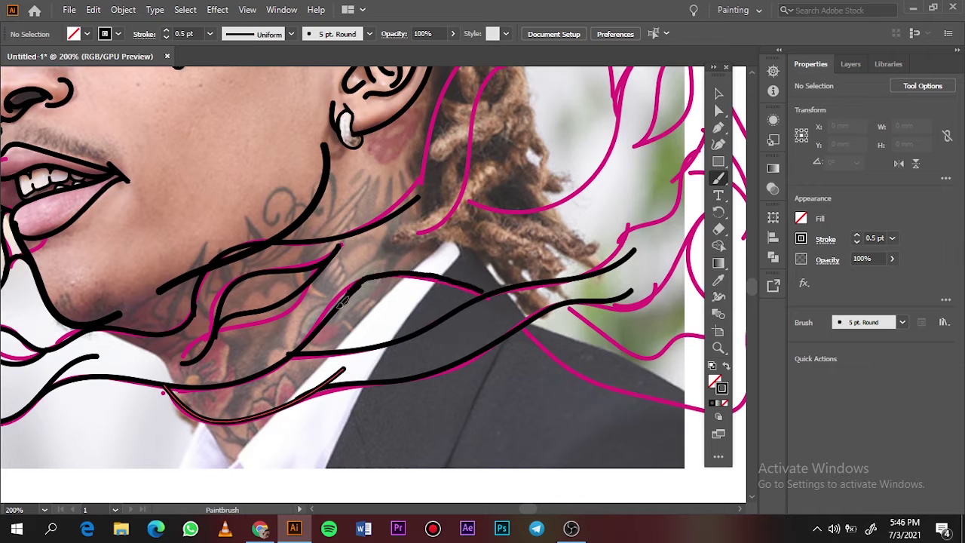
key(ctrl+1)
Step: Hide the sketch and photo layers to check the black lines, then show them again
click(855, 63)
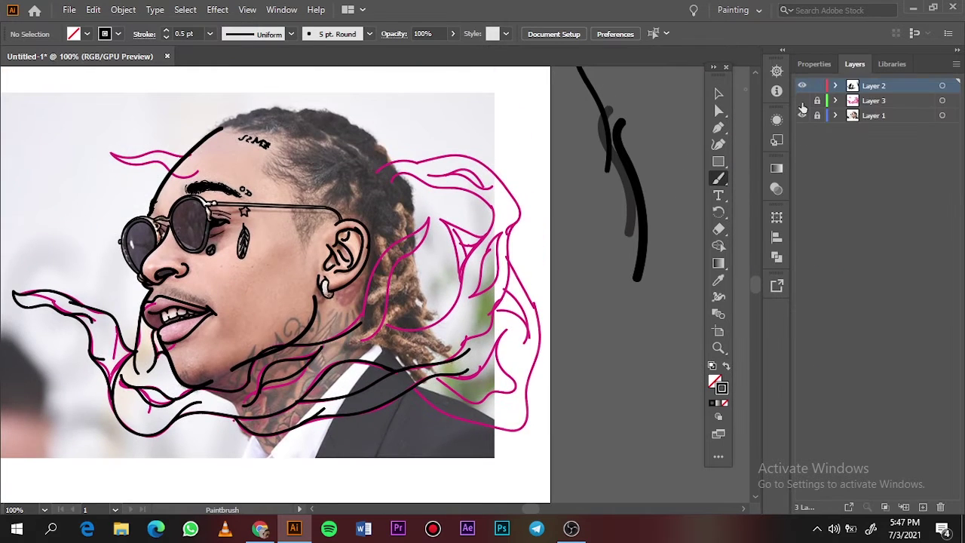
drag(803, 101, 803, 117)
click(802, 115)
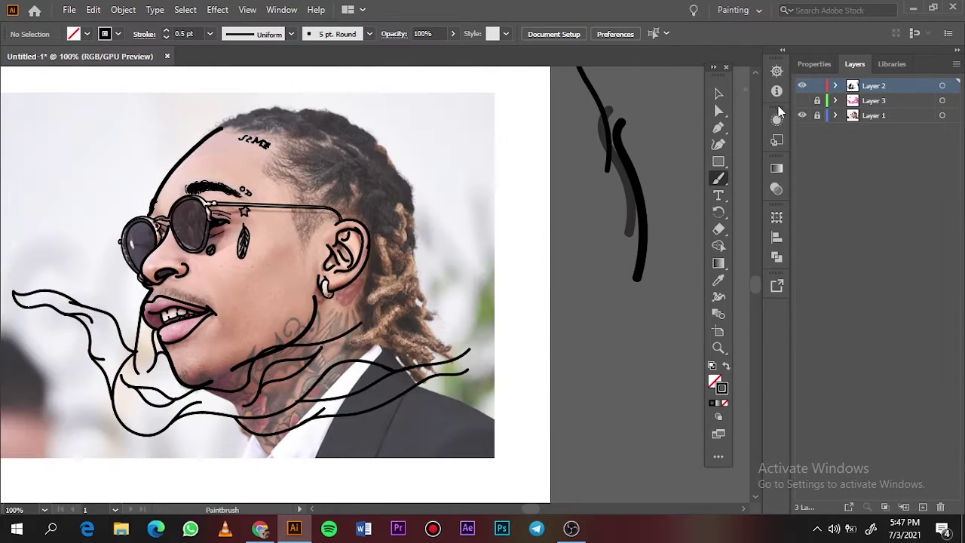
scroll(556, 345, up, 2)
scroll(552, 354, right, 1)
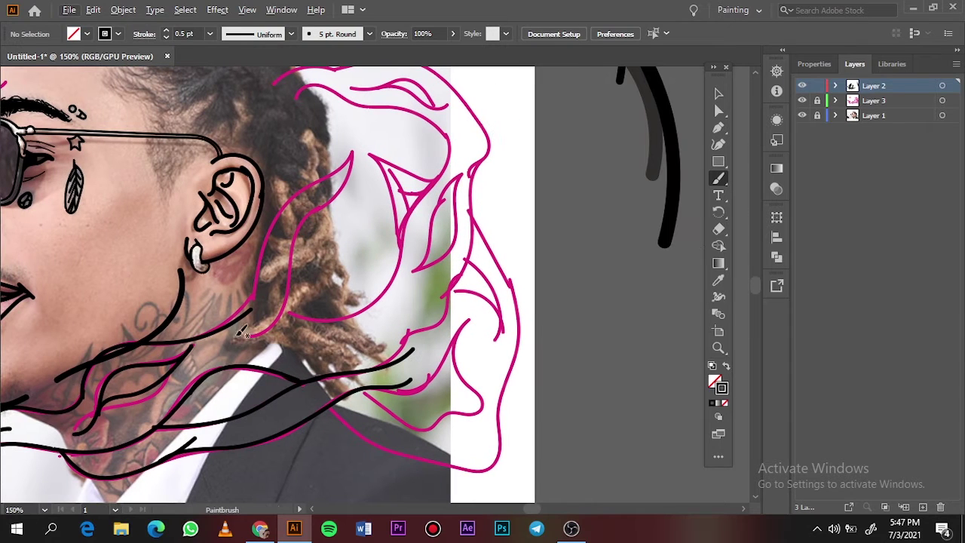
Step: Ink the smoke behind the ear, the right smoke loops, and the right hair edge in black
mouse_move(240, 329)
mouse_down()
mouse_move(377, 108)
mouse_move(235, 344)
mouse_up()
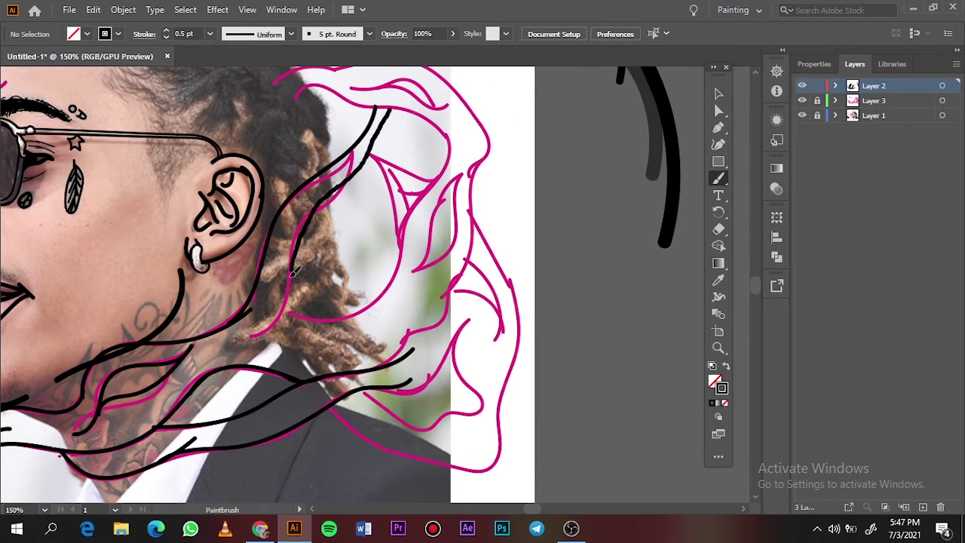
drag(351, 426, 471, 195)
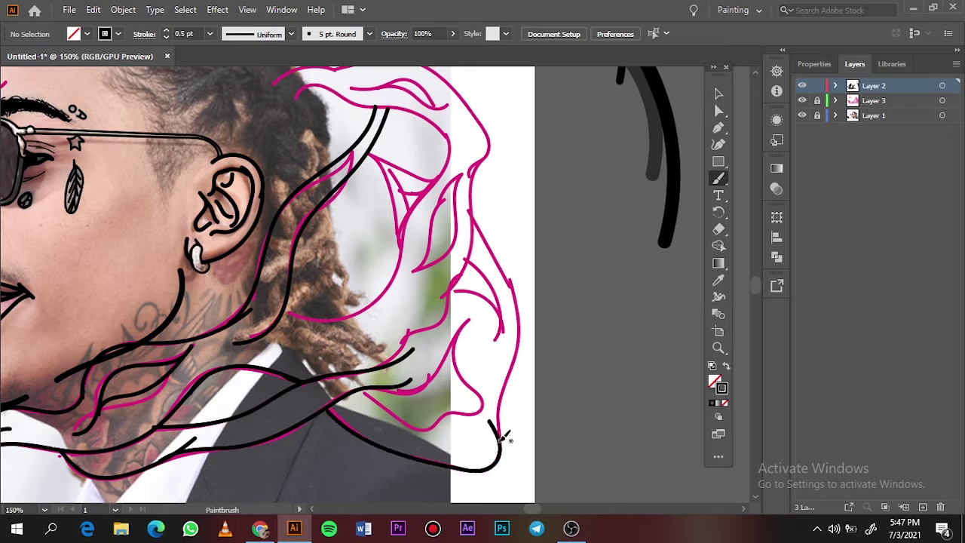
drag(369, 381, 482, 128)
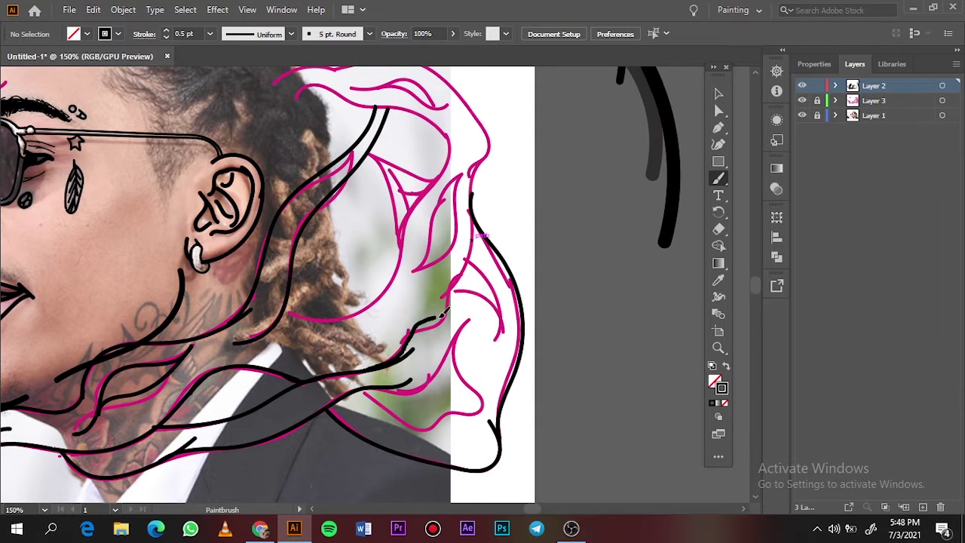
drag(462, 292, 473, 222)
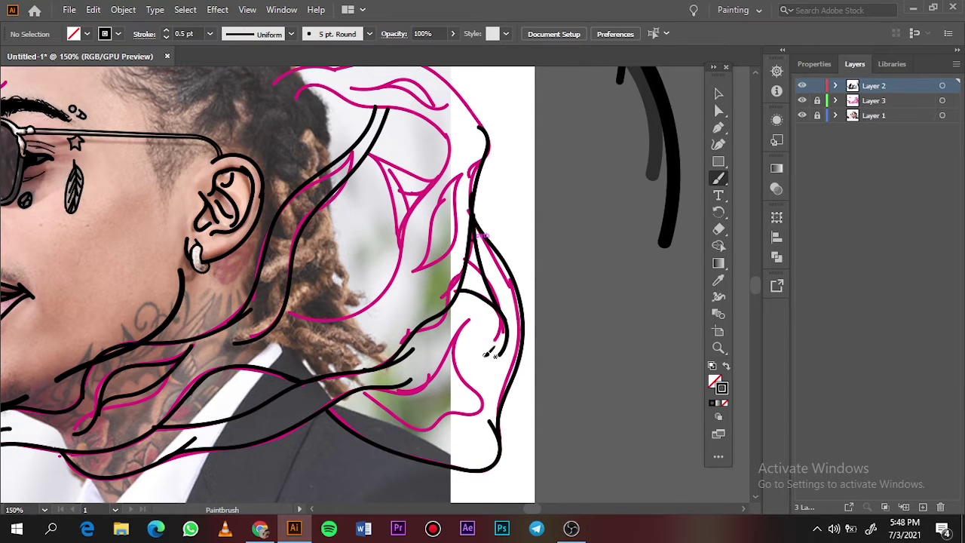
drag(456, 291, 494, 285)
drag(463, 332, 392, 407)
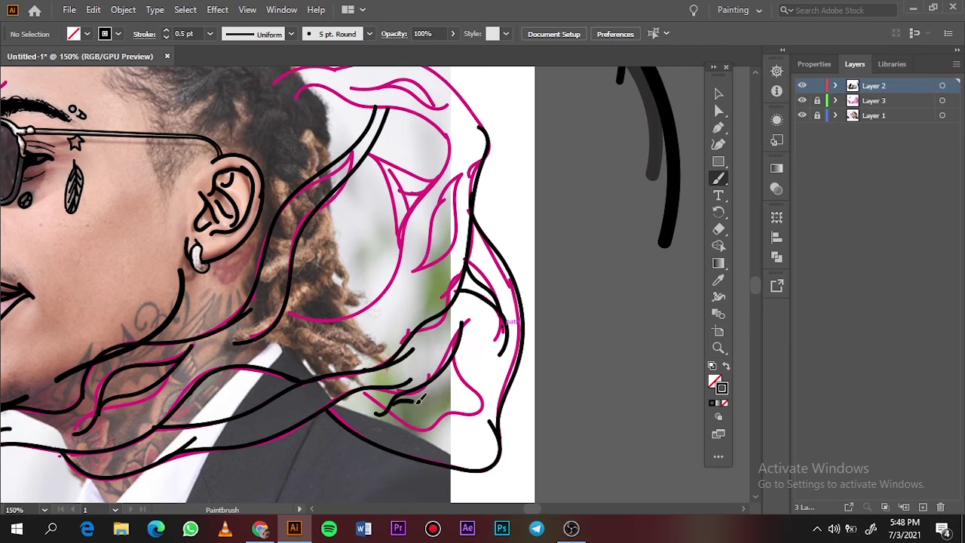
key(ctrl+0)
Step: Check the reference layers, then paint the lower swirl below the neck and two swirl lines across the collar
drag(801, 116, 802, 101)
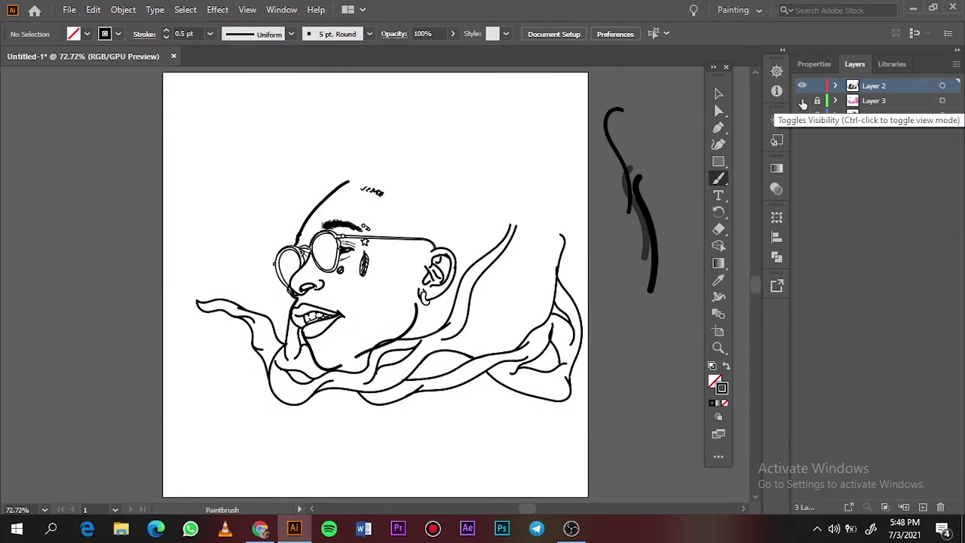
click(801, 100)
scroll(464, 392, down, 1)
scroll(464, 392, up, 4)
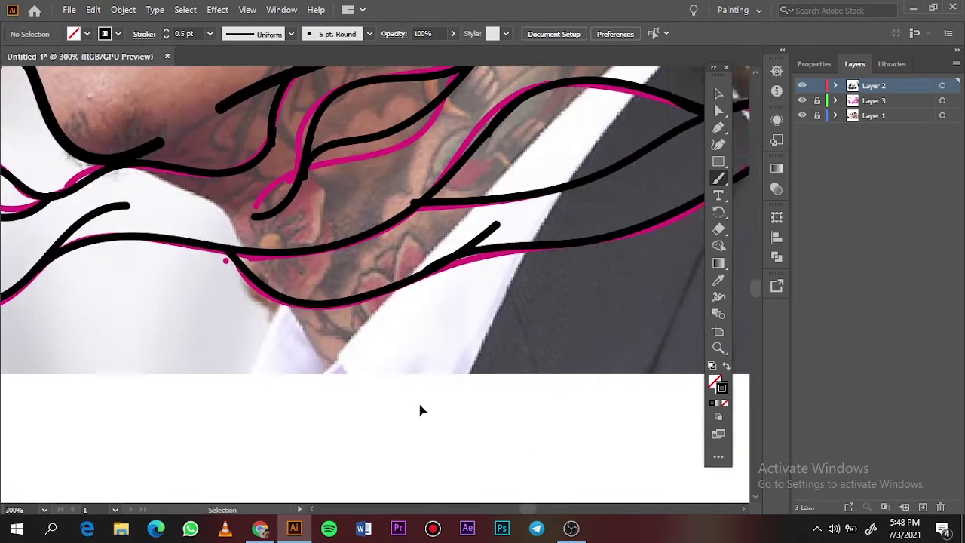
mouse_move(54, 293)
mouse_down()
mouse_move(510, 366)
mouse_move(607, 246)
mouse_up()
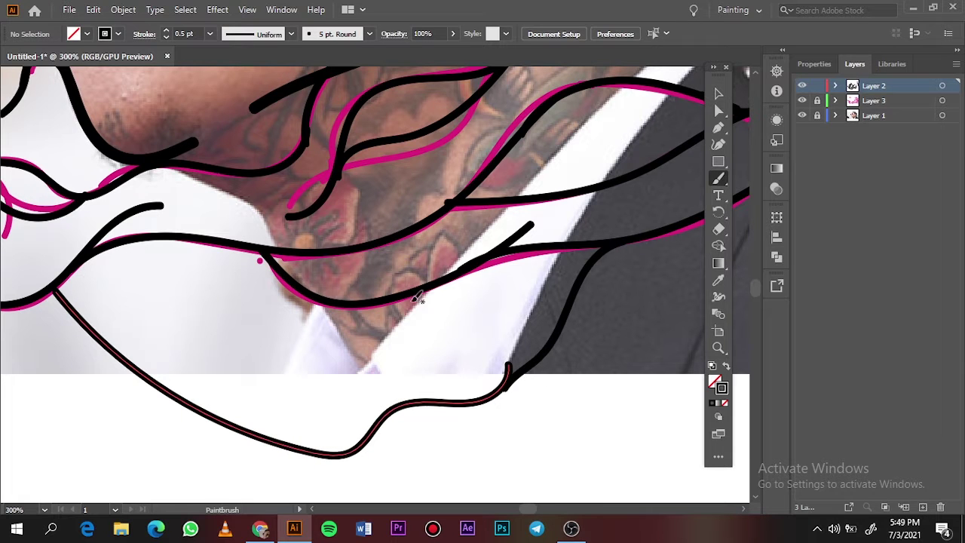
mouse_move(132, 240)
mouse_down()
mouse_move(177, 297)
mouse_move(319, 356)
mouse_move(543, 243)
mouse_up()
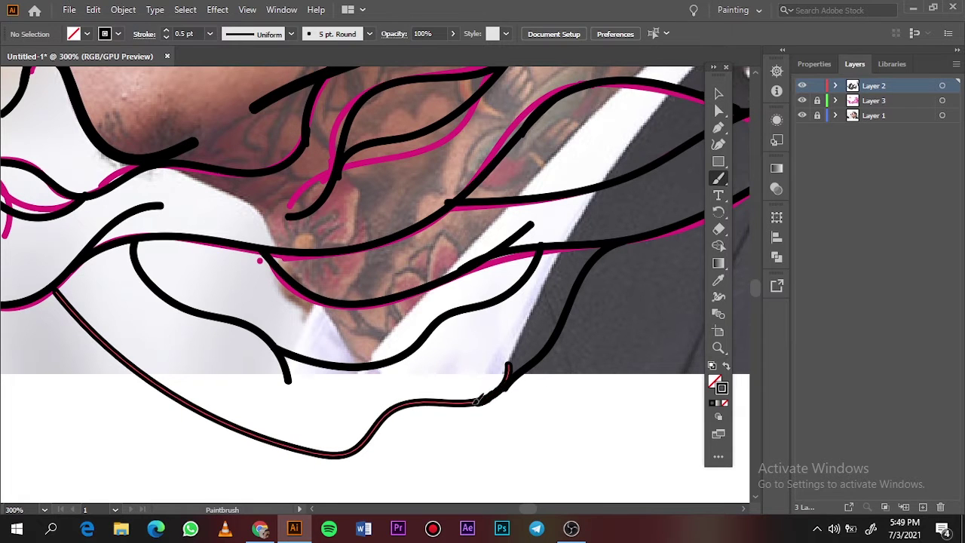
Step: Paint four black hair strands flowing behind the ear
scroll(593, 390, down, 2)
scroll(597, 286, up, 1)
scroll(597, 286, up, 1)
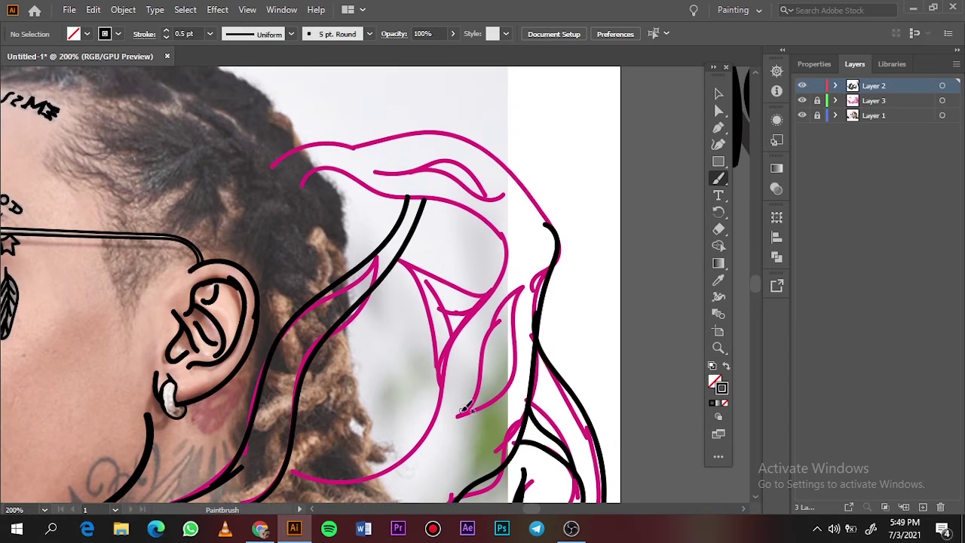
drag(498, 317, 469, 411)
drag(526, 258, 485, 381)
drag(515, 291, 487, 449)
drag(513, 369, 441, 432)
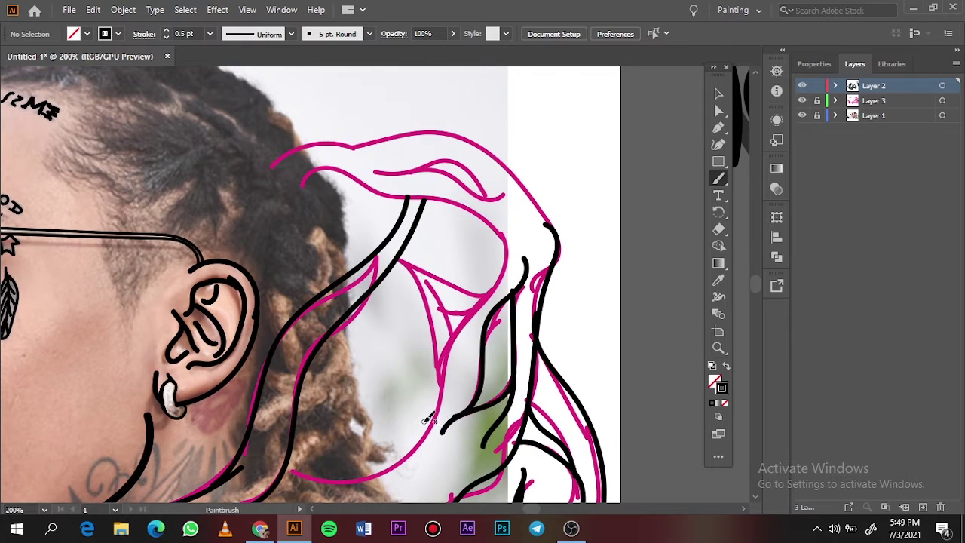
Step: Add a long strand through the hair and trace the hair outline up and down the right side
mouse_move(479, 205)
mouse_down()
mouse_move(505, 260)
mouse_move(432, 441)
mouse_move(287, 471)
mouse_up()
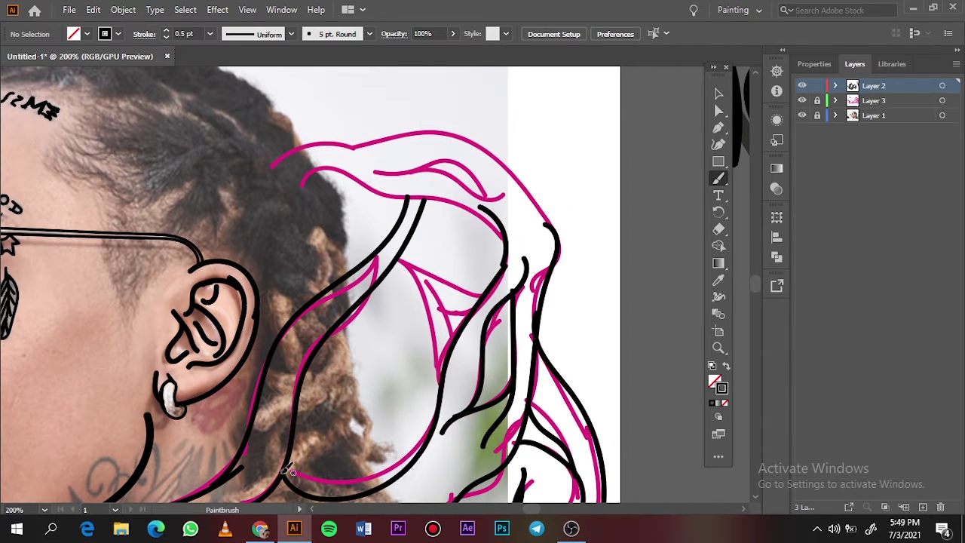
mouse_move(498, 281)
mouse_down()
mouse_move(422, 197)
mouse_move(301, 182)
mouse_move(422, 134)
mouse_move(490, 162)
mouse_move(550, 230)
mouse_up()
drag(351, 163, 502, 196)
Step: Check the line art without the reference layers, then scribble mustache hairs above the upper lip
key(ctrl+0)
click(802, 116)
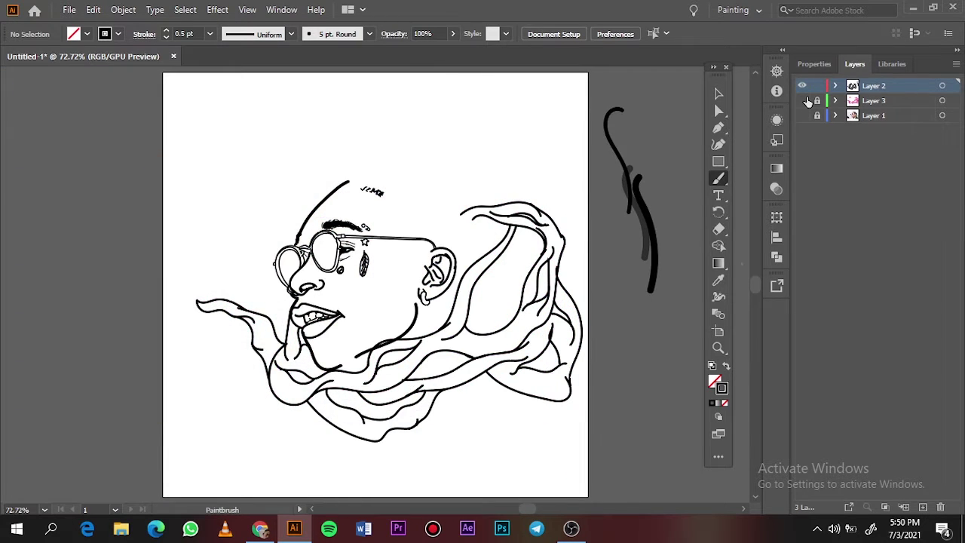
click(803, 115)
scroll(432, 321, up, 6)
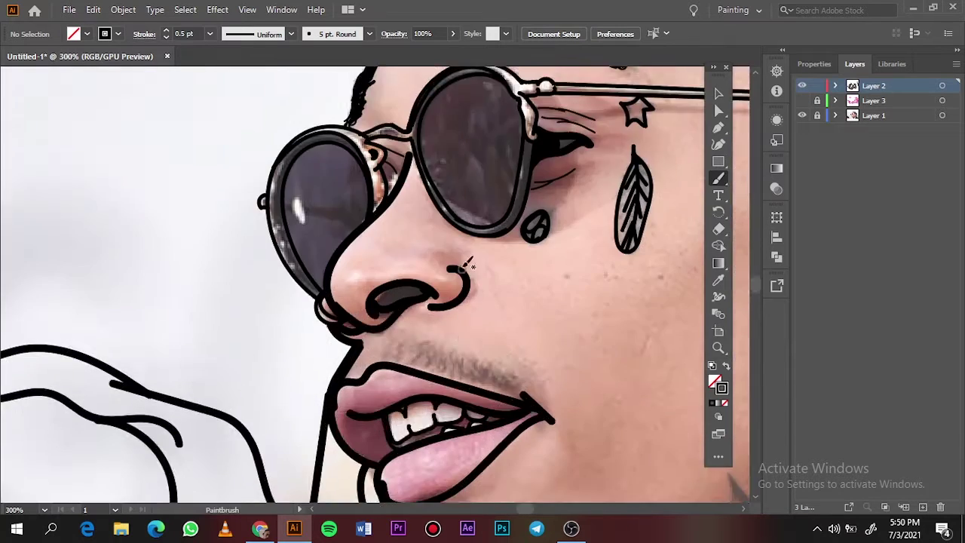
key(ctrl+shift+a)
scroll(462, 300, down, 5)
key(b)
scroll(483, 236, up, 1)
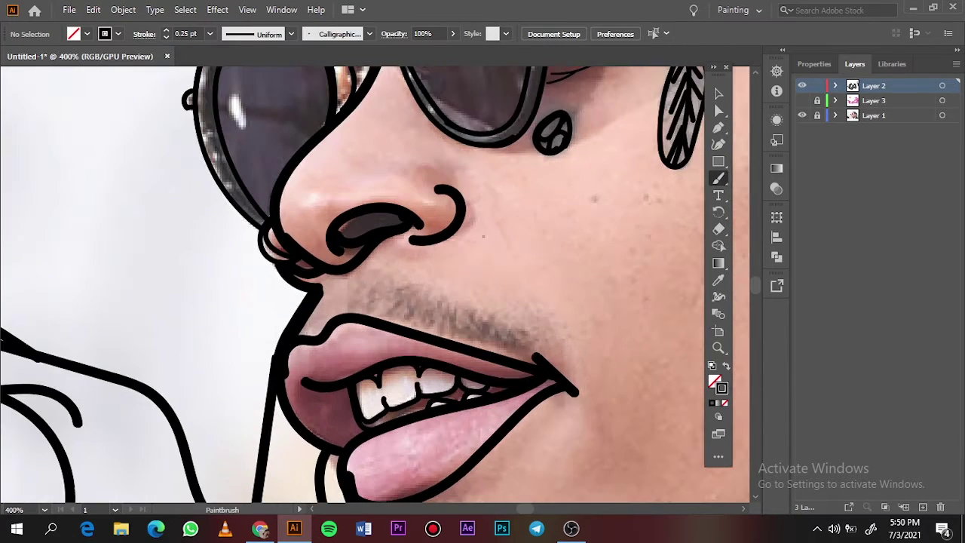
mouse_move(379, 280)
mouse_down()
mouse_move(418, 313)
mouse_move(433, 303)
mouse_move(523, 342)
mouse_up()
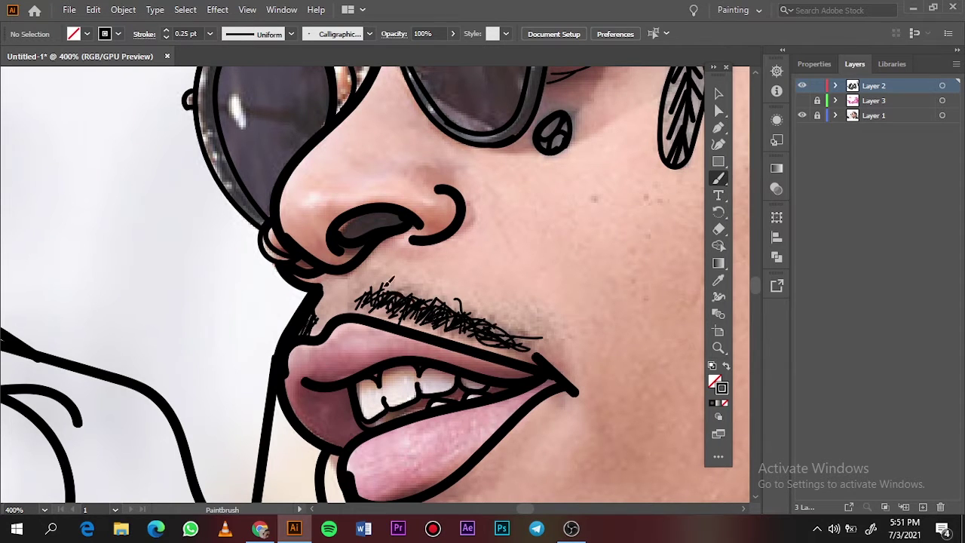
Step: Scribble stubble hairs along the chin line and hide the reference photo to review
key(ctrl+0)
scroll(340, 346, up, 5)
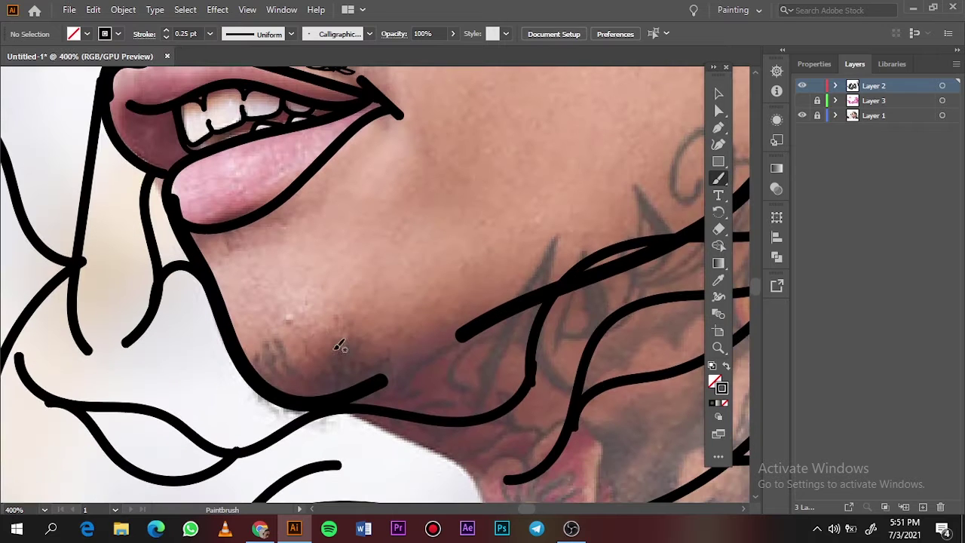
mouse_move(276, 362)
mouse_down()
mouse_move(291, 393)
mouse_move(363, 375)
mouse_up()
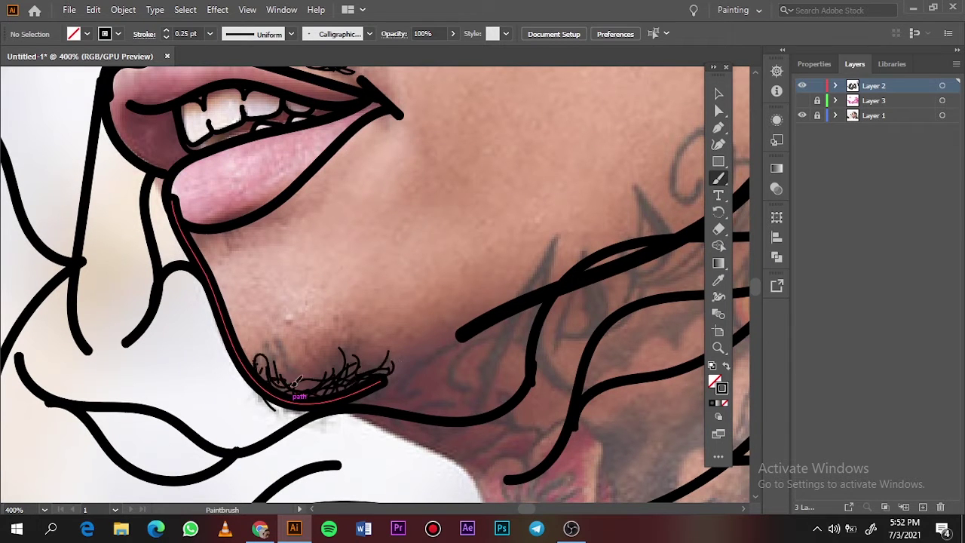
key(ctrl+0)
click(803, 115)
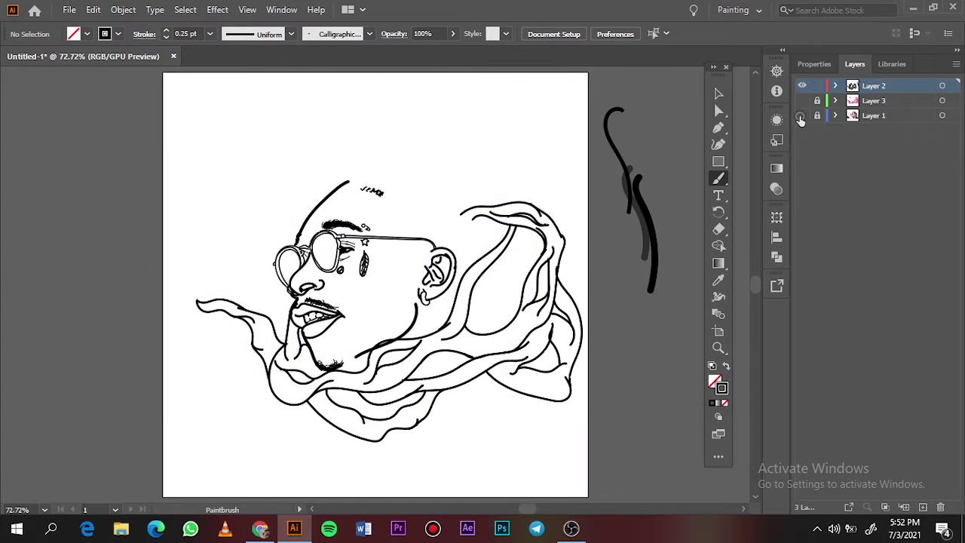
Step: Set the brush stroke to a dark red at 0.5 pt, with the reference photo shown
click(802, 116)
scroll(437, 298, up, 2)
scroll(437, 298, up, 2)
double_click(722, 388)
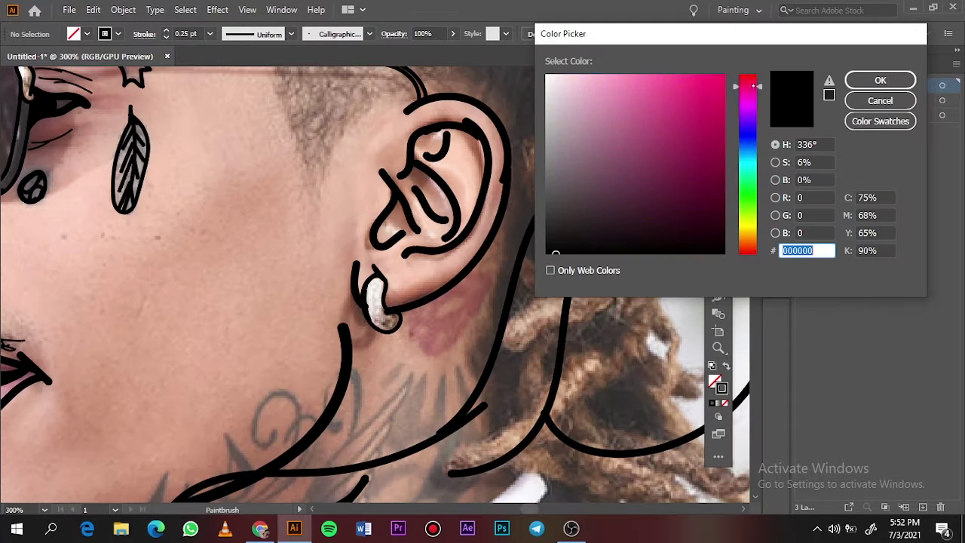
click(723, 104)
drag(722, 103, 725, 160)
key(Return)
click(209, 34)
click(226, 64)
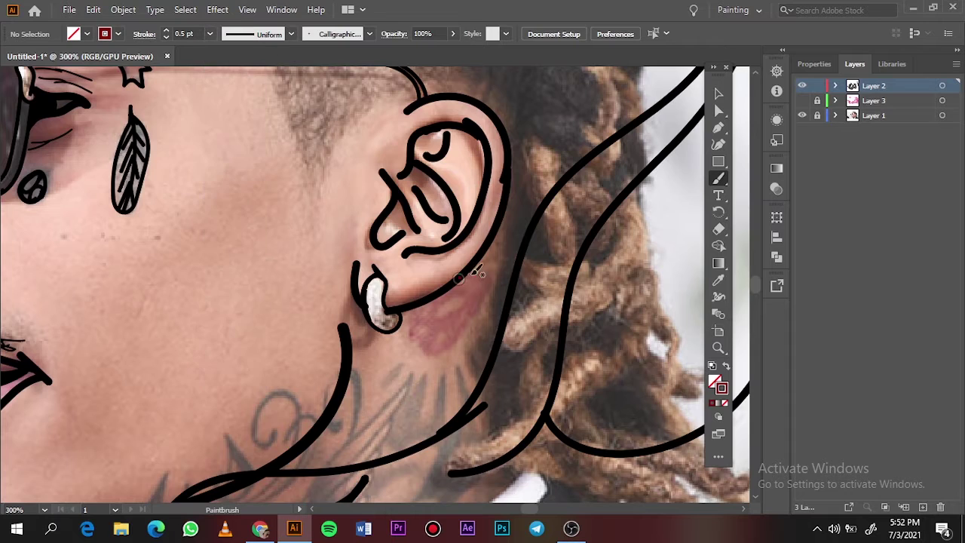
Step: Scribble a dense dark red patch on the neck below the ear
scroll(503, 289, up, 2)
mouse_move(392, 346)
mouse_down()
mouse_move(498, 277)
mouse_move(398, 341)
mouse_up()
mouse_move(457, 268)
mouse_down()
mouse_move(502, 264)
mouse_move(440, 368)
mouse_up()
mouse_move(446, 327)
mouse_down()
mouse_move(453, 362)
mouse_move(355, 338)
mouse_move(434, 281)
mouse_move(418, 385)
mouse_up()
Step: Select the neck swirl group and briefly isolate it to inspect its paths
scroll(556, 181, down, 5)
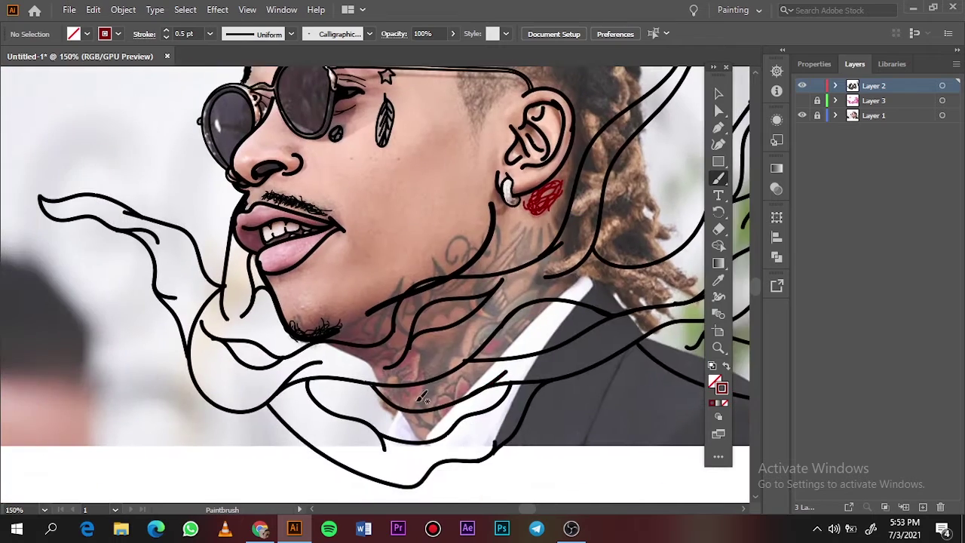
scroll(391, 301, up, 3)
scroll(391, 301, down, 2)
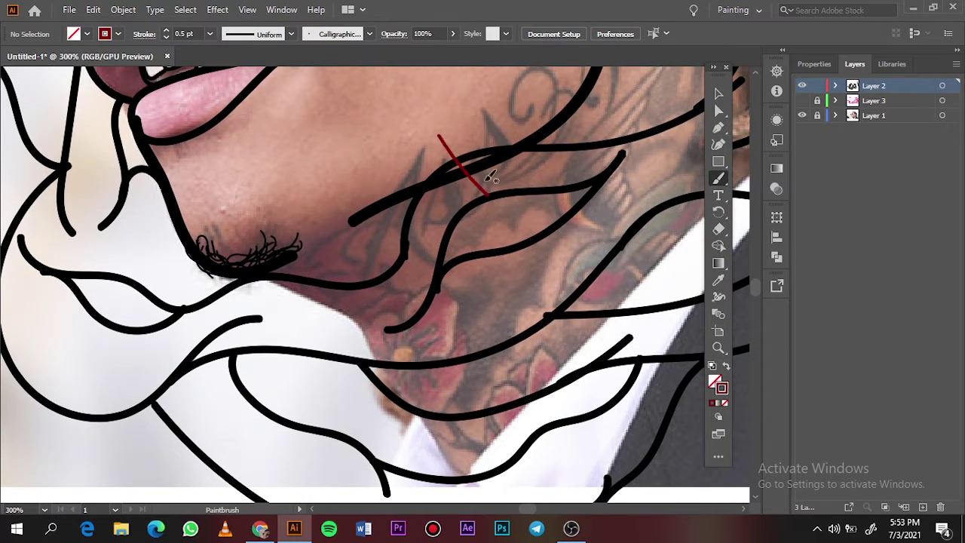
key(v)
click(123, 10)
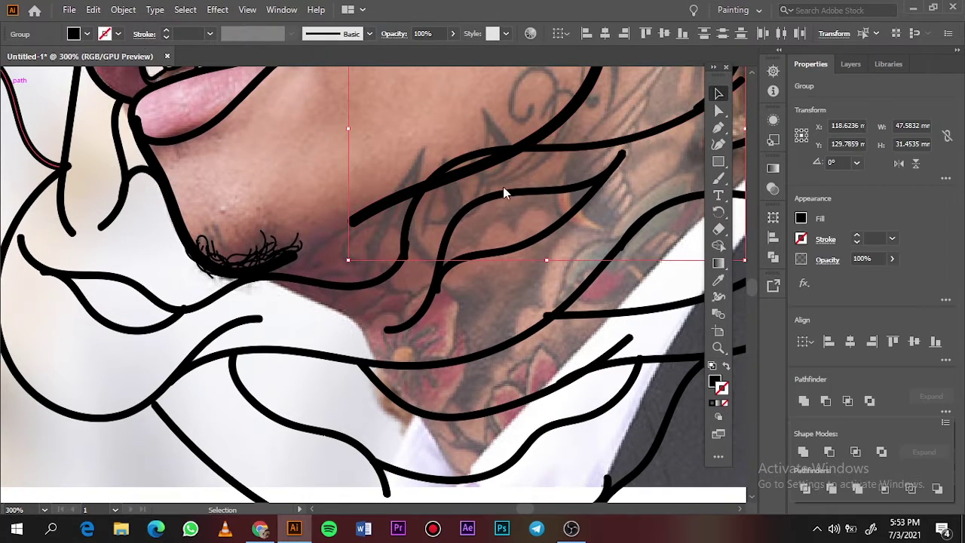
double_click(474, 168)
key(Escape)
Step: Paint a wavy line, a pointed letter stroke and a loop on the neck at 0.75 pt
key(b)
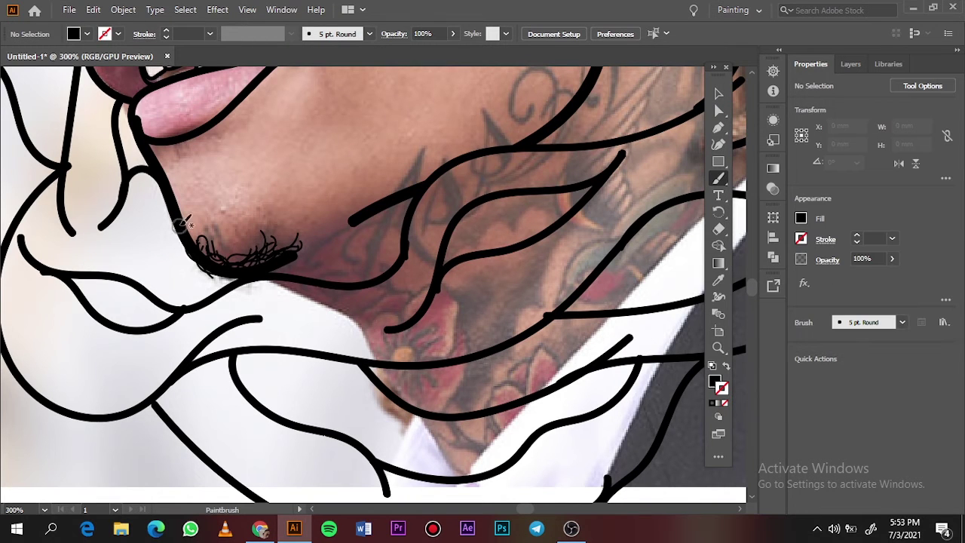
click(209, 33)
click(218, 64)
mouse_move(448, 253)
mouse_down()
mouse_move(535, 214)
mouse_move(566, 216)
mouse_up()
scroll(411, 140, down, 2)
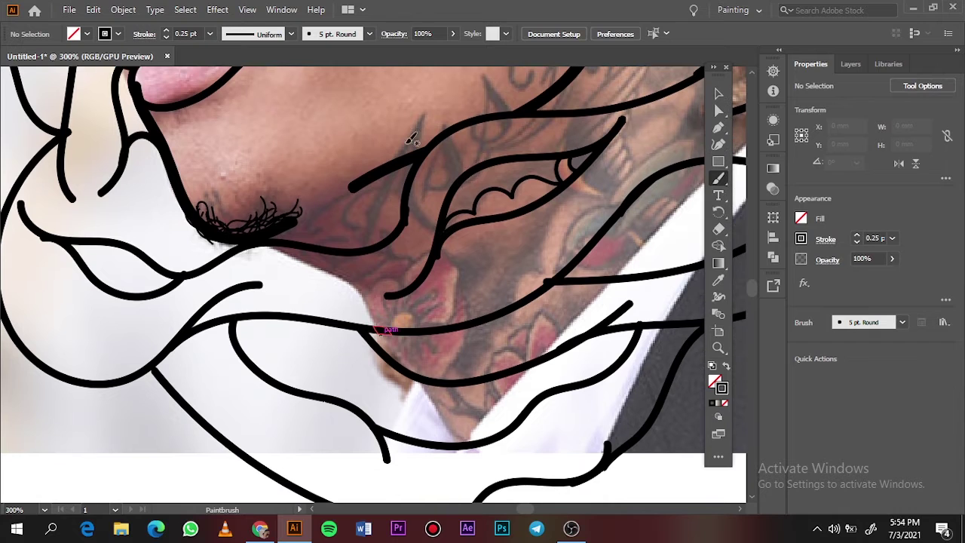
mouse_move(393, 161)
mouse_down()
mouse_move(436, 149)
mouse_move(370, 240)
mouse_up()
mouse_move(422, 199)
mouse_down()
mouse_move(404, 166)
mouse_move(368, 226)
mouse_up()
Step: Thin the tattoo loop to 0.25 pt and add more thin strokes near the chin
click(212, 34)
click(226, 43)
key(ctrl+z)
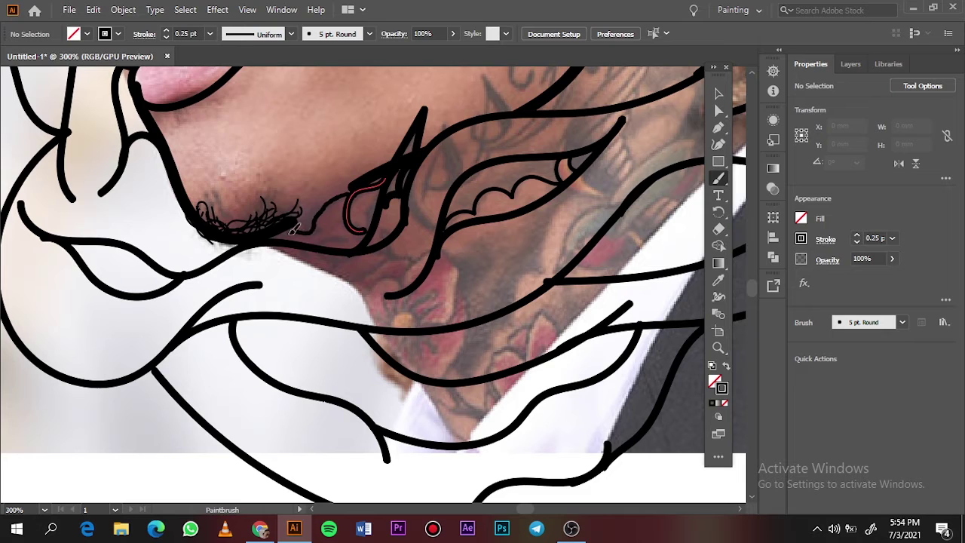
drag(288, 231, 315, 219)
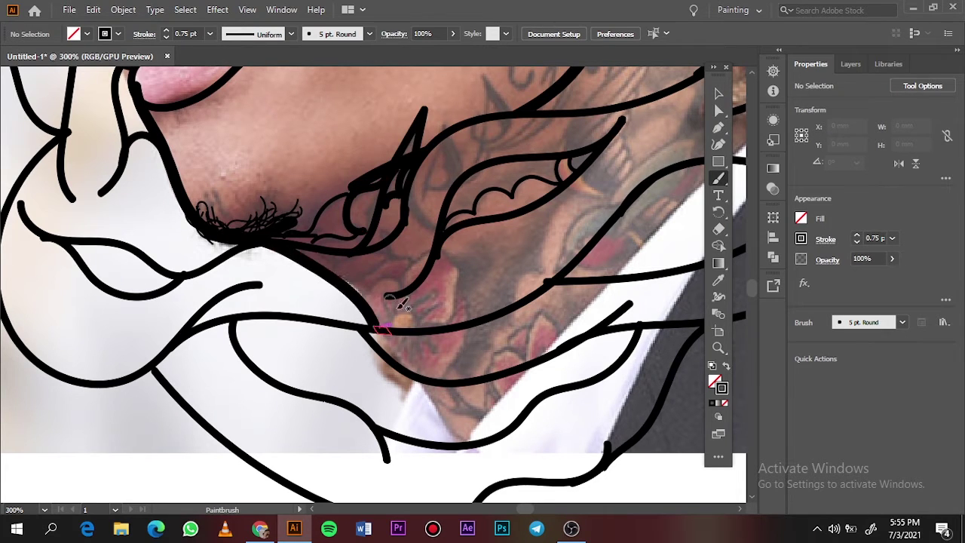
scroll(550, 275, right, 3)
scroll(551, 275, down, 3)
drag(319, 323, 271, 252)
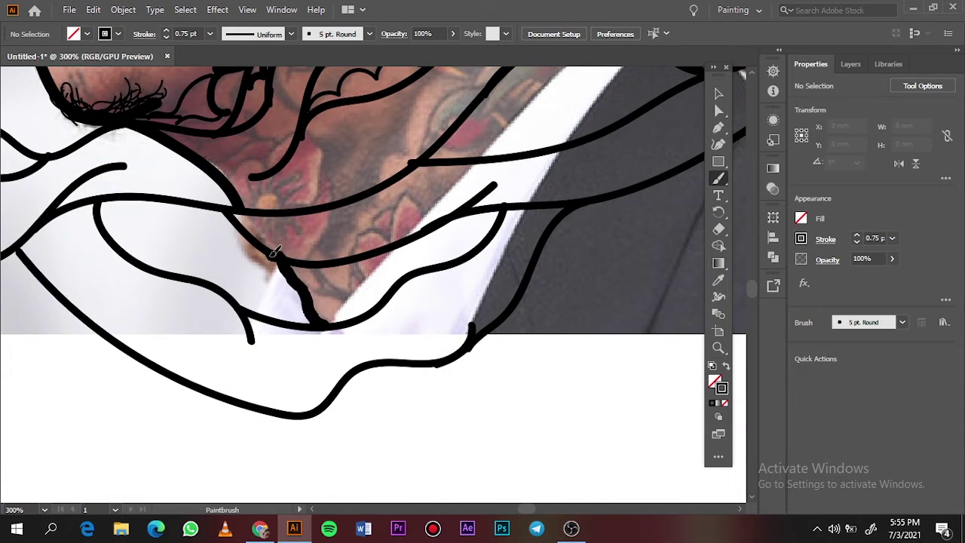
Step: Add short 0.25 pt detail lines between the collar swirls
click(210, 33)
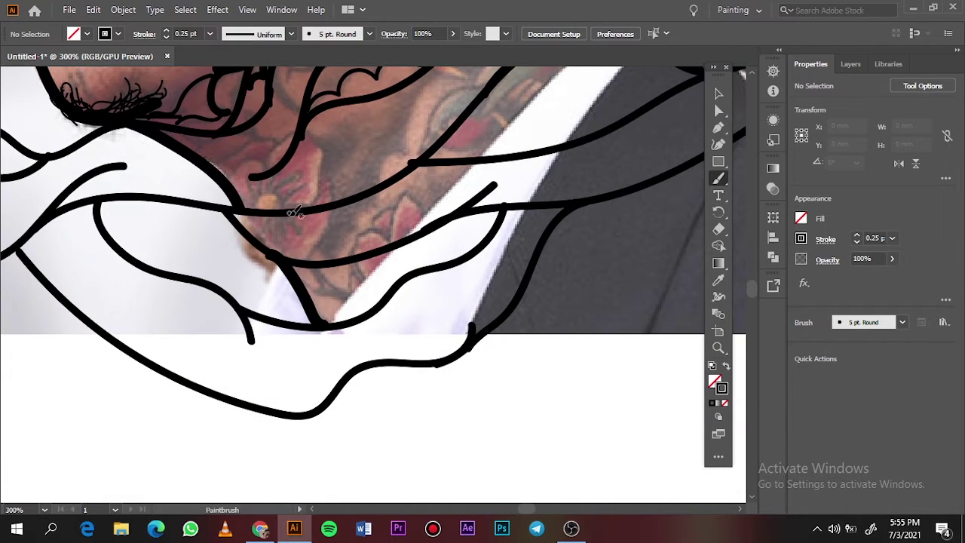
mouse_move(360, 314)
mouse_down()
mouse_move(298, 268)
mouse_move(343, 297)
mouse_up()
drag(351, 264, 391, 296)
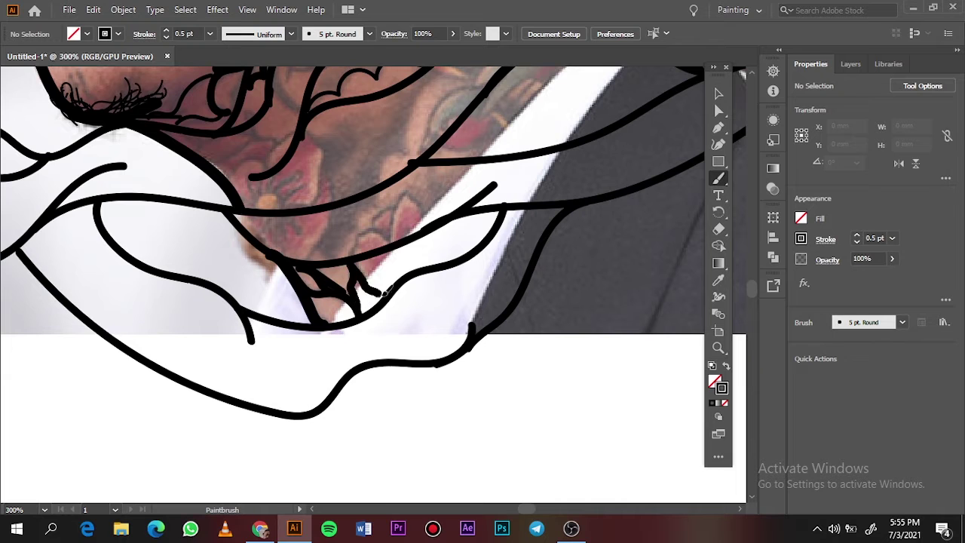
mouse_move(424, 234)
mouse_down()
mouse_move(421, 270)
mouse_move(399, 277)
mouse_up()
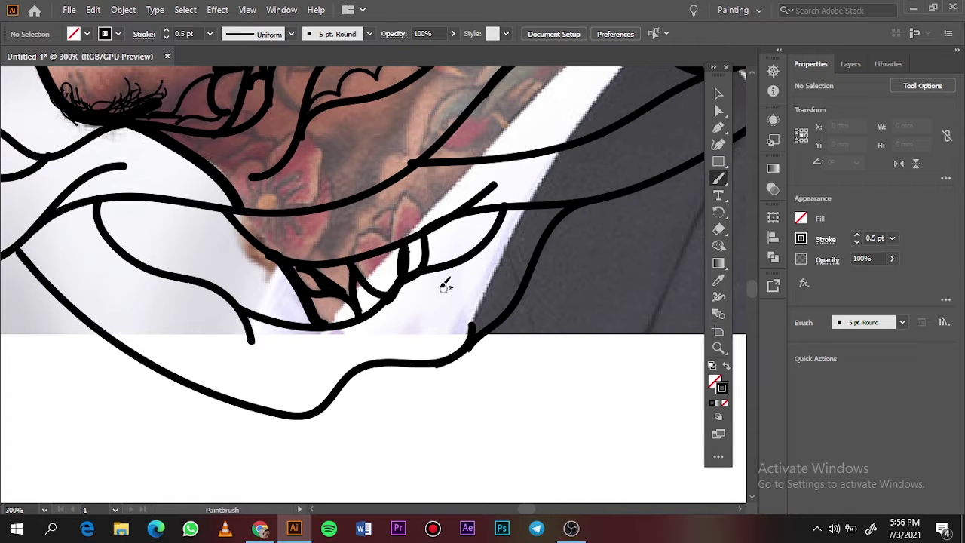
scroll(445, 285, down, 5)
scroll(407, 294, up, 5)
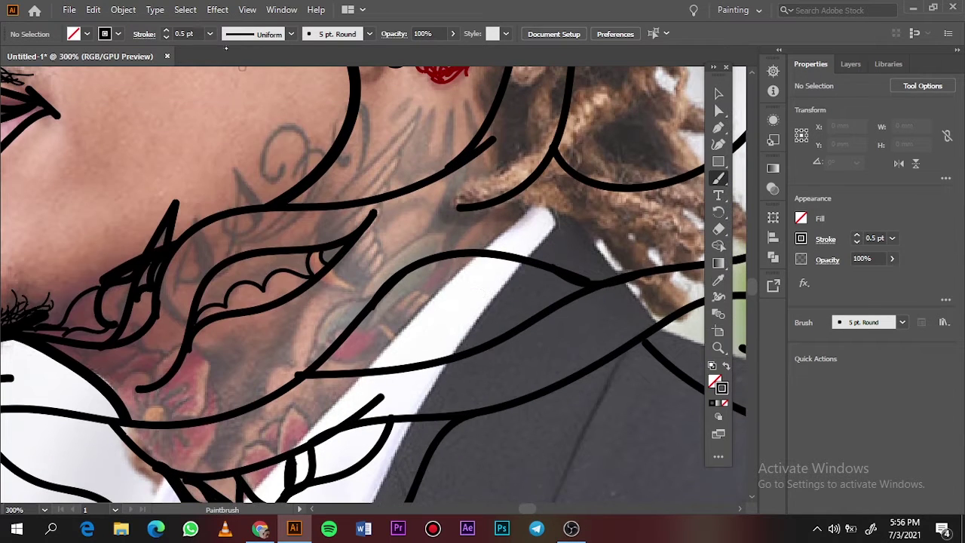
Step: Draw two thin 0.25 pt curved lines across the collar
click(209, 34)
click(226, 53)
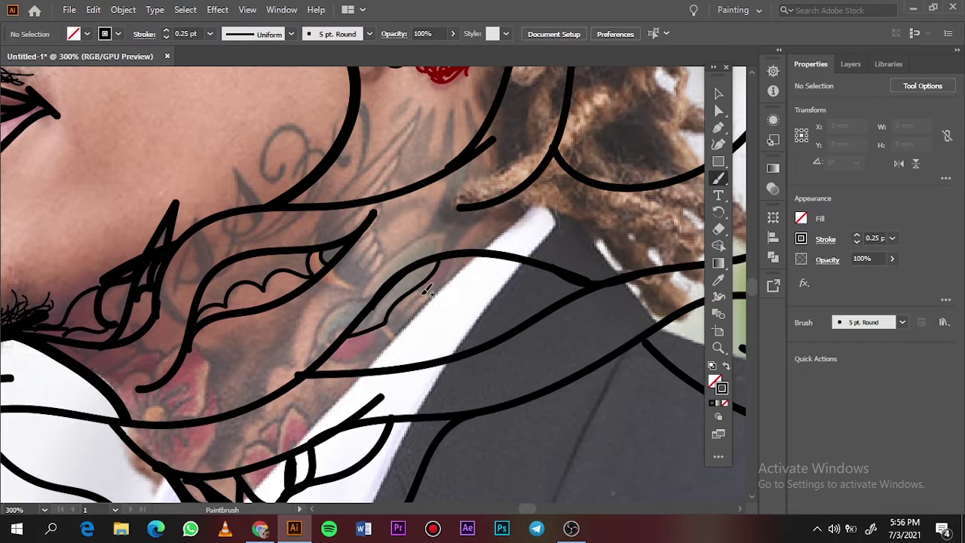
drag(392, 318, 479, 349)
drag(411, 289, 489, 340)
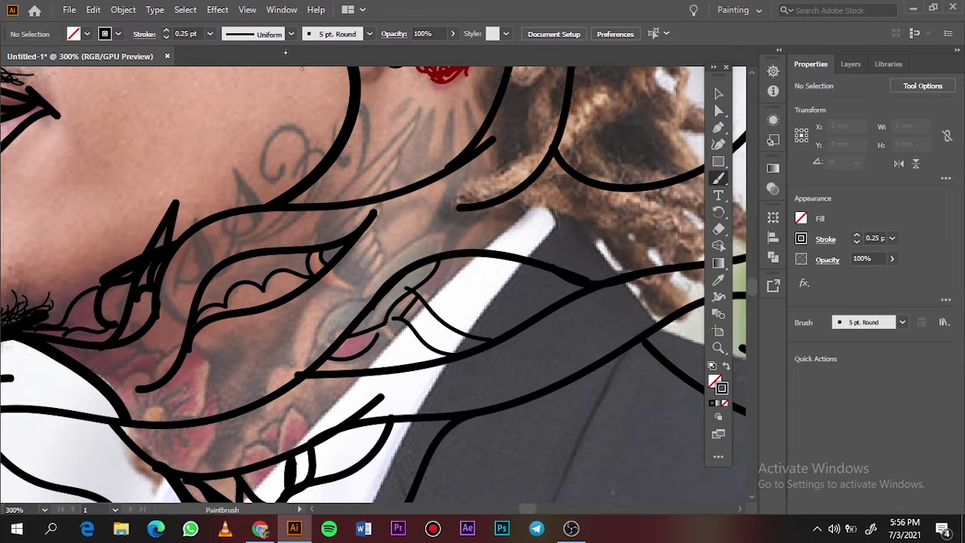
Step: Draw three heavier 0.75 pt outline strokes in the collar area, then return to 0.25 pt
click(210, 33)
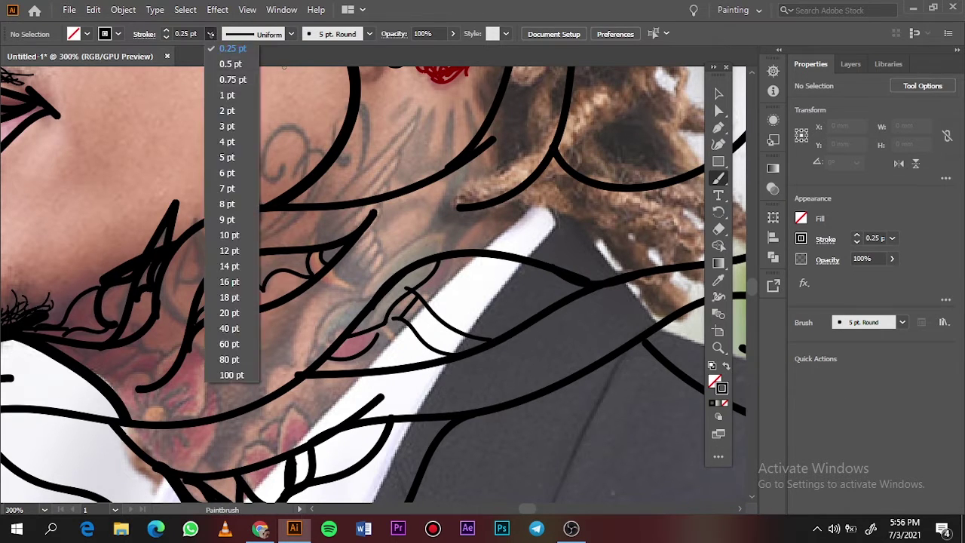
click(226, 79)
drag(499, 275, 494, 336)
drag(505, 273, 566, 256)
drag(462, 264, 488, 336)
click(210, 33)
click(226, 52)
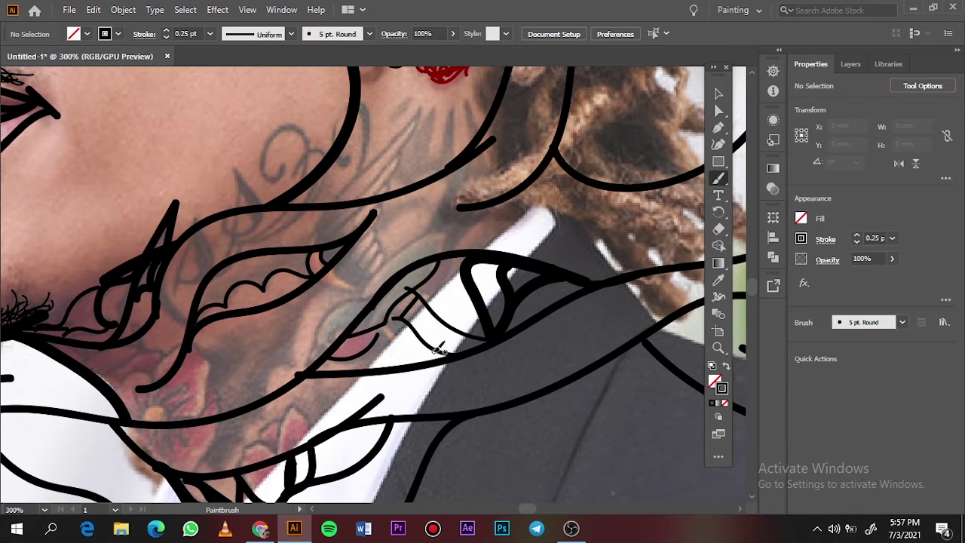
Step: Draw seven solid black-filled Pencil shapes between the collar lines, then view the whole artboard
key(shift+x)
key(n)
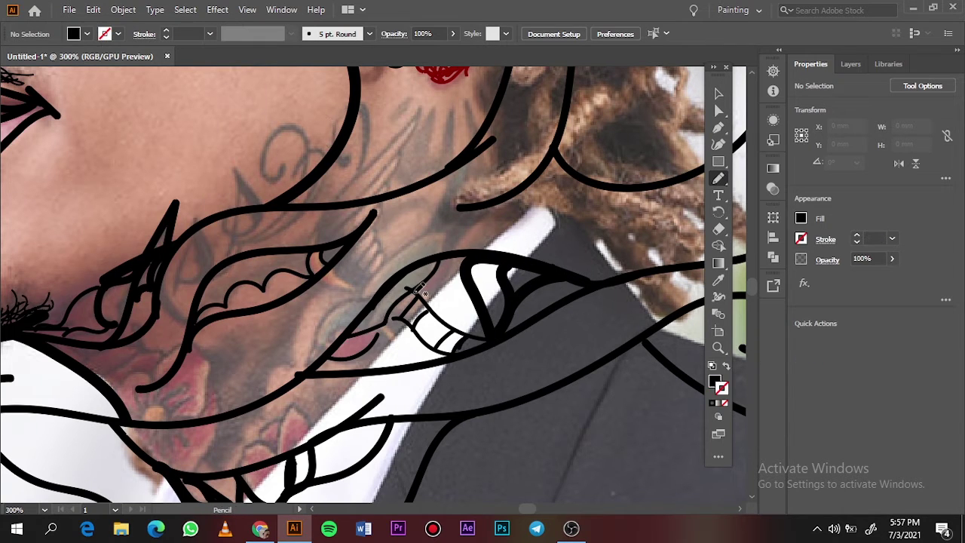
drag(478, 259, 432, 304)
drag(446, 278, 443, 270)
drag(417, 368, 398, 326)
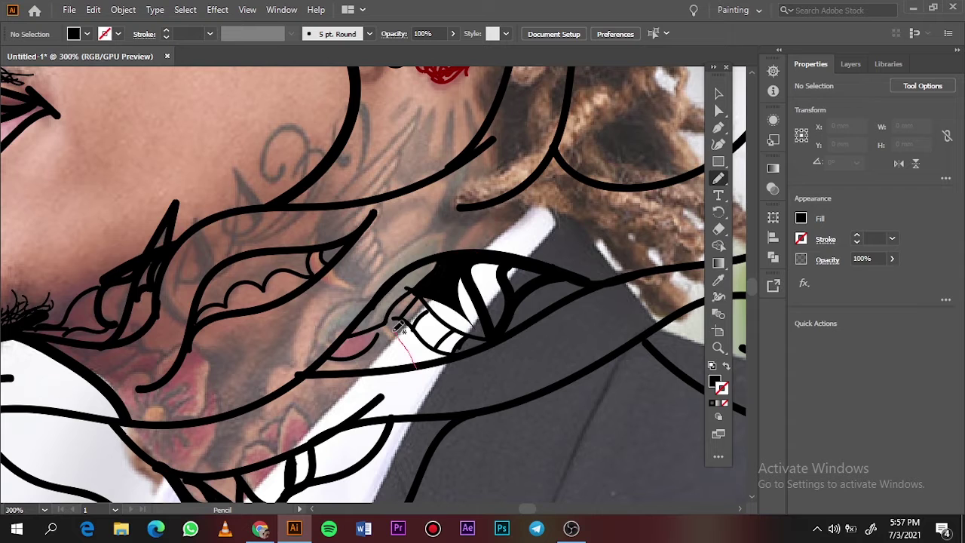
drag(447, 346, 430, 363)
drag(413, 338, 421, 329)
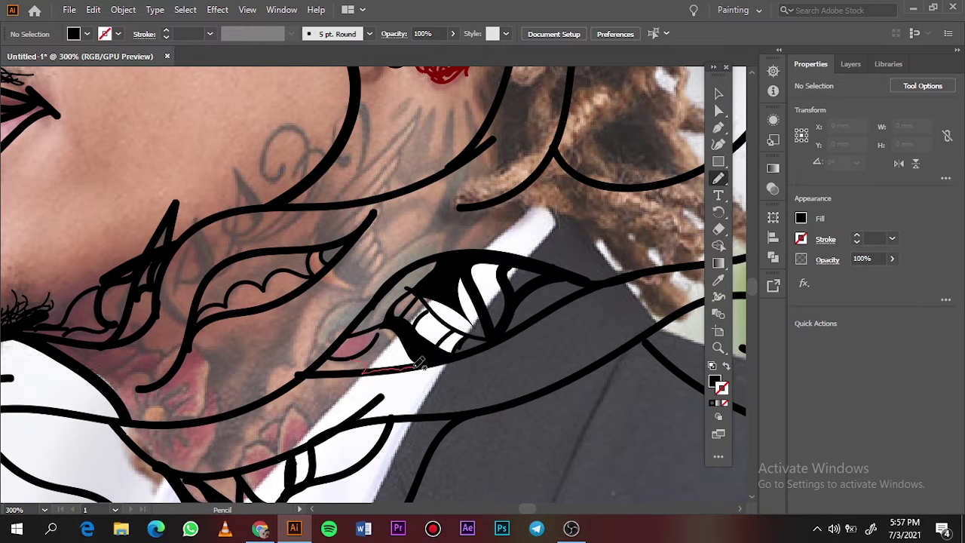
drag(341, 360, 354, 349)
drag(397, 324, 385, 337)
key(ctrl+0)
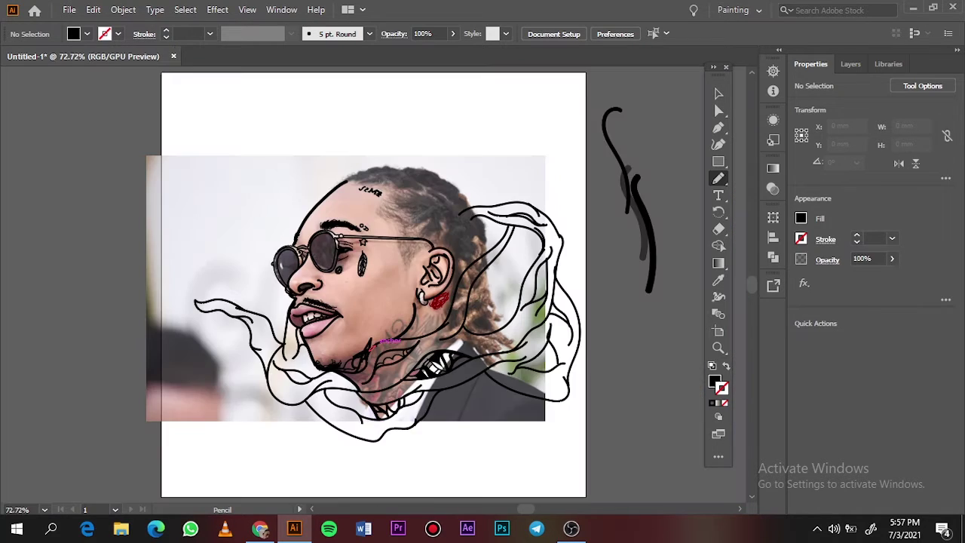
Step: Review the line art without the reference photo, then reset to black stroke with no fill
click(850, 64)
click(802, 116)
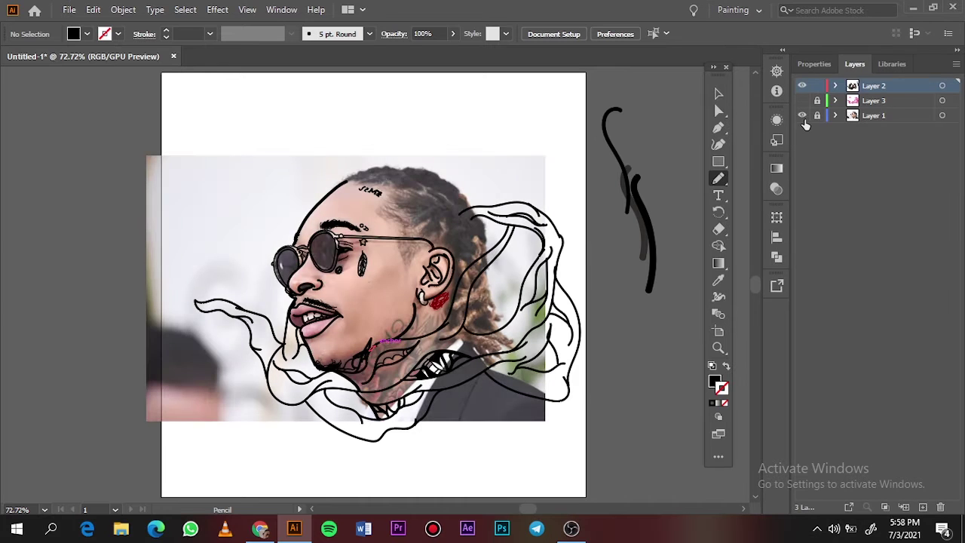
click(802, 115)
key(v)
key(shift+x)
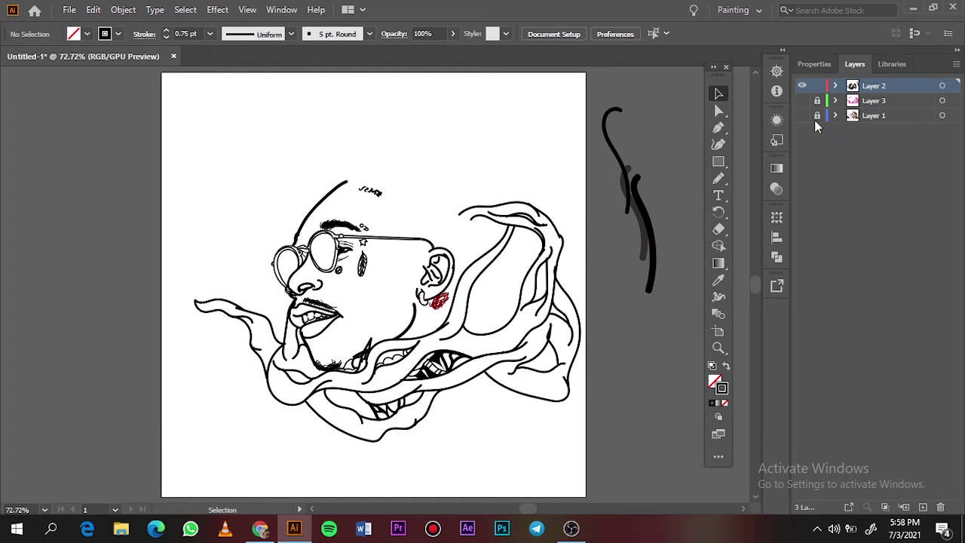
click(802, 115)
scroll(387, 335, up, 5)
key(b)
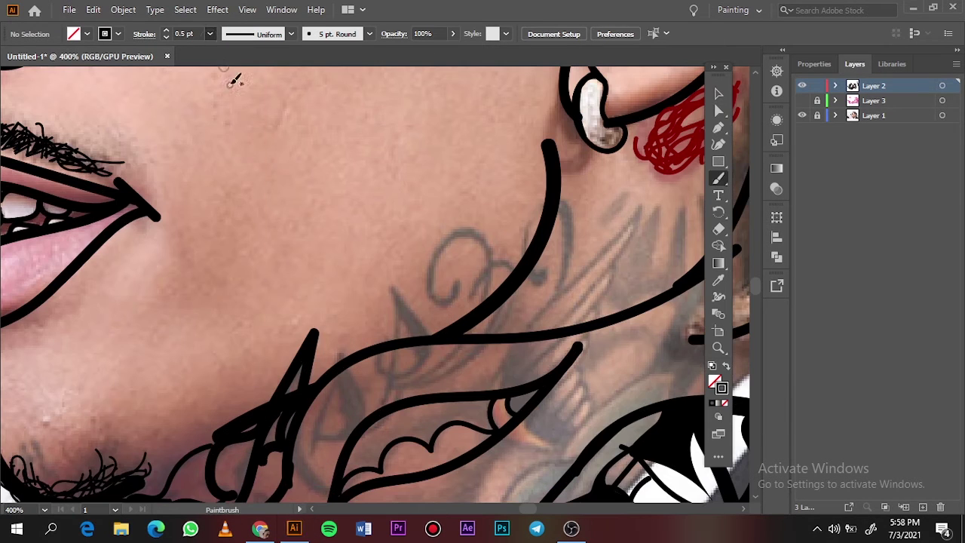
Step: Paint a thick curve along the neck line and three swirls of the neck tattoo
drag(426, 333, 395, 286)
drag(461, 276, 487, 265)
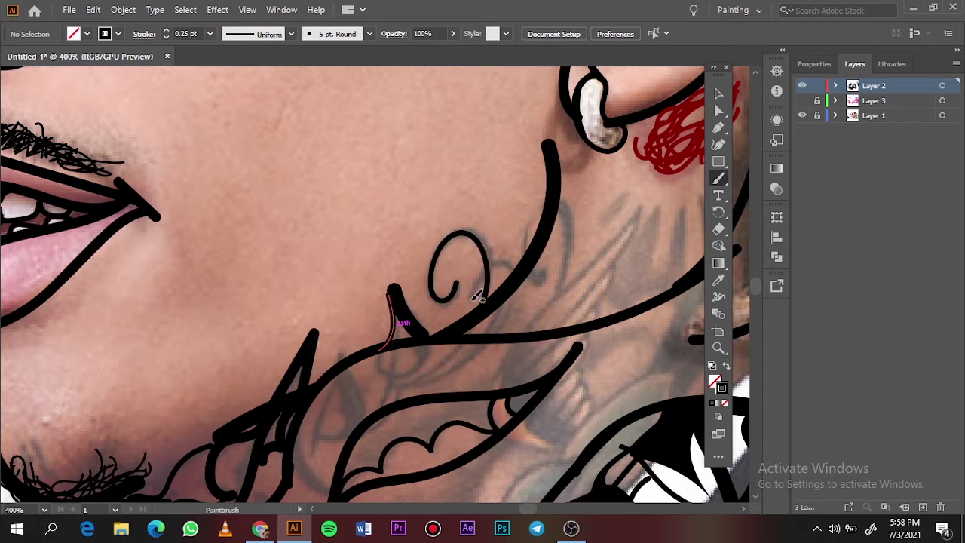
drag(476, 298, 510, 268)
drag(547, 211, 524, 256)
scroll(480, 306, right, 3)
scroll(480, 306, right, 3)
scroll(481, 307, up, 1)
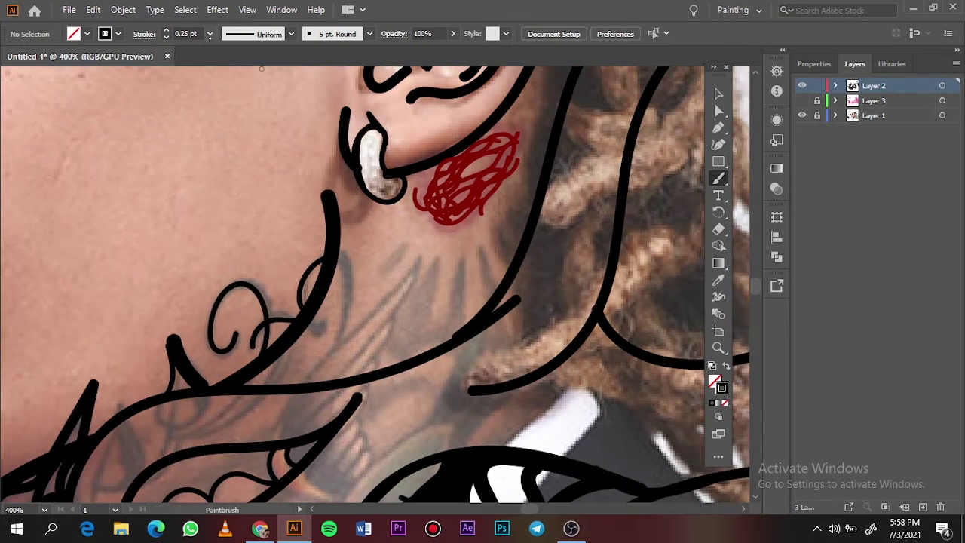
Step: Add a thick curve under the ear, a thin 0.25 pt V-stroke and two 0.5 pt strokes
drag(332, 258, 319, 326)
click(166, 36)
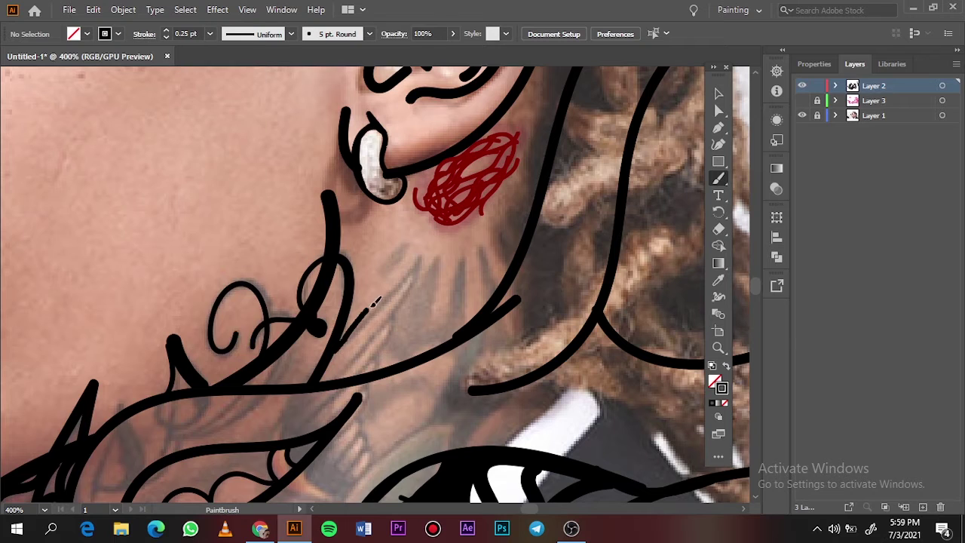
drag(354, 371, 388, 332)
click(210, 34)
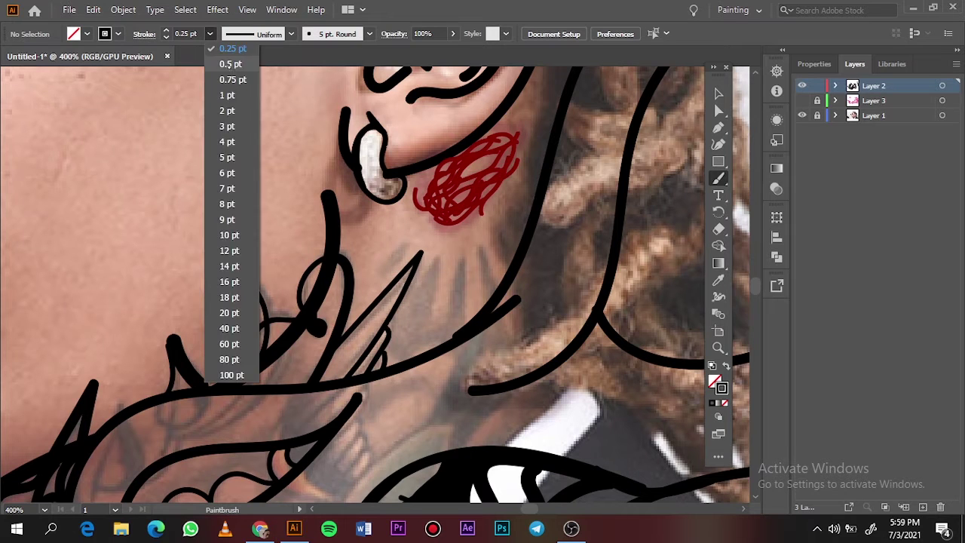
click(226, 71)
drag(487, 245, 494, 302)
mouse_move(467, 260)
mouse_down()
mouse_move(452, 332)
mouse_move(422, 358)
mouse_up()
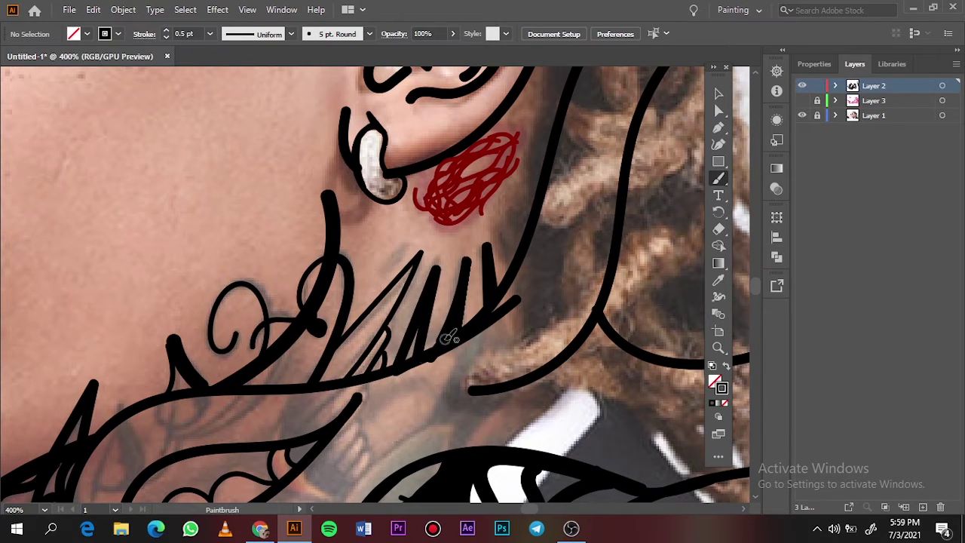
Step: Fit the artboard in view and show the reference photo again
key(ctrl+0)
click(718, 93)
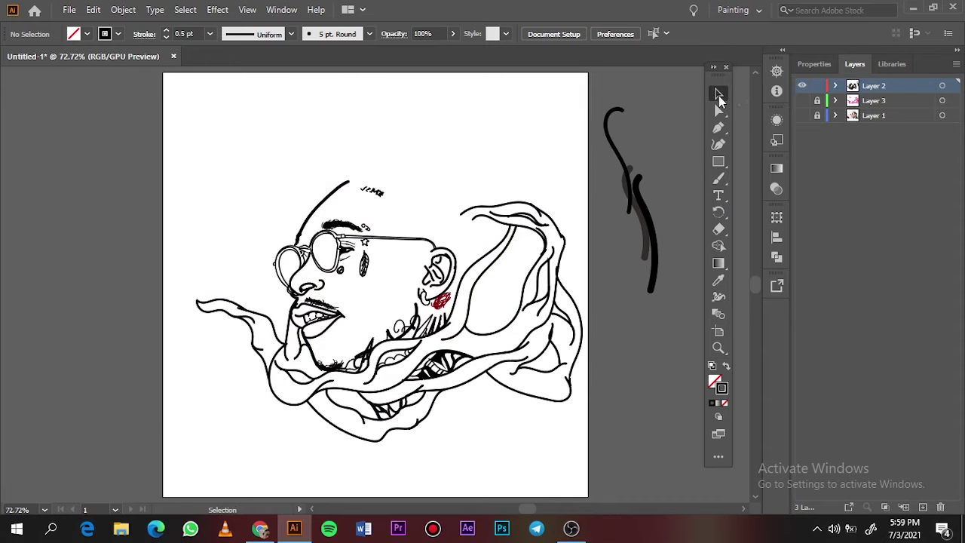
click(803, 116)
scroll(427, 254, up, 5)
Step: Set a 0.25 pt Calligraphic brush and zoom in on the sideburn
click(210, 34)
click(227, 57)
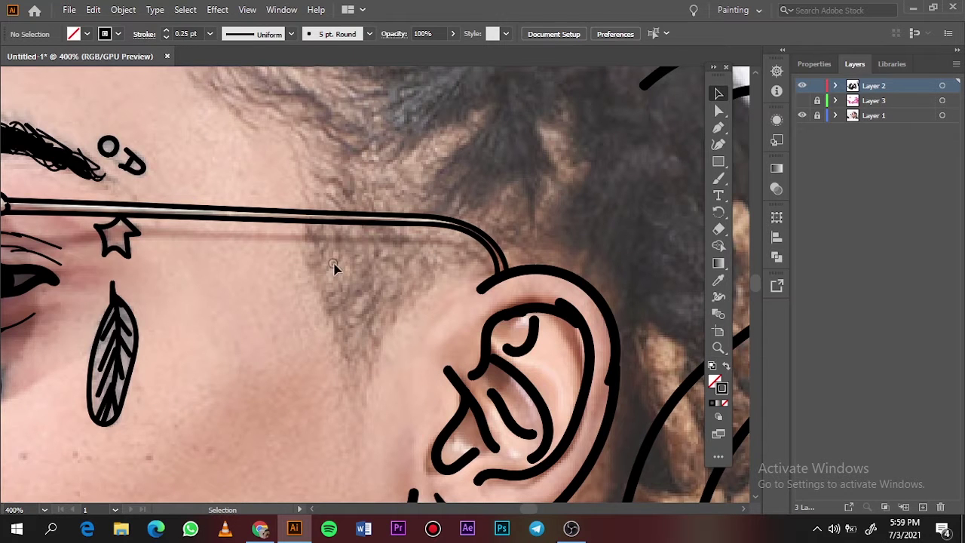
key(b)
key(v)
key(ctrl+plus)
key(b)
Step: Scribble curly black Paintbrush strands down and through the sideburn
drag(281, 162, 301, 222)
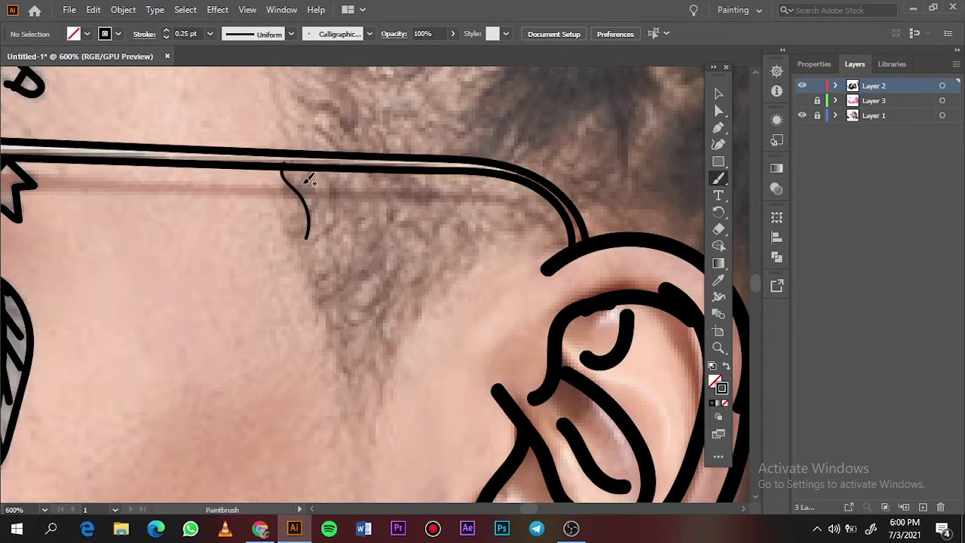
drag(309, 177, 324, 294)
drag(317, 256, 352, 357)
drag(336, 302, 354, 368)
drag(317, 241, 351, 325)
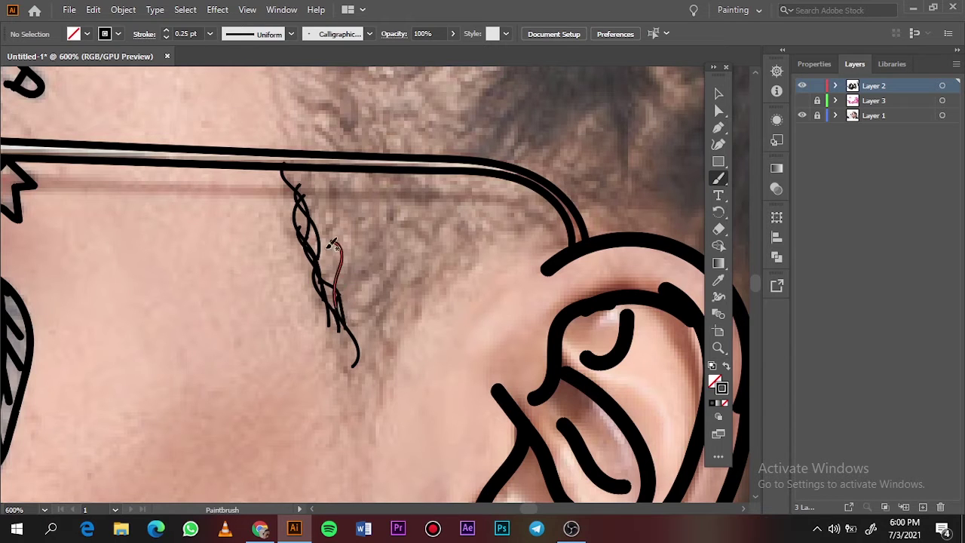
mouse_move(335, 226)
mouse_down()
mouse_move(313, 181)
mouse_move(336, 189)
mouse_move(348, 228)
mouse_move(335, 273)
mouse_move(366, 391)
mouse_up()
mouse_move(394, 351)
mouse_down()
mouse_move(381, 375)
mouse_move(411, 301)
mouse_move(385, 264)
mouse_move(409, 198)
mouse_move(415, 287)
mouse_up()
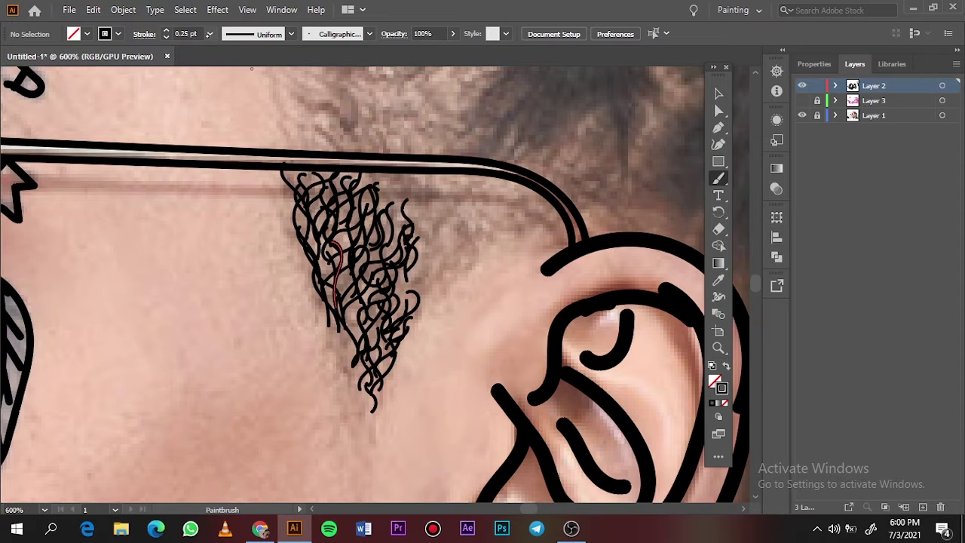
mouse_move(339, 192)
mouse_down()
mouse_move(362, 234)
mouse_move(357, 303)
mouse_up()
drag(396, 235, 374, 285)
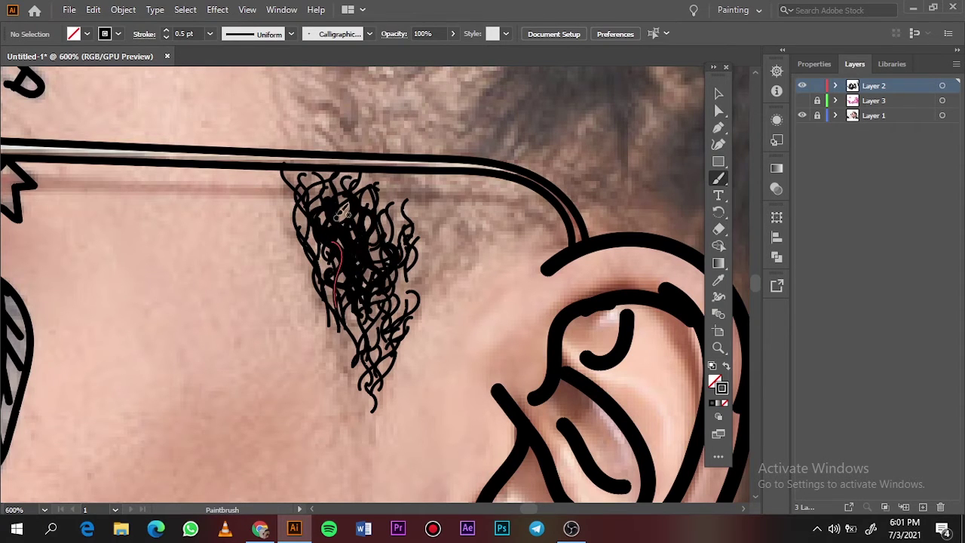
drag(320, 177, 346, 220)
drag(408, 281, 386, 328)
Step: Reset the stroke to 0.25 pt and add curly strands toward the ear and upper sideburn
click(209, 33)
click(226, 51)
mouse_move(528, 238)
mouse_down()
mouse_move(444, 294)
mouse_move(532, 241)
mouse_move(558, 208)
mouse_up()
mouse_move(566, 242)
mouse_down()
mouse_move(537, 211)
mouse_move(451, 257)
mouse_move(416, 325)
mouse_up()
mouse_move(451, 289)
mouse_down()
mouse_move(412, 249)
mouse_move(479, 231)
mouse_move(521, 202)
mouse_up()
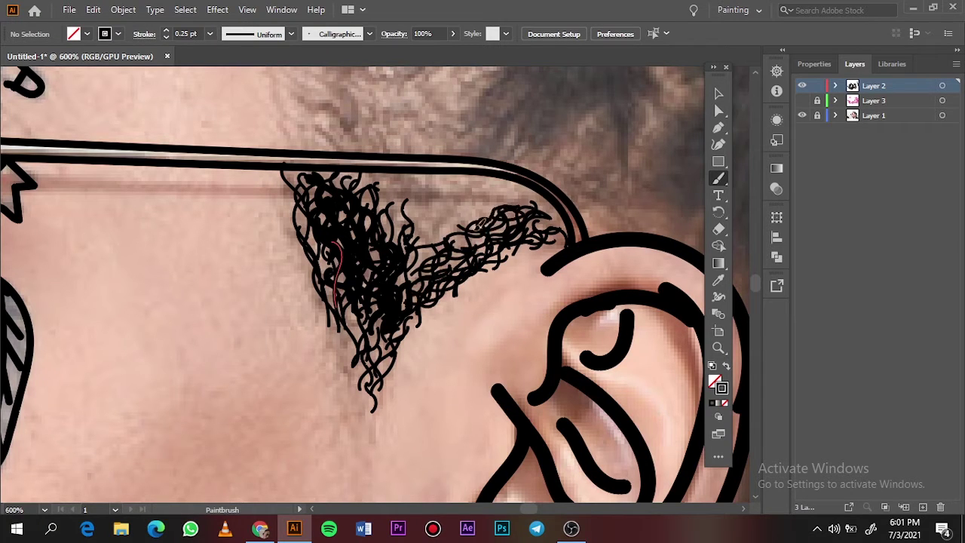
drag(466, 228, 573, 226)
mouse_move(528, 205)
mouse_down()
mouse_move(494, 175)
mouse_move(456, 244)
mouse_move(423, 235)
mouse_move(437, 211)
mouse_move(513, 189)
mouse_up()
drag(452, 178, 381, 208)
drag(373, 169, 386, 204)
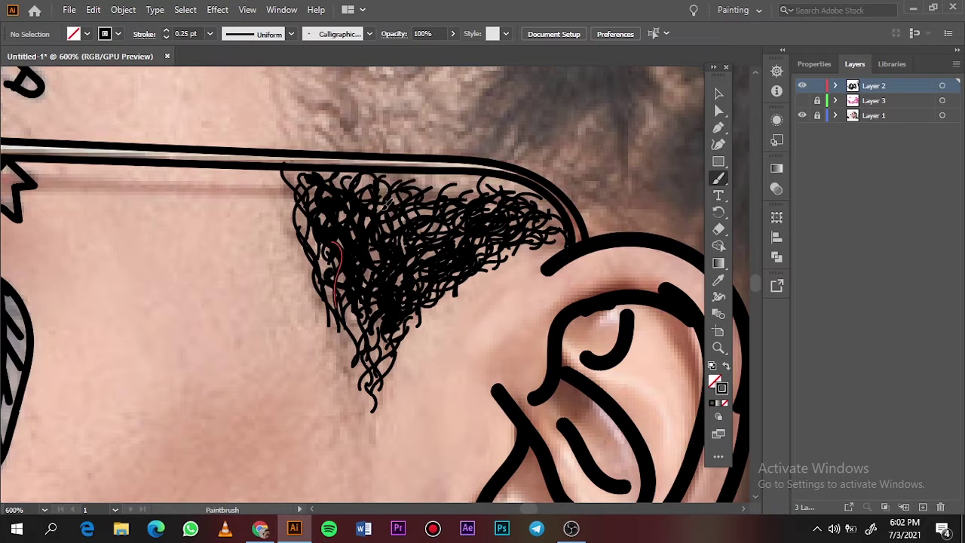
mouse_move(454, 181)
mouse_down()
mouse_move(408, 188)
mouse_move(502, 184)
mouse_up()
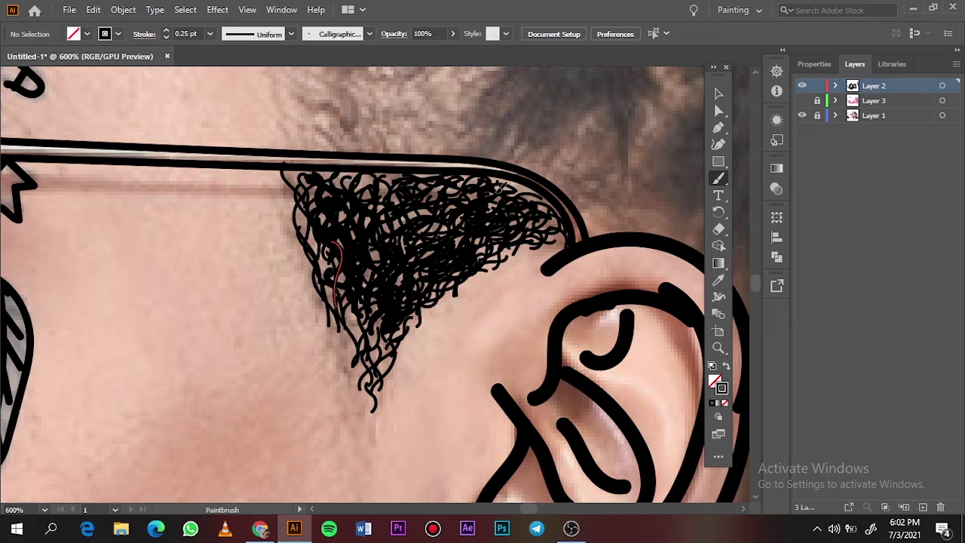
Step: Fit the artboard, toggle the reference photo to check, and set black fill with no stroke
key(ctrl+0)
click(803, 115)
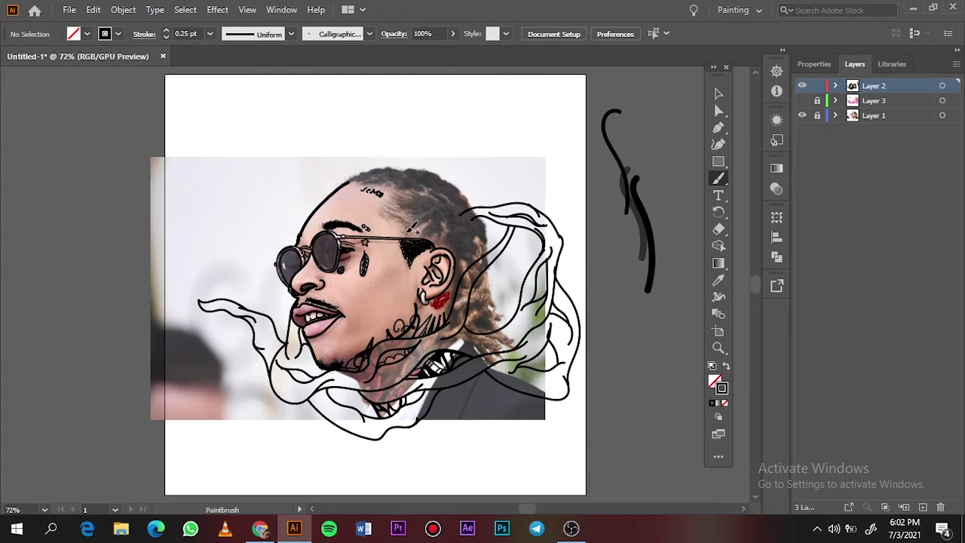
scroll(417, 232, up, 4)
scroll(417, 233, up, 3)
key(shift+x)
Step: Draw solid black Pencil hair tufts along the hairline
key(n)
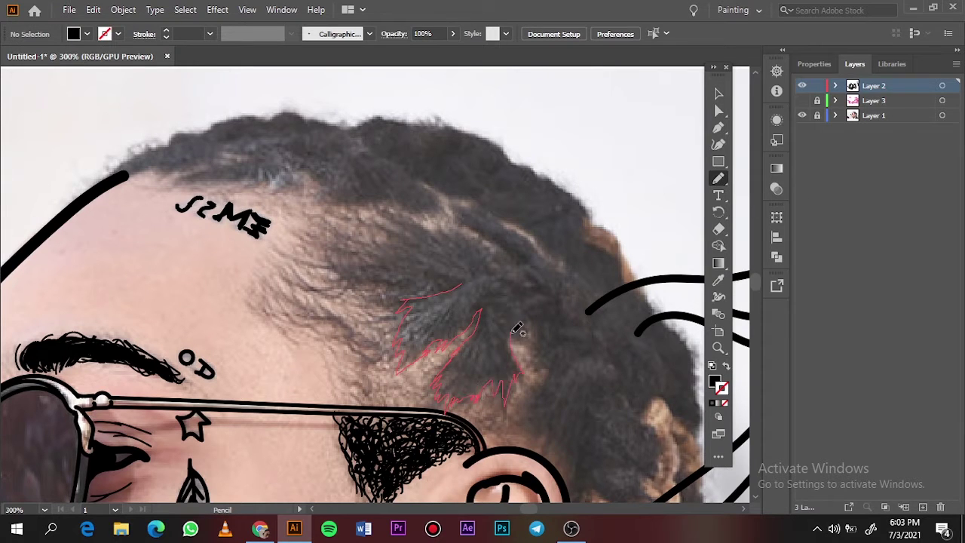
drag(517, 330, 424, 298)
drag(476, 235, 358, 212)
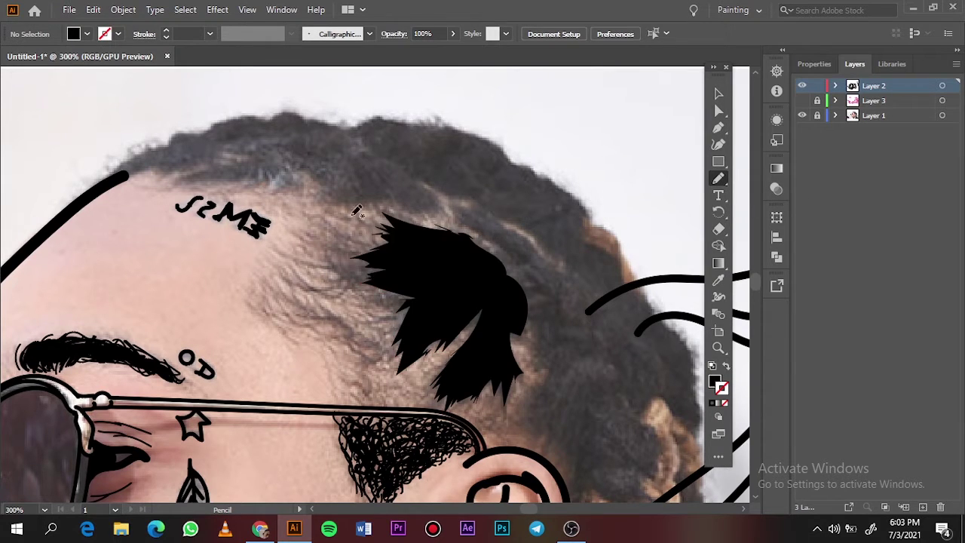
drag(282, 164, 315, 202)
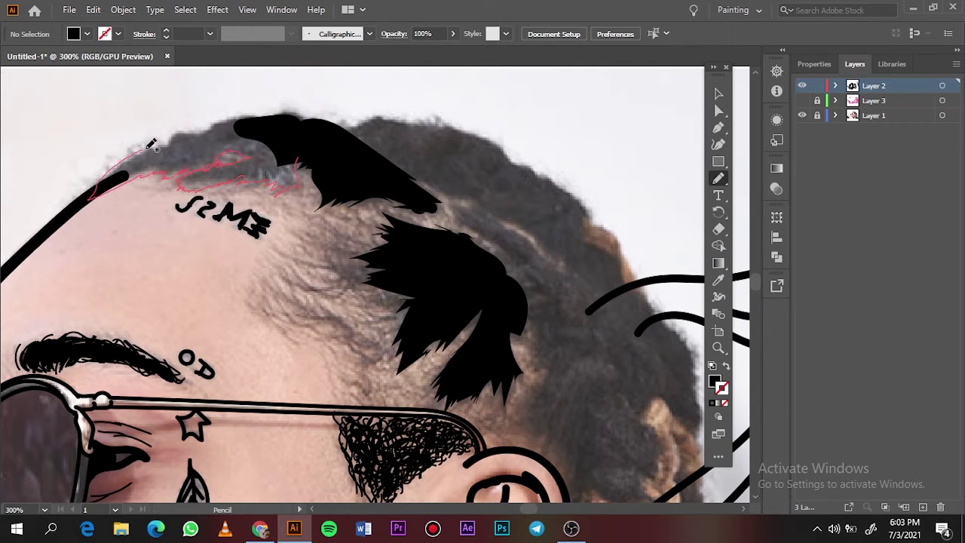
drag(150, 145, 124, 175)
Step: Fit the artboard and hide then show the reference photo to check the hair
key(ctrl+0)
click(803, 116)
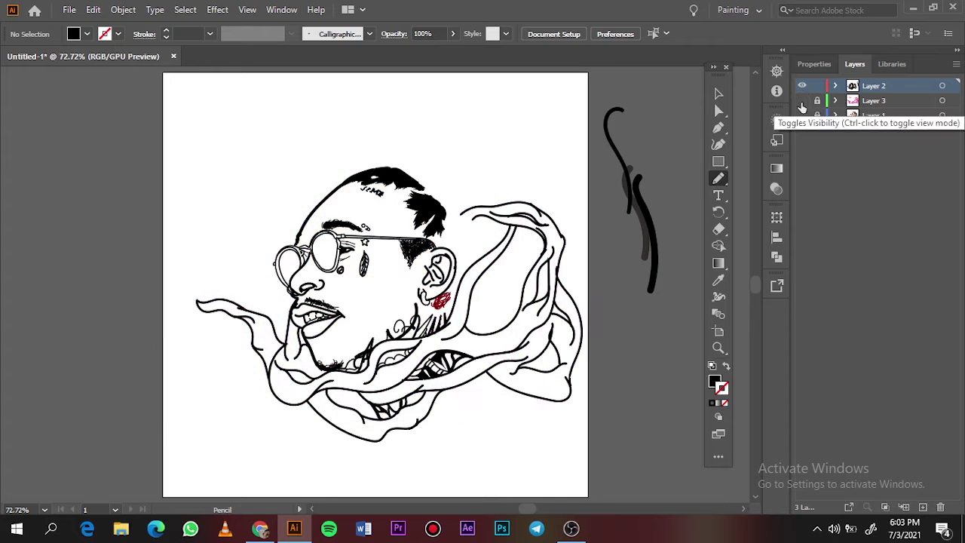
click(802, 115)
scroll(478, 179, up, 5)
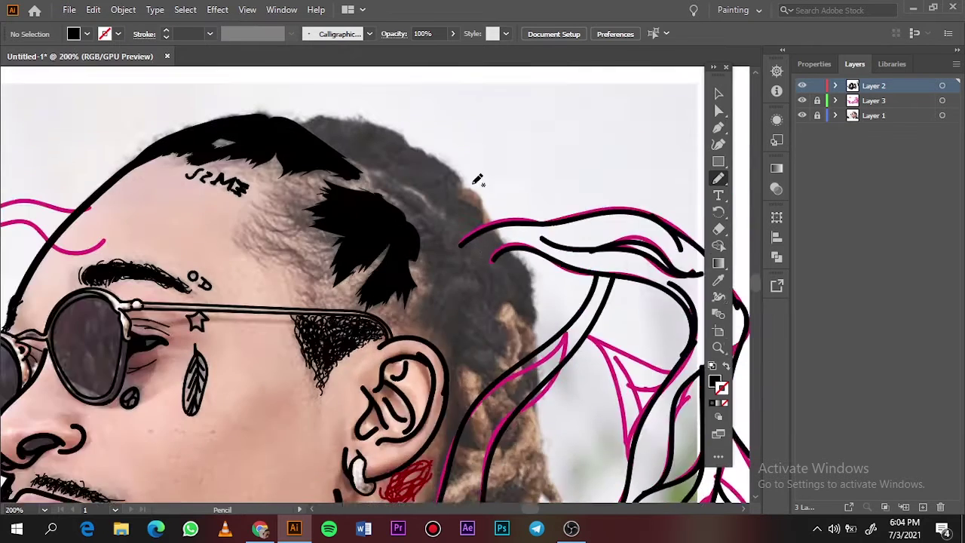
scroll(475, 173, up, 2)
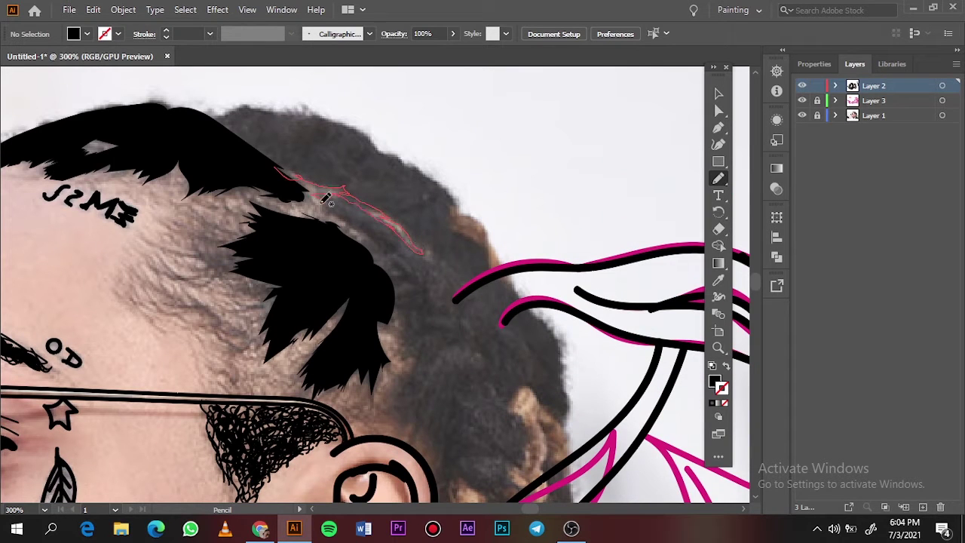
Step: Trace further black hair shapes along the hairline and crown
drag(326, 197, 425, 320)
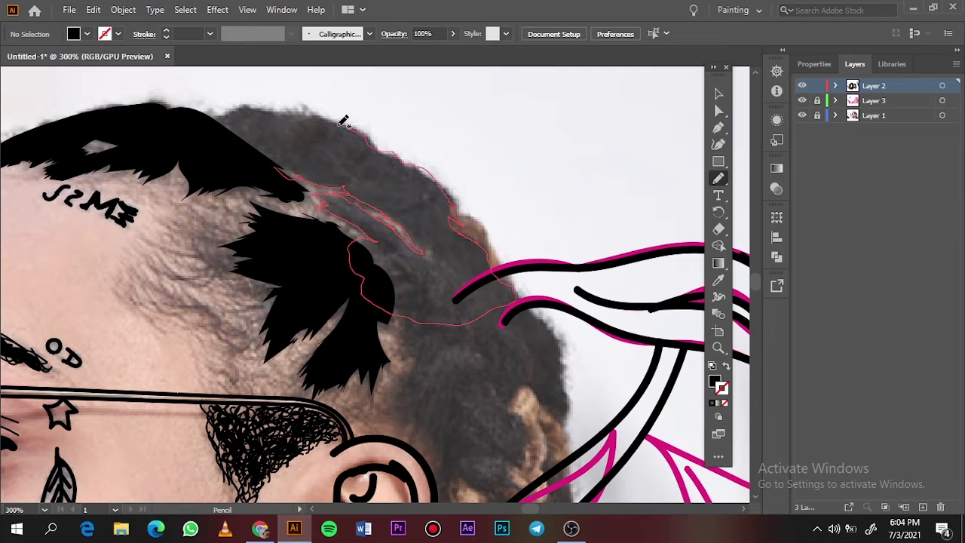
drag(343, 121, 257, 106)
drag(392, 159, 287, 113)
drag(626, 264, 408, 219)
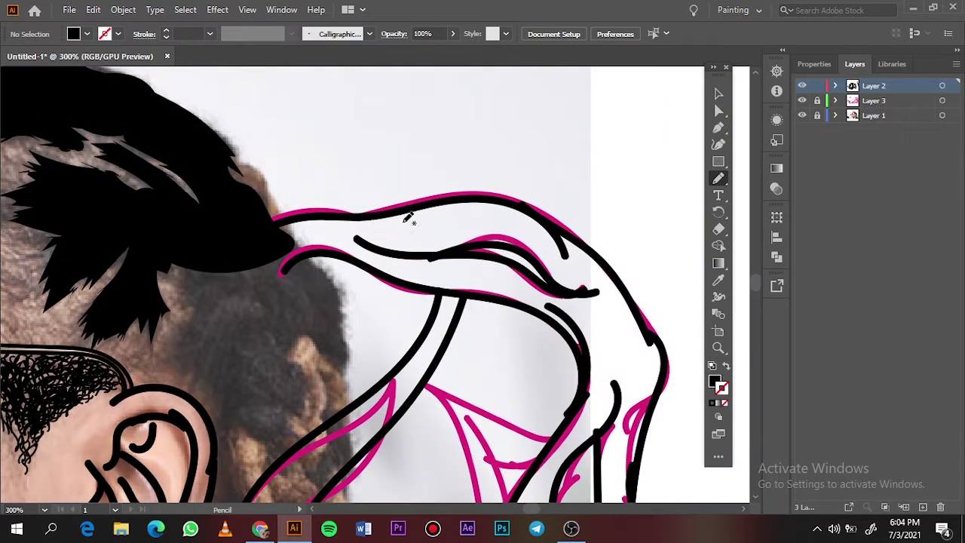
Step: Brush a thin black line along the hair edge, then restore black fill with no stroke
key(b)
key(shift+x)
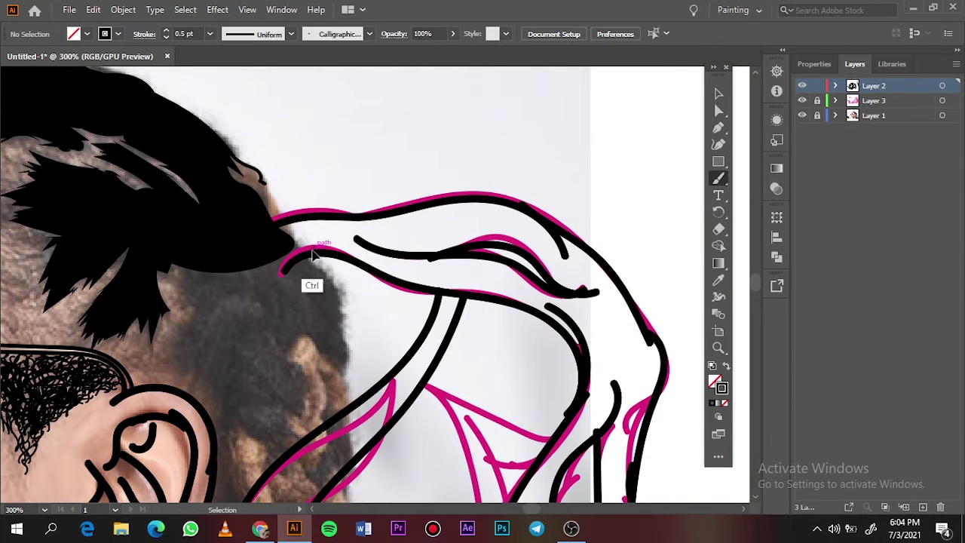
drag(258, 171, 285, 205)
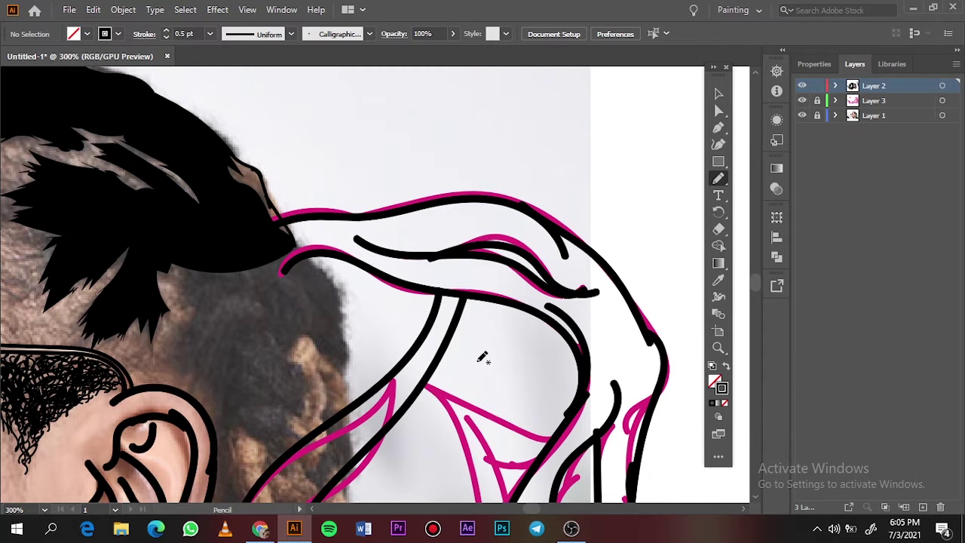
key(shift+x)
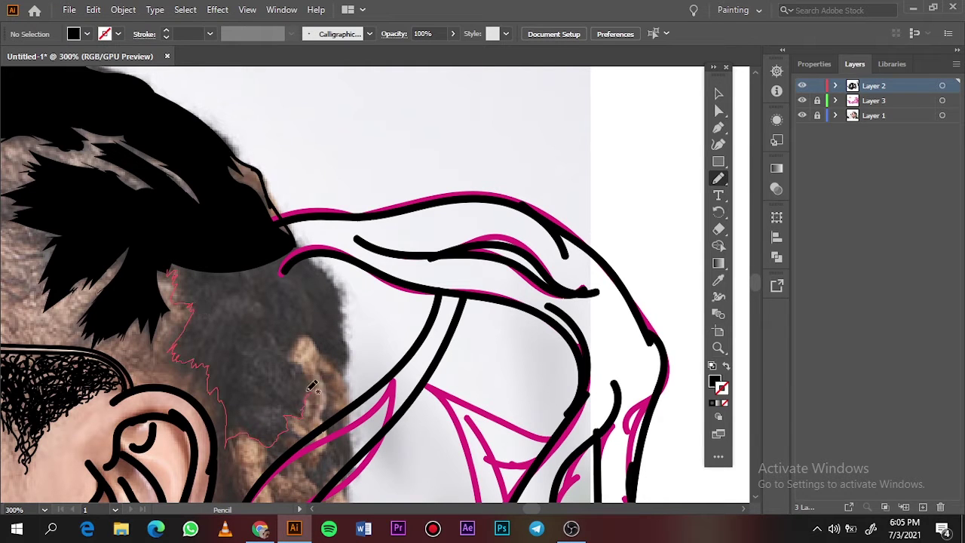
Step: Select the hair path group with the Selection tool
scroll(302, 151, down, 2)
scroll(291, 172, up, 2)
scroll(291, 173, up, 2)
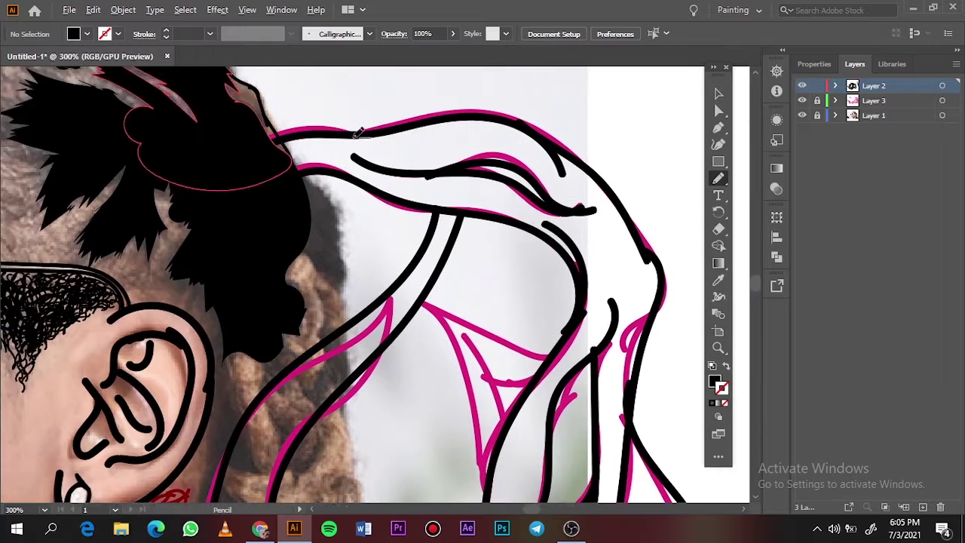
scroll(452, 226, up, 2)
click(715, 94)
click(286, 161)
Step: Open the Object menu for the hair group, then enter and exit its isolation mode
click(123, 9)
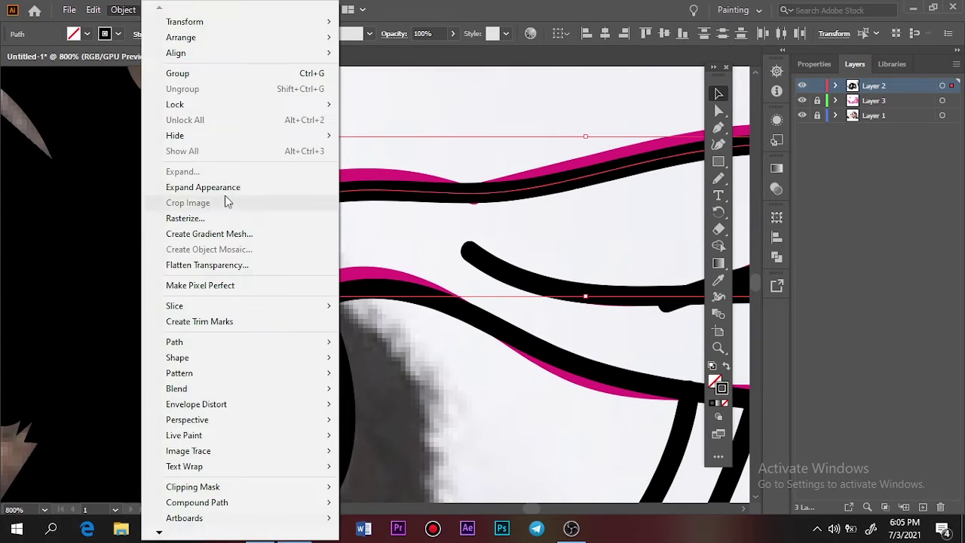
click(194, 73)
double_click(265, 216)
double_click(436, 273)
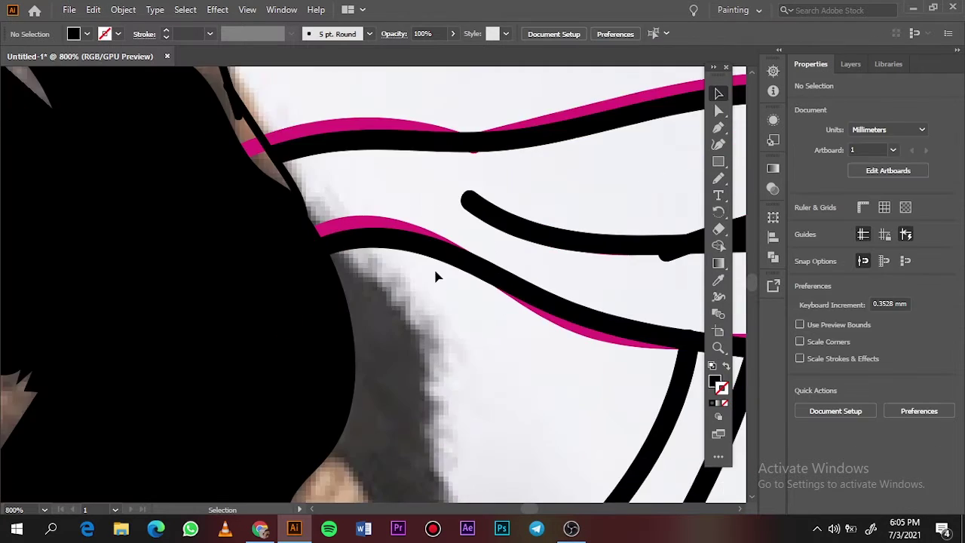
scroll(435, 274, down, 3)
scroll(453, 283, up, 1)
Step: Reshape the hair edge behind the ear with Pencil redraws
key(n)
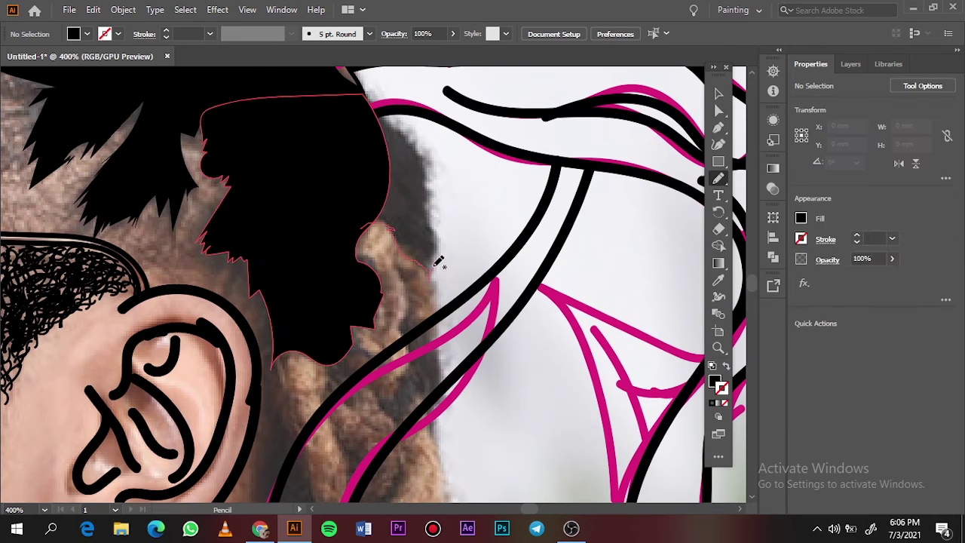
scroll(424, 184, down, 2)
mouse_move(365, 125)
mouse_down()
mouse_move(428, 256)
mouse_move(388, 264)
mouse_up()
scroll(260, 261, down, 3)
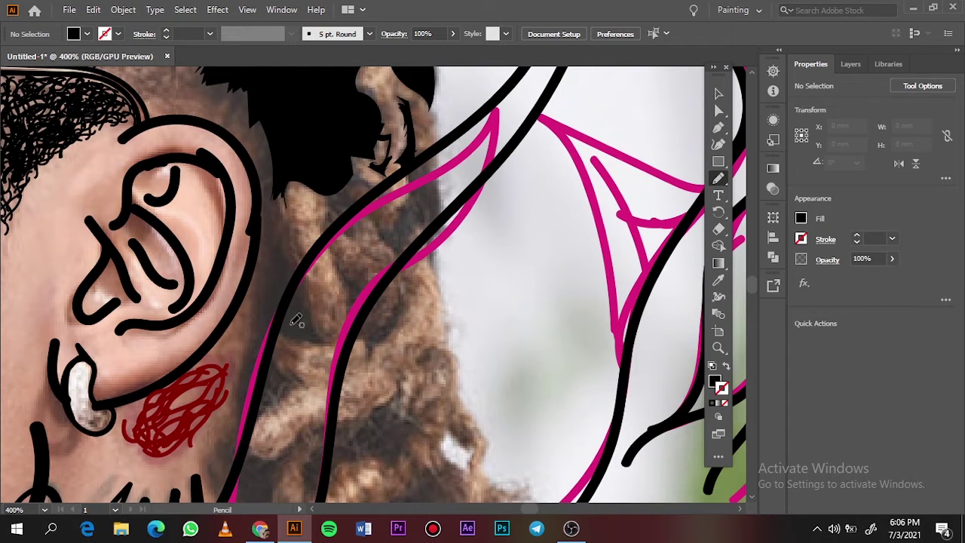
mouse_move(255, 418)
mouse_down()
mouse_move(262, 227)
mouse_move(263, 390)
mouse_up()
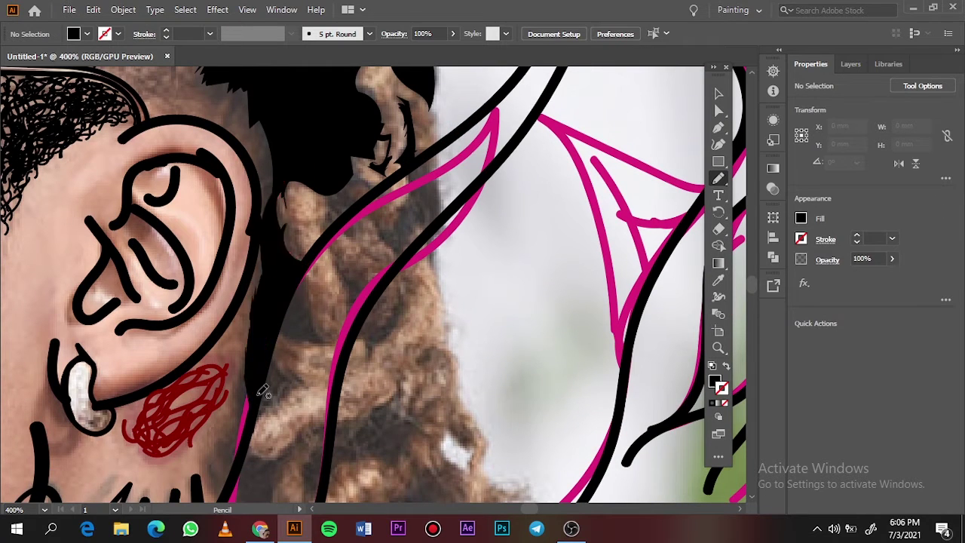
Step: Extend the black hair fill over the brown lock and redraw another edge section
scroll(263, 390, down, 3)
scroll(338, 258, up, 5)
drag(376, 263, 380, 258)
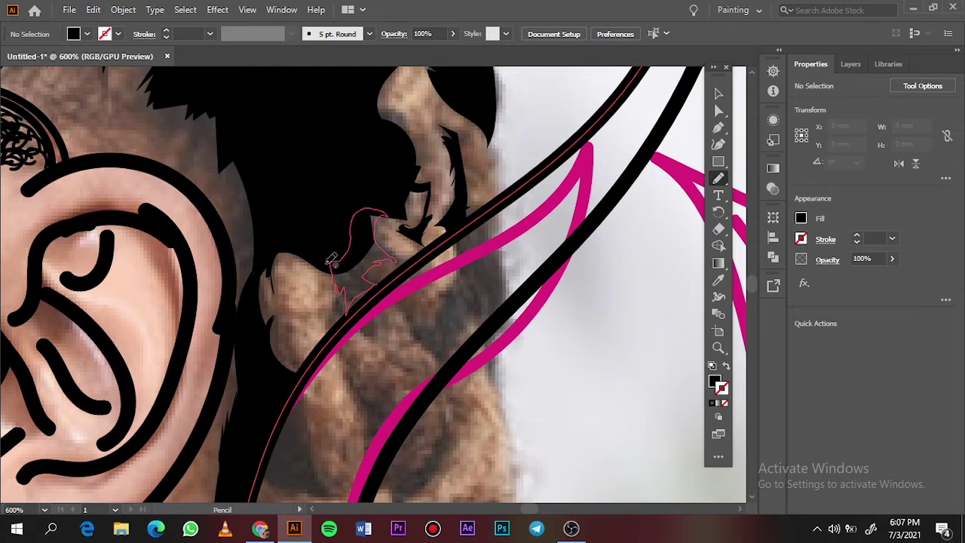
scroll(420, 128, down, 2)
scroll(421, 128, down, 2)
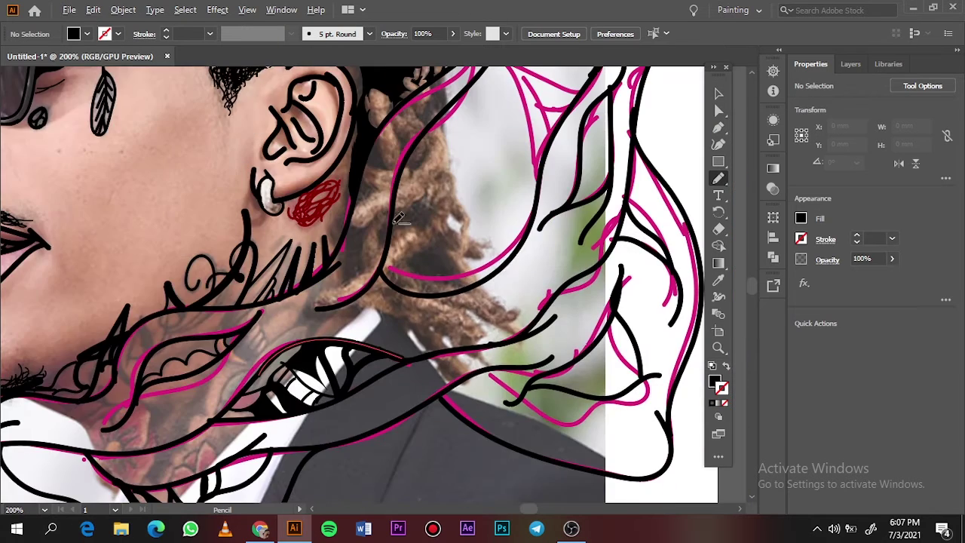
scroll(388, 119, up, 4)
drag(392, 121, 382, 273)
Step: Fit the artboard and toggle the reference photo's visibility in the Layers panel
key(ctrl+0)
click(855, 63)
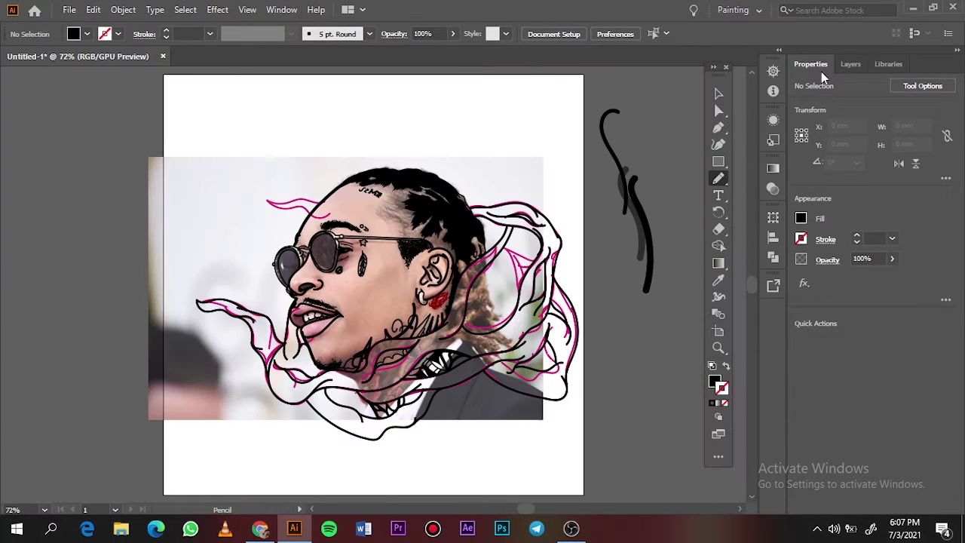
click(802, 115)
scroll(505, 313, up, 5)
scroll(505, 313, up, 1)
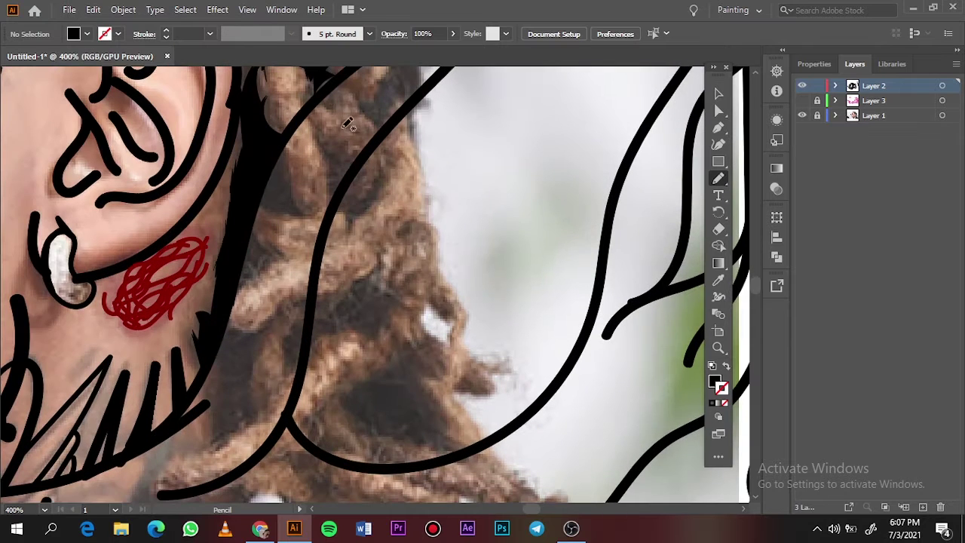
Step: Draw spiky black shadow shapes inside and along the dreadlocks
drag(416, 136, 413, 147)
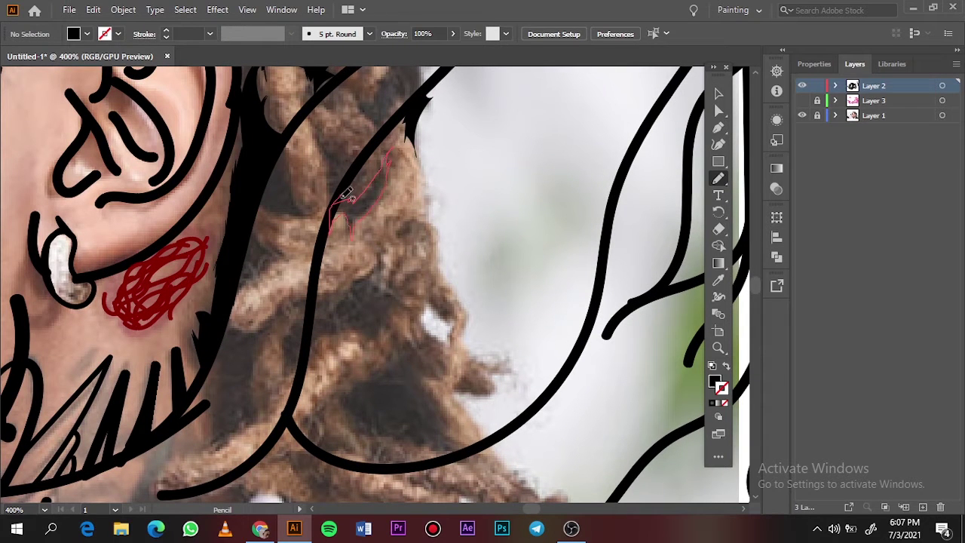
drag(345, 195, 344, 198)
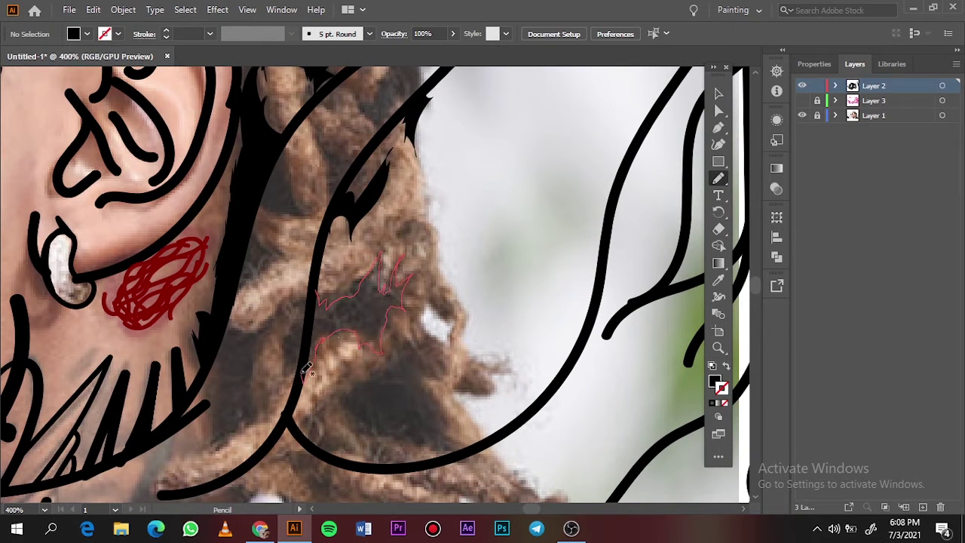
drag(305, 372, 306, 369)
drag(408, 227, 407, 225)
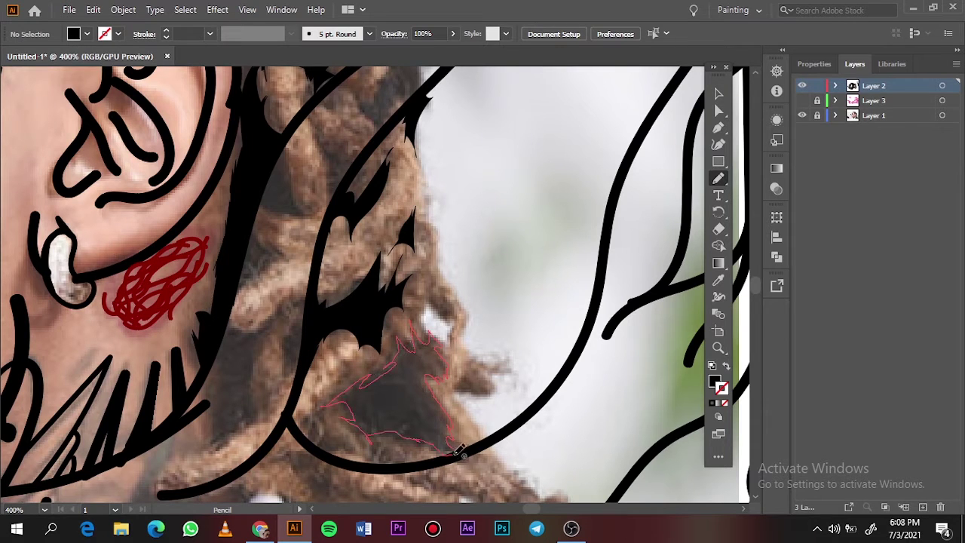
drag(454, 453, 454, 453)
drag(322, 454, 355, 453)
Step: Outline the dreadlock edges with thin black 0.25 pt Paintbrush strokes
key(b)
key(shift+x)
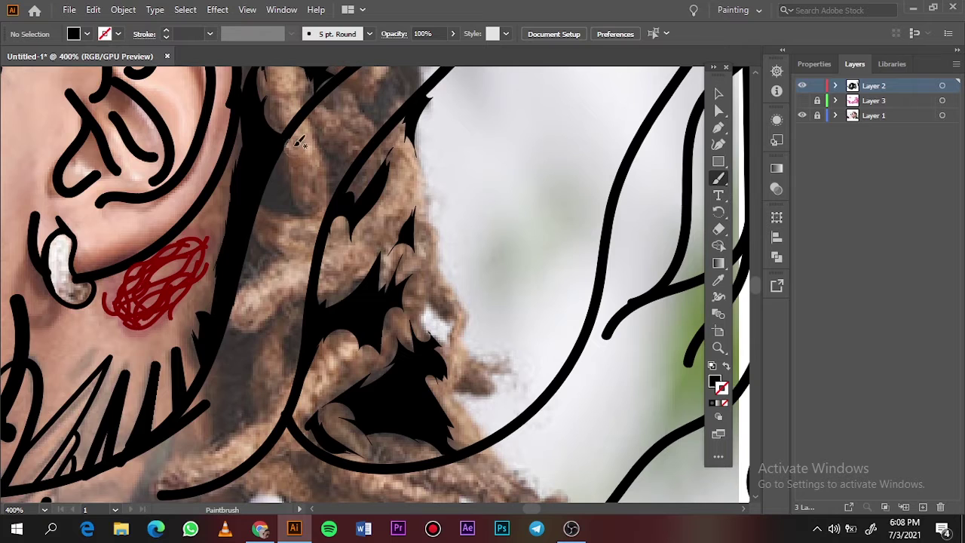
click(212, 34)
drag(422, 158, 467, 356)
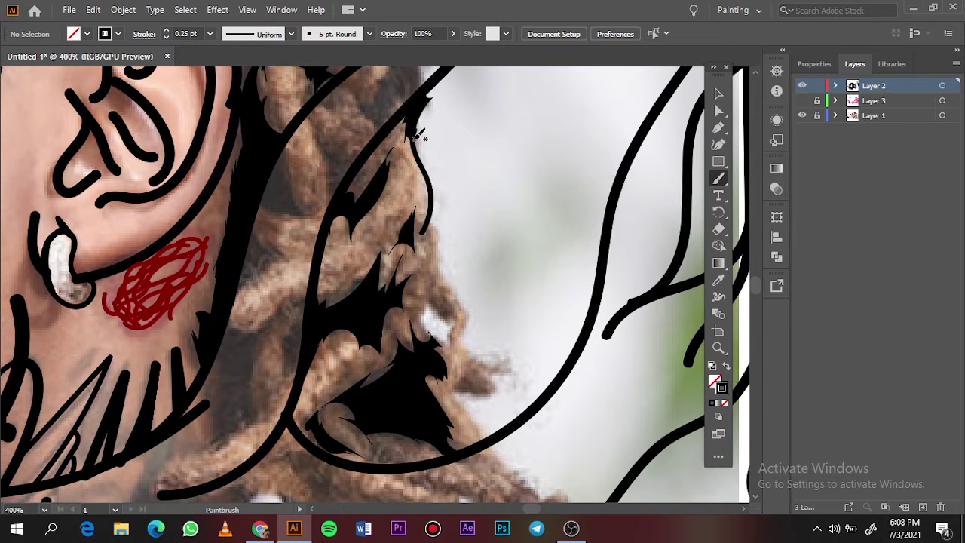
drag(428, 261, 436, 300)
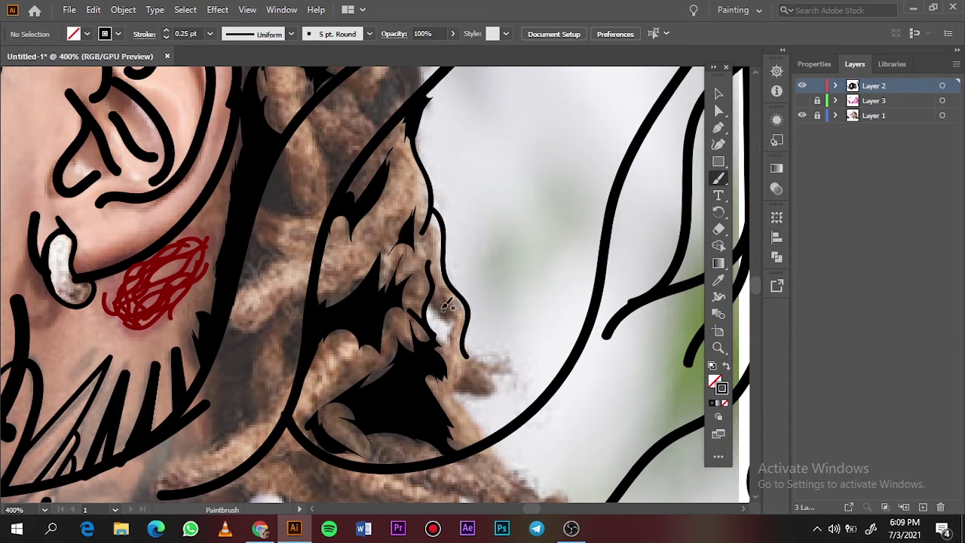
mouse_move(453, 359)
mouse_down()
mouse_move(492, 361)
mouse_move(492, 431)
mouse_up()
Step: Zoom out to the whole artboard and hide then show the reference photo
key(ctrl+minus)
key(ctrl+0)
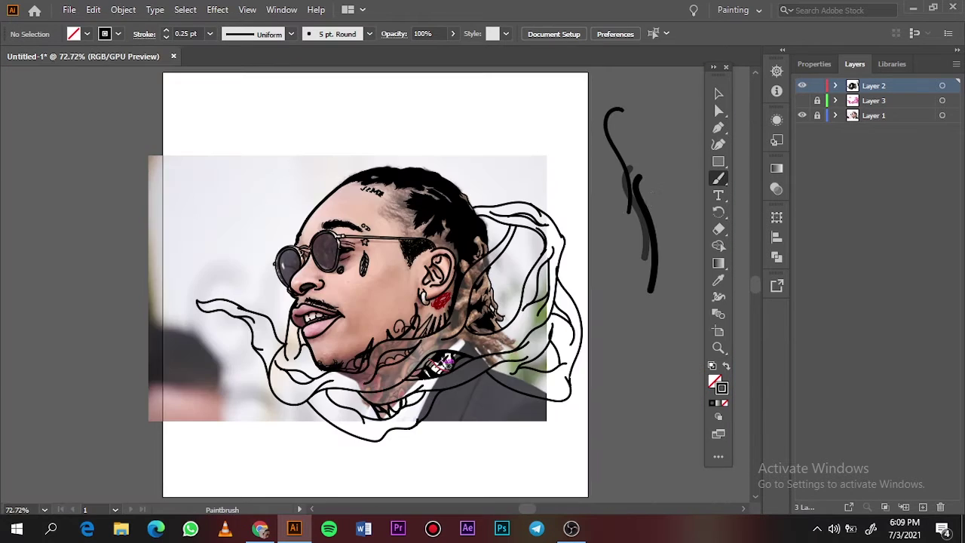
click(803, 116)
click(802, 115)
Step: Brush curly black hair strands along the crown and temple hairline
key(ctrl+plus)
key(ctrl+plus)
key(ctrl+plus)
key(b)
drag(413, 226, 408, 214)
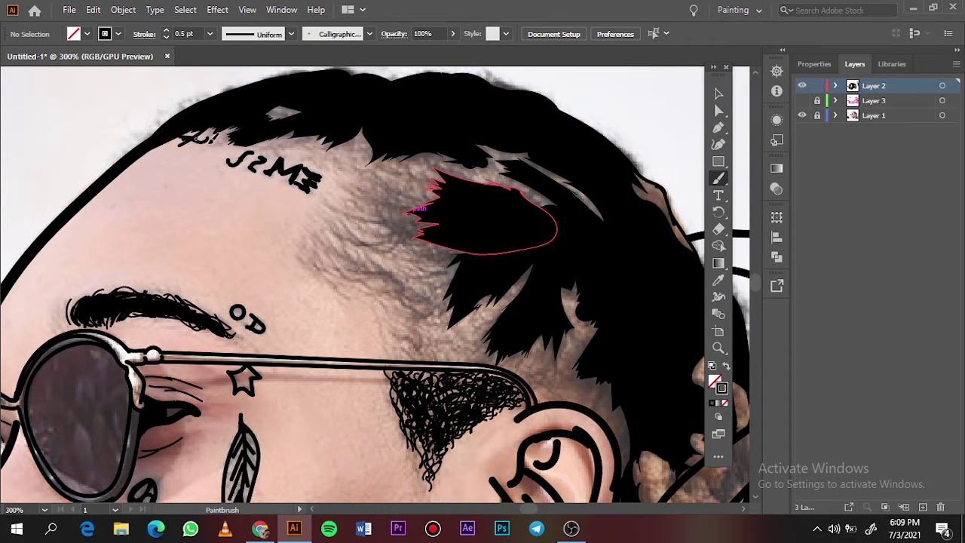
drag(304, 136, 344, 139)
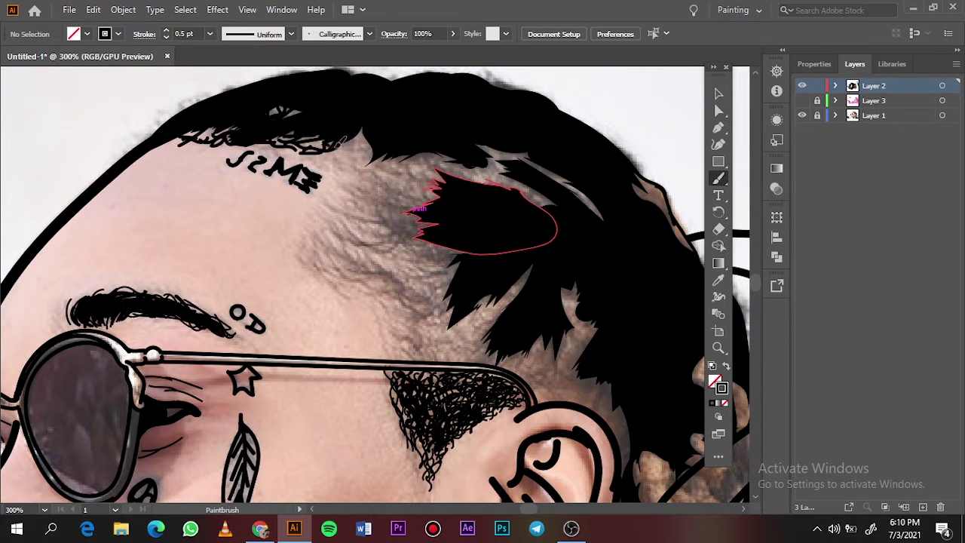
alt+scroll(351, 198, up, 1)
drag(482, 188, 392, 177)
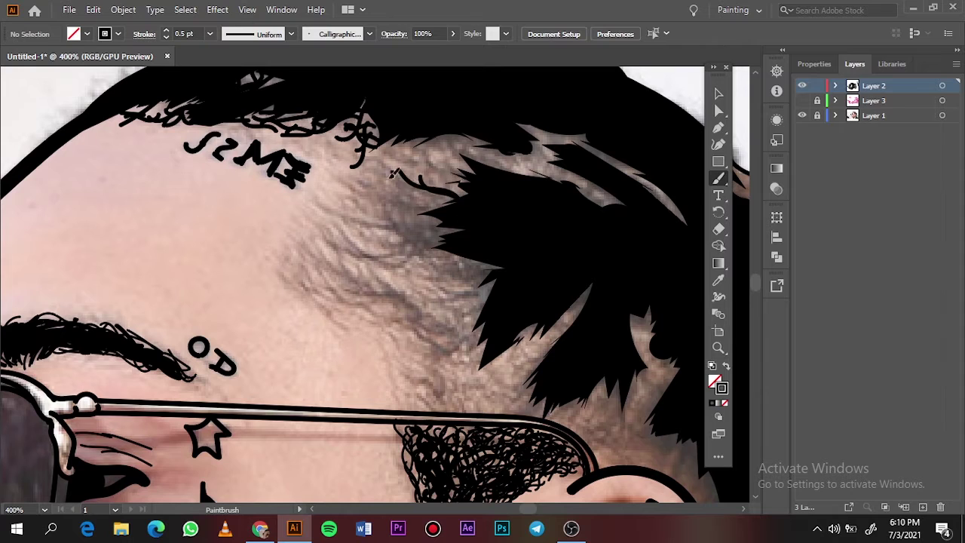
mouse_move(441, 203)
mouse_down()
mouse_move(381, 168)
mouse_move(364, 176)
mouse_move(392, 226)
mouse_move(438, 200)
mouse_up()
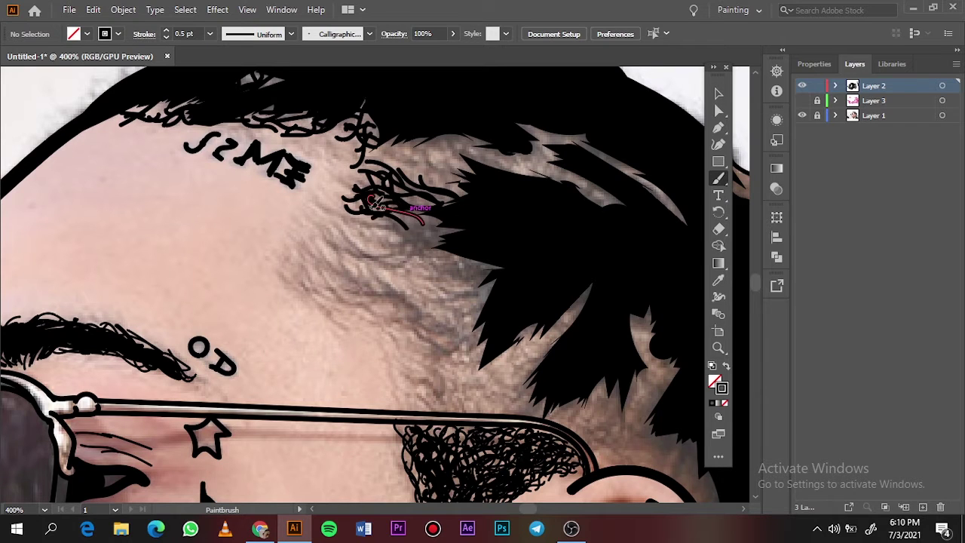
drag(461, 168, 419, 195)
drag(457, 140, 392, 154)
drag(480, 167, 432, 142)
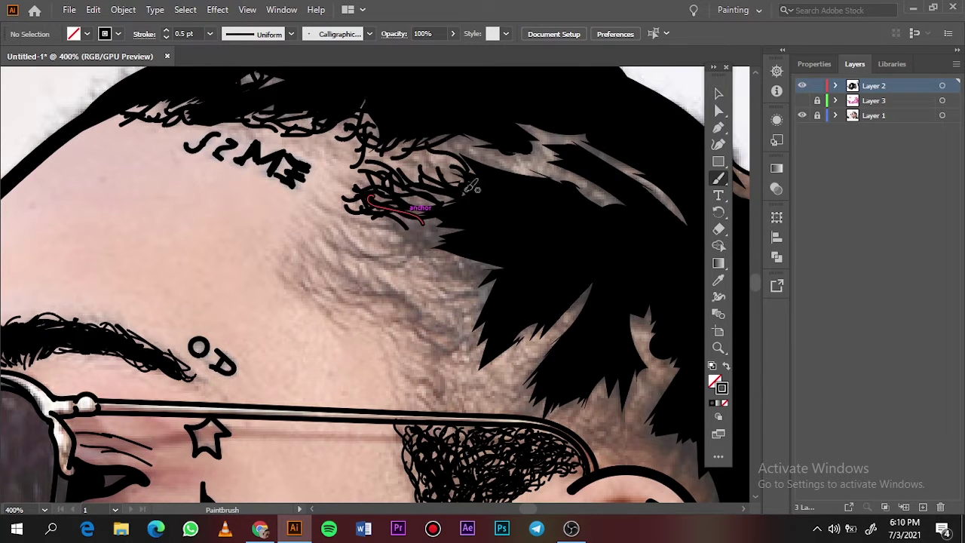
drag(468, 185, 428, 155)
mouse_move(528, 172)
mouse_down()
mouse_move(449, 130)
mouse_move(513, 142)
mouse_up()
drag(445, 240, 387, 226)
drag(424, 252, 345, 241)
Step: Extend the curly strands down the temple toward the glasses and sideburn
drag(392, 266, 409, 277)
drag(449, 249, 392, 261)
drag(490, 285, 433, 250)
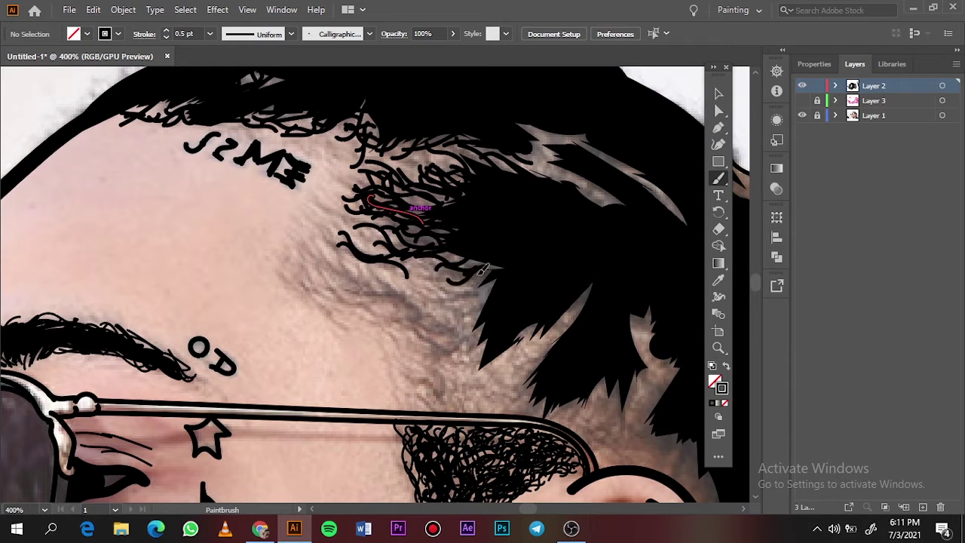
drag(519, 264, 436, 311)
drag(386, 272, 445, 321)
drag(419, 271, 328, 313)
drag(392, 249, 320, 301)
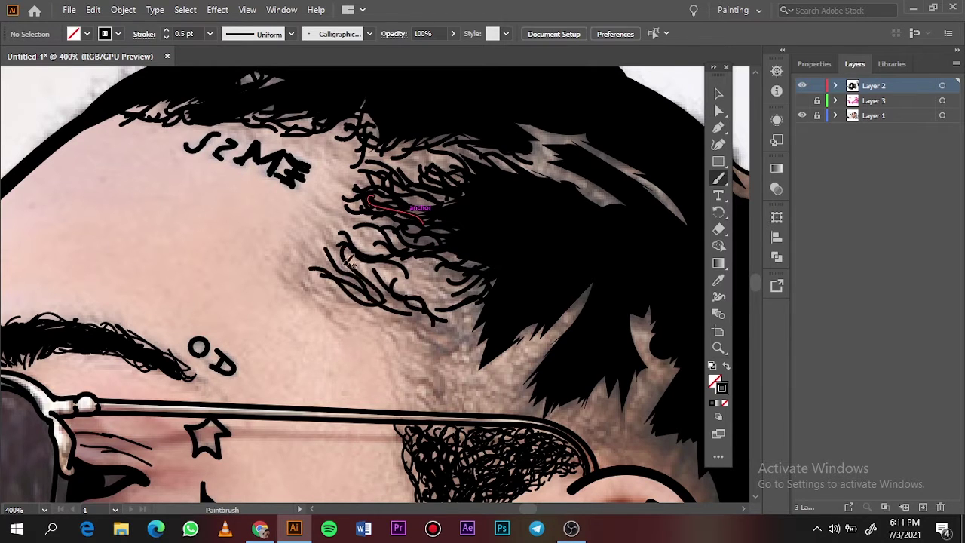
drag(385, 226, 317, 204)
drag(408, 298, 442, 347)
mouse_move(453, 351)
mouse_down()
mouse_move(377, 305)
mouse_move(444, 411)
mouse_up()
drag(415, 350, 467, 407)
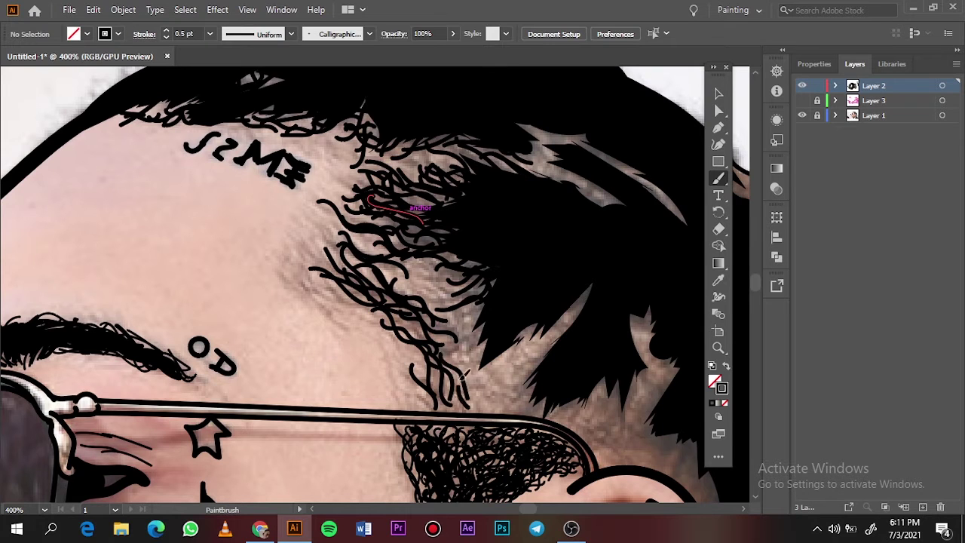
mouse_move(479, 313)
mouse_down()
mouse_move(460, 399)
mouse_move(468, 365)
mouse_up()
drag(521, 324, 486, 388)
drag(543, 354, 504, 407)
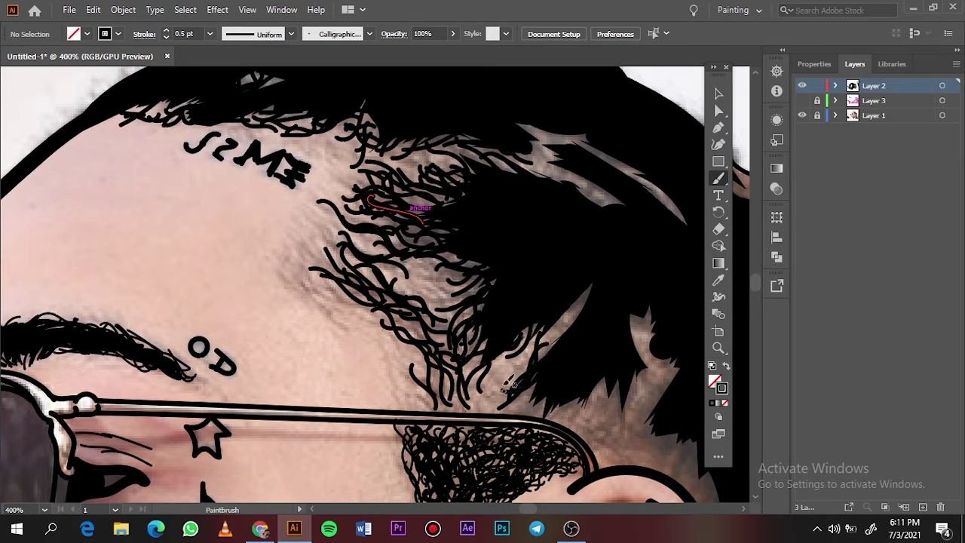
drag(558, 370, 520, 414)
Step: Paint more curly strands into the dark hair beside the ear
scroll(586, 351, down, 2)
scroll(586, 351, right, 3)
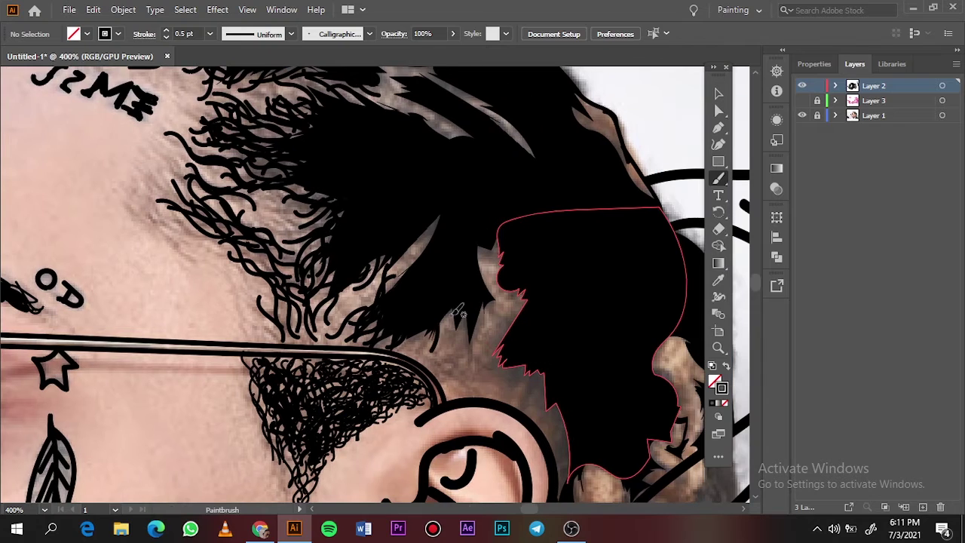
drag(452, 309, 437, 362)
drag(422, 256, 449, 212)
mouse_move(498, 243)
mouse_down()
mouse_move(478, 281)
mouse_move(498, 323)
mouse_up()
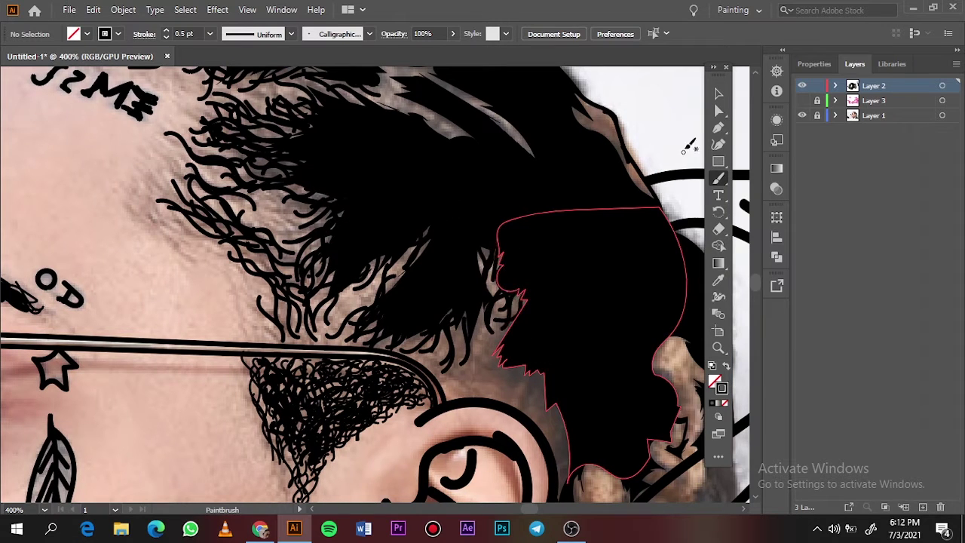
drag(525, 355, 482, 395)
drag(490, 312, 472, 369)
scroll(439, 332, down, 2)
scroll(439, 332, right, 3)
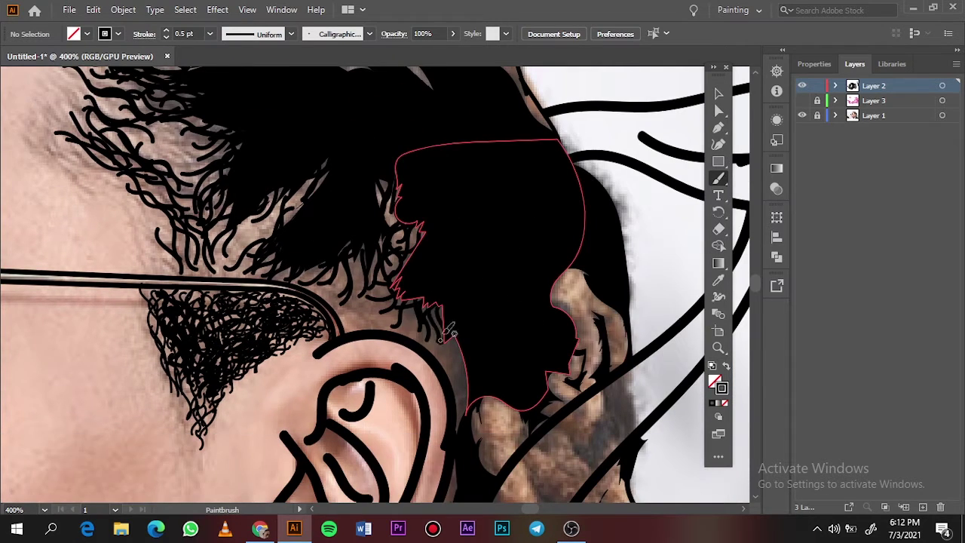
drag(405, 300, 407, 217)
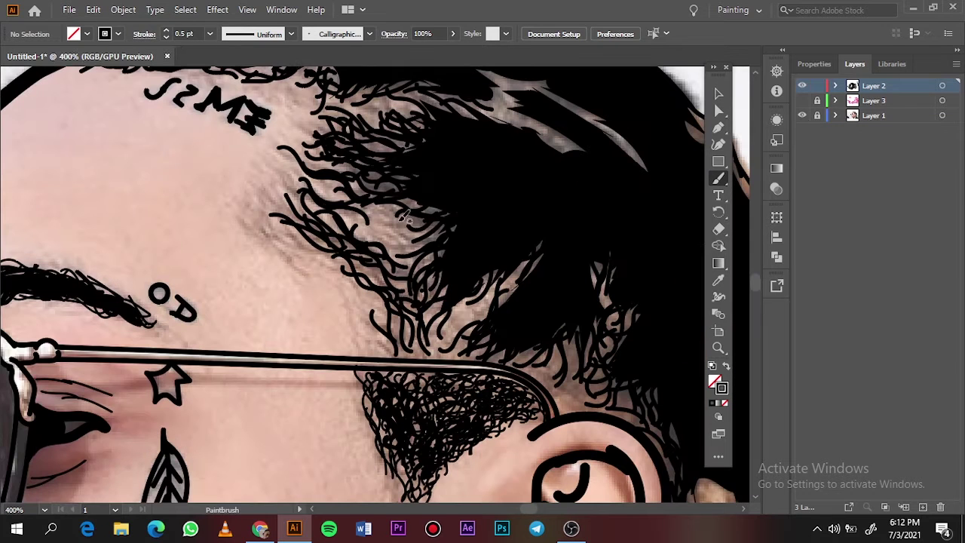
Step: Lower the stroke weight to 0.25 pt and draw fine hairs at the temple and forehead edge
click(209, 33)
click(230, 47)
drag(398, 350, 336, 276)
mouse_move(347, 284)
mouse_down()
mouse_move(301, 237)
mouse_move(253, 218)
mouse_up()
mouse_move(307, 256)
mouse_down()
mouse_move(269, 204)
mouse_move(250, 213)
mouse_up()
mouse_move(434, 296)
mouse_down()
mouse_move(430, 347)
mouse_move(405, 341)
mouse_up()
drag(460, 309, 433, 351)
Step: Add fine hairs along the hairline, glasses arm, sideburn and temple edge
scroll(456, 332, up, 1)
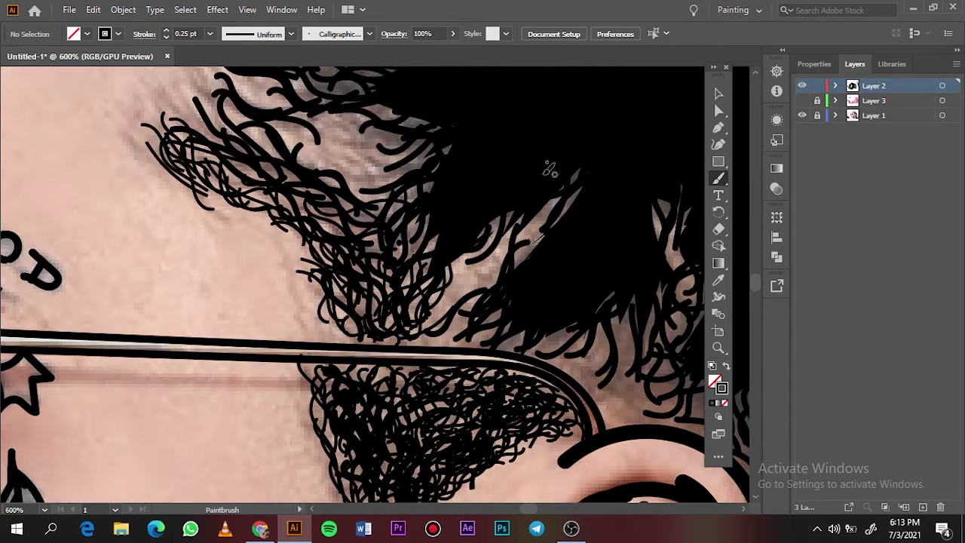
drag(549, 169, 486, 264)
drag(550, 206, 518, 260)
drag(498, 301, 461, 333)
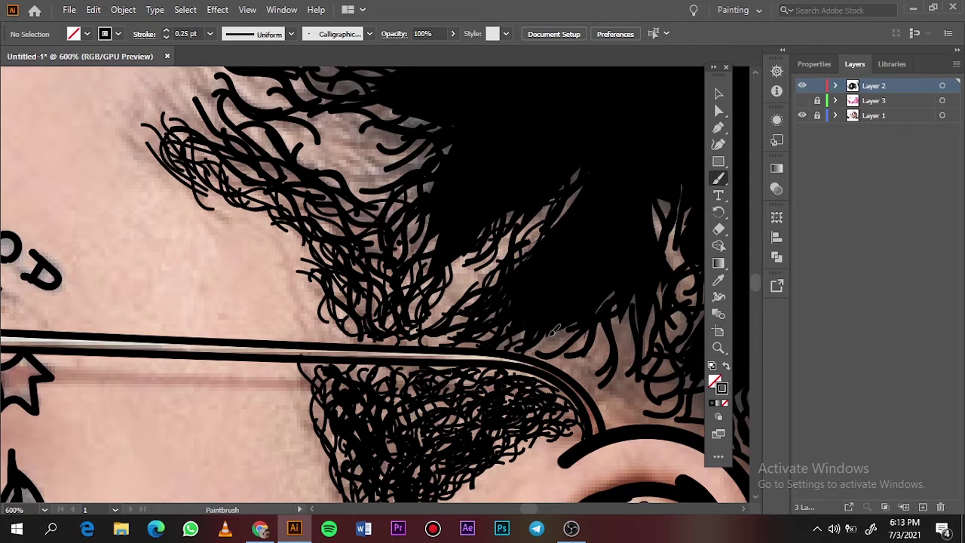
drag(553, 329, 529, 352)
scroll(381, 335, down, 2)
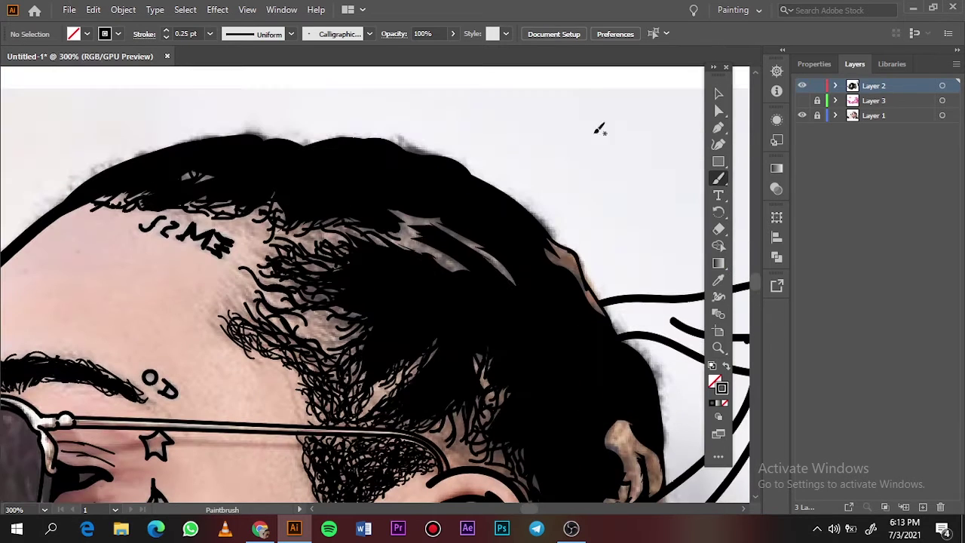
drag(362, 314, 305, 346)
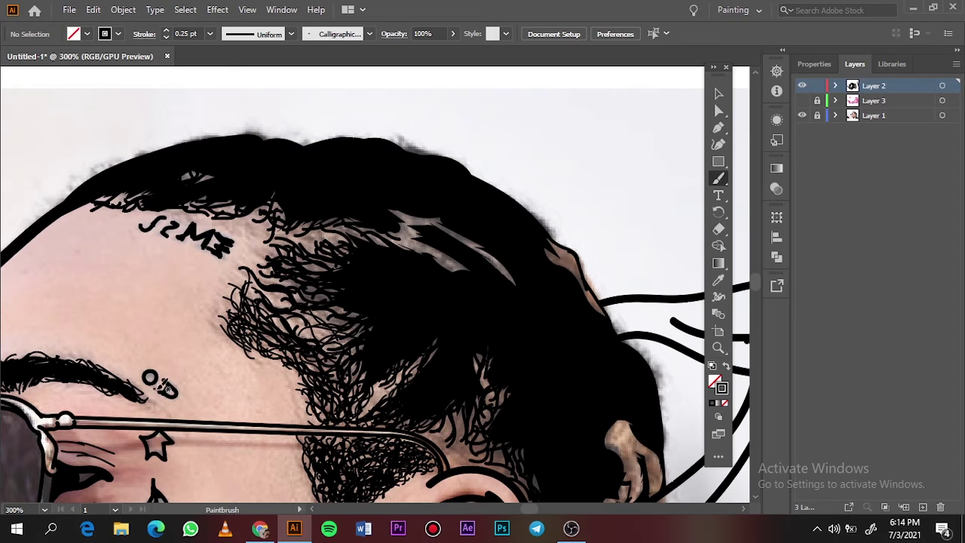
drag(262, 304, 319, 337)
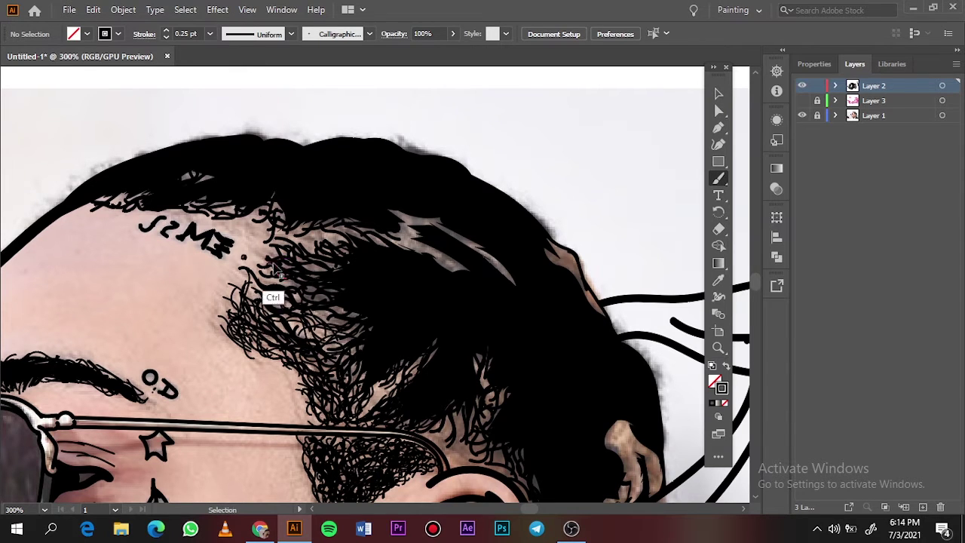
drag(275, 290, 323, 317)
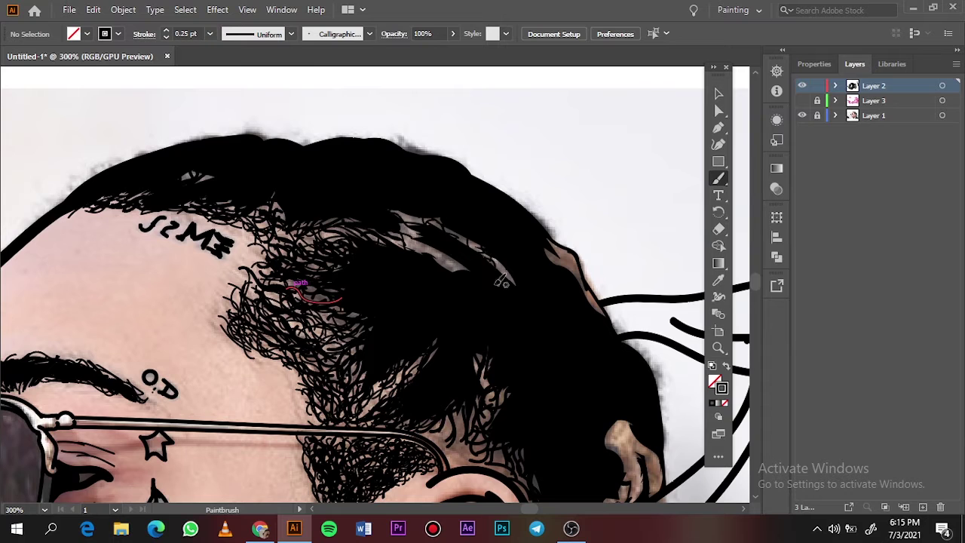
Step: Toggle the reference photo to check the lines, then add hair strands above the ear
key(ctrl+0)
click(803, 116)
click(803, 115)
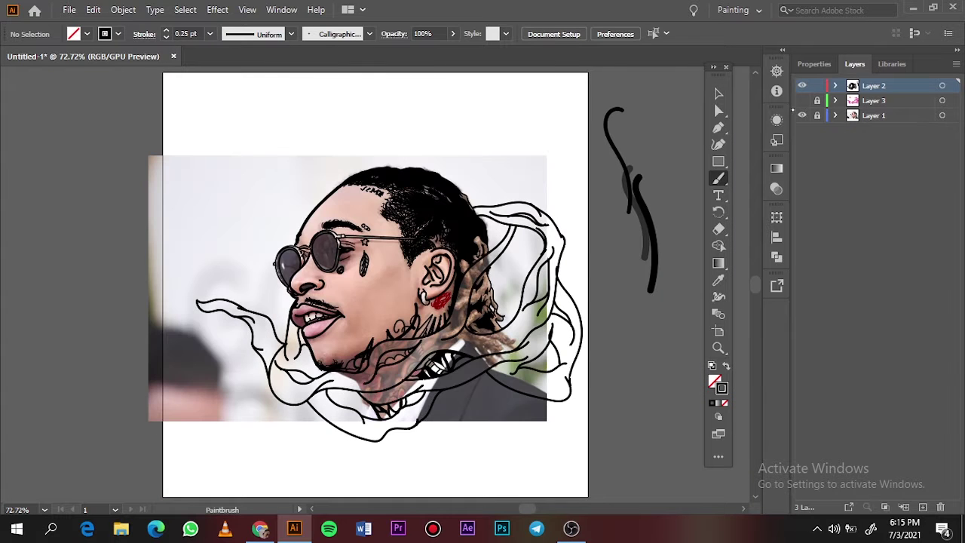
scroll(443, 241, up, 6)
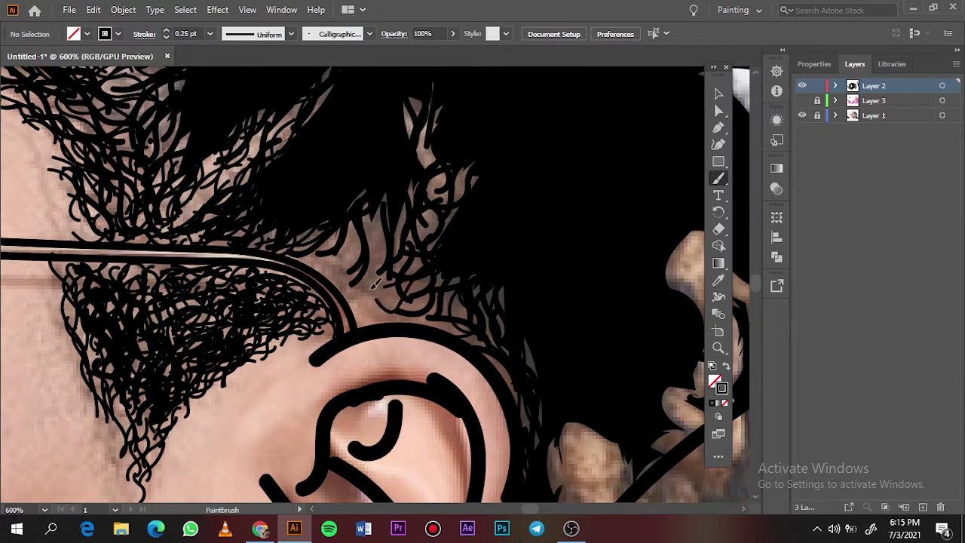
drag(397, 245, 343, 264)
drag(464, 166, 461, 189)
drag(434, 151, 443, 189)
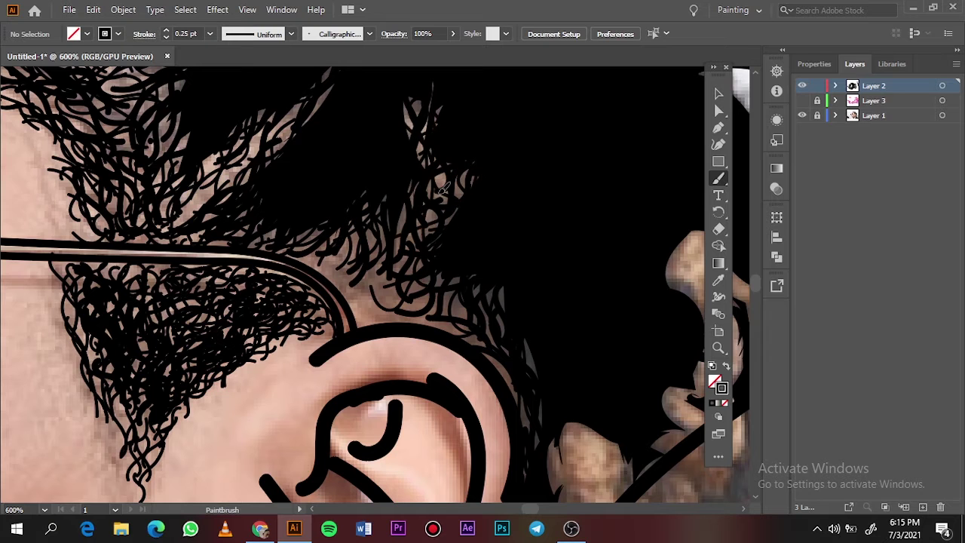
Step: Hide and re-show the reference photo to check the line art
key(ctrl+0)
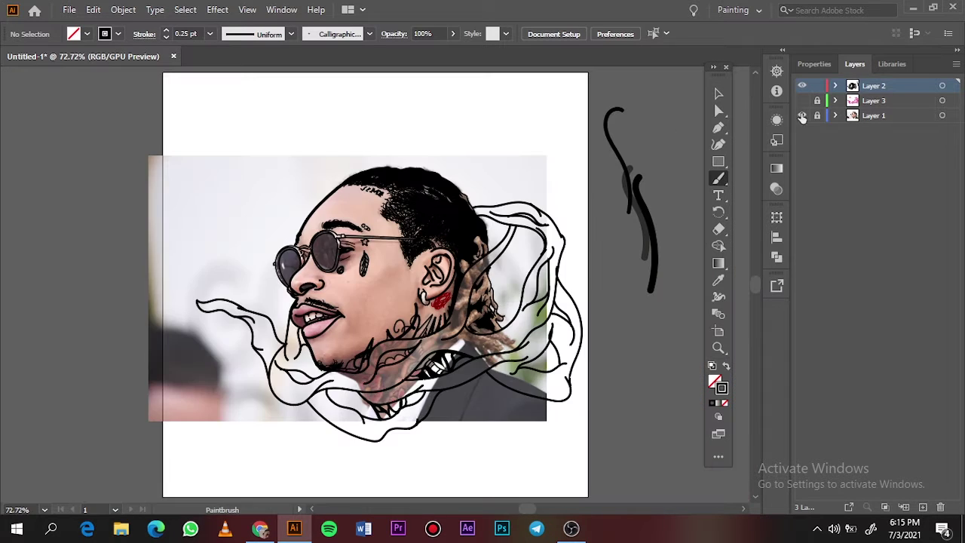
click(802, 116)
scroll(324, 249, up, 5)
scroll(325, 248, up, 2)
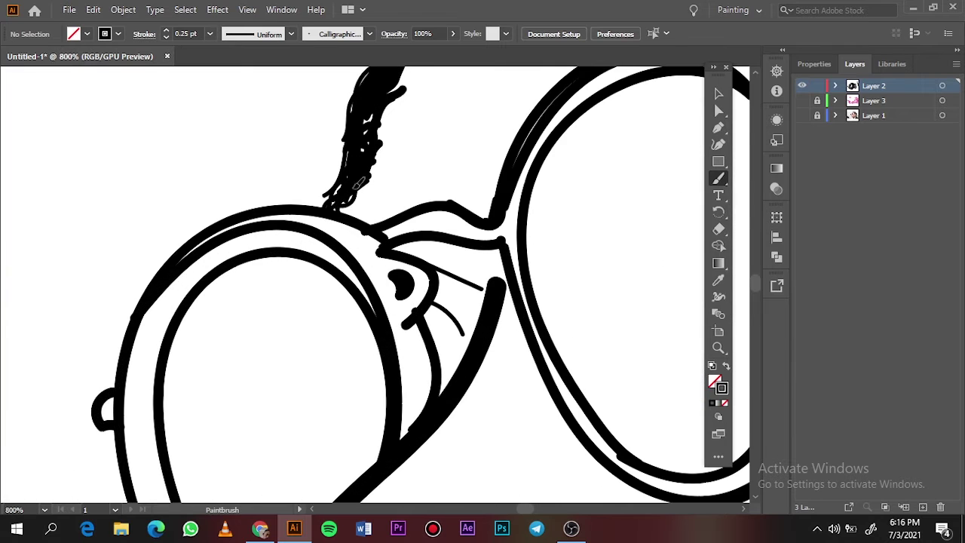
key(ctrl+0)
click(803, 116)
Step: Delete Layer 3, nudge all artwork up, then lock and hide the photo layer
key(v)
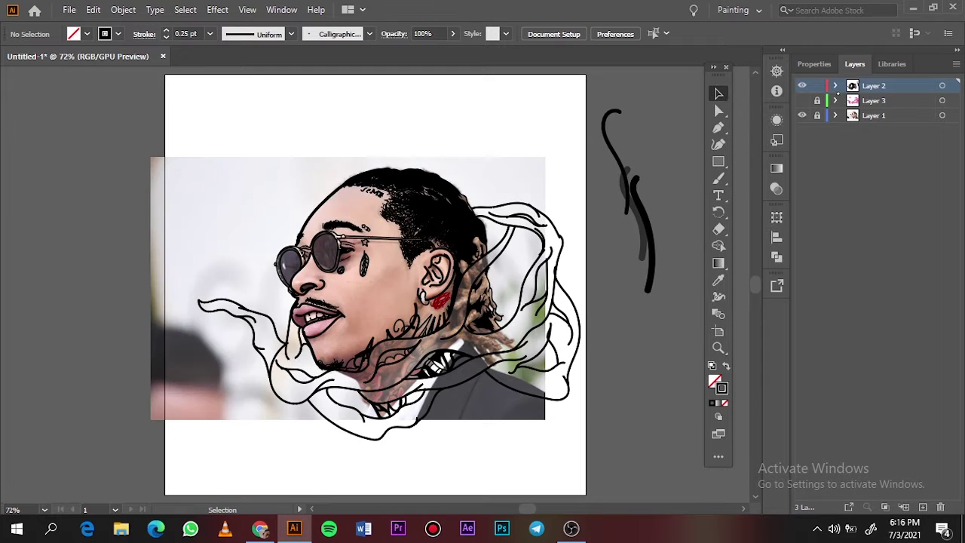
click(941, 506)
click(518, 283)
click(818, 100)
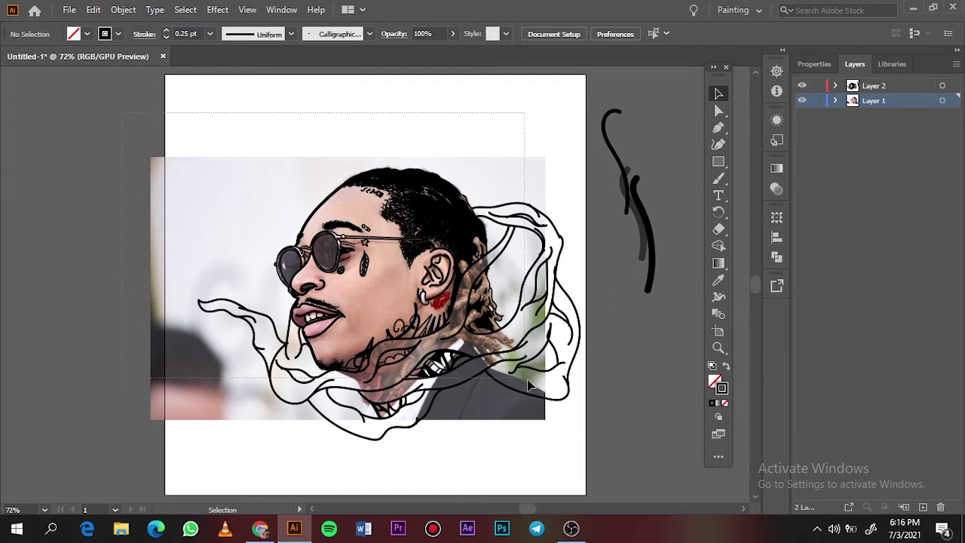
key(ctrl+a)
mouse_move(420, 288)
mouse_down()
mouse_move(407, 283)
mouse_move(420, 279)
mouse_up()
click(818, 101)
click(803, 101)
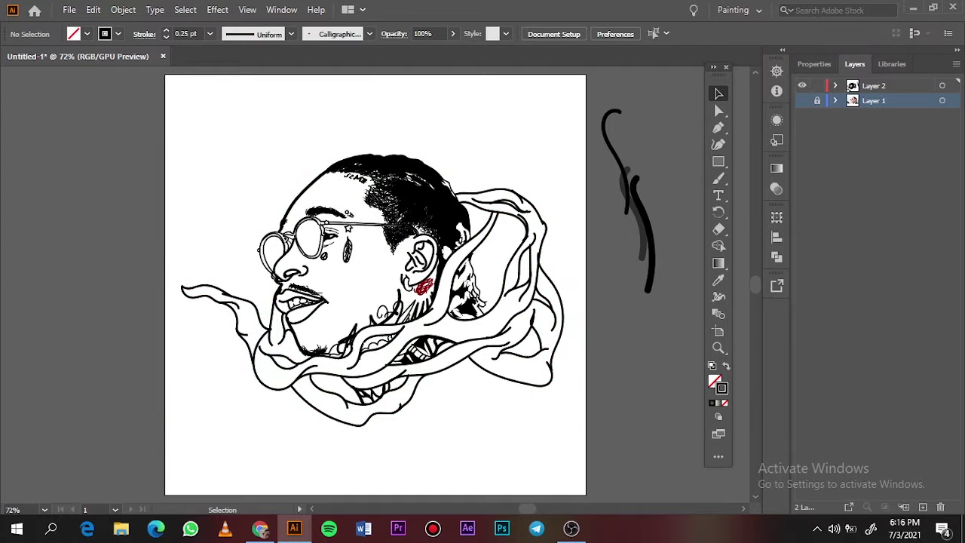
Step: Make Layer 2 active and inspect a line in the mouth area
click(876, 88)
key(ctrl+plus)
key(ctrl+plus)
key(ctrl+plus)
key(ctrl+plus)
key(ctrl+plus)
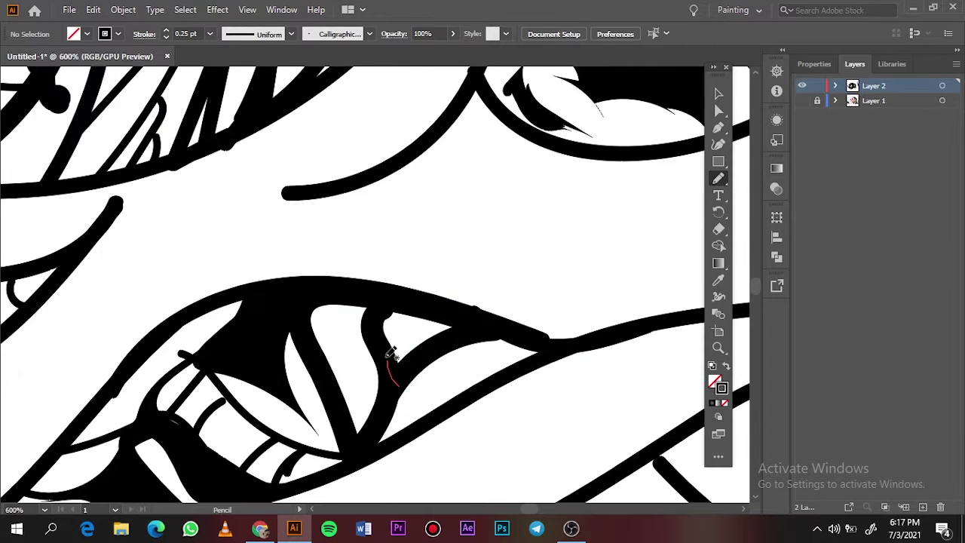
click(659, 337)
key(Delete)
key(ctrl+0)
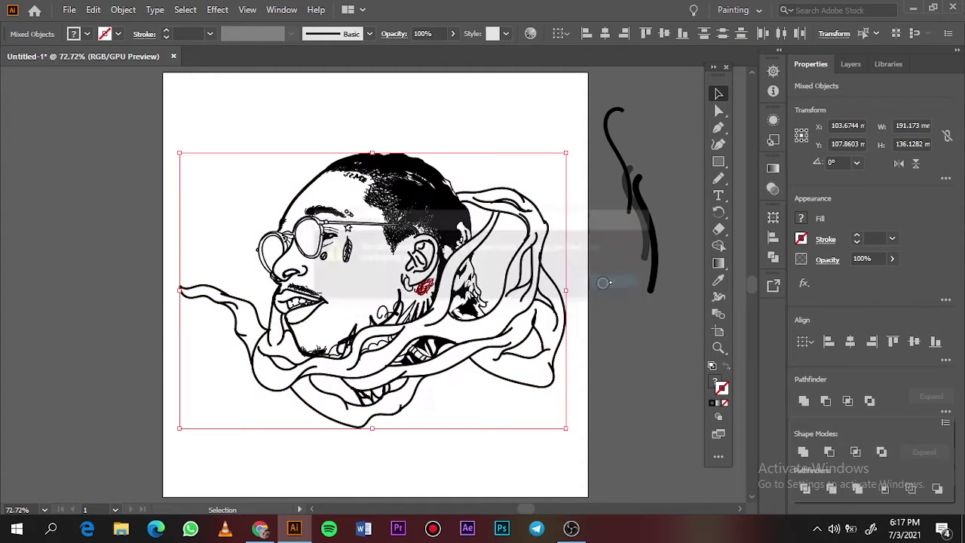
Step: Duplicate Layer 2 and draw a brick-red rectangle over the portrait
drag(914, 498, 921, 507)
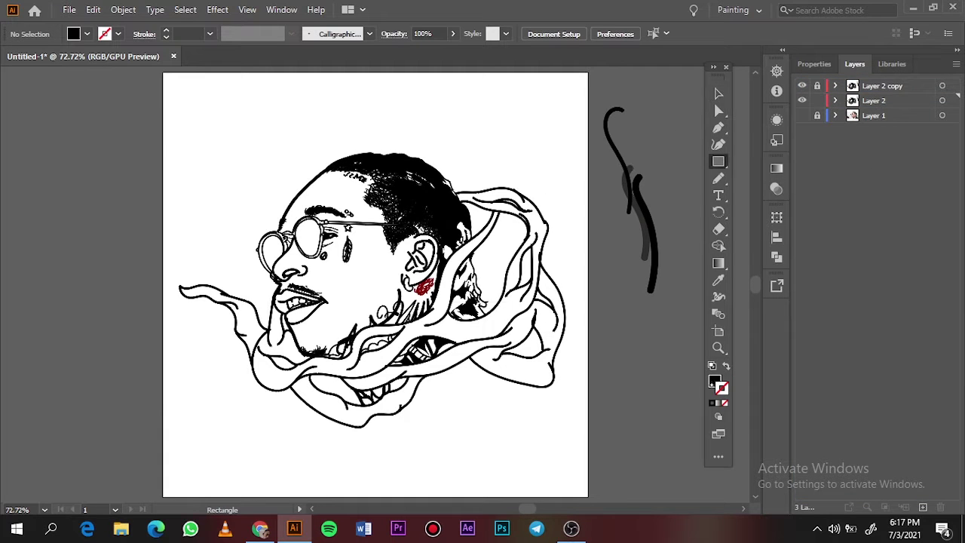
double_click(715, 382)
click(748, 250)
click(881, 80)
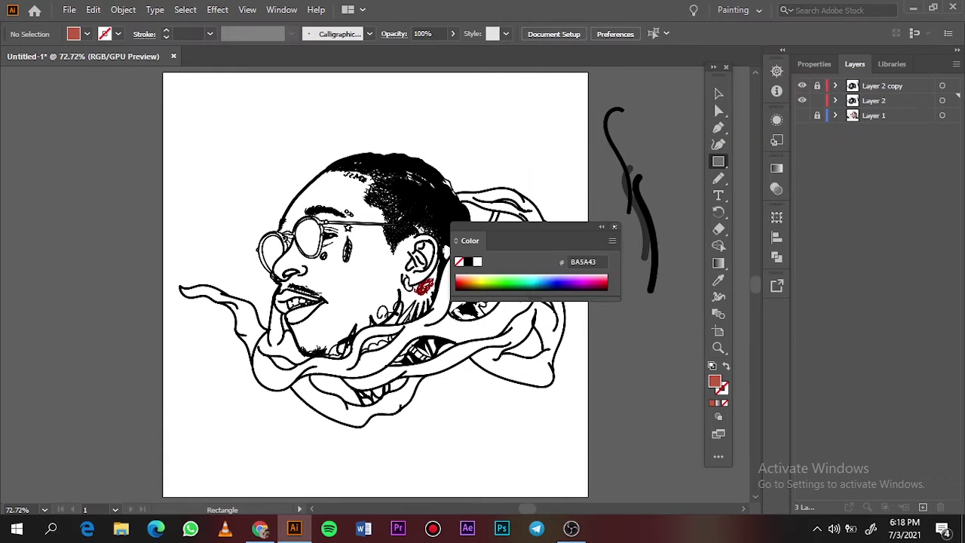
drag(168, 121, 575, 442)
Step: Select all the artwork and isolate the portrait group
key(v)
click(582, 403)
scroll(582, 403, down, 2)
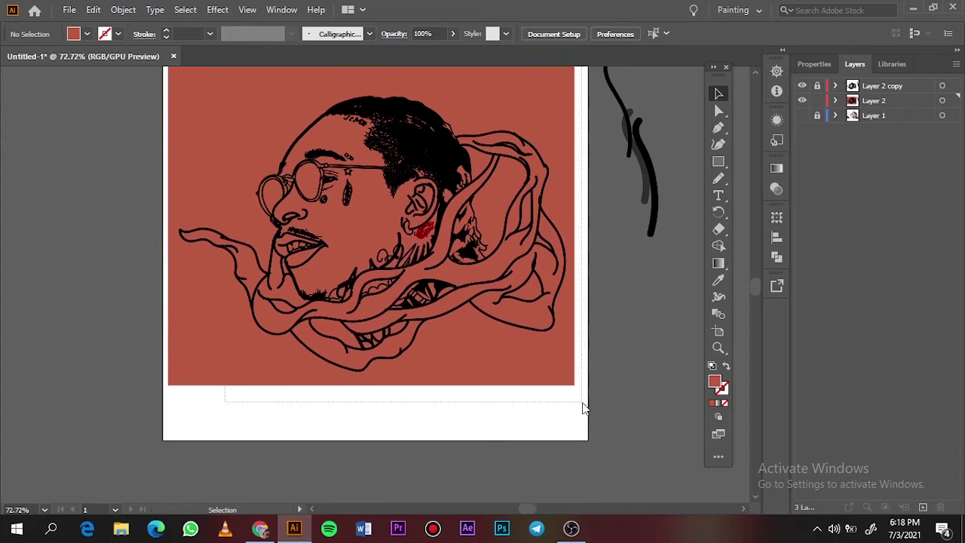
key(ctrl+a)
right_click(624, 346)
click(594, 211)
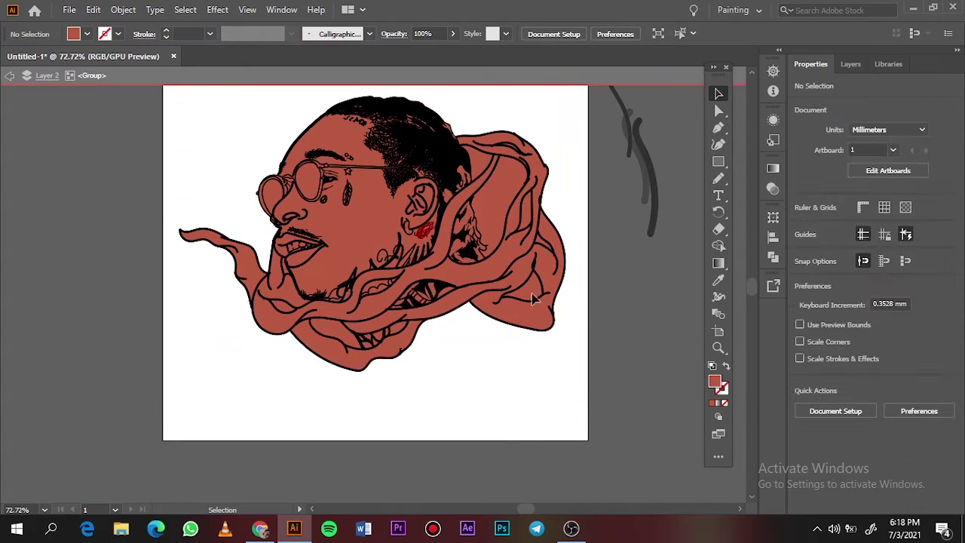
Step: Inspect individual hair and tentacle fill paths inside the isolated group
click(530, 291)
click(528, 226)
scroll(270, 302, up, 3)
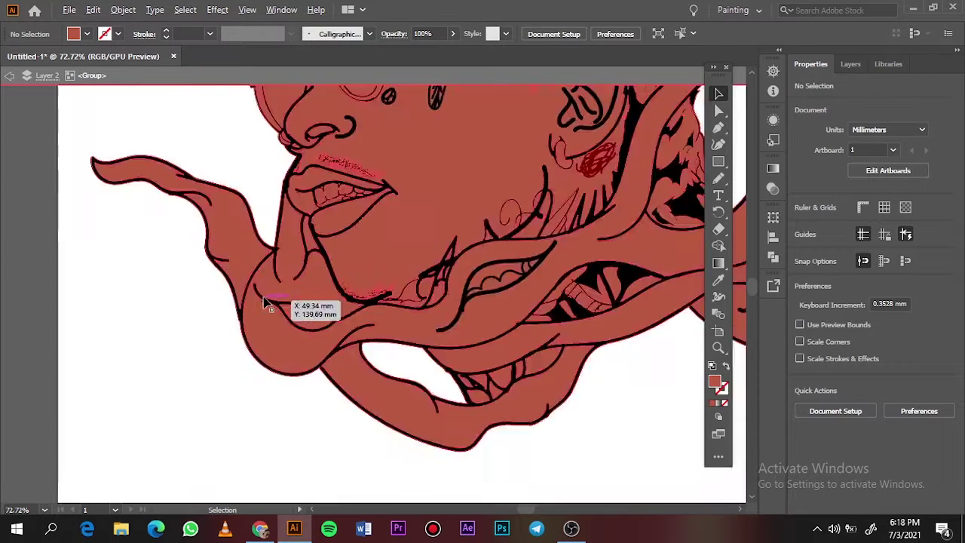
scroll(458, 403, up, 3)
click(475, 194)
key(ctrl+shift+a)
key(ctrl+0)
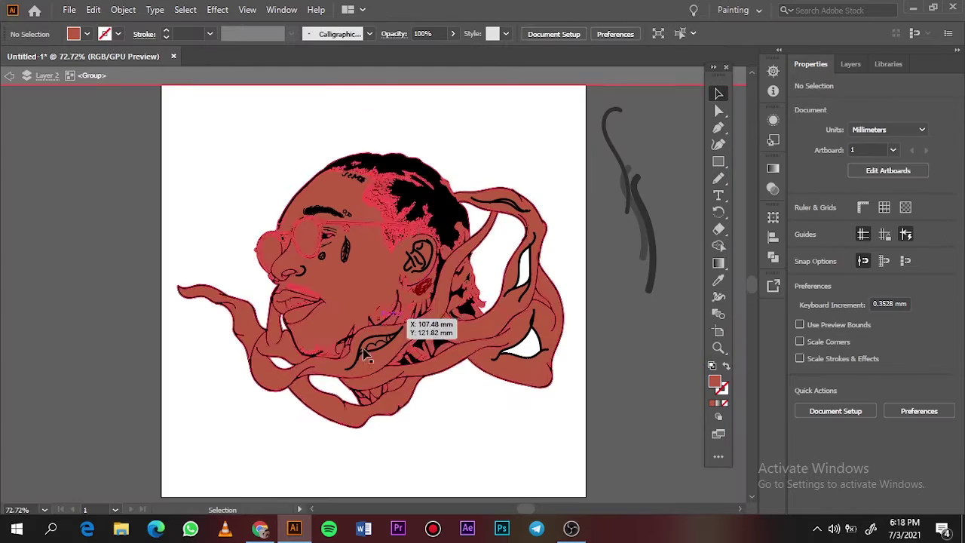
key(ctrl+1)
scroll(588, 270, up, 3)
scroll(556, 339, down, 1)
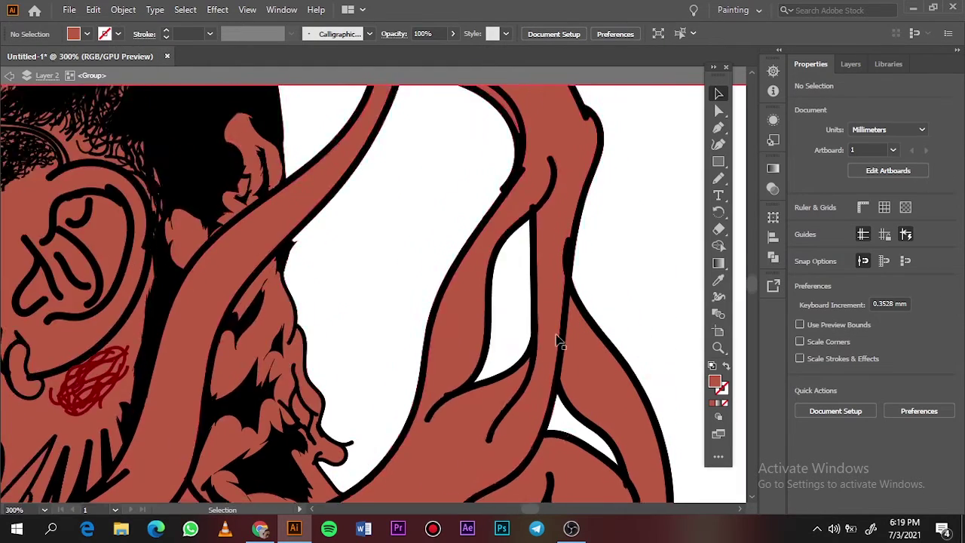
scroll(528, 301, down, 1)
scroll(445, 245, down, 1)
Step: Recolour the tentacle fill shape, trying magenta before settling on light grey
click(445, 245)
double_click(715, 382)
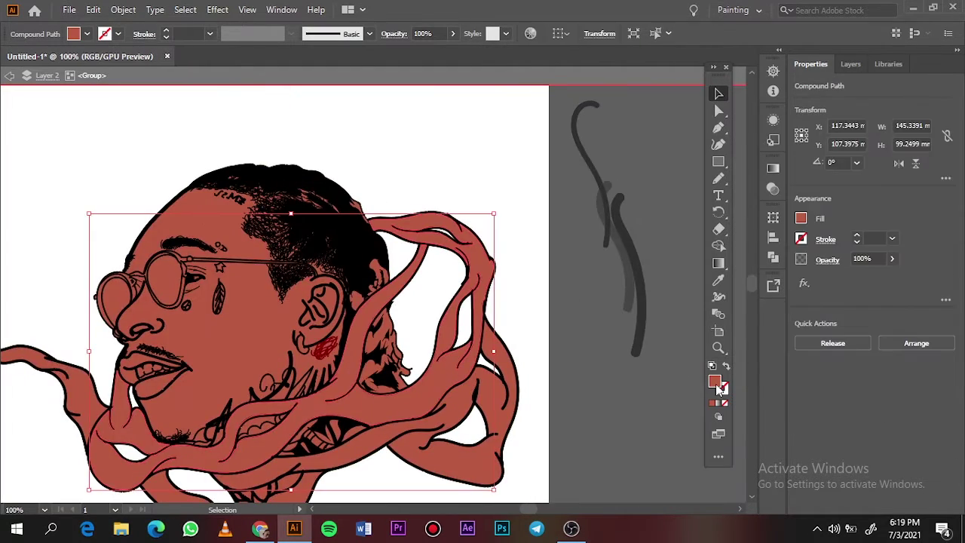
click(743, 112)
click(880, 80)
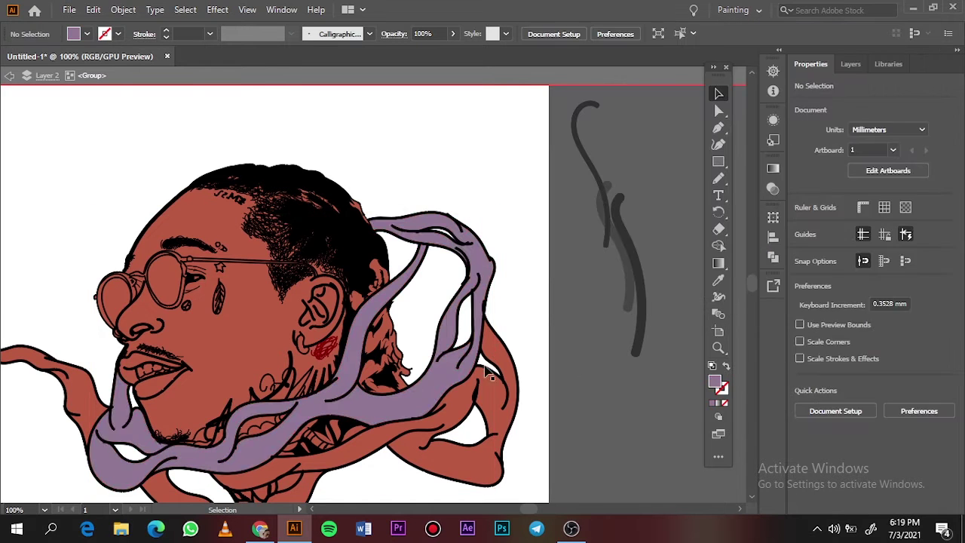
double_click(715, 381)
key(Return)
click(568, 325)
click(471, 287)
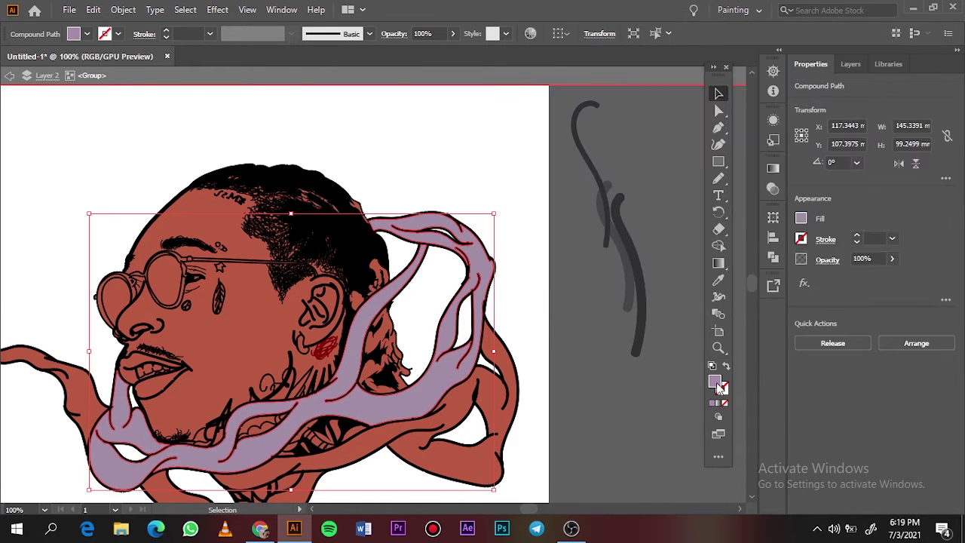
double_click(715, 381)
key(Return)
click(590, 315)
scroll(591, 314, down, 3)
Step: Merge the remaining red tentacle into the grey one, then select the red piece by the ear
click(472, 363)
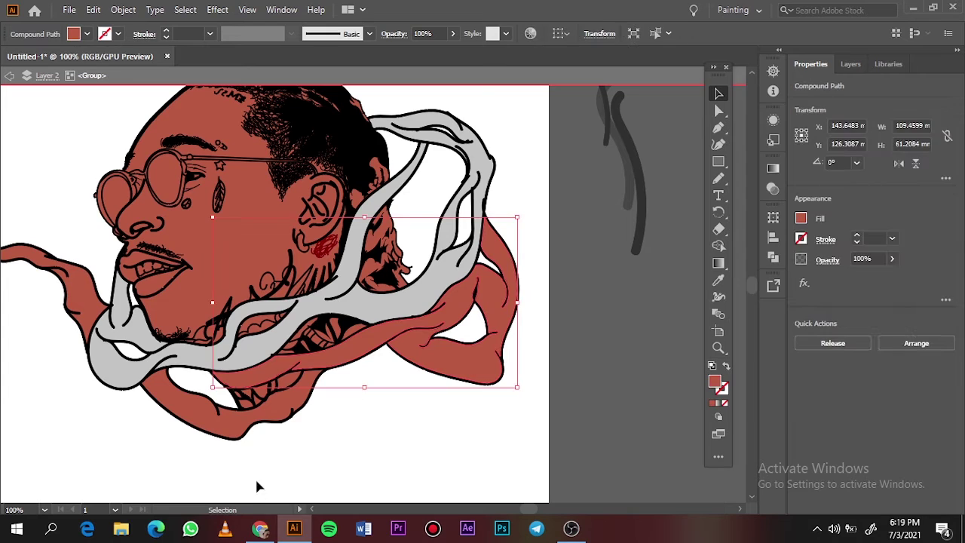
shift+click(132, 354)
click(802, 400)
click(616, 209)
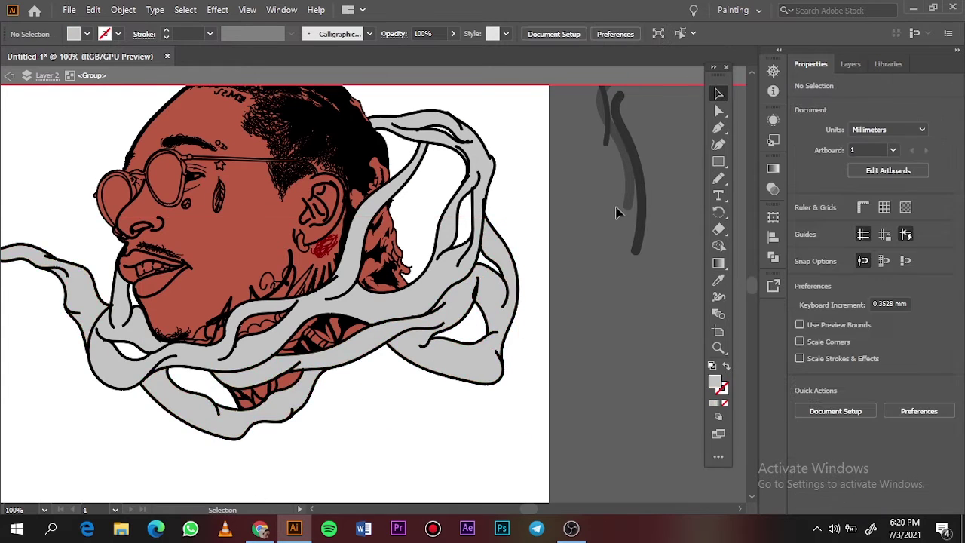
key(ctrl+0)
scroll(600, 211, up, 10)
click(485, 291)
scroll(475, 263, up, 3)
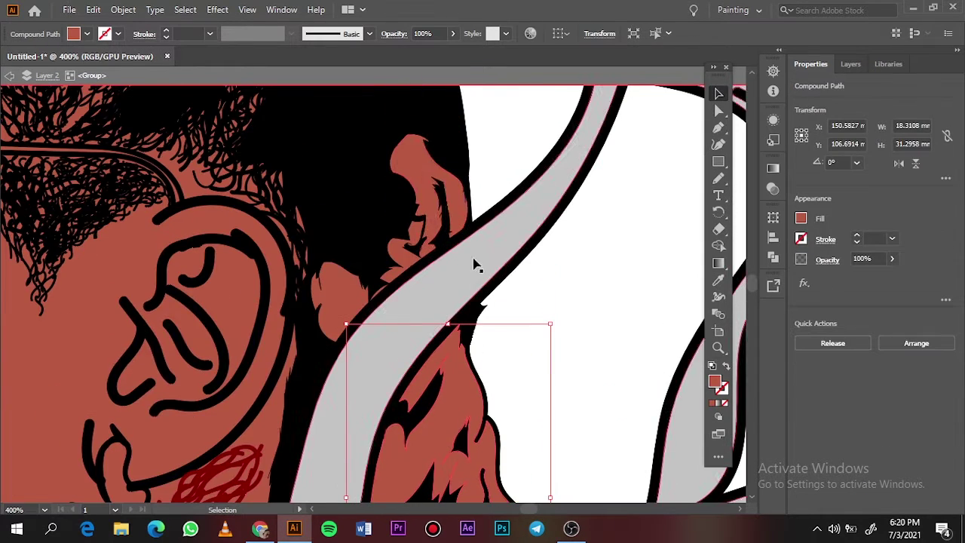
shift+click(398, 259)
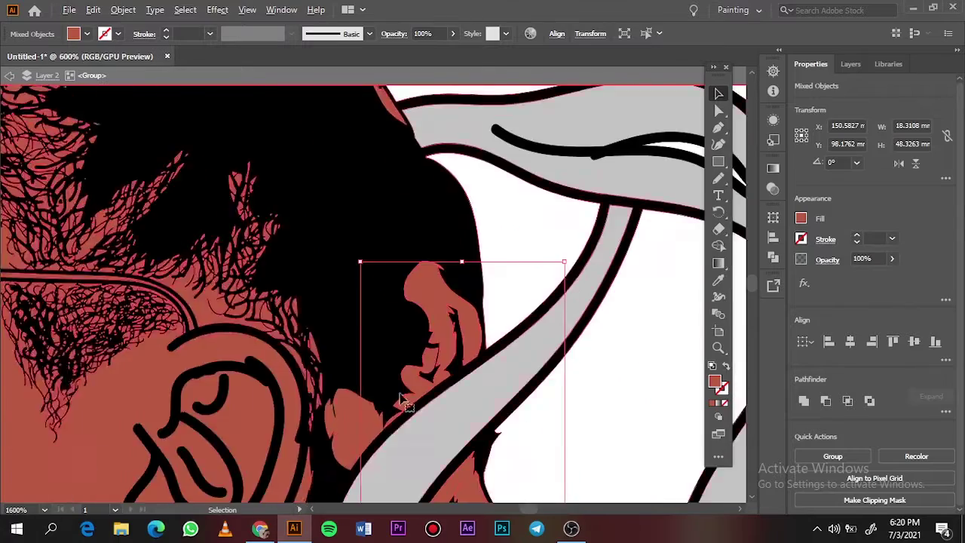
scroll(366, 240, up, 6)
Step: Fill the hair strand behind the ear with gold B27C3B
double_click(715, 381)
text(B27C3B)
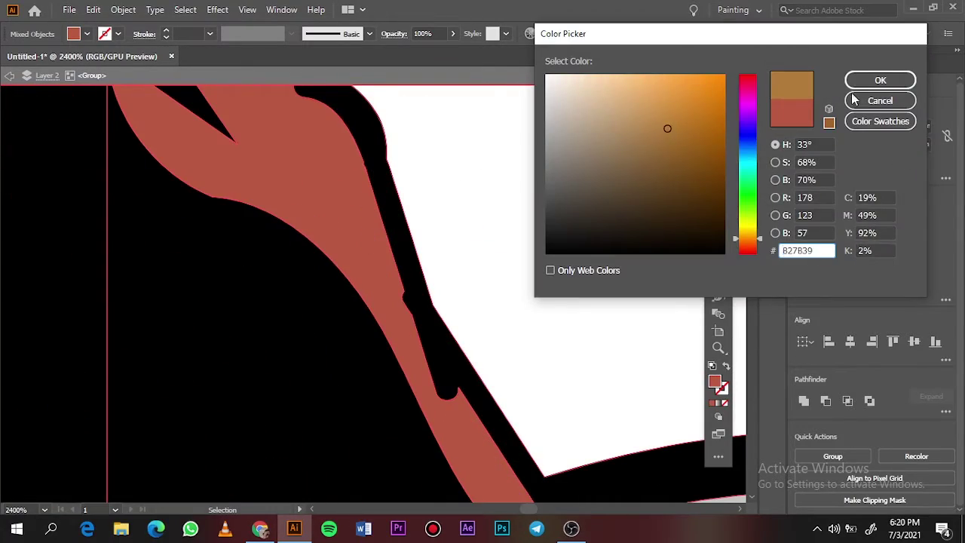
key(Return)
key(ctrl+shift+a)
key(ctrl+0)
Step: Change the red fill inside the lens to near-black
scroll(319, 226, up, 8)
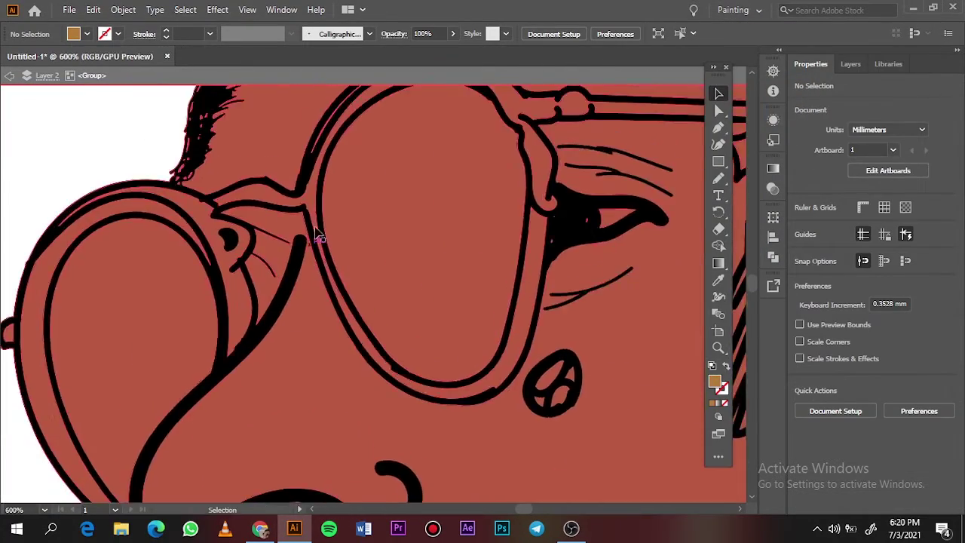
click(161, 302)
double_click(715, 382)
click(638, 238)
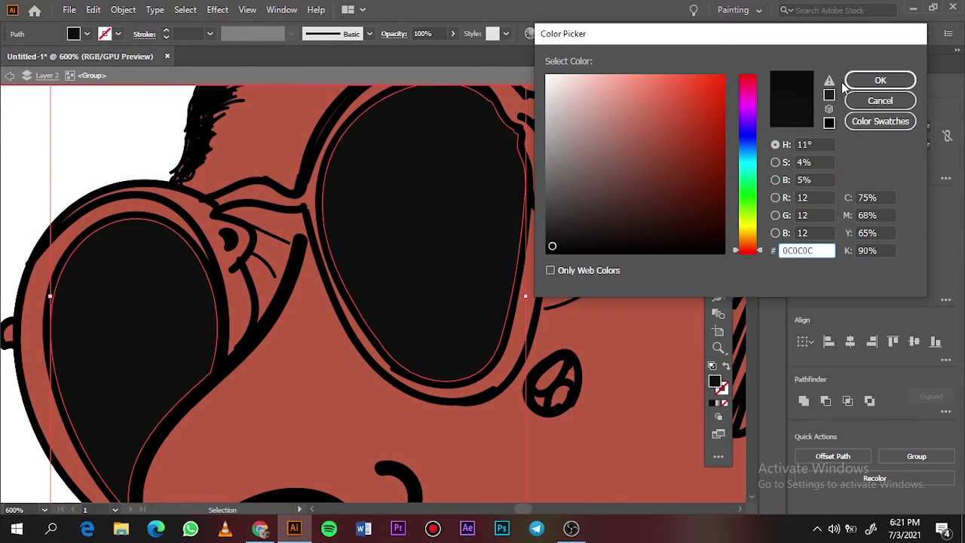
click(875, 80)
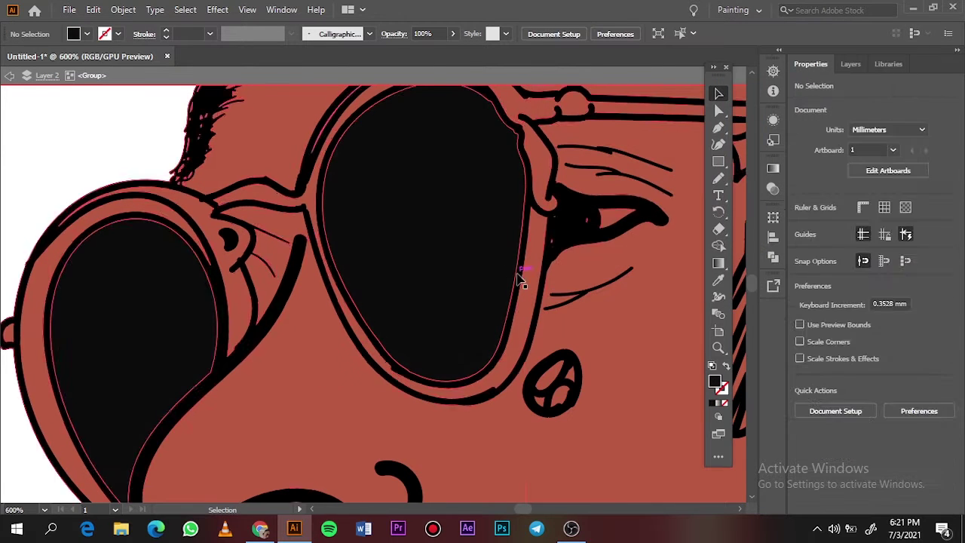
Step: Fill both glasses frames dark brown (#893B00)
click(518, 140)
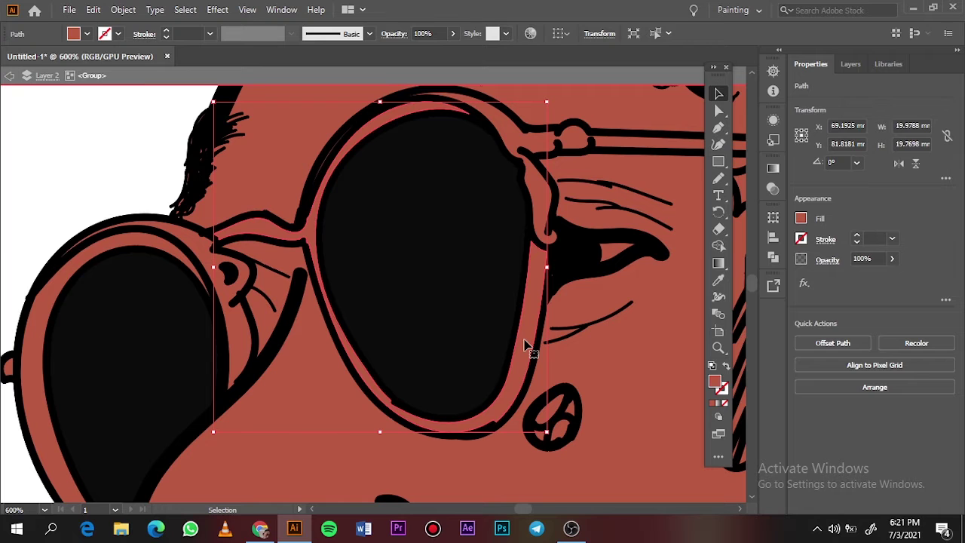
shift+click(141, 240)
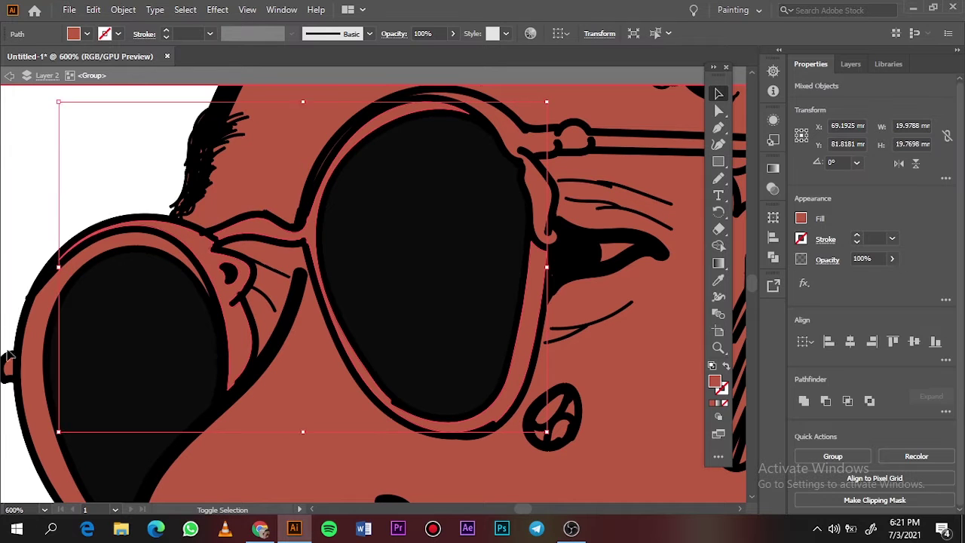
double_click(724, 385)
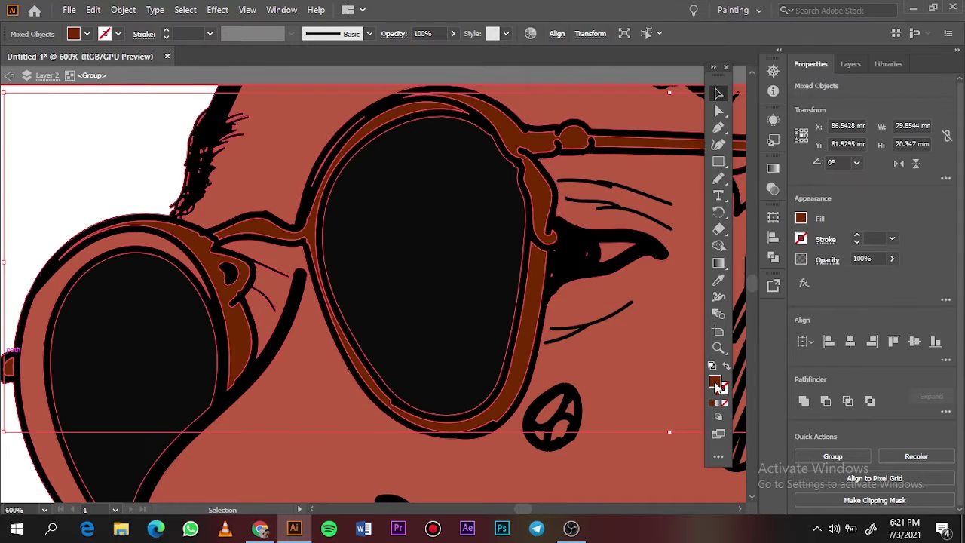
mouse_move(714, 151)
mouse_down()
mouse_move(671, 138)
mouse_move(694, 164)
mouse_up()
drag(760, 246, 762, 241)
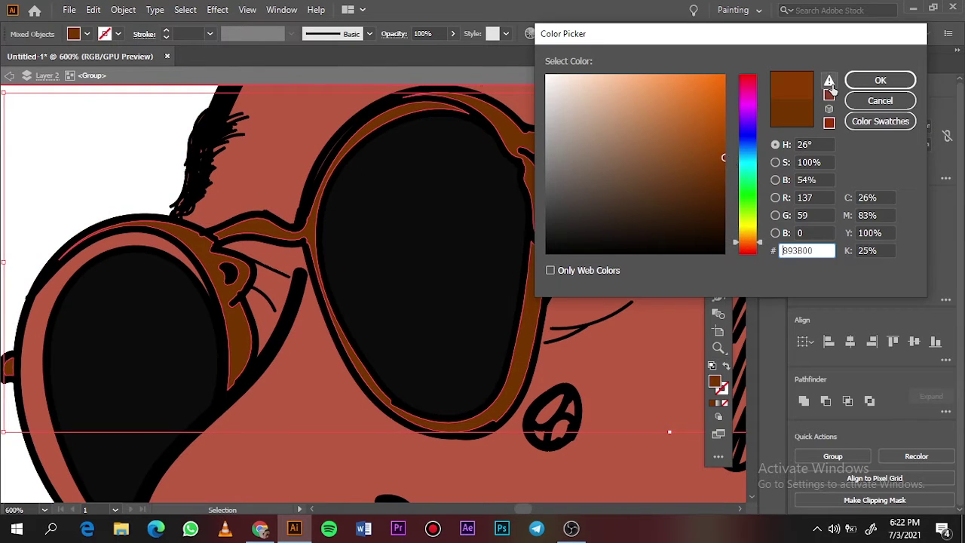
click(880, 80)
click(84, 196)
key(ctrl+0)
Step: Make the small red piece on the lens rim near-black, then select the next red rim gap
scroll(233, 207, up, 5)
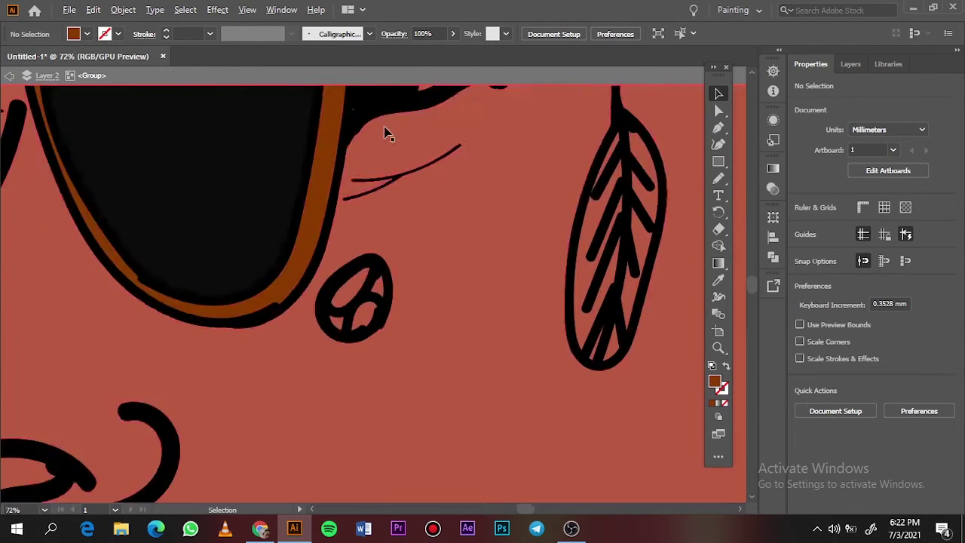
scroll(270, 430, up, 5)
click(265, 427)
key(a)
double_click(715, 381)
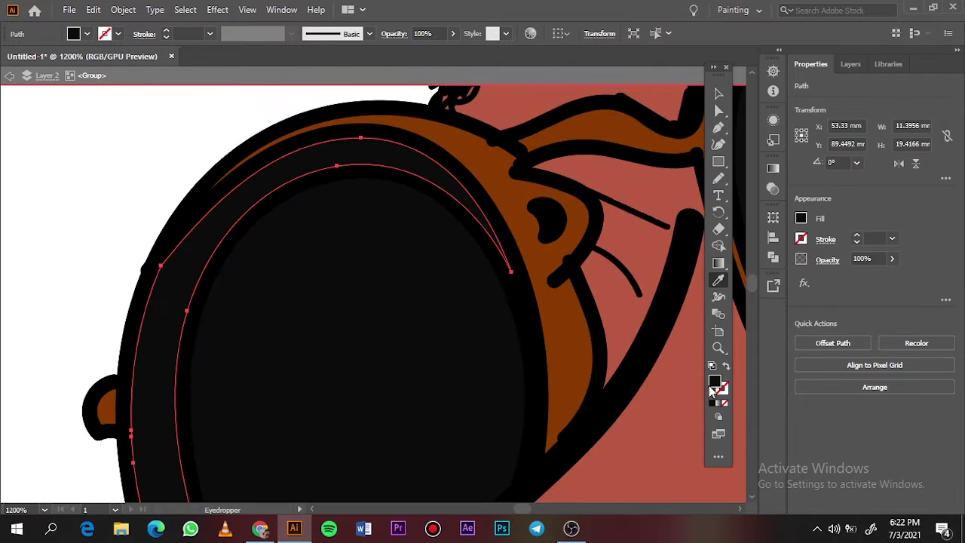
click(881, 81)
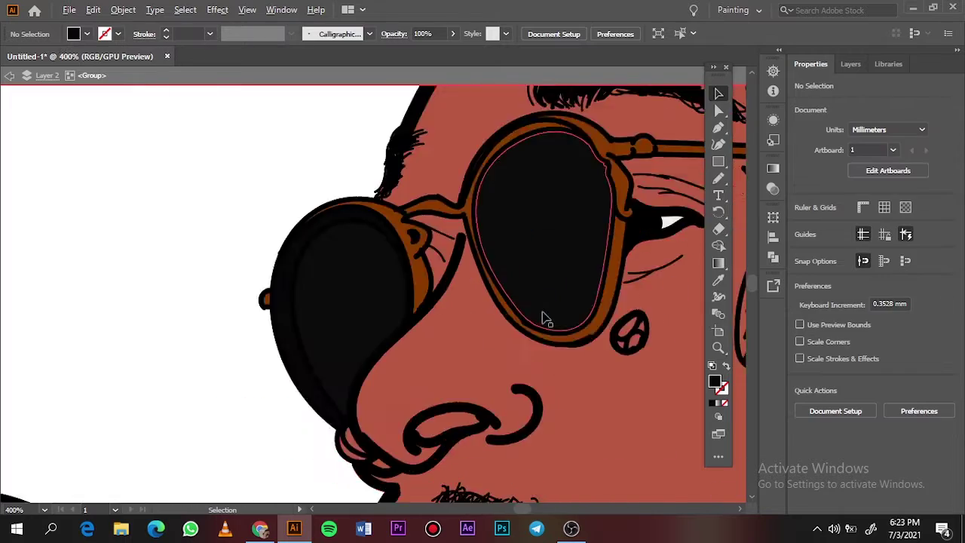
scroll(468, 277, up, 5)
scroll(513, 307, up, 5)
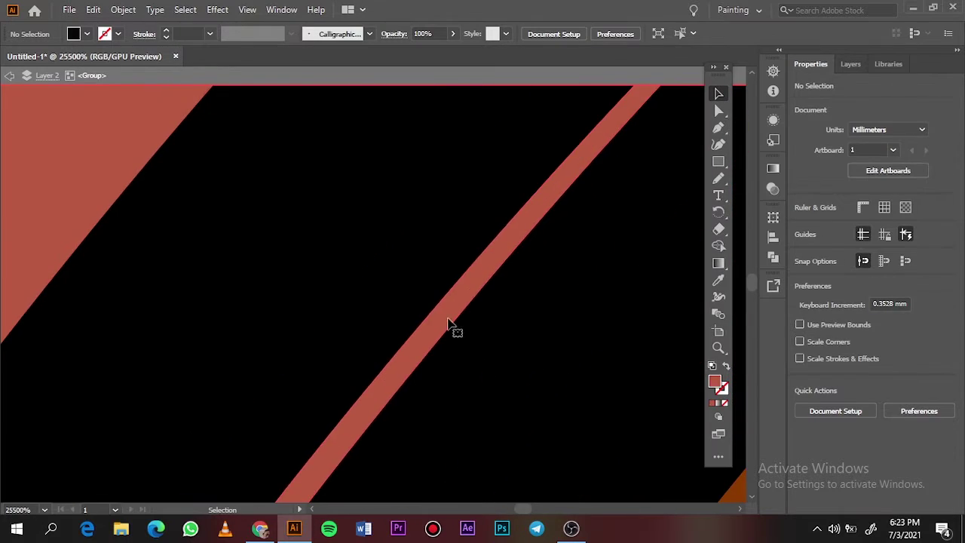
click(450, 328)
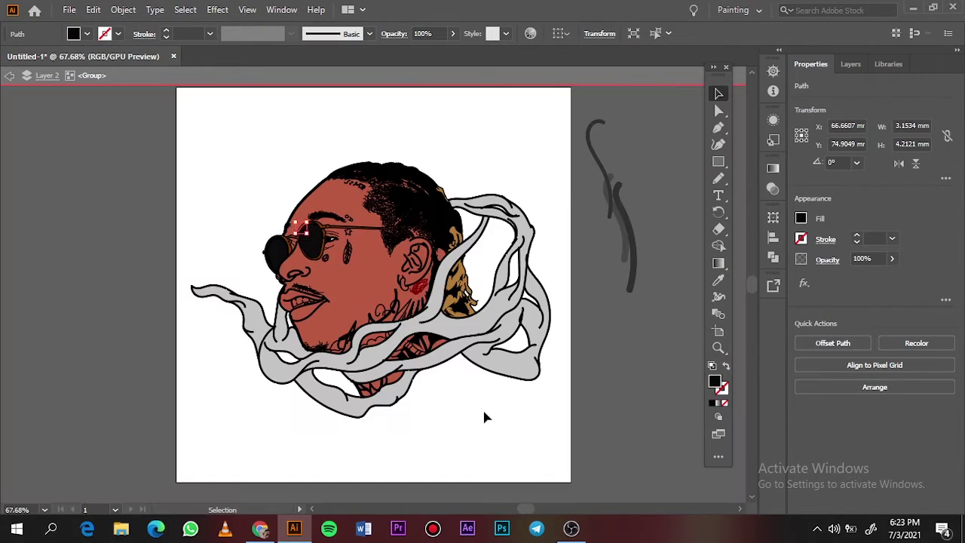
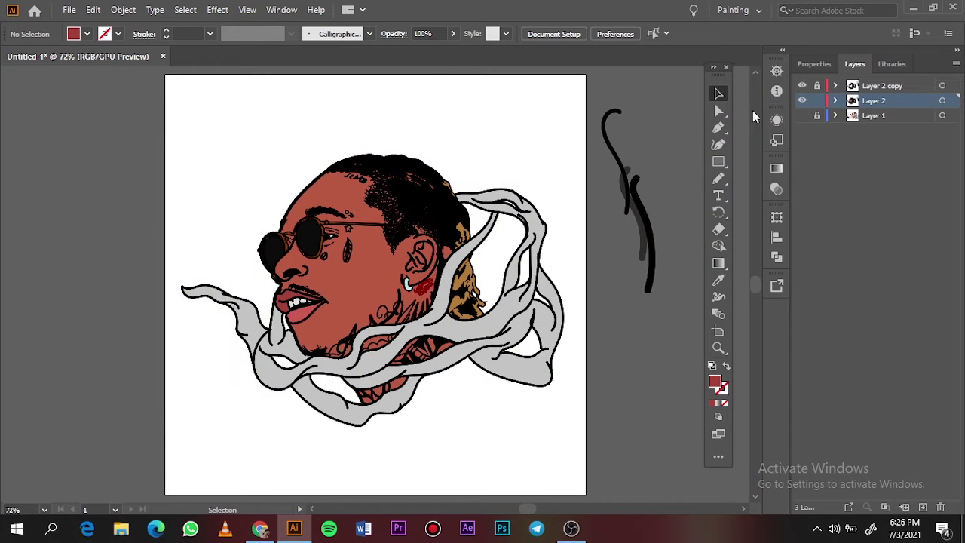
Step: Expand and collapse Layer 2 to inspect its contents in the Layers panel
click(835, 101)
scroll(834, 259, down, 2)
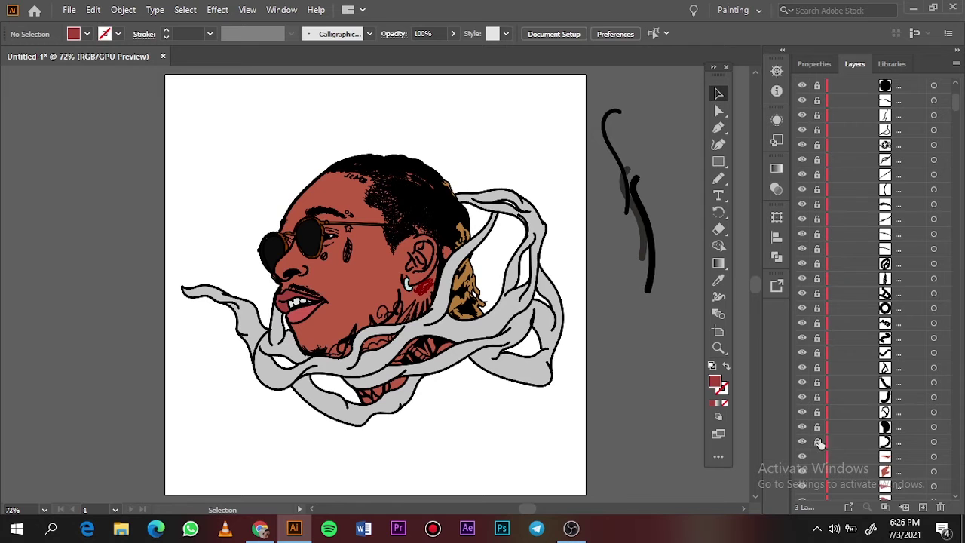
scroll(867, 302, up, 3)
click(835, 129)
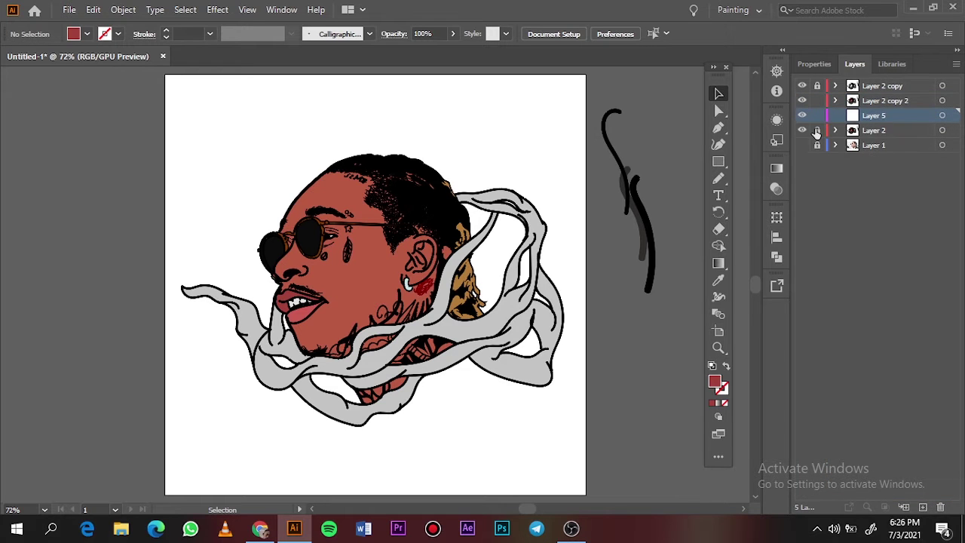
Step: Select the Layer 2 copy 2 layer and the grey smoke shapes around the neck
key(a)
click(363, 298)
key(Delete)
mouse_move(209, 417)
mouse_down()
mouse_move(551, 310)
mouse_move(579, 323)
mouse_up()
scroll(522, 286, up, 3)
click(526, 250)
Step: Undo the red face, grey smoke and pink teeth colour fills
key(ctrl+z)
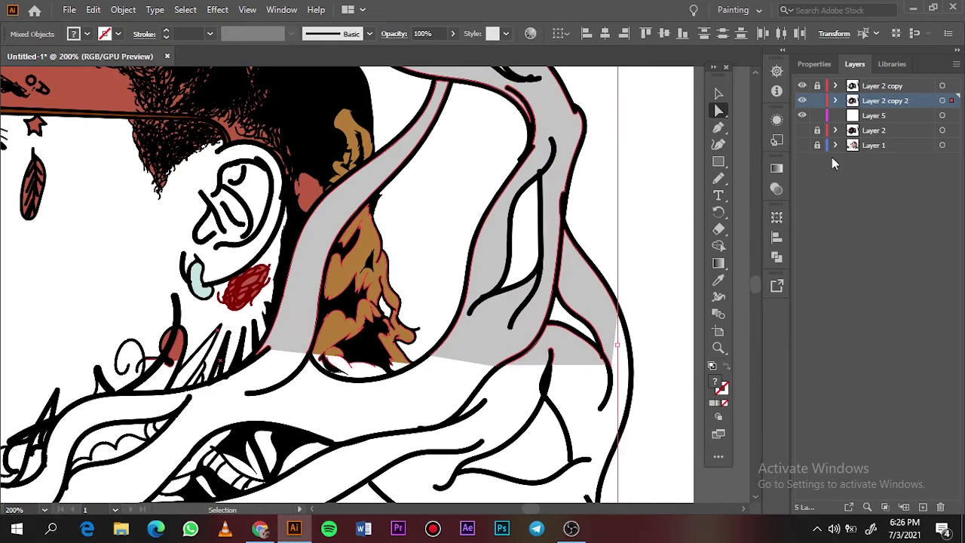
key(ctrl+z)
drag(890, 106, 923, 506)
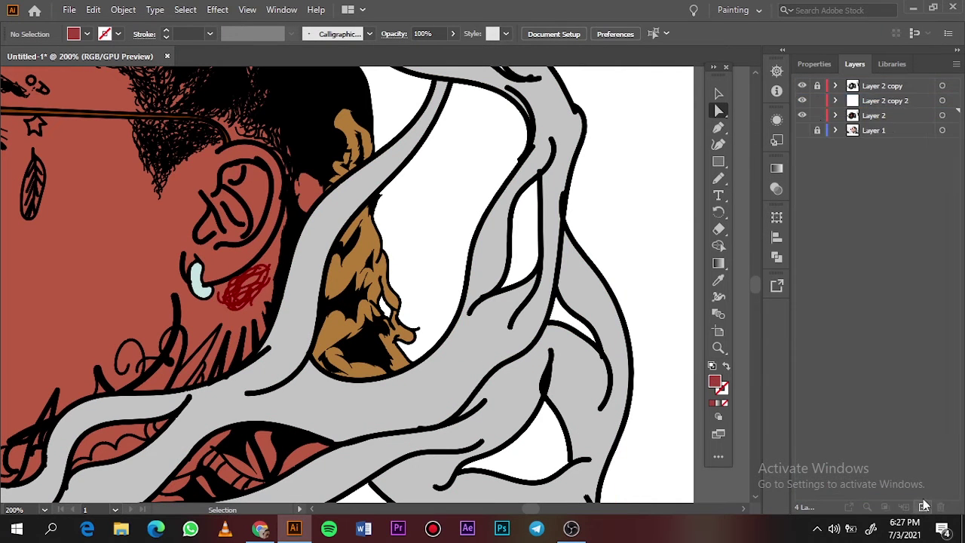
key(ctrl+1)
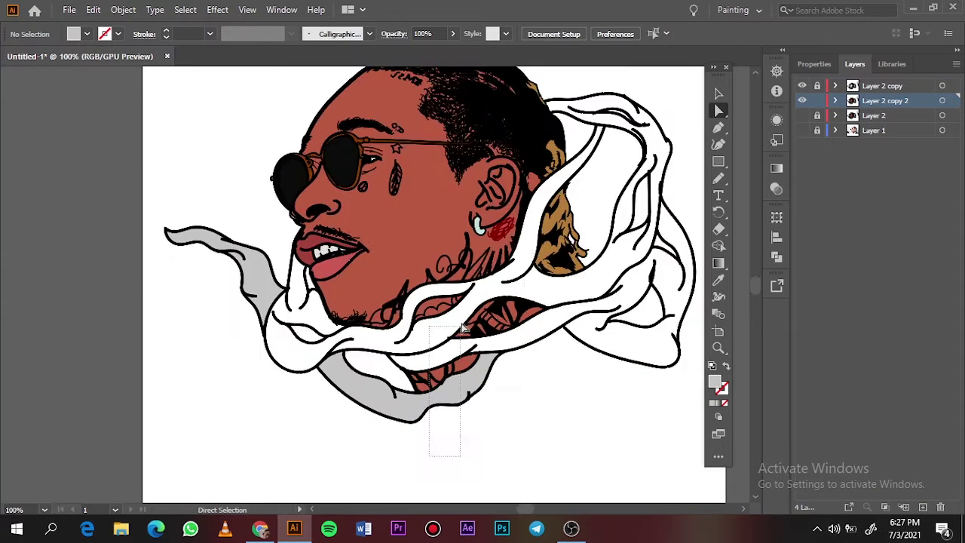
key(ctrl+plus)
key(ctrl+plus)
key(ctrl+plus)
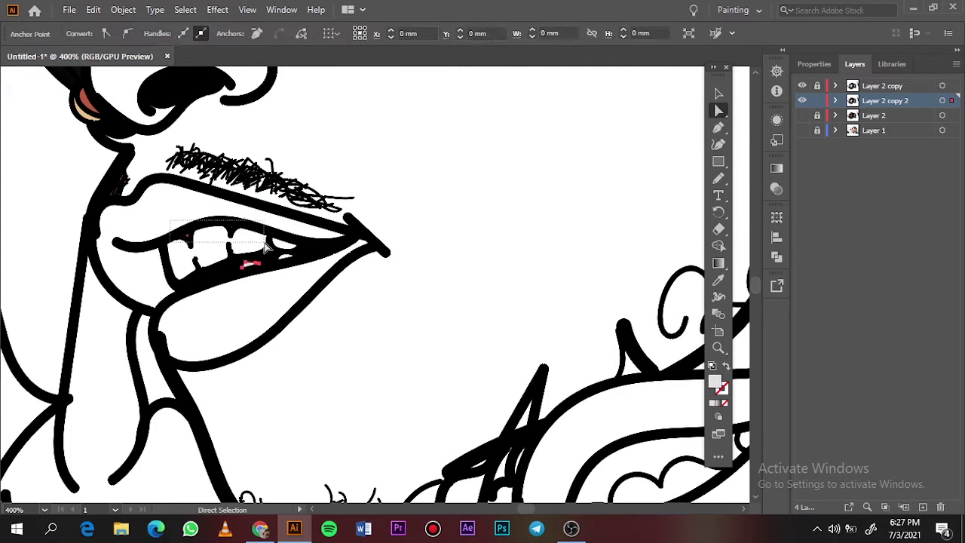
scroll(249, 259, up, 3)
key(ctrl+a)
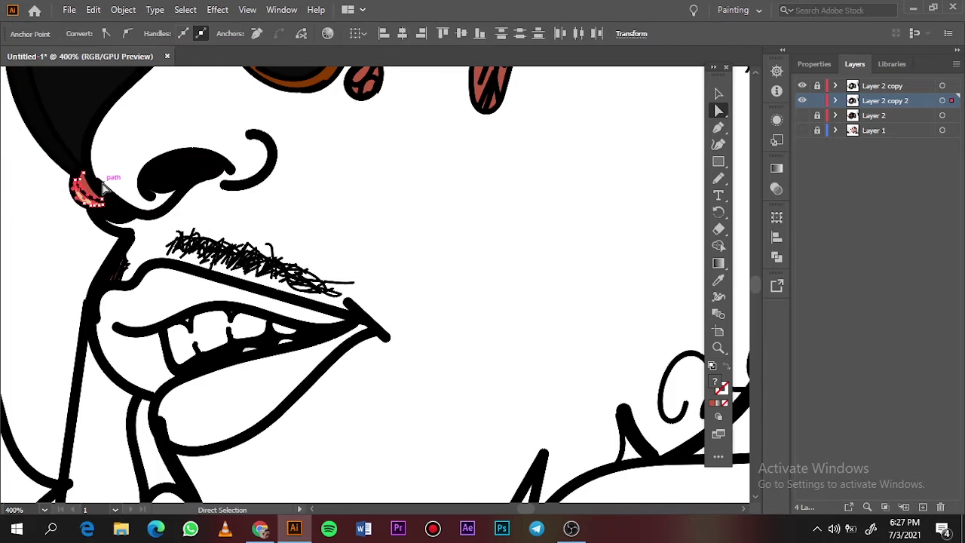
Step: Fit the artboard in view and step back to when Layer 5 was added
scroll(190, 215, up, 2)
click(189, 216)
key(ctrl+minus)
key(ctrl+minus)
key(ctrl+minus)
scroll(518, 276, up, 2)
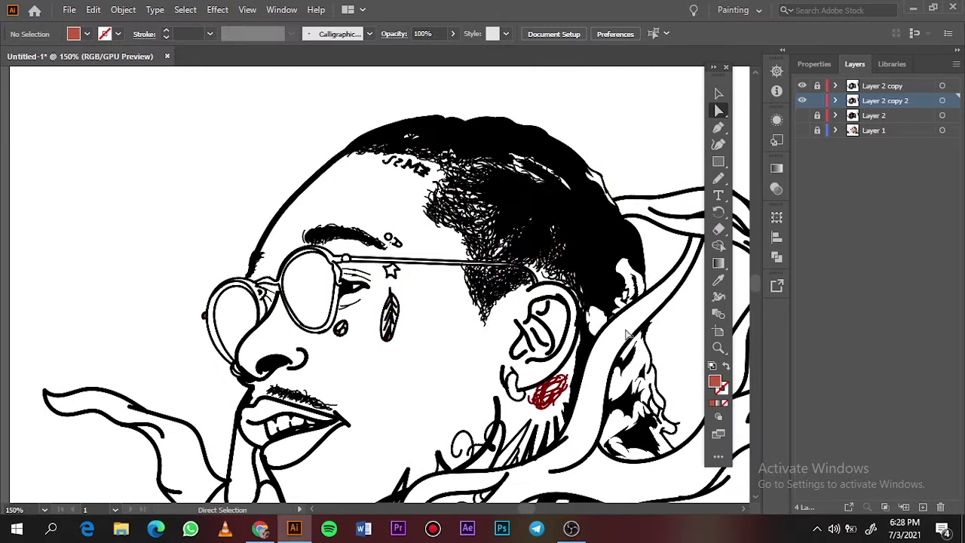
key(ctrl+0)
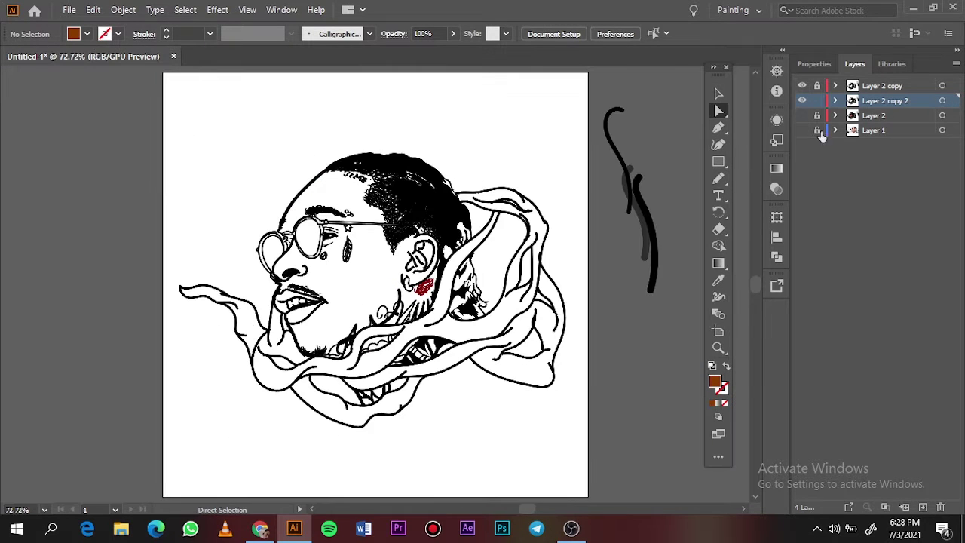
key(ctrl+l)
click(802, 146)
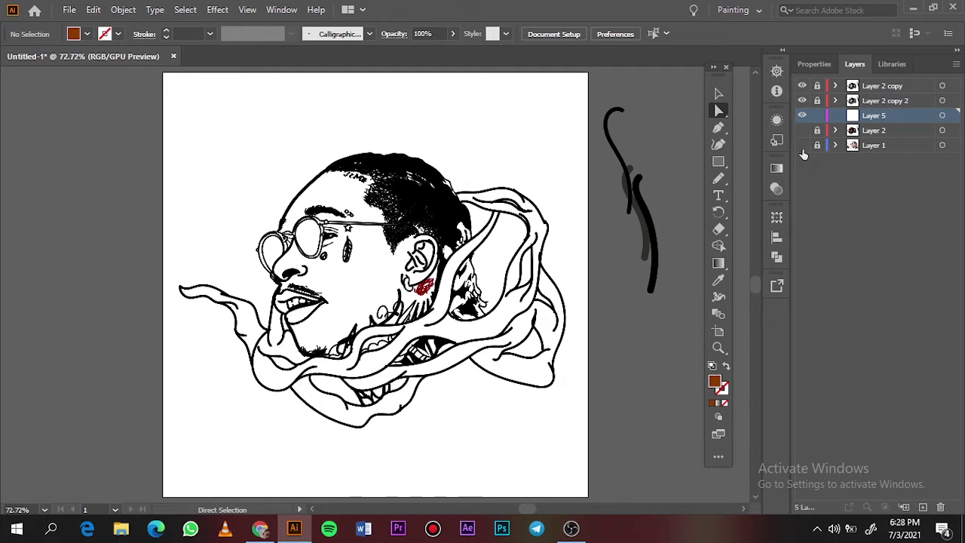
Step: Set a darker red fill and compare Layer 2 against the reference photo
click(802, 130)
key(i)
double_click(715, 381)
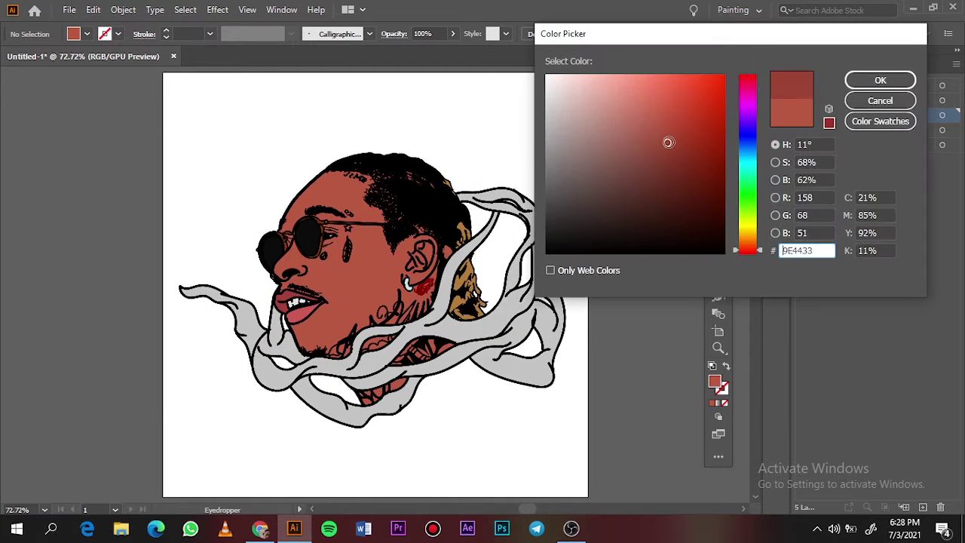
click(879, 80)
click(803, 129)
click(803, 145)
scroll(429, 305, up, 2)
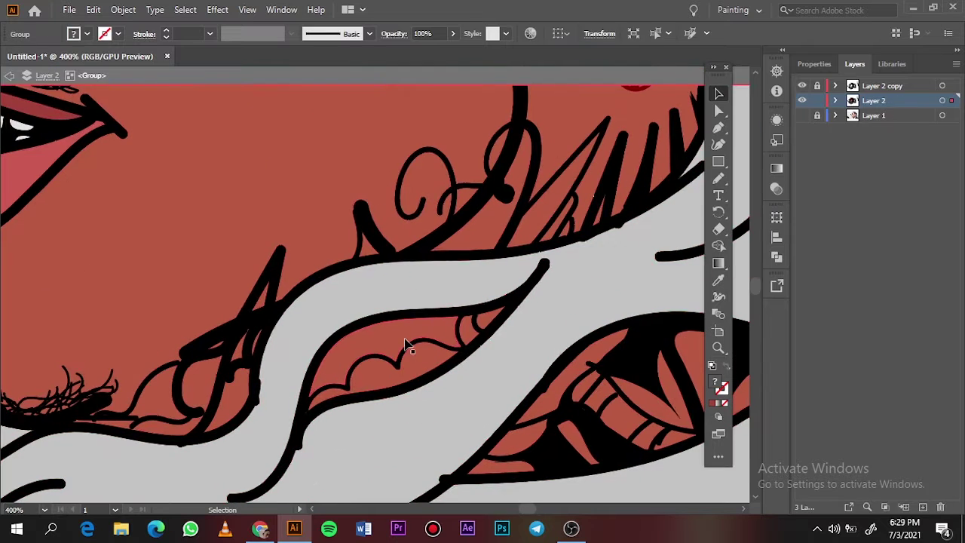
Step: Give the small neck shape a diagonal gradient from skin red to black
double_click(408, 345)
key(g)
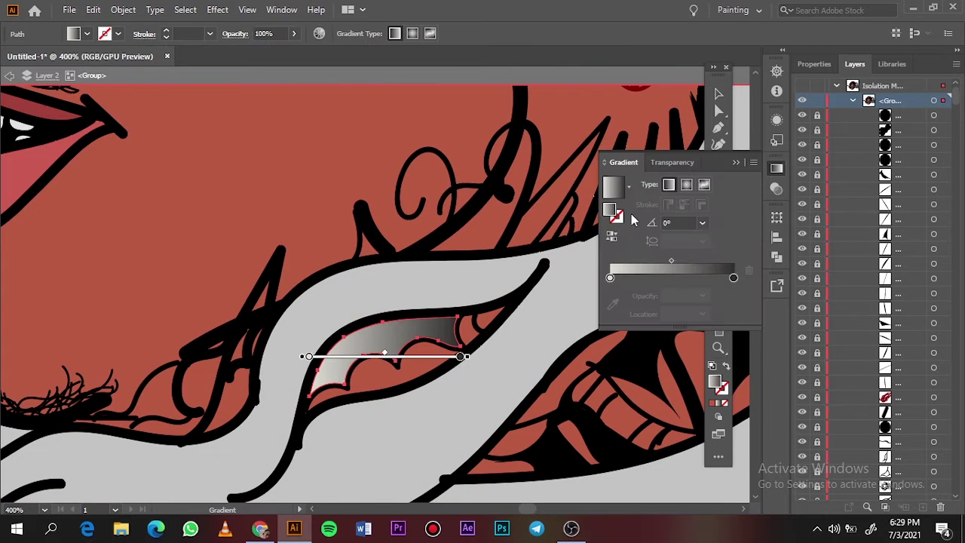
drag(349, 318, 451, 433)
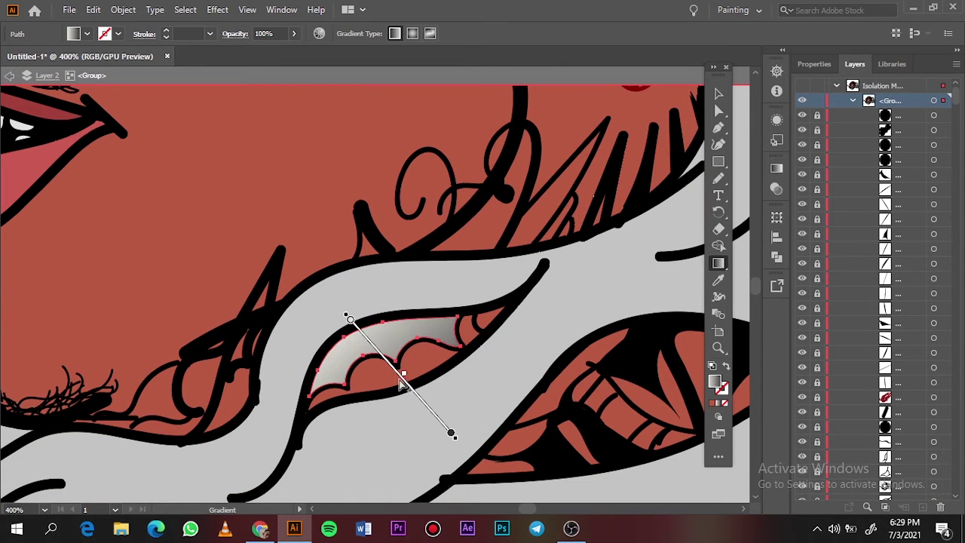
double_click(450, 432)
click(196, 440)
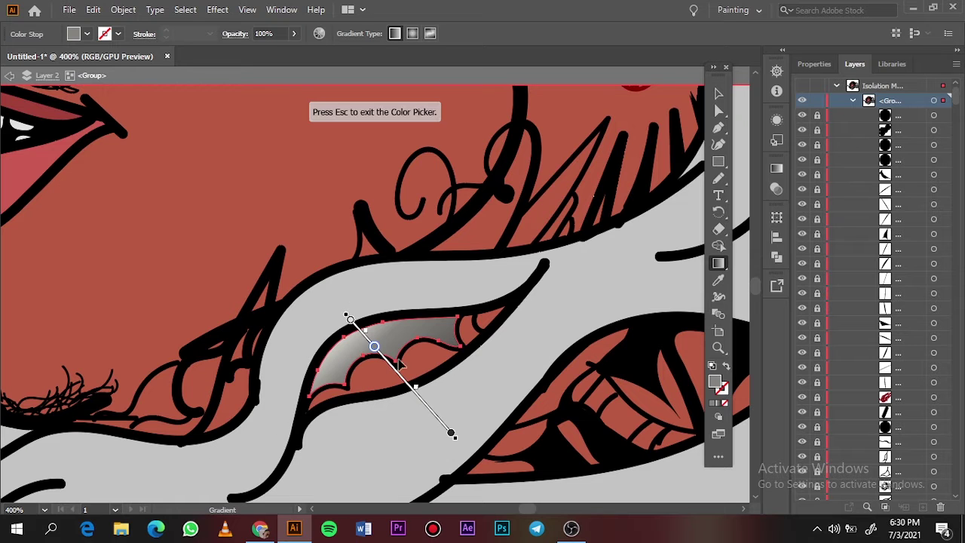
click(496, 172)
double_click(383, 357)
click(193, 410)
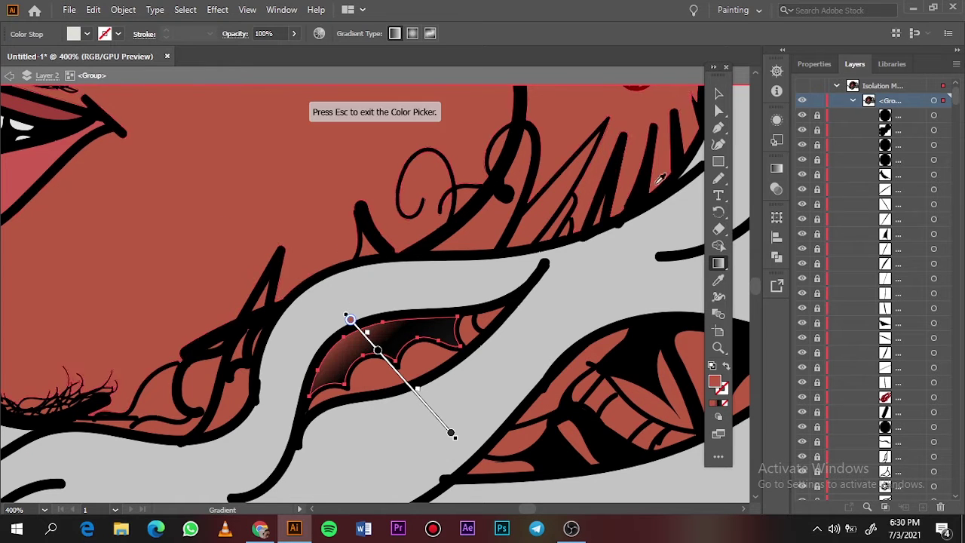
click(380, 355)
Step: Fill the lower red neck shape with dark crimson from the Fill swatches
key(v)
key(ctrl+minus)
key(ctrl+shift+a)
scroll(392, 340, down, 3)
scroll(513, 426, up, 3)
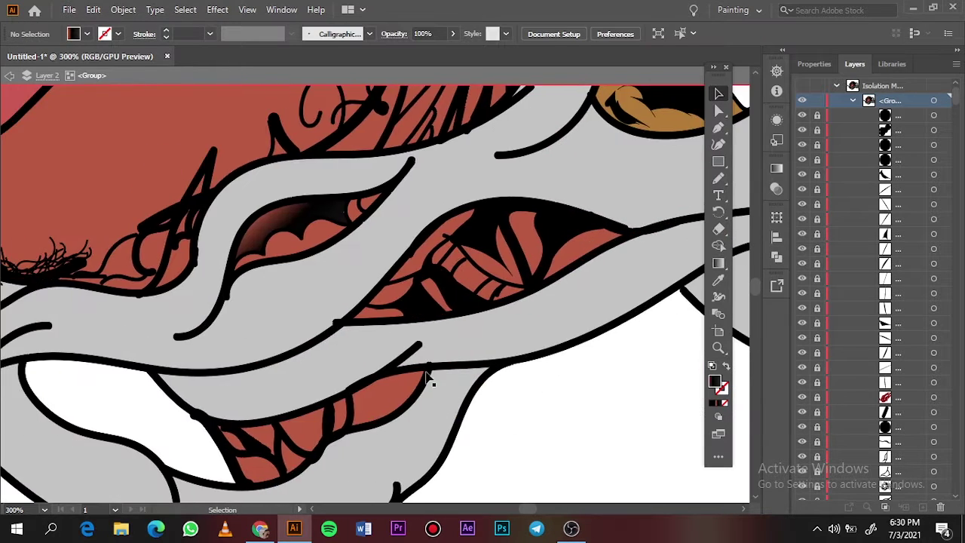
scroll(338, 424, up, 1)
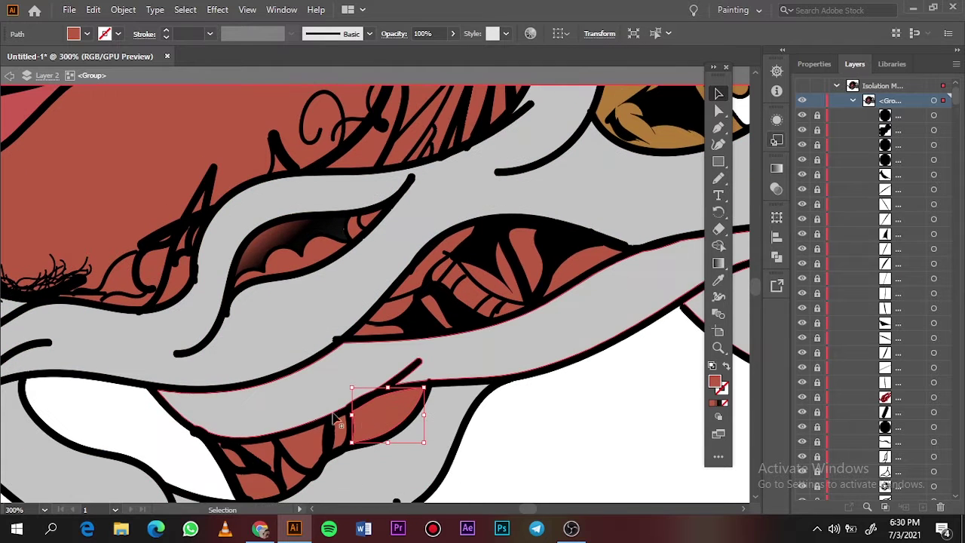
click(309, 456)
click(73, 33)
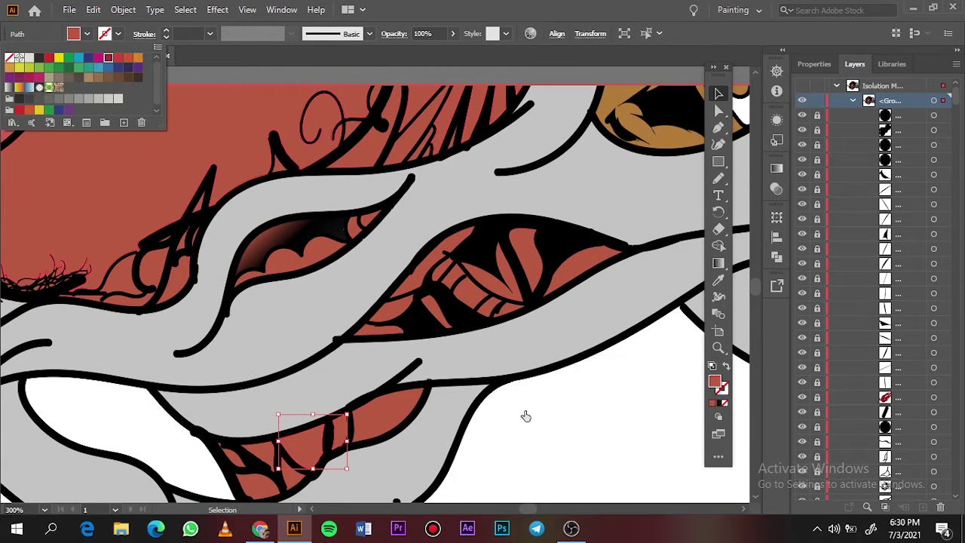
click(107, 63)
scroll(609, 414, down, 2)
scroll(564, 402, down, 2)
key(Escape)
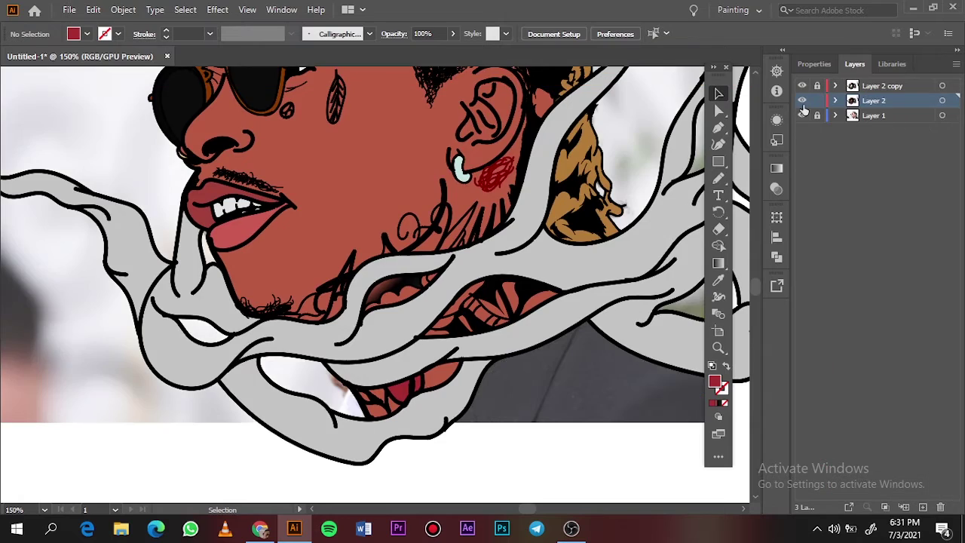
Step: Compare with the photo, then fill the small neck-gap shapes with crimson
click(802, 100)
click(802, 100)
click(803, 101)
scroll(447, 343, up, 3)
double_click(339, 468)
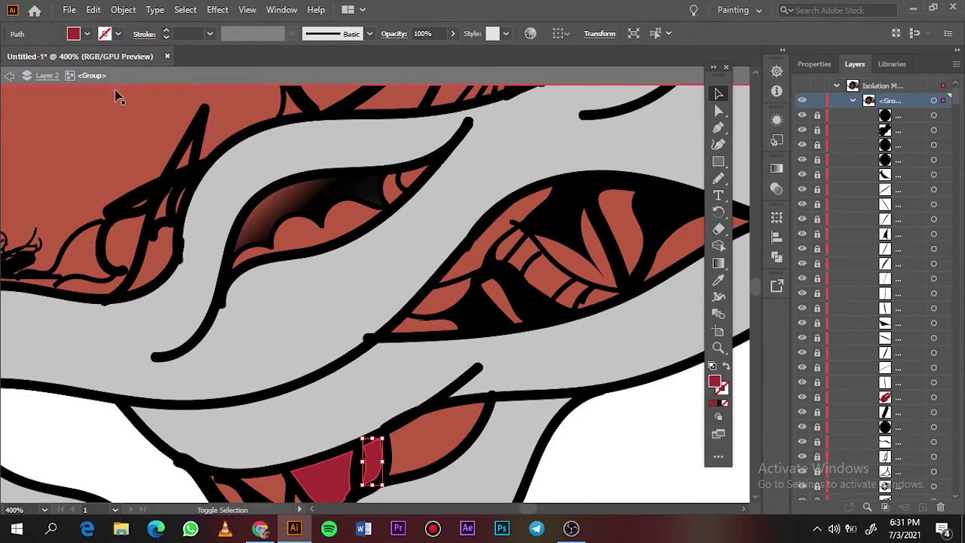
click(423, 326)
key(i)
click(340, 471)
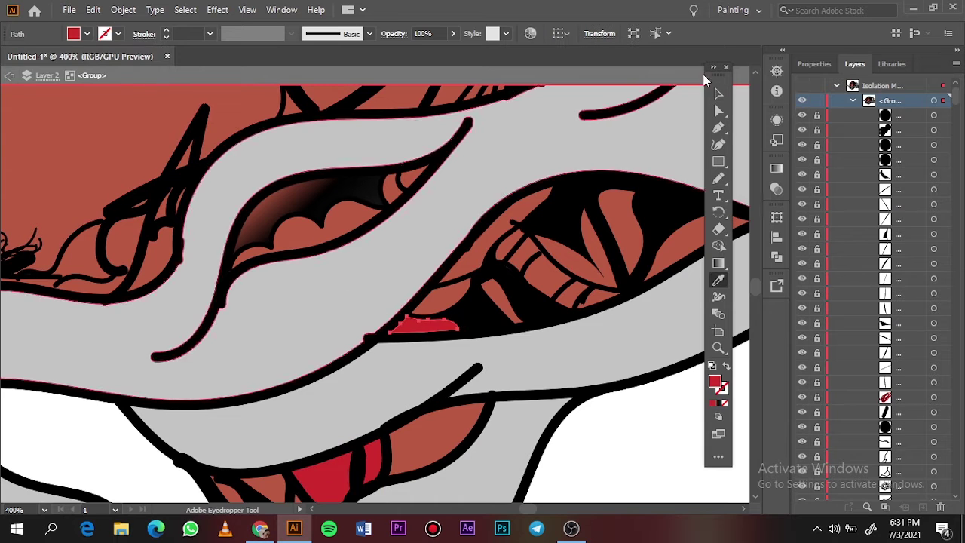
key(v)
click(415, 181)
Step: Undo back to the duplicated layer setup and select Layer 2 copy 2 with the photo hidden
key(ctrl+0)
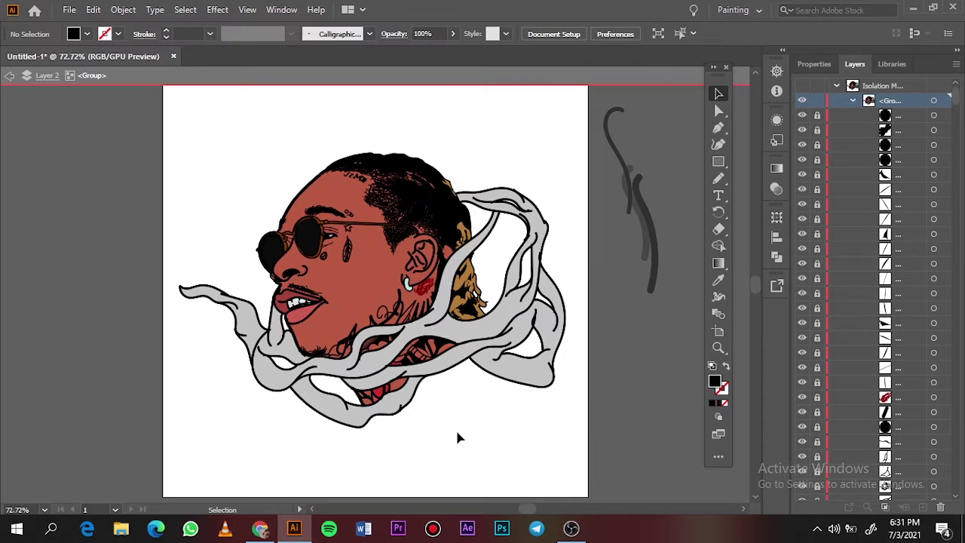
key(Escape)
click(802, 100)
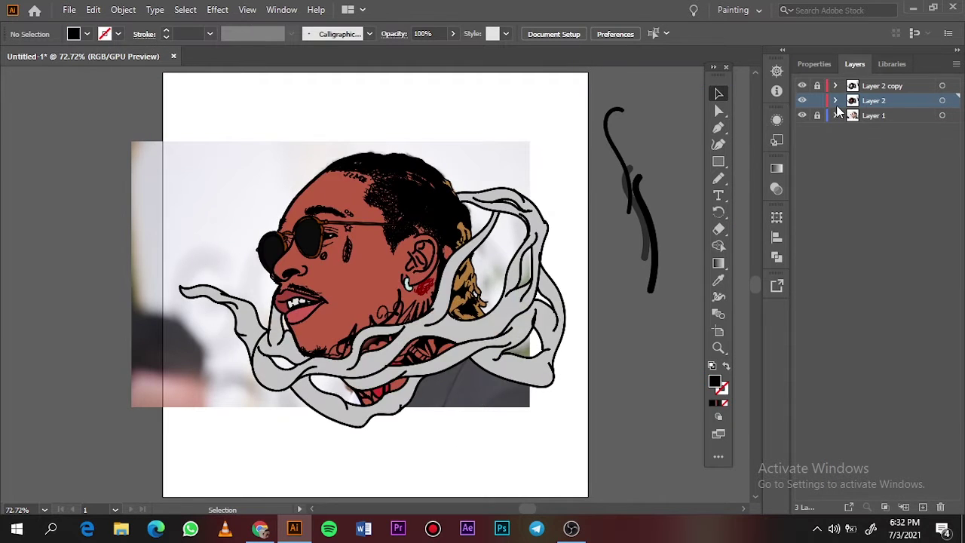
key(ctrl+z)
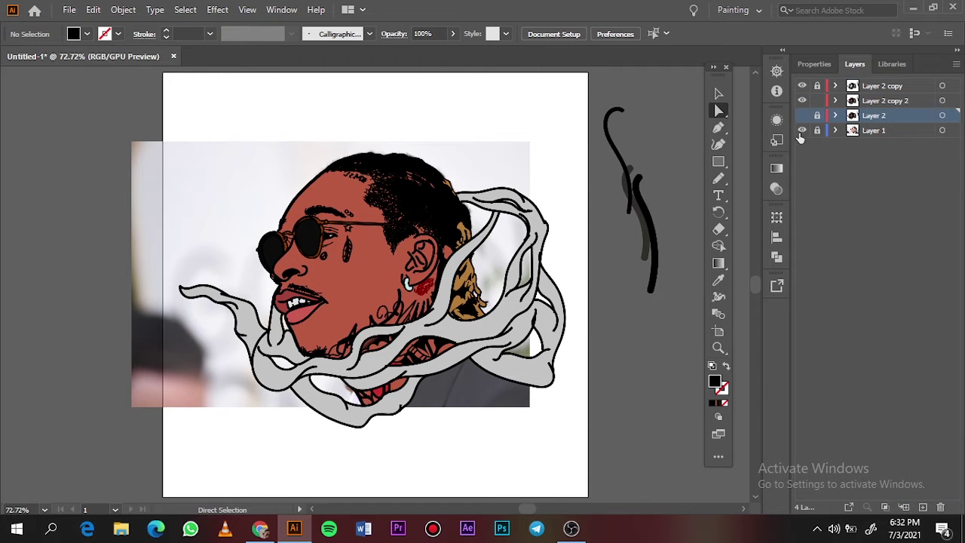
click(802, 130)
click(882, 100)
Step: Zoom in and select the stray small red path by the lips
key(ctrl+plus)
key(ctrl+plus)
key(ctrl+plus)
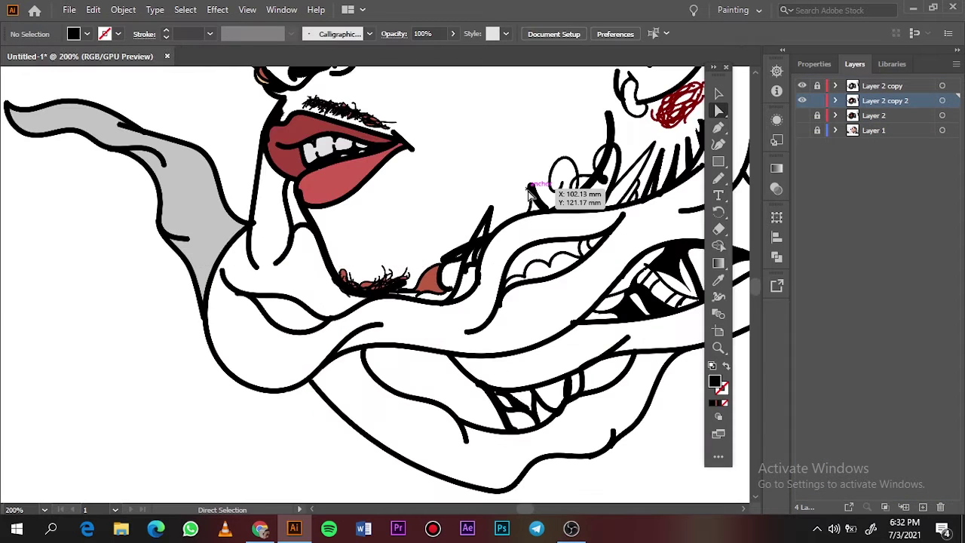
key(ctrl+plus)
key(ctrl+plus)
key(ctrl+plus)
click(443, 332)
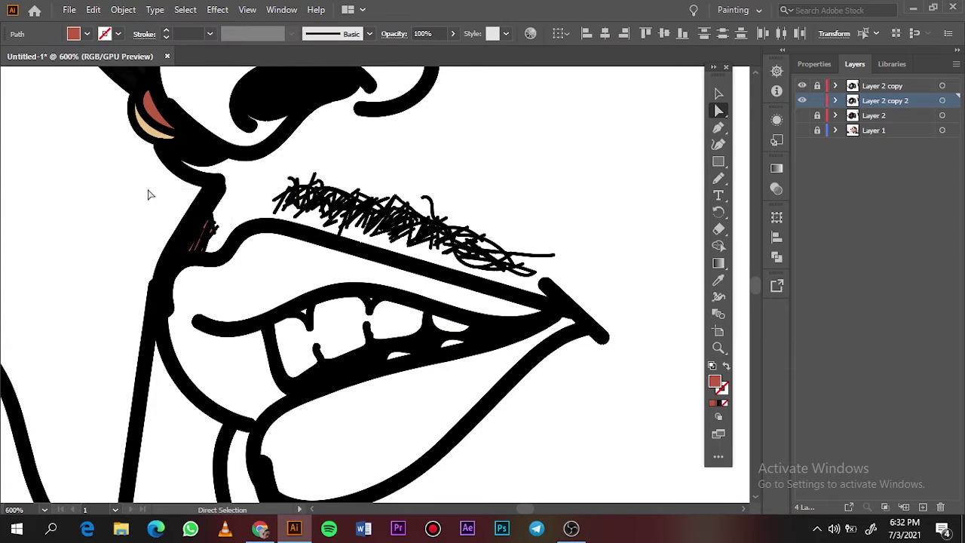
scroll(180, 271, up, 3)
key(ctrl+1)
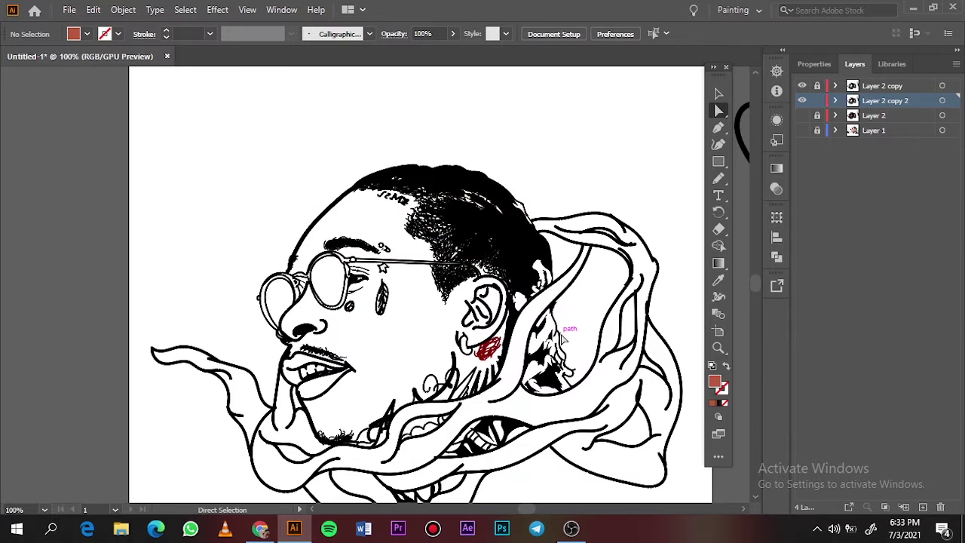
Step: Choose a darker red fill in the Color Picker on the coloured artwork layer
click(873, 115)
click(803, 116)
double_click(715, 382)
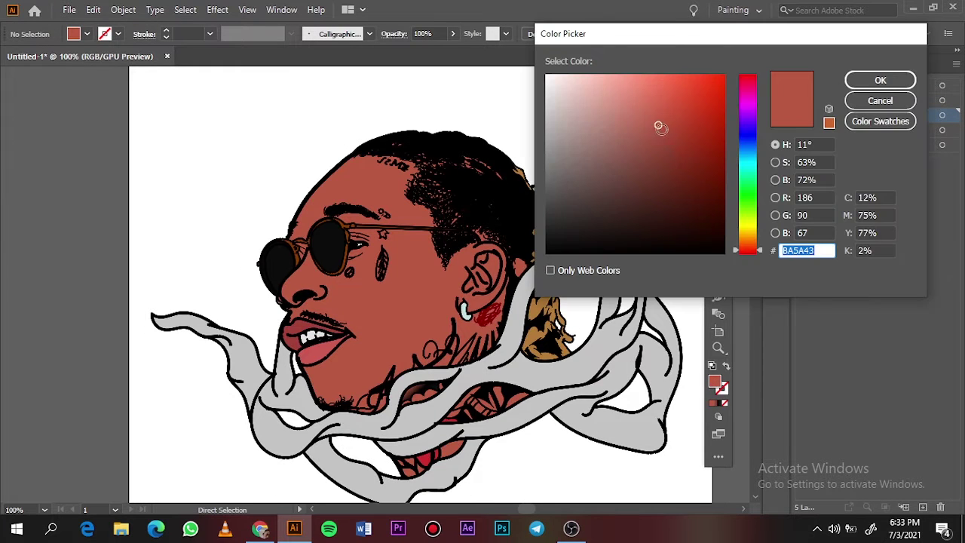
drag(757, 253, 758, 251)
key(Escape)
key(i)
double_click(715, 385)
click(880, 80)
key(ctrl+plus)
Step: Draw a shadow shape under the glasses and extend it down the cheek
scroll(474, 256, up, 1)
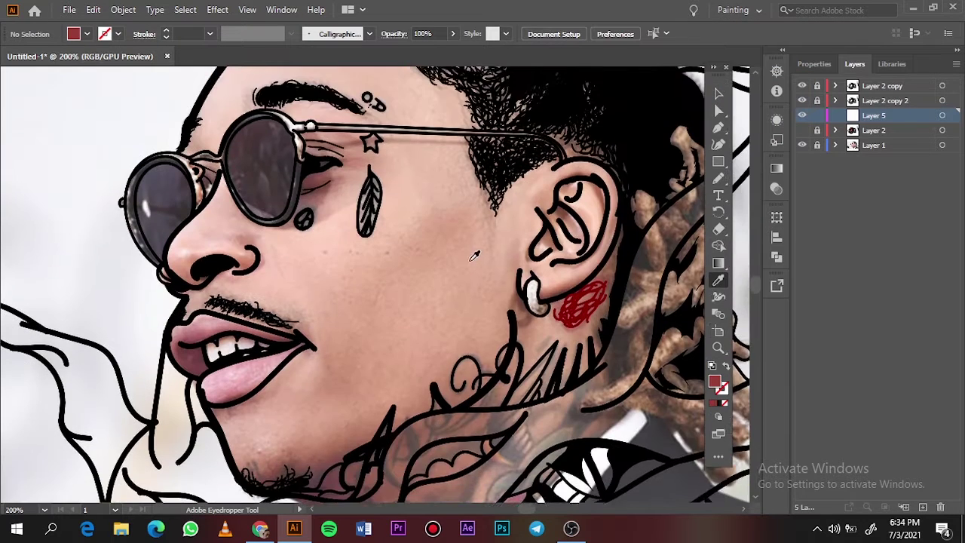
key(ctrl+plus)
key(ctrl+plus)
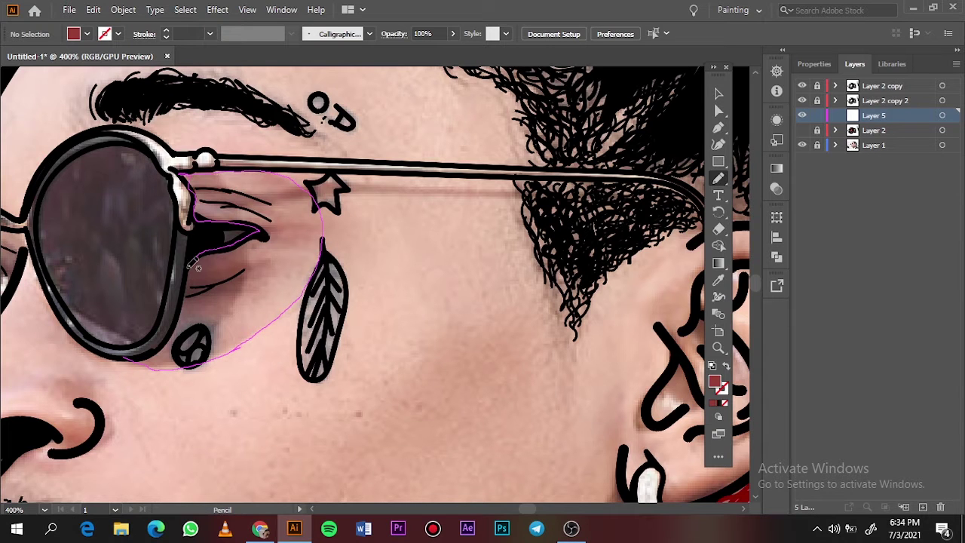
drag(143, 364, 307, 291)
scroll(143, 364, up, 4)
ctrl+click(288, 347)
scroll(264, 163, up, 10)
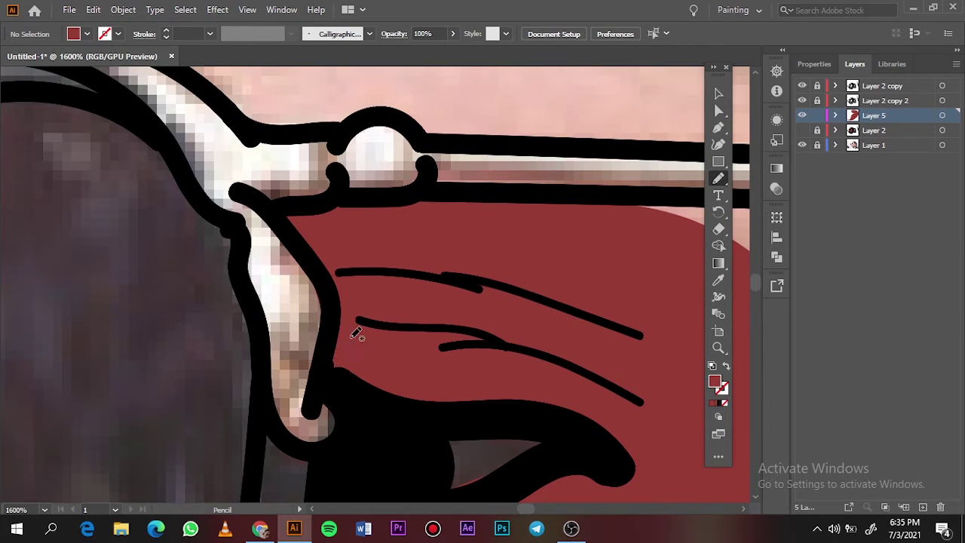
key(ctrl+0)
scroll(351, 240, up, 5)
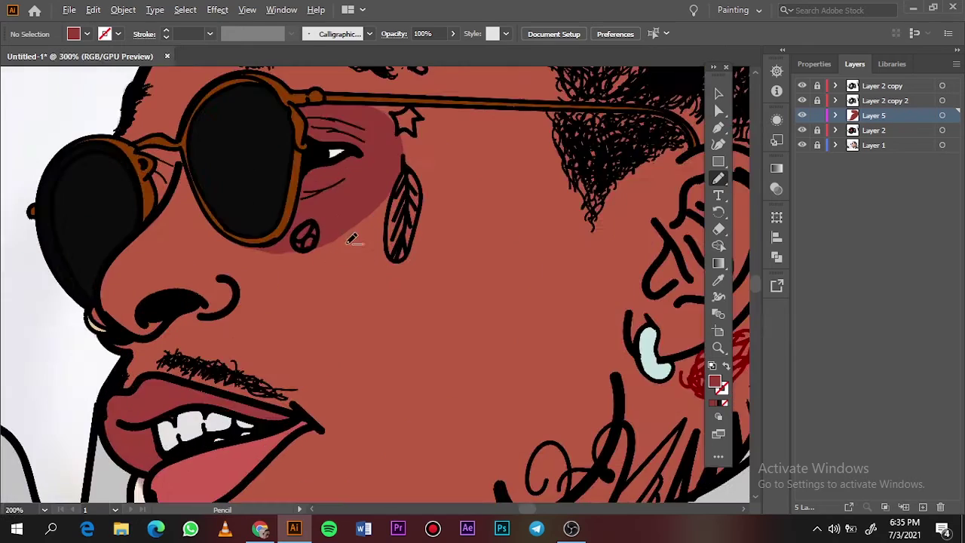
Step: Give the cheek shadow shape the dark red fill and compare with the photo
ctrl+click(345, 222)
double_click(714, 381)
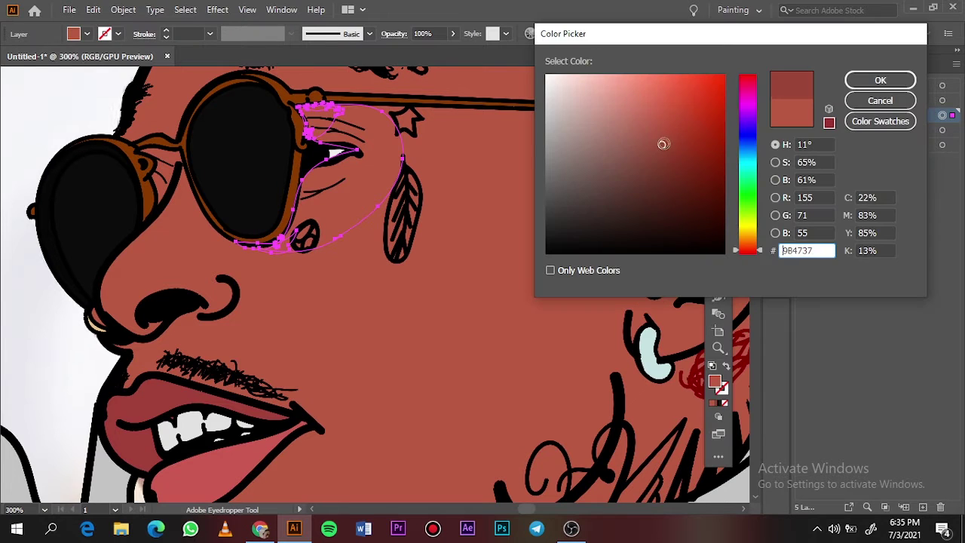
click(880, 80)
key(ctrl+0)
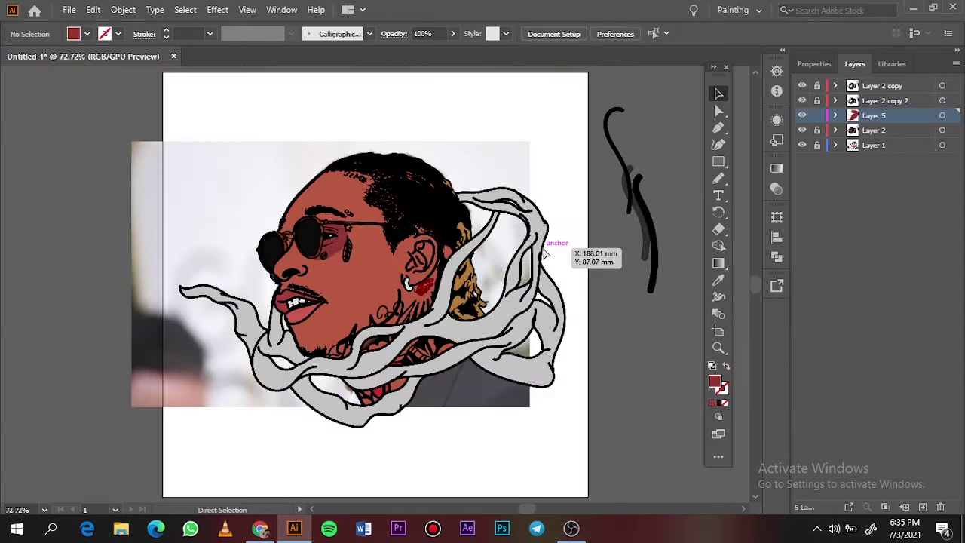
scroll(383, 286, up, 5)
click(802, 129)
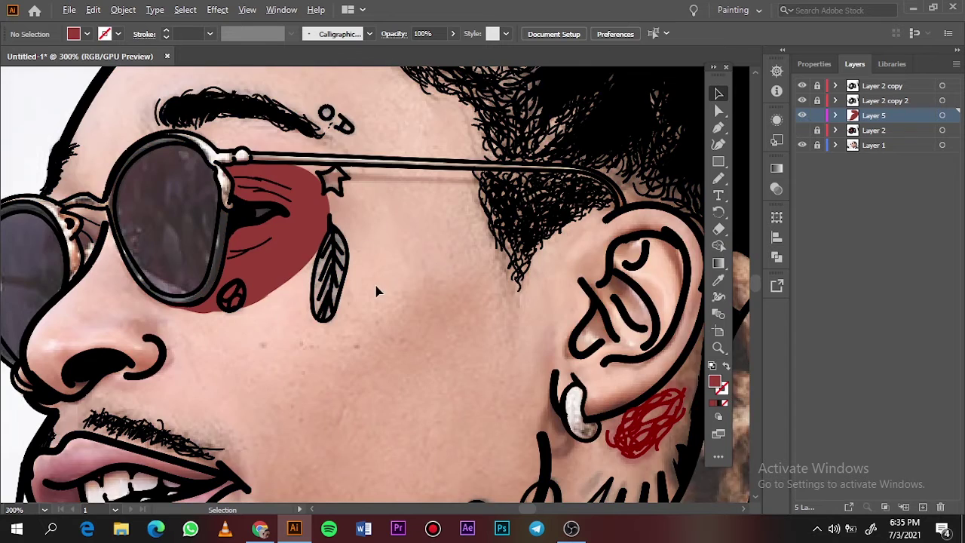
Step: Draw a freehand dark red shadow along the jaw and cheek, then show the coloured layer
scroll(336, 403, down, 3)
scroll(336, 404, down, 1)
key(n)
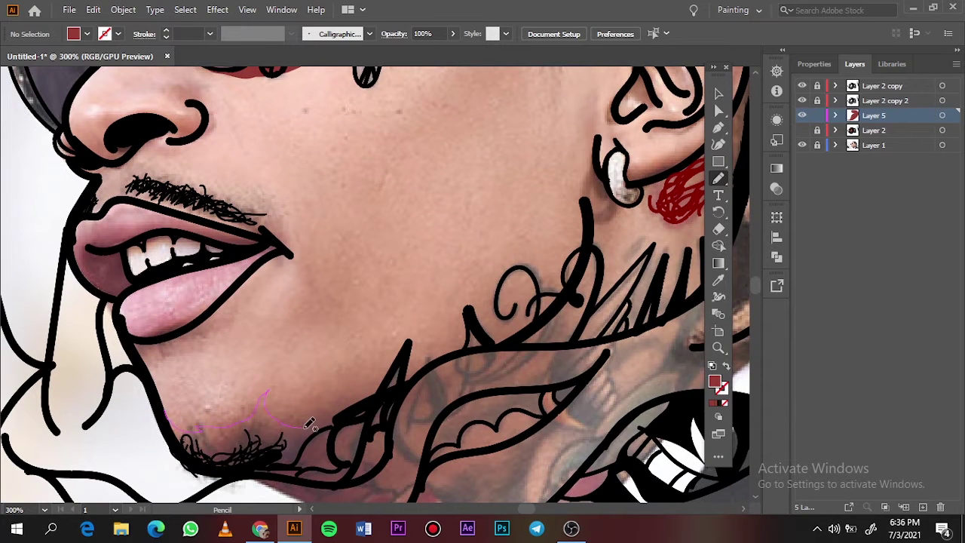
drag(226, 471, 172, 428)
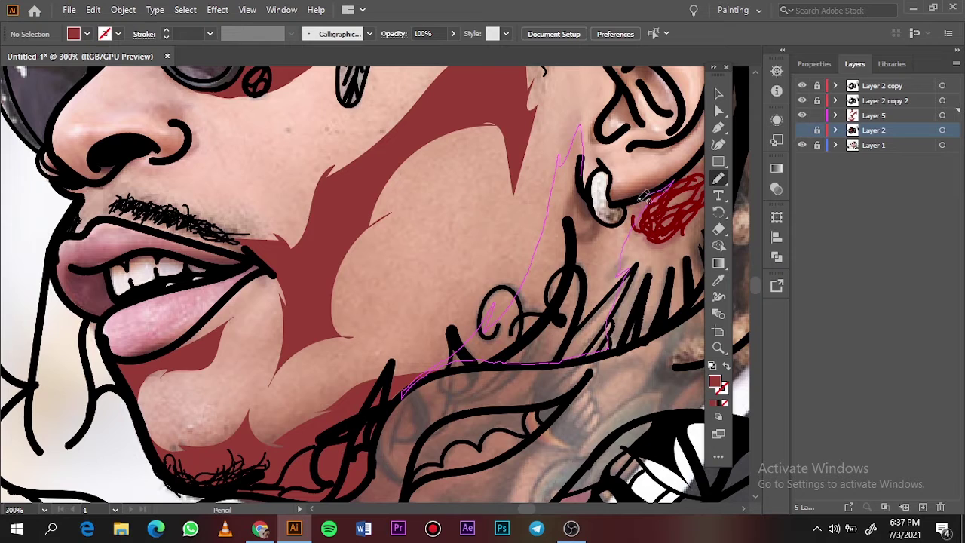
key(ctrl+0)
click(802, 130)
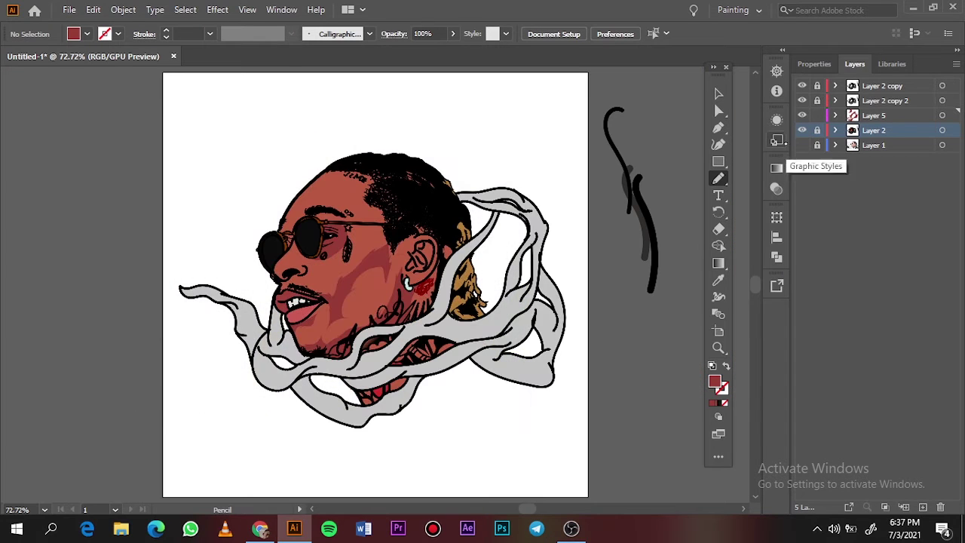
Step: Draw dark red shadows along the ear, earlobe and inner ear, then recolour the shading shapes
click(803, 130)
click(803, 144)
scroll(417, 256, up, 5)
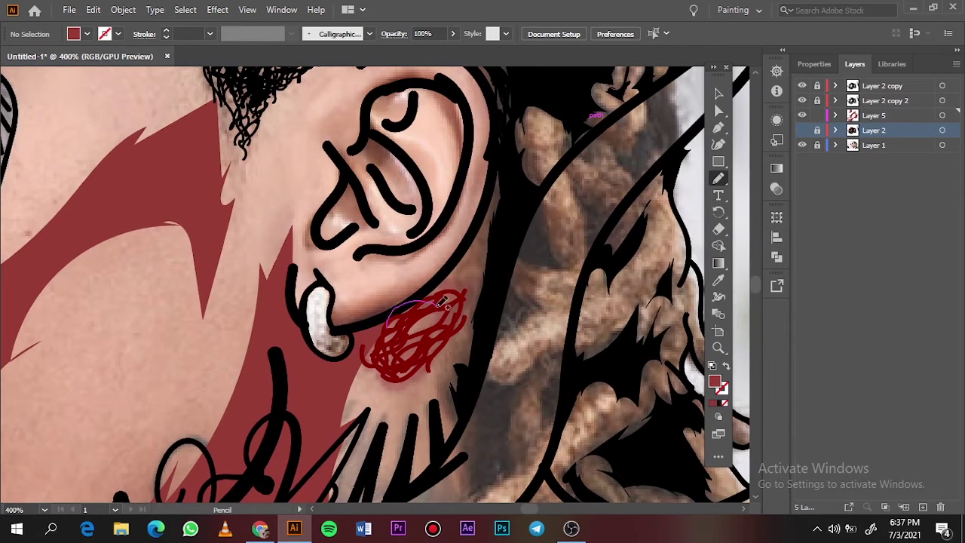
drag(445, 302, 485, 130)
scroll(474, 196, up, 3)
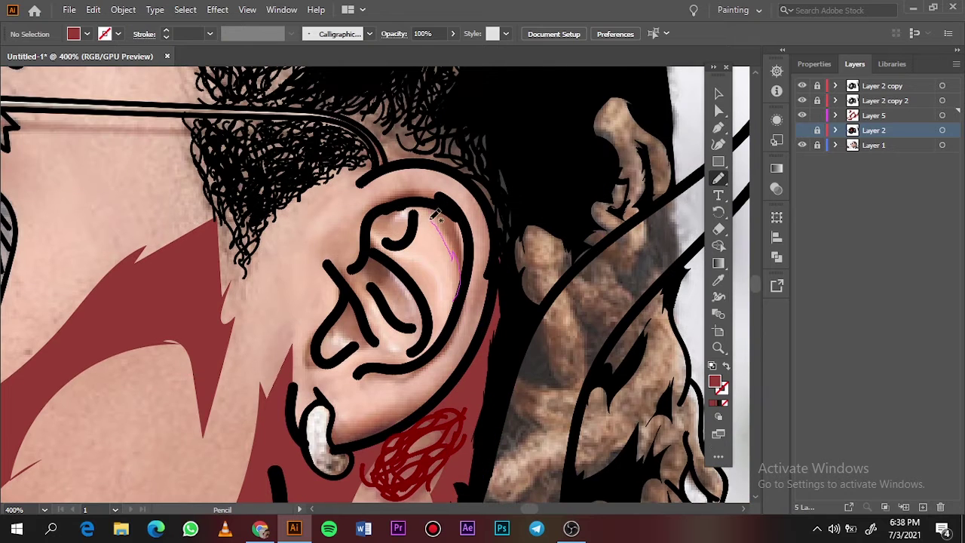
drag(424, 286, 456, 321)
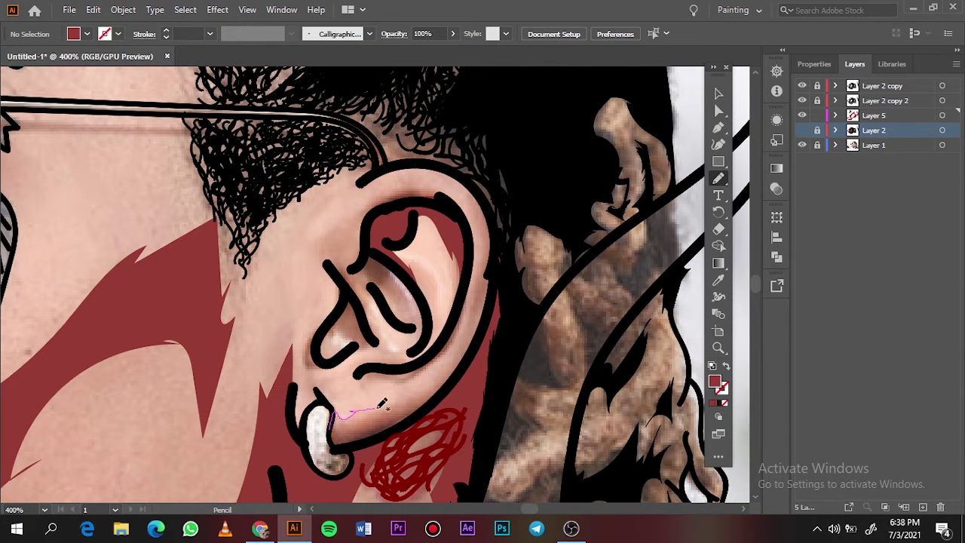
drag(381, 404, 325, 383)
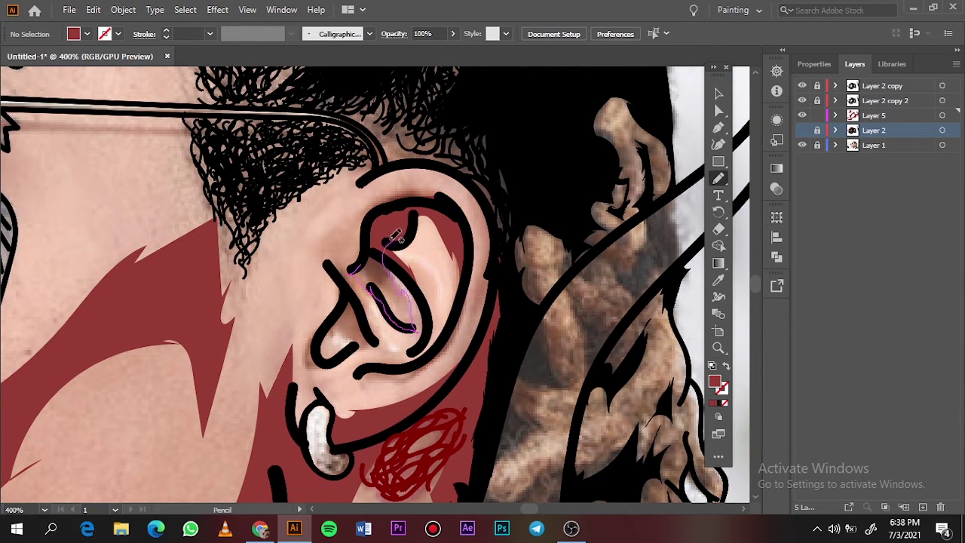
drag(393, 237, 407, 204)
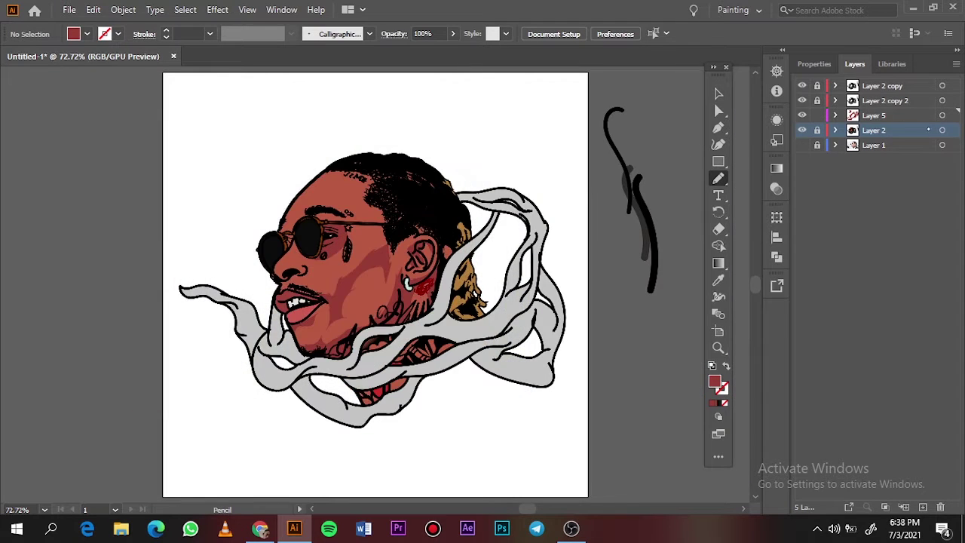
click(943, 114)
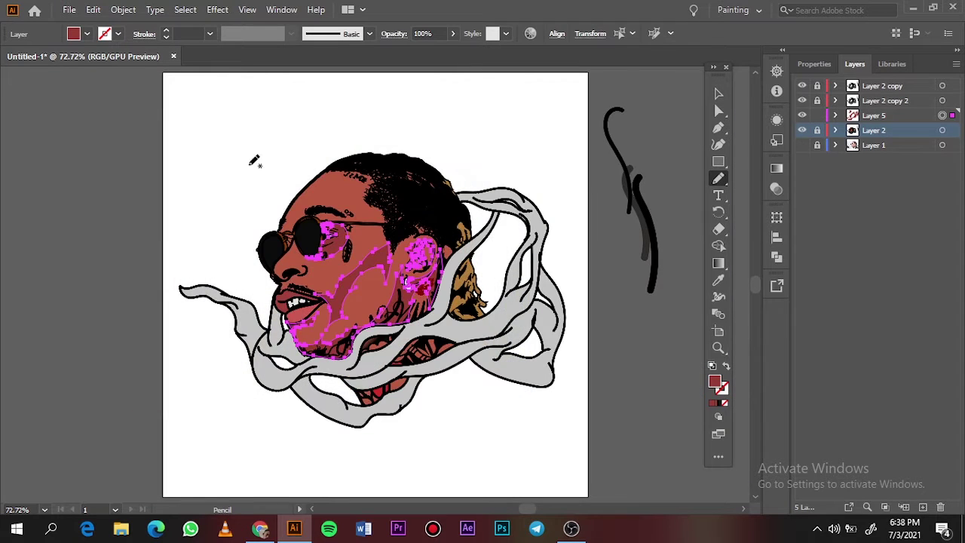
click(93, 10)
click(377, 259)
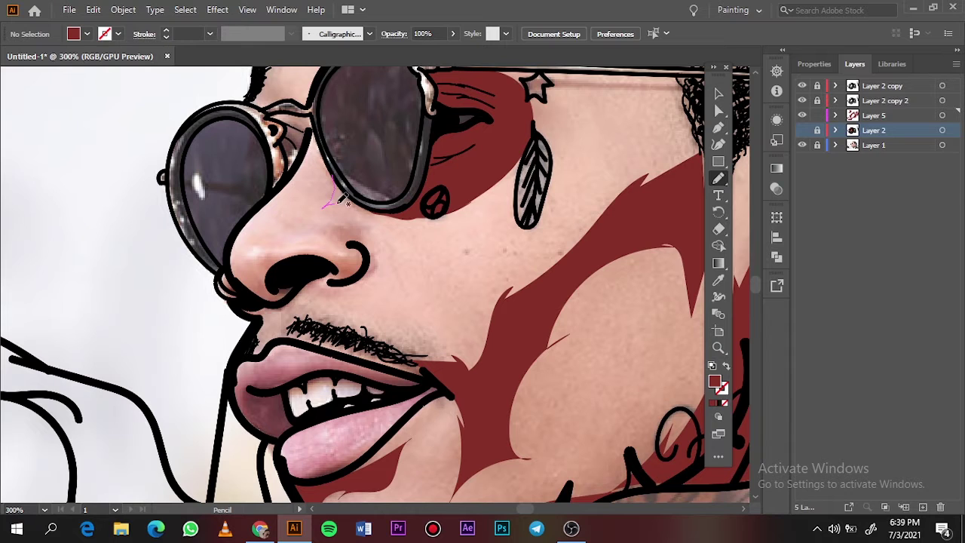
Step: Add shadows along the lower lens edge, nostril to lip, moustache and eyebrow
drag(338, 195, 340, 174)
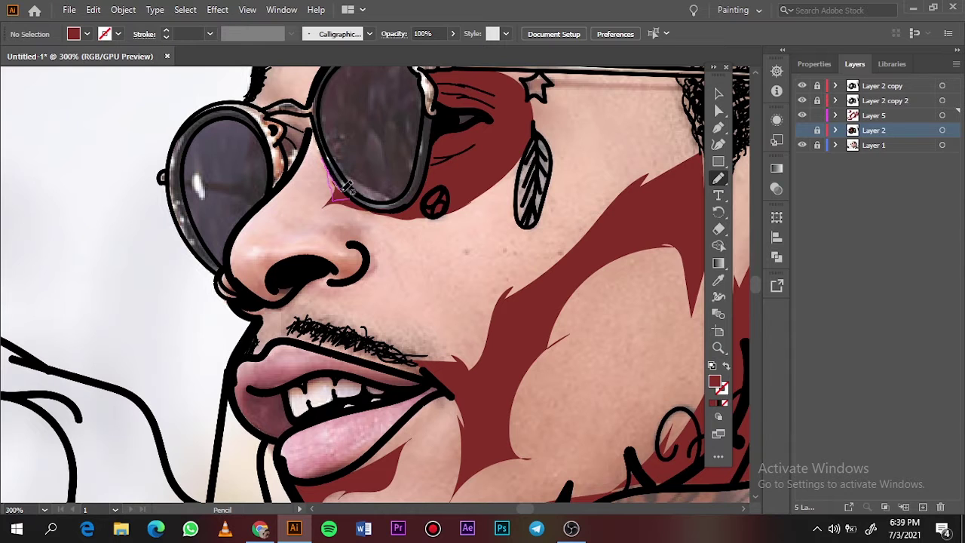
scroll(343, 185, up, 1)
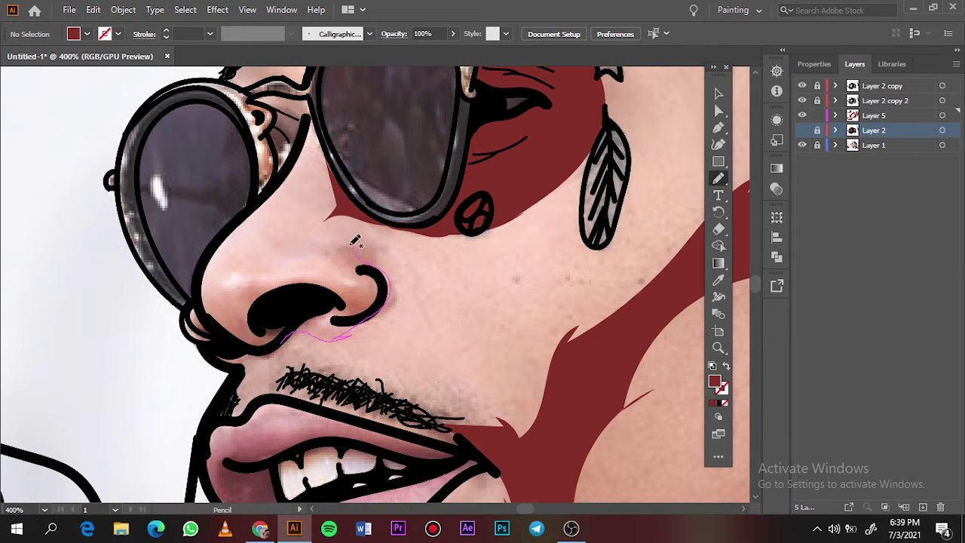
drag(239, 304, 256, 373)
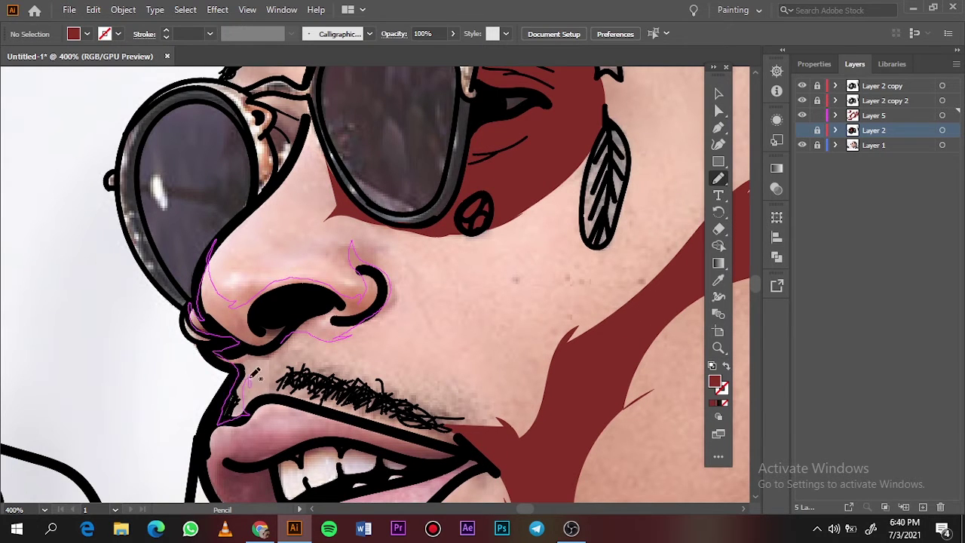
mouse_move(427, 415)
mouse_down()
mouse_move(483, 441)
mouse_move(266, 390)
mouse_up()
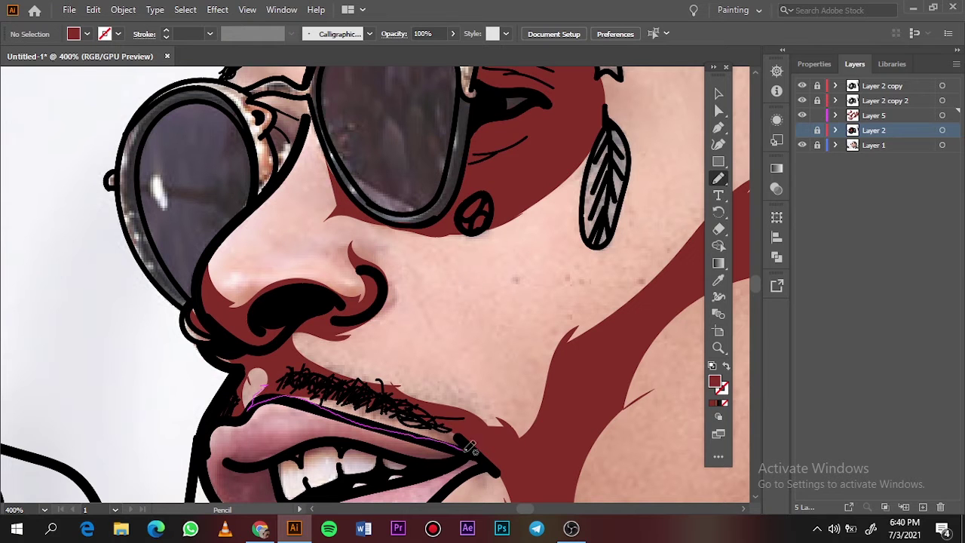
scroll(218, 249, down, 4)
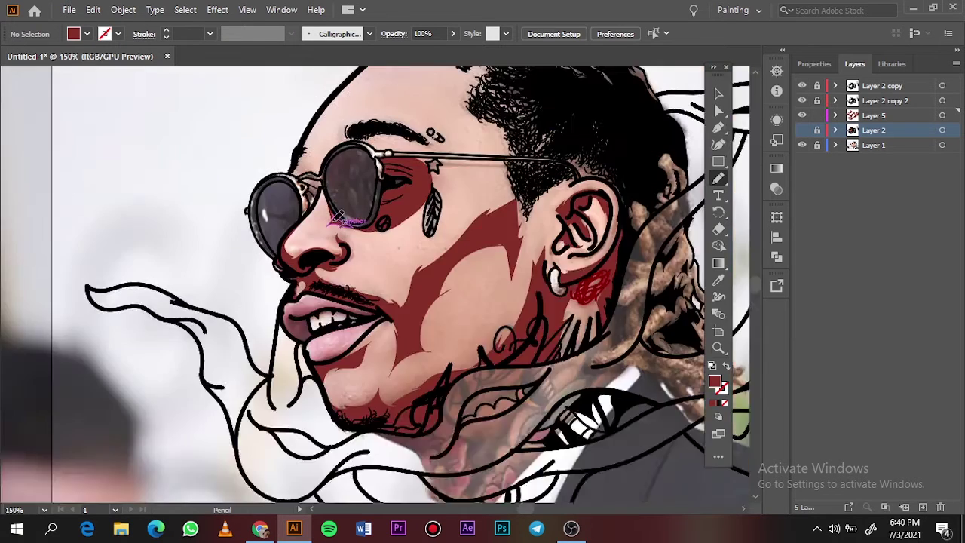
scroll(246, 262, up, 4)
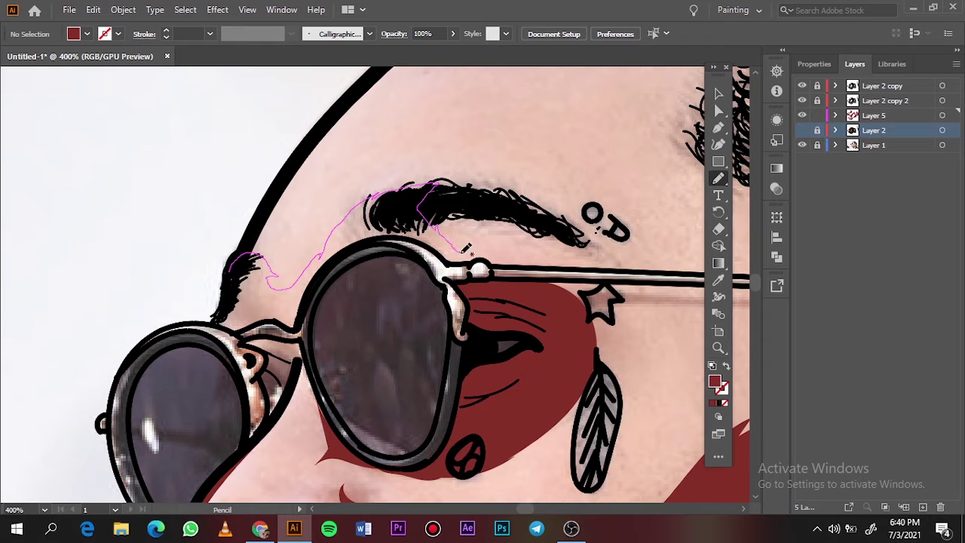
drag(293, 324, 230, 260)
Step: Add shadows on the cheek, between hair and cheek, and under the lower hair
key(ctrl+0)
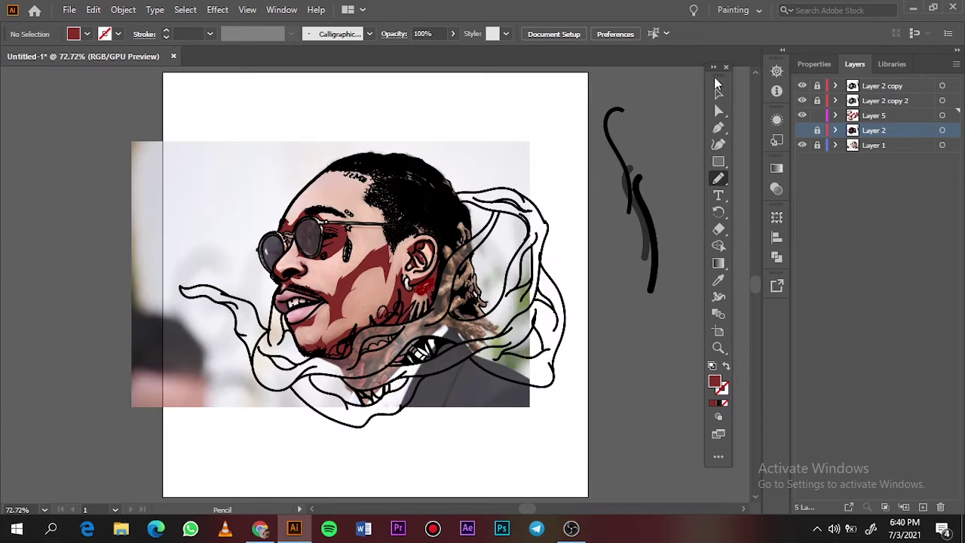
click(801, 145)
scroll(355, 249, up, 3)
scroll(355, 249, up, 2)
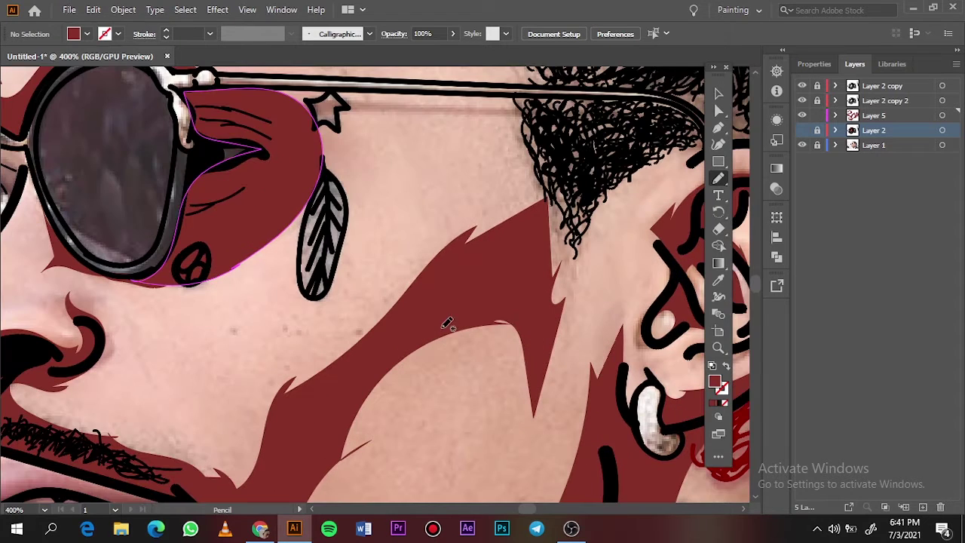
drag(445, 323, 551, 200)
scroll(610, 258, up, 1)
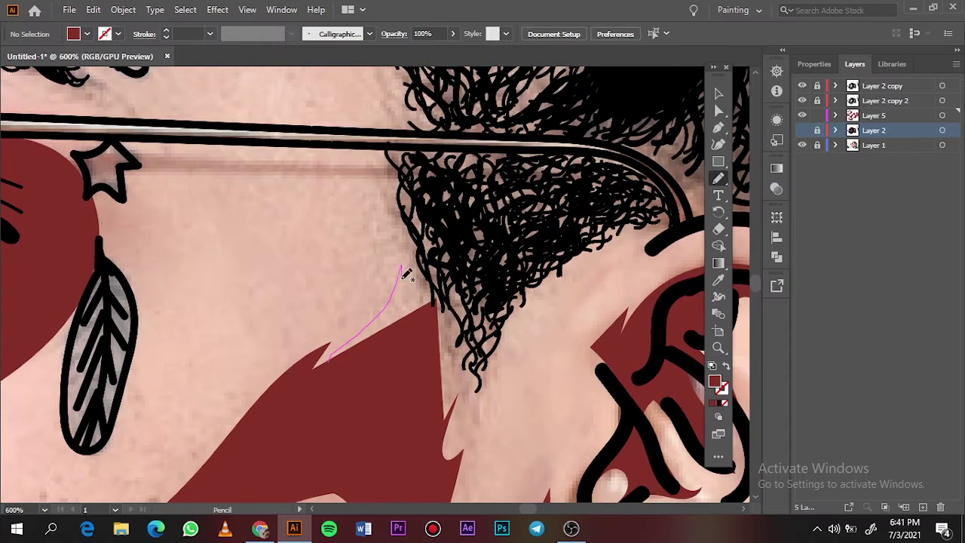
drag(406, 274, 335, 355)
scroll(672, 139, down, 1)
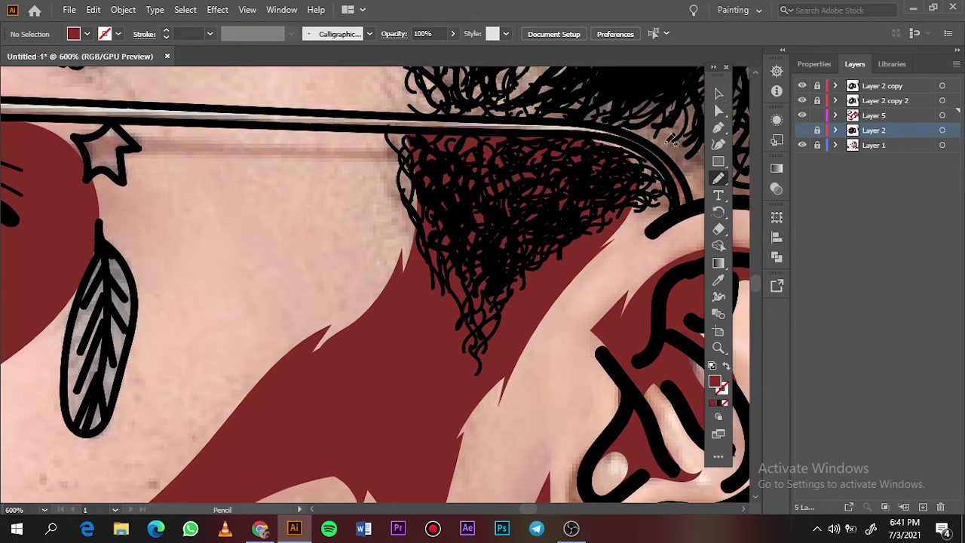
scroll(671, 139, up, 2)
scroll(671, 139, up, 1)
drag(497, 355, 491, 313)
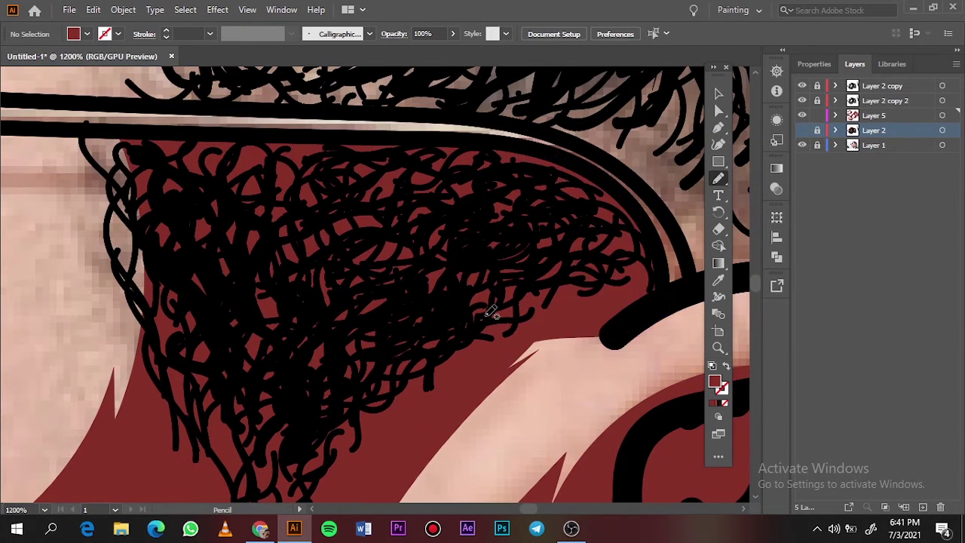
Step: Trace dark red shadows on the forehead, around the hairline and along the glasses arm
key(ctrl+0)
scroll(353, 200, up, 3)
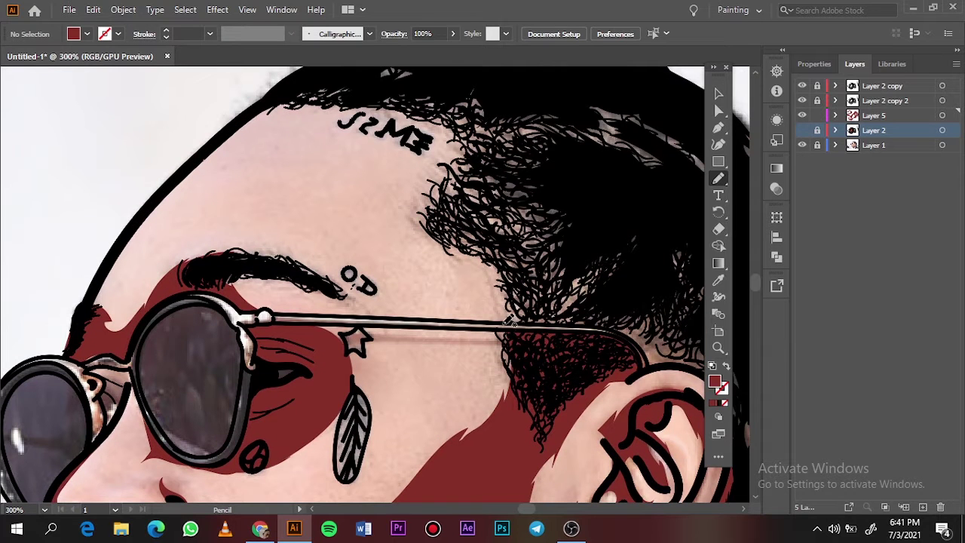
drag(511, 320, 502, 323)
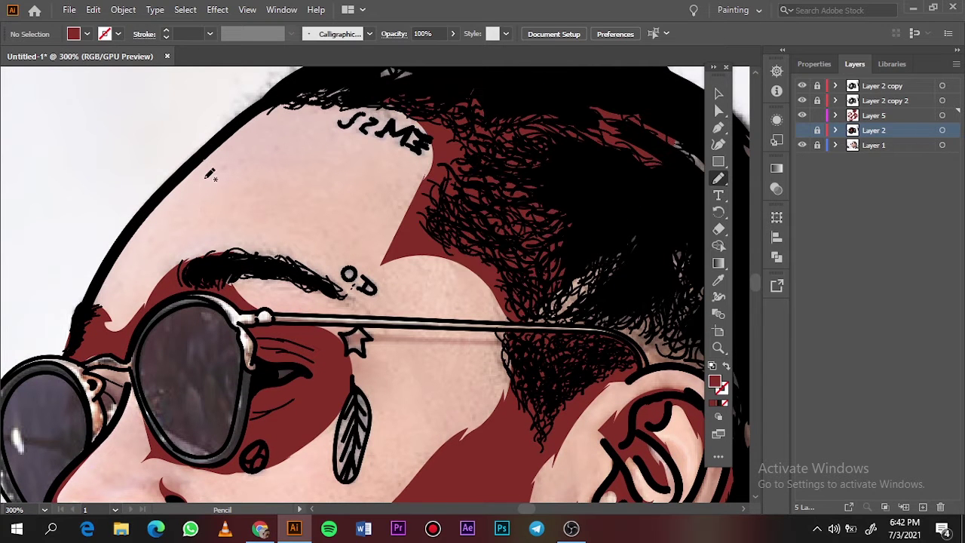
drag(210, 174, 520, 389)
scroll(407, 325, up, 3)
drag(392, 431, 294, 323)
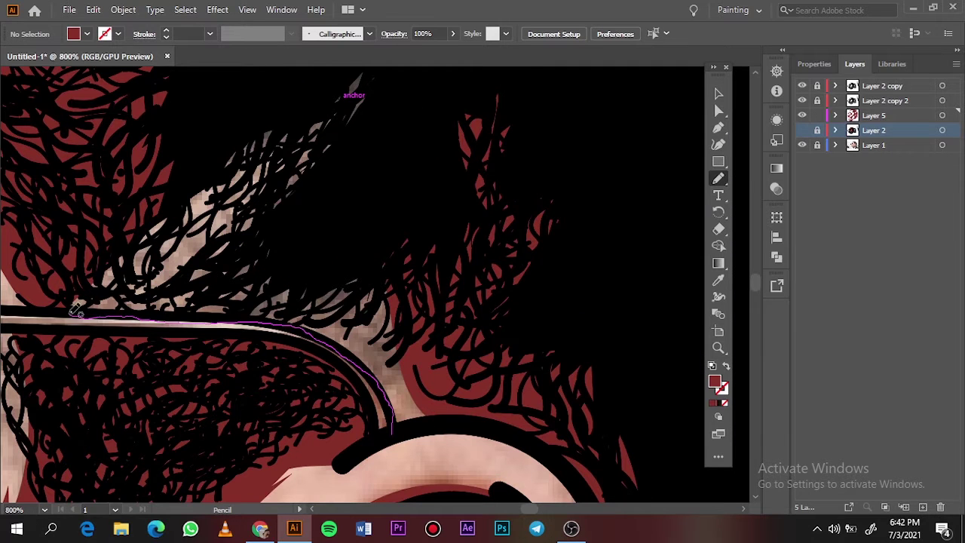
drag(76, 310, 74, 312)
scroll(354, 286, down, 4)
Step: Show the coloured artwork over the reference photo and set a darker lip fill colour
key(ctrl+0)
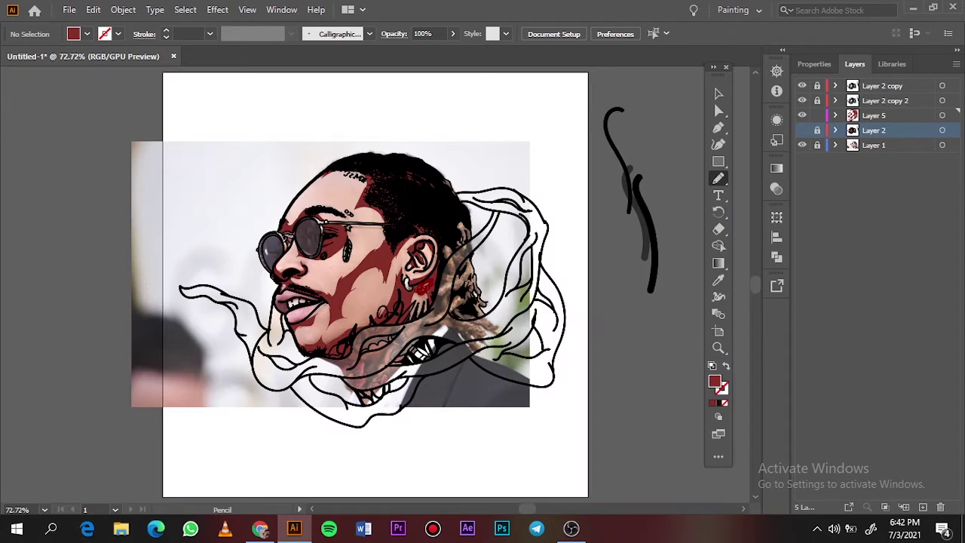
click(802, 130)
click(802, 145)
scroll(317, 317, up, 2)
scroll(301, 353, up, 5)
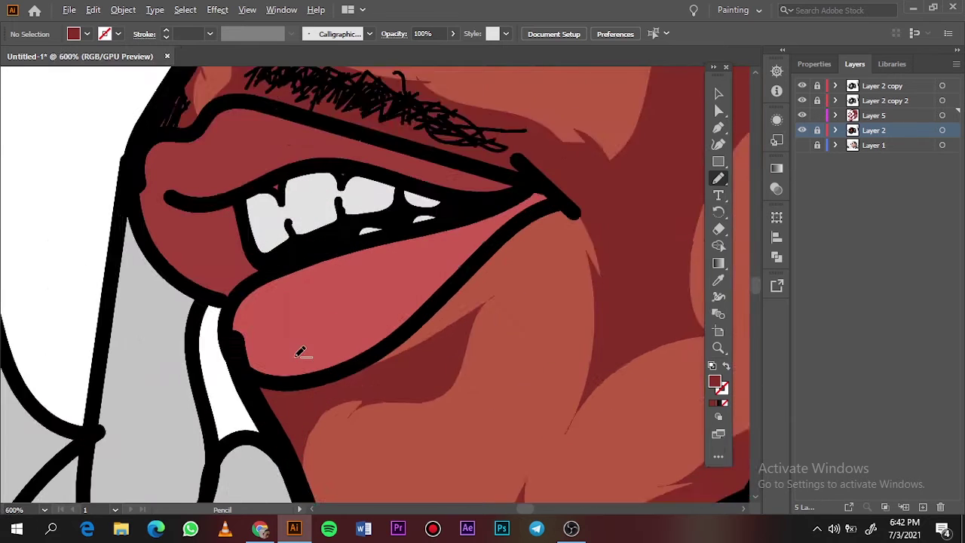
scroll(300, 352, up, 1)
double_click(715, 382)
key(Escape)
Step: Trace a dark red shading shape over the lower lip using the reference photo
click(802, 129)
click(802, 145)
key(i)
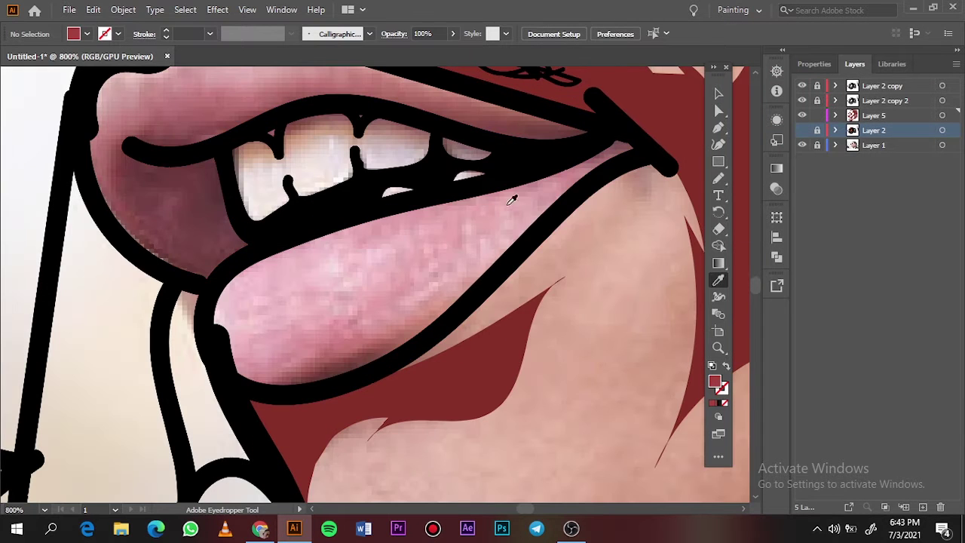
key(n)
drag(561, 185, 641, 151)
mouse_move(413, 341)
mouse_down()
mouse_move(232, 347)
mouse_move(367, 371)
mouse_up()
scroll(263, 344, up, 3)
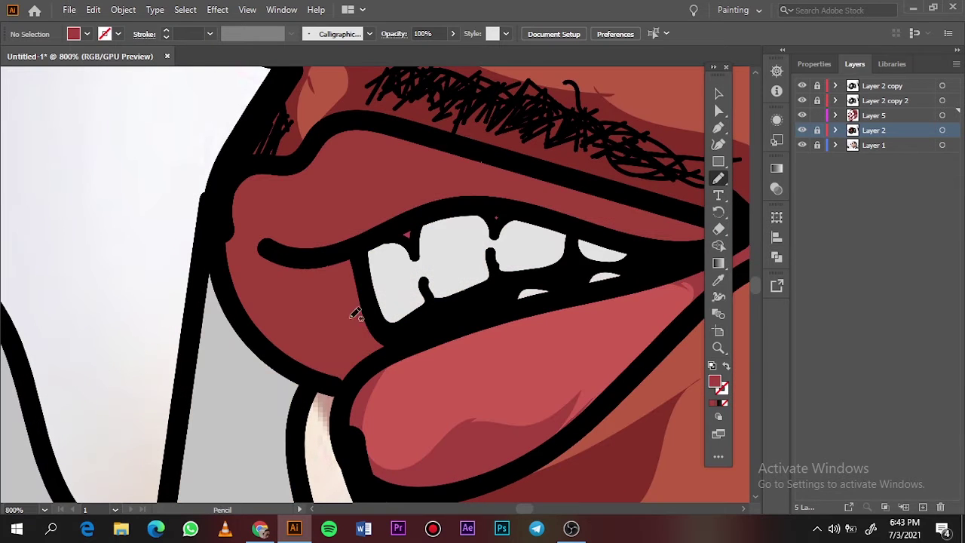
Step: Trace a darker shading shape on the upper lip near the mouth corner
double_click(715, 381)
key(Escape)
click(802, 130)
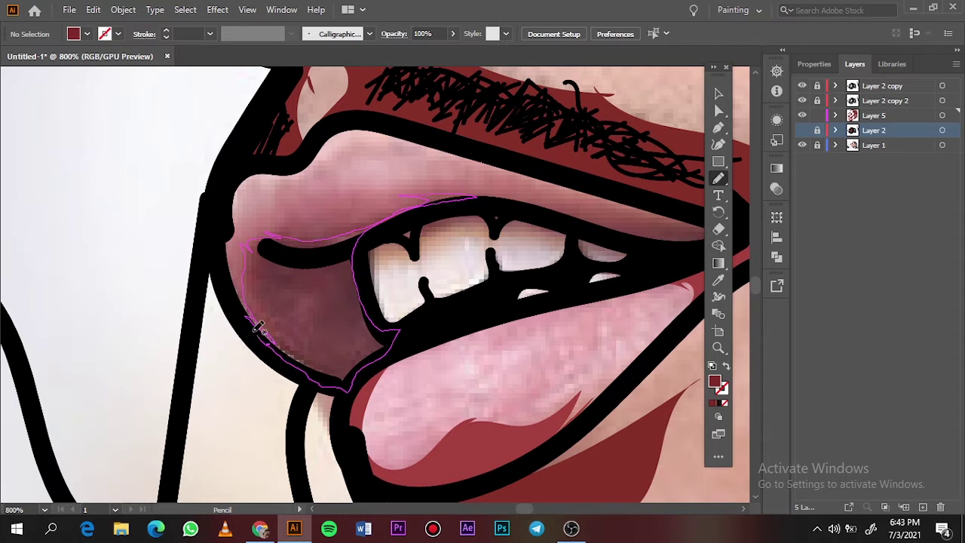
drag(405, 192, 260, 355)
scroll(337, 213, right, 3)
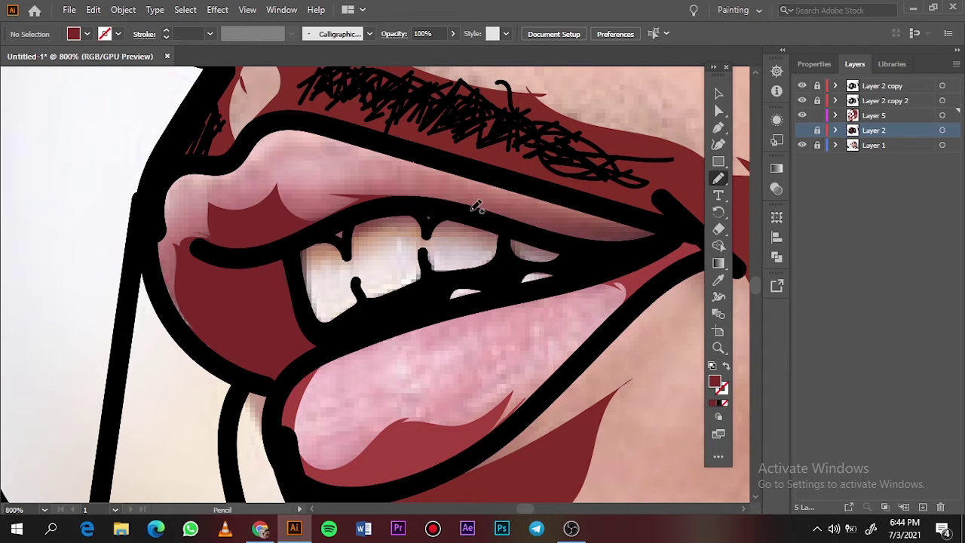
drag(470, 204, 647, 249)
key(ctrl+0)
Step: Trace a dark shape around the sunglasses bridge over the reference photo
click(803, 145)
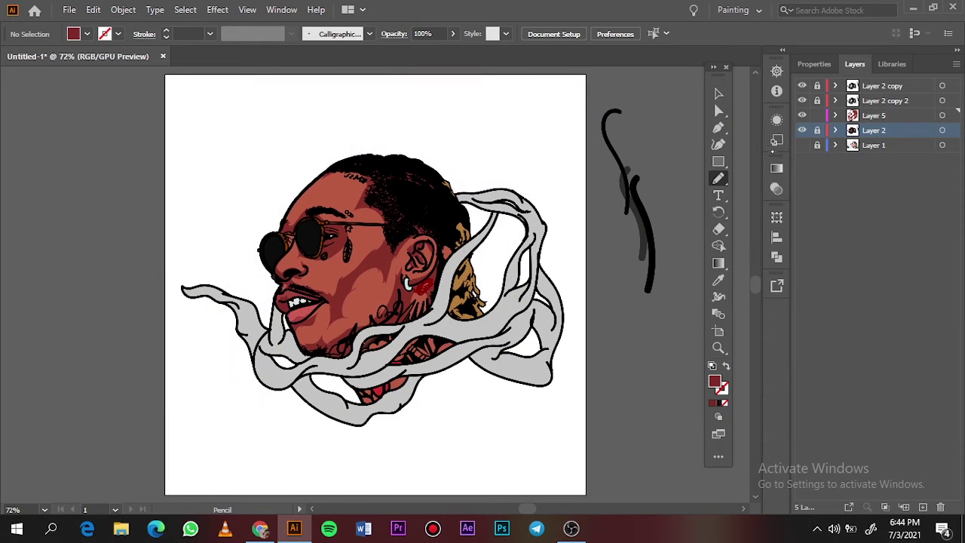
scroll(302, 230, up, 5)
scroll(302, 230, up, 3)
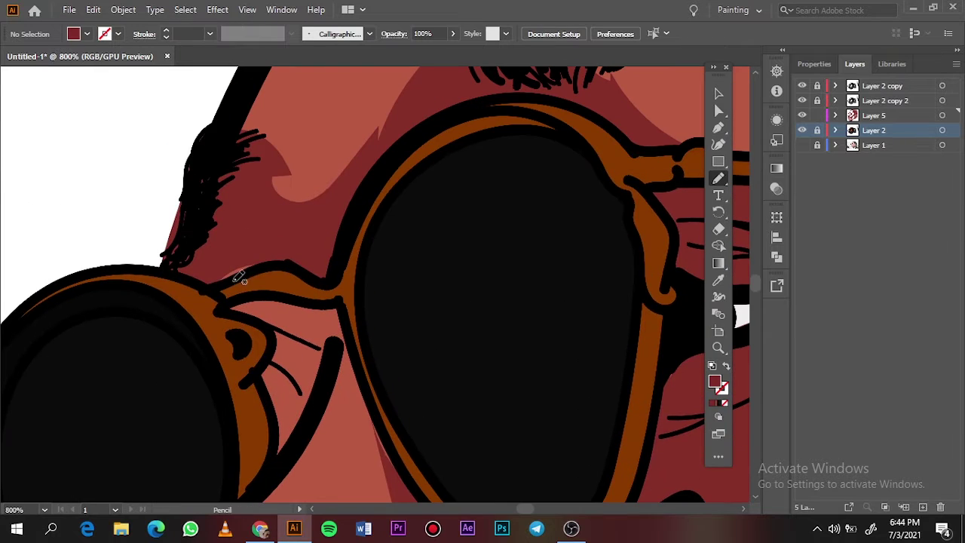
click(802, 114)
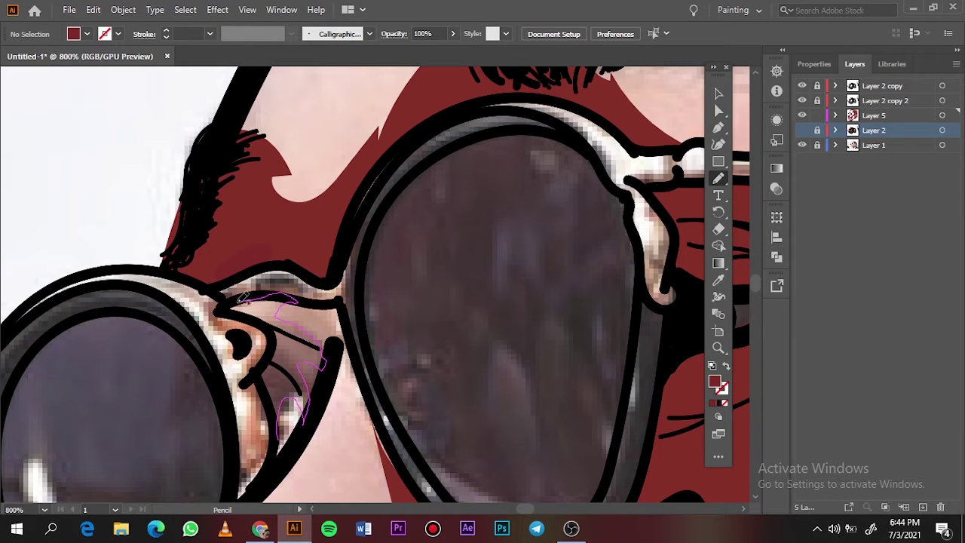
drag(243, 299, 293, 438)
scroll(285, 431, left, 3)
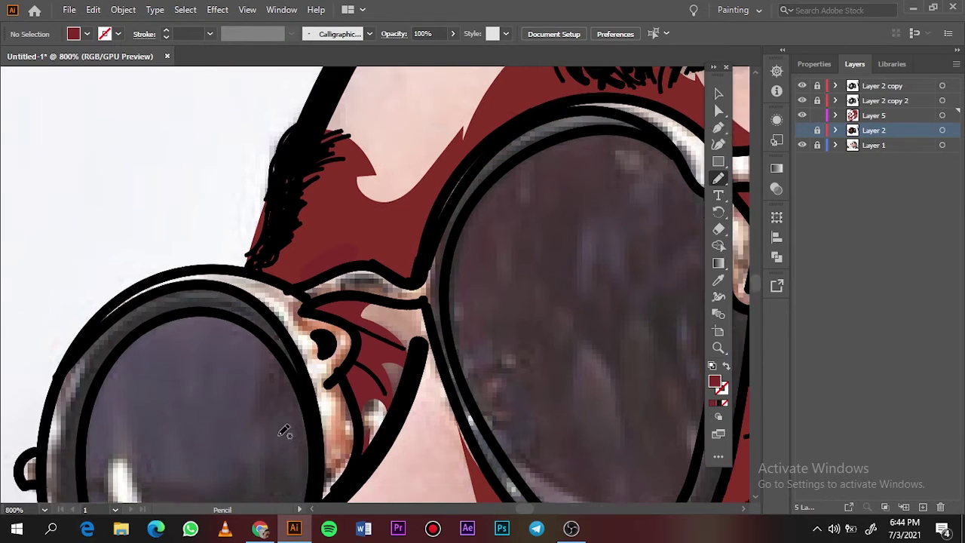
scroll(284, 431, down, 3)
scroll(302, 403, up, 3)
Step: Sample black from the lens and trace a black lens shape around its highlight
click(803, 130)
click(718, 280)
click(704, 385)
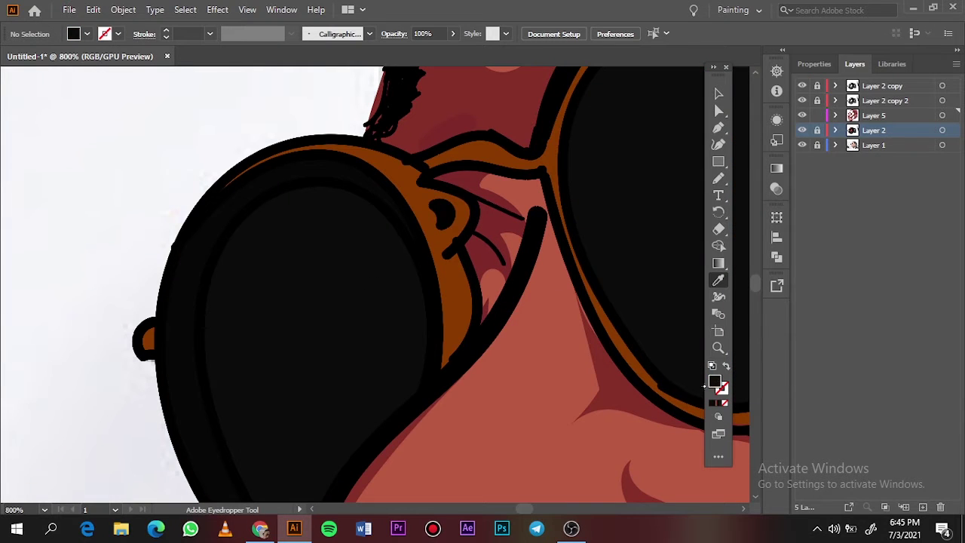
double_click(715, 382)
click(879, 78)
click(803, 130)
key(n)
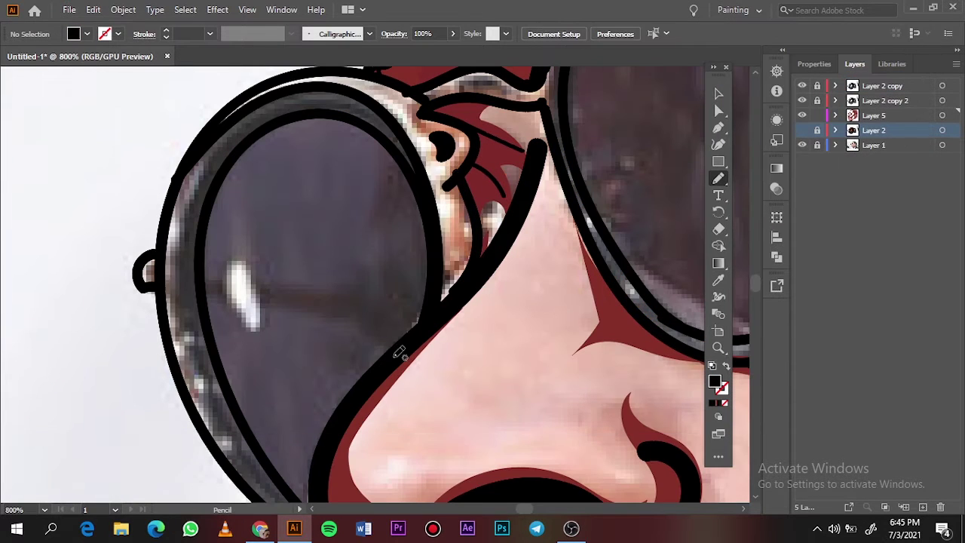
drag(205, 279, 336, 289)
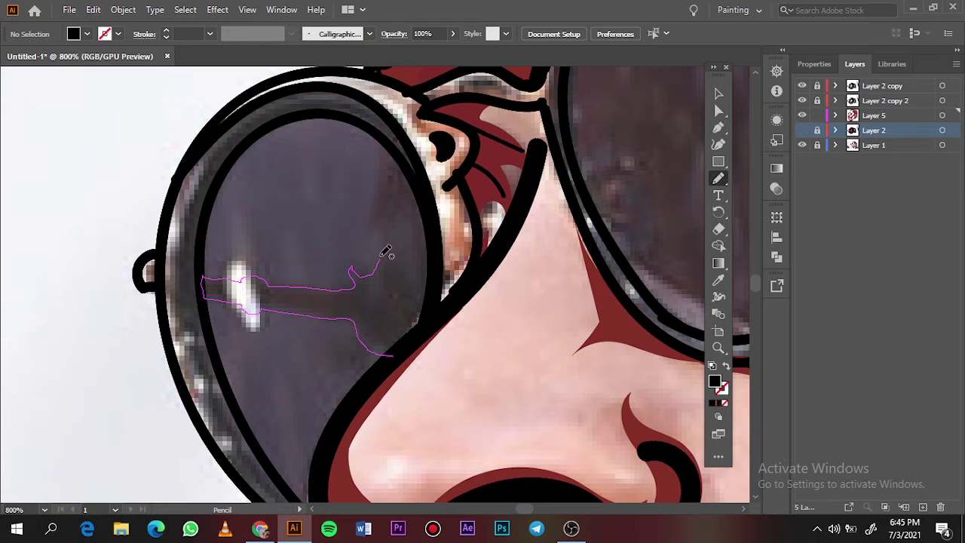
drag(386, 251, 399, 148)
key(ctrl+0)
Step: Add black spike and edge shapes inside the right lens
click(803, 130)
click(802, 145)
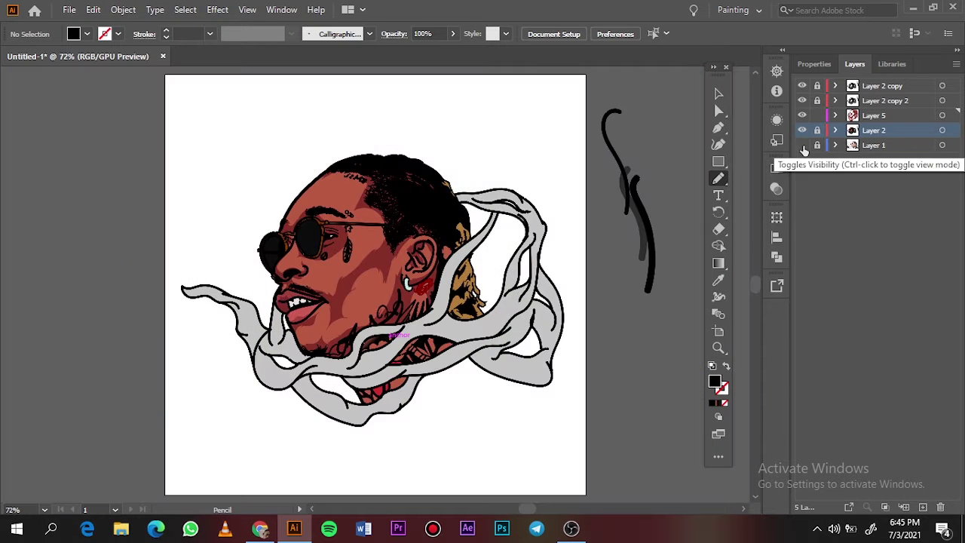
scroll(313, 237, up, 8)
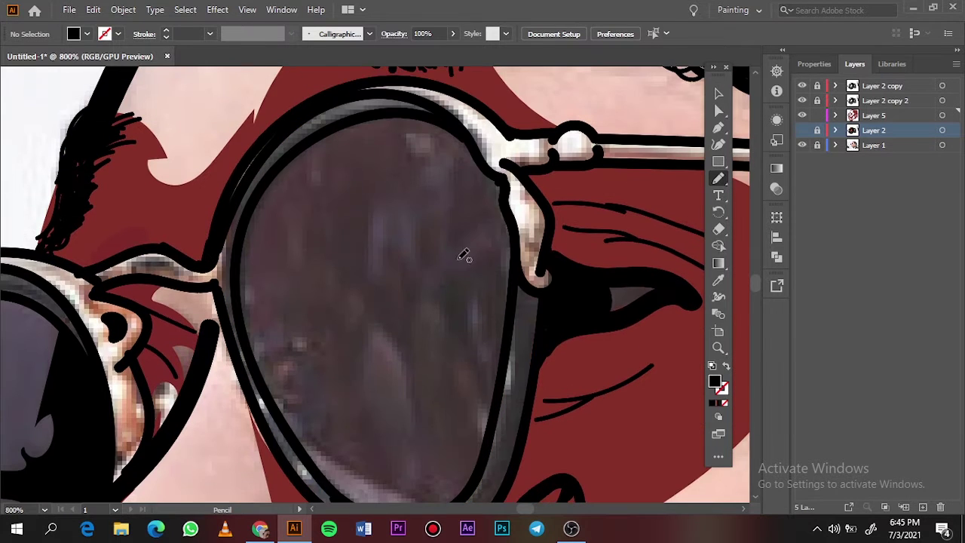
drag(456, 240, 513, 239)
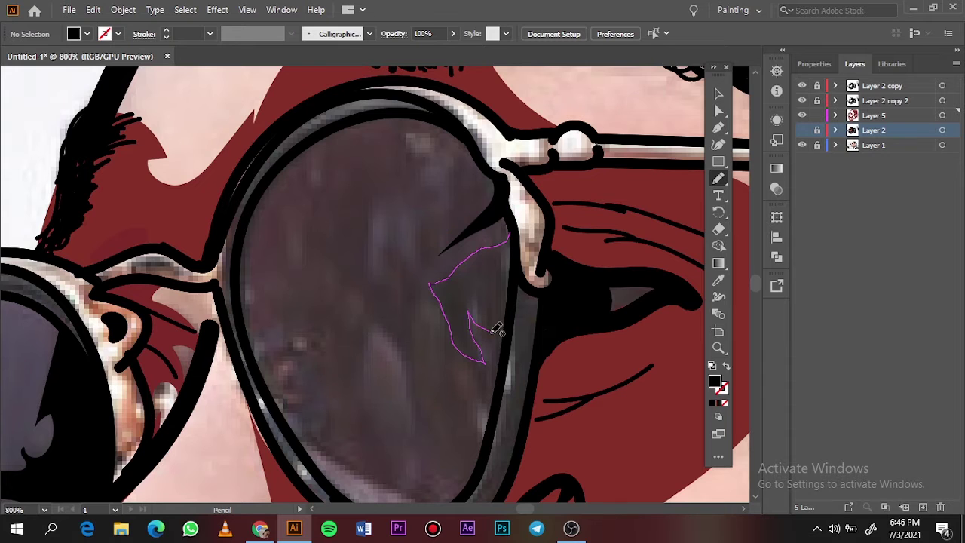
drag(496, 330, 528, 254)
scroll(351, 323, down, 2)
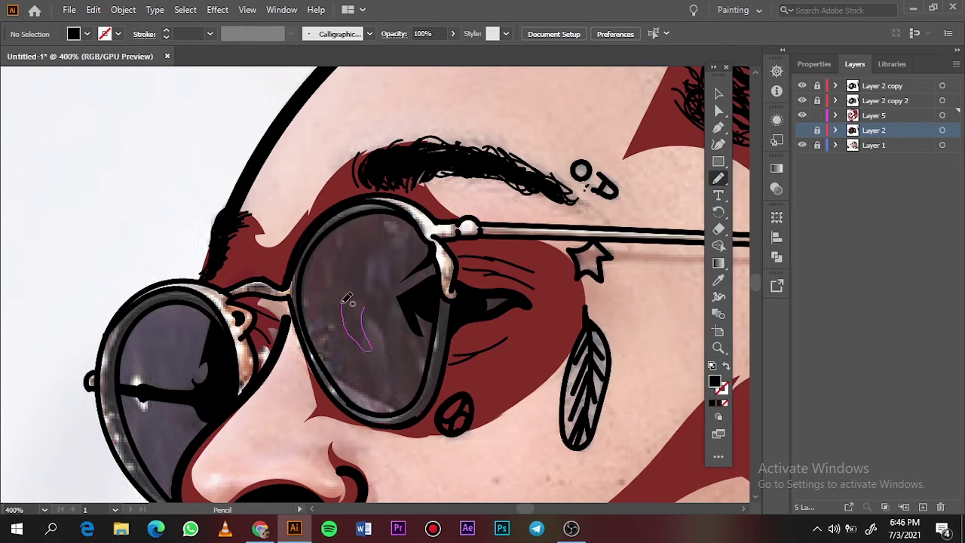
key(ctrl+0)
Step: Sample the brown hair colour and darken it as the fill
click(802, 130)
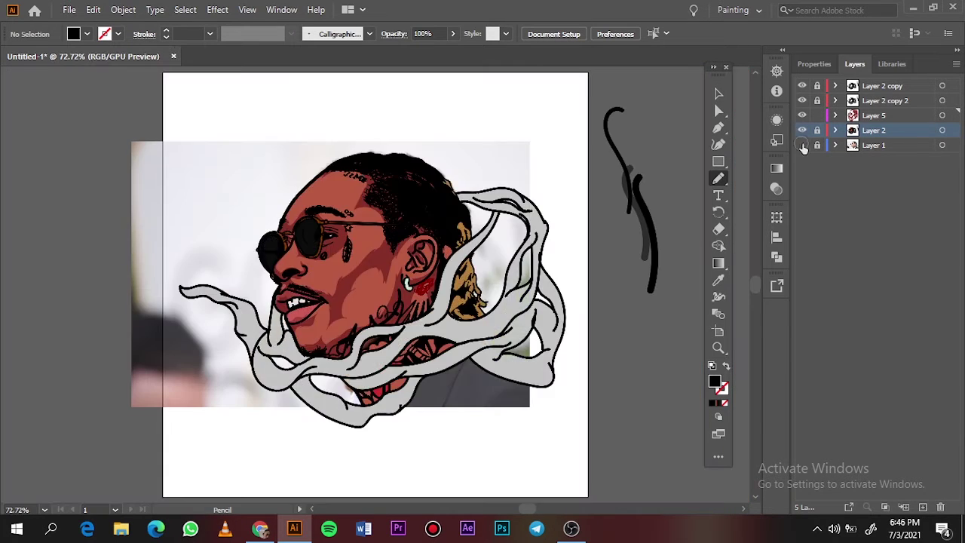
scroll(370, 215, up, 4)
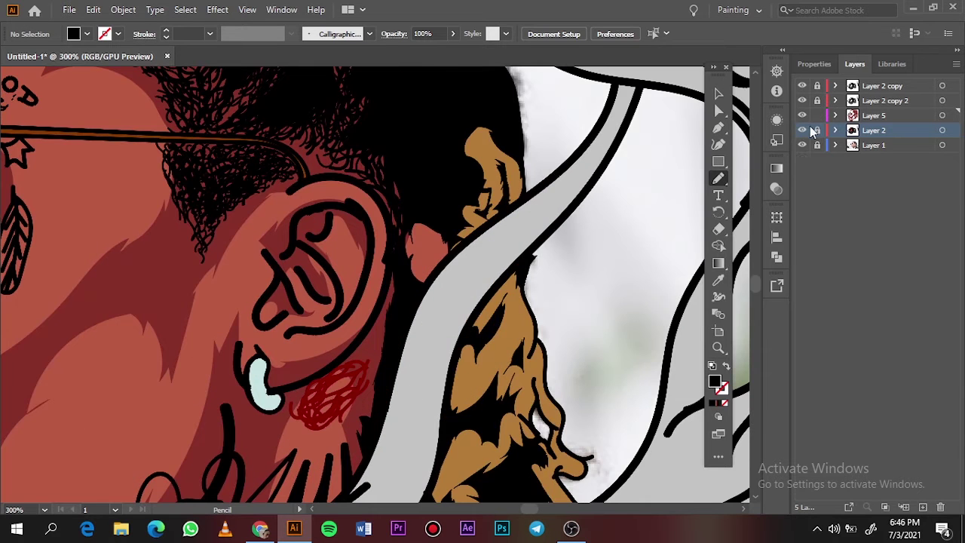
key(i)
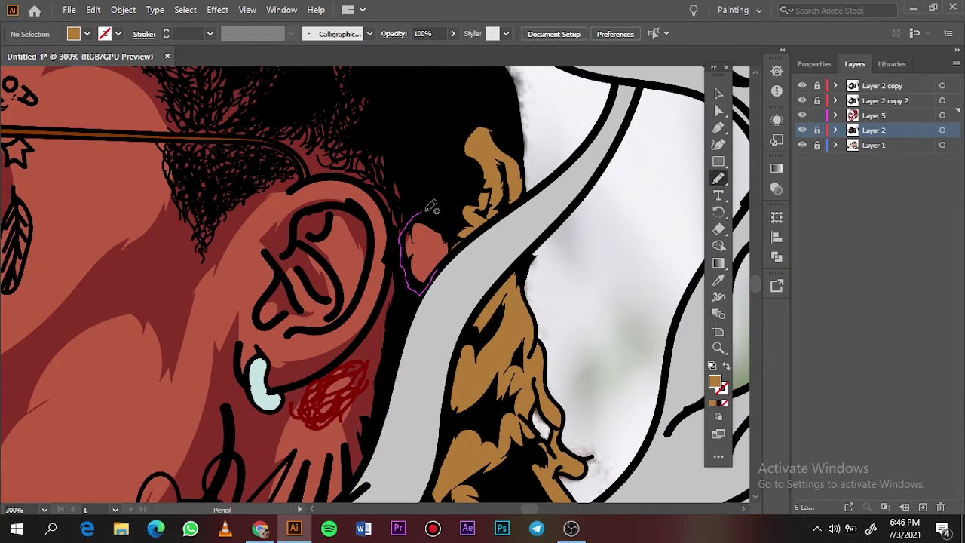
click(422, 241)
scroll(558, 211, up, 1)
double_click(715, 382)
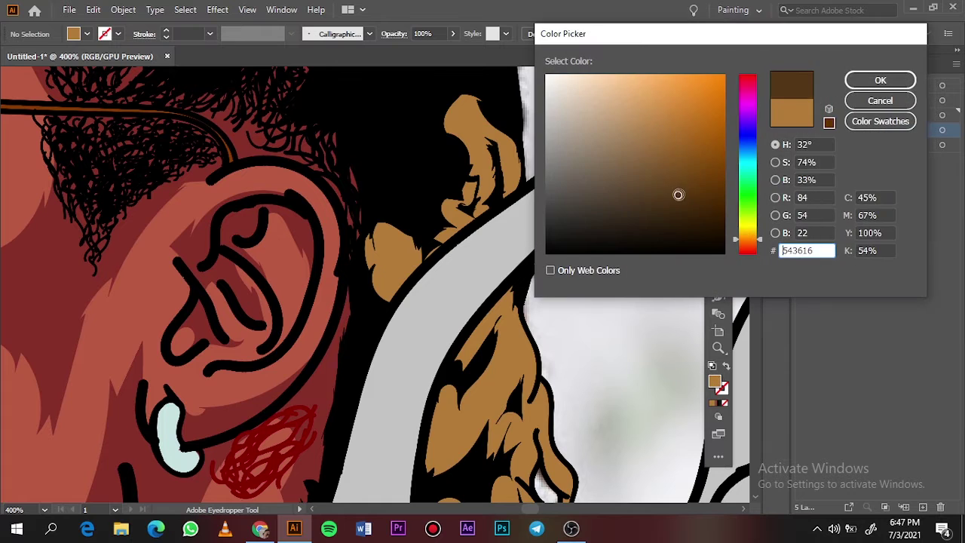
click(880, 81)
key(n)
Step: Draw dark brown shading shapes along the hair lock beside the ear
mouse_move(385, 301)
mouse_down()
mouse_move(411, 274)
mouse_move(399, 257)
mouse_up()
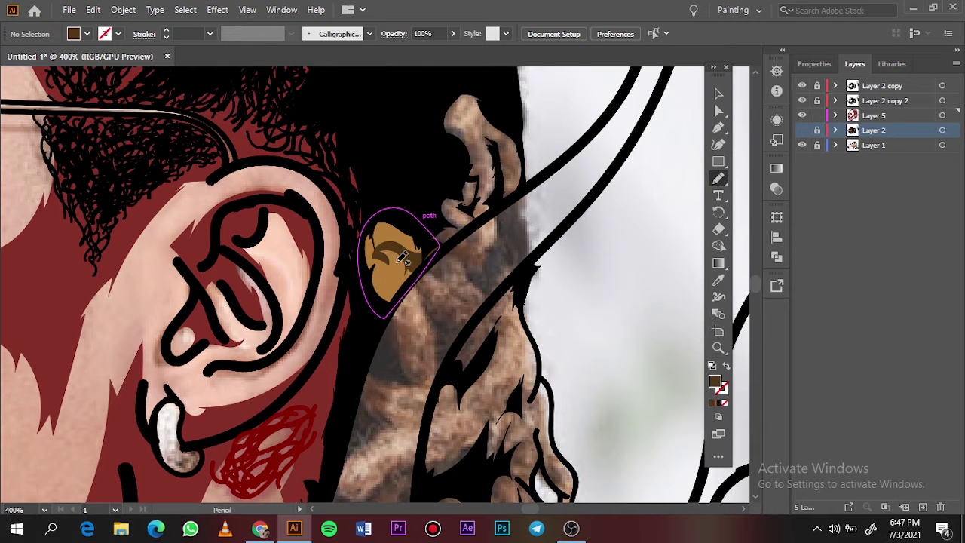
scroll(495, 209, up, 2)
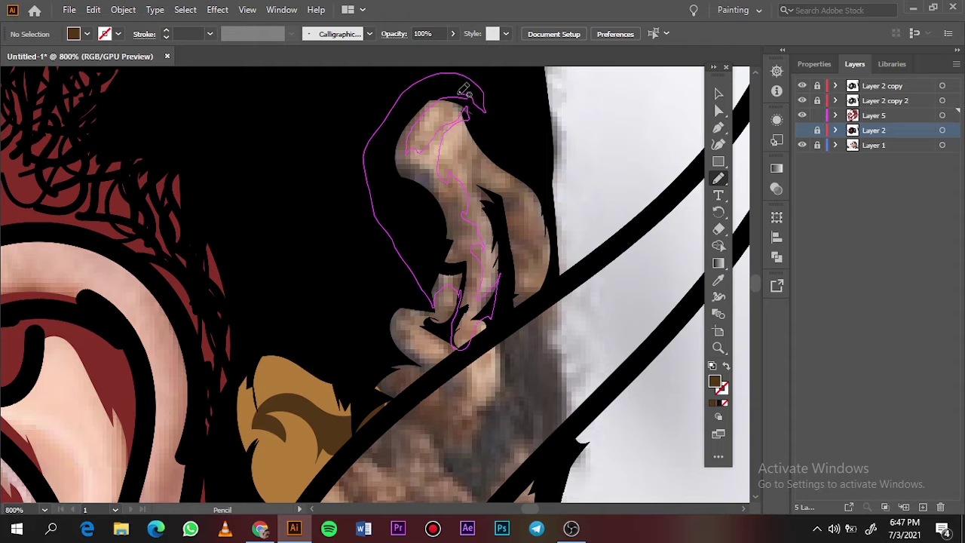
drag(464, 295, 418, 302)
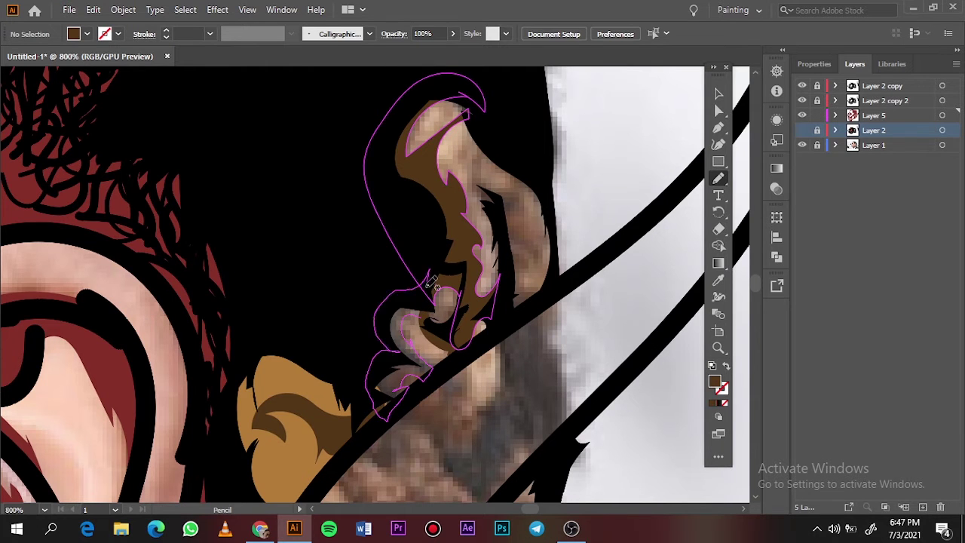
drag(400, 387, 407, 377)
key(ctrl+0)
click(802, 145)
scroll(453, 243, up, 5)
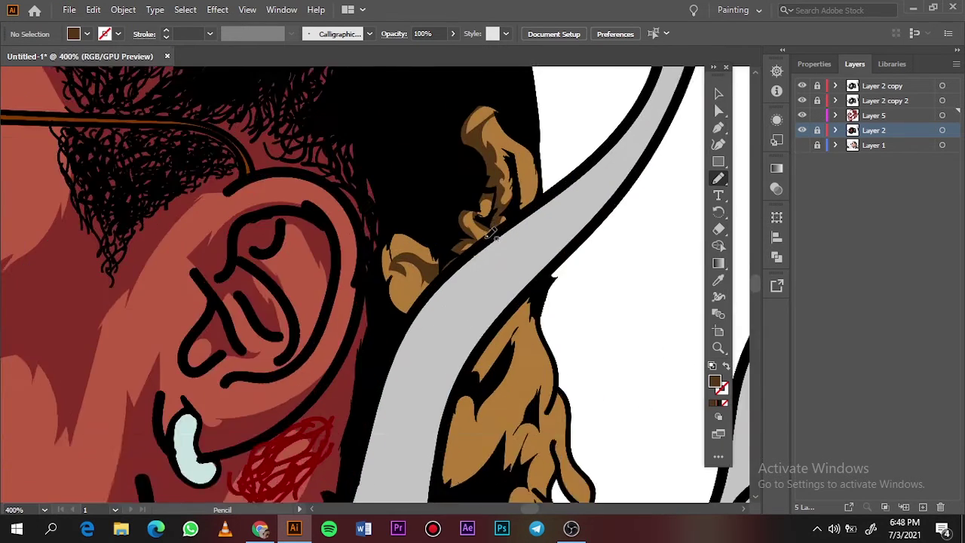
Step: Select the shapes beside the ear and fill them dark brown #160E06
key(v)
drag(478, 133, 430, 392)
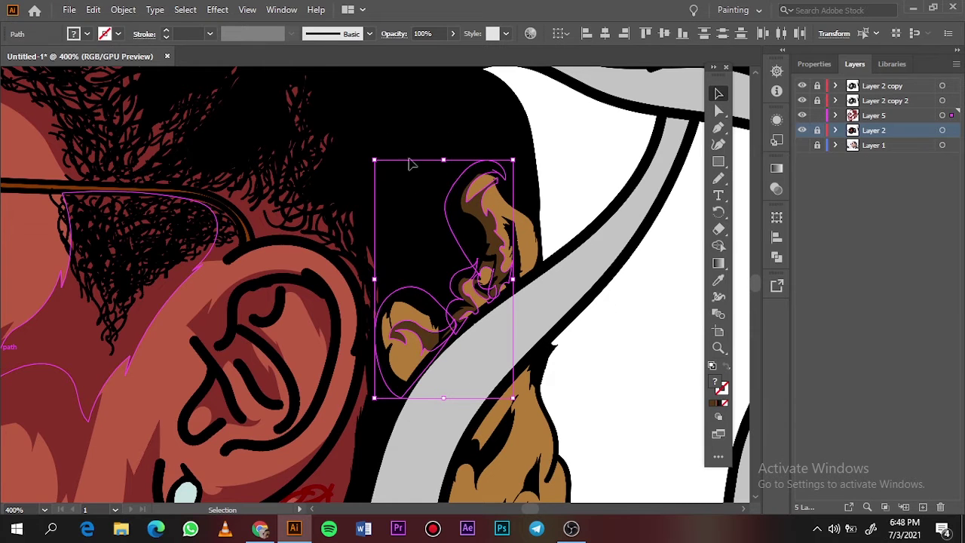
drag(425, 133, 558, 317)
double_click(718, 386)
click(679, 238)
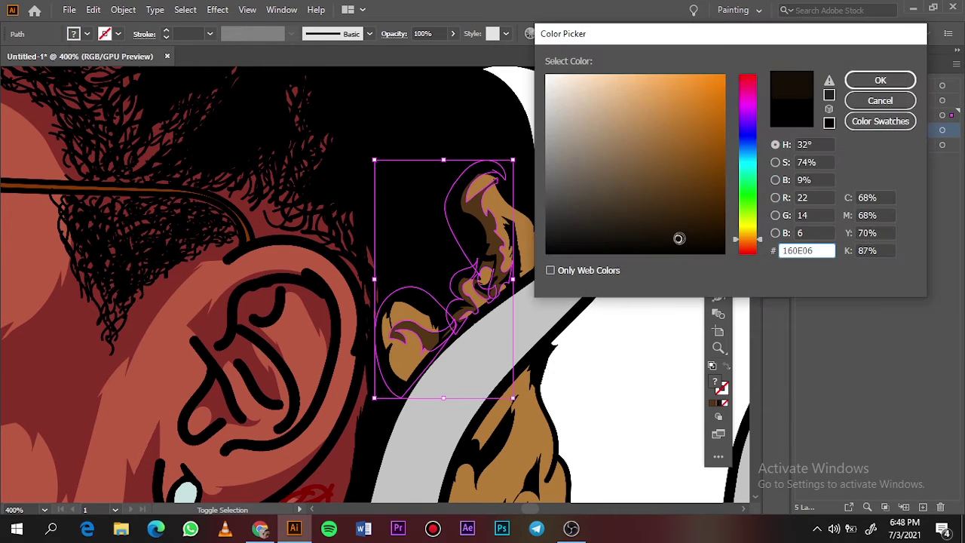
click(880, 80)
click(448, 381)
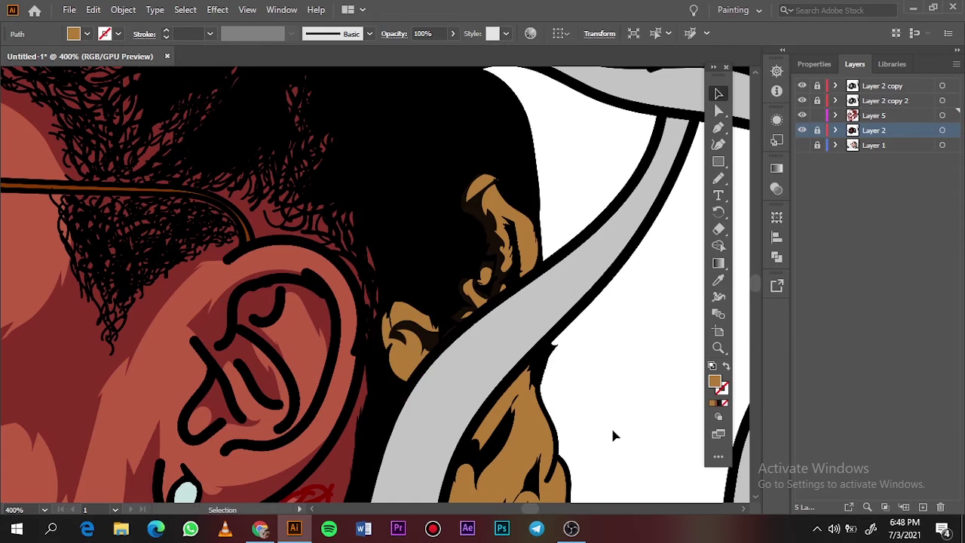
key(ctrl+0)
Step: Draw several dark shadow shapes across the dreadlocks and the hair's lower edge
scroll(459, 276, up, 5)
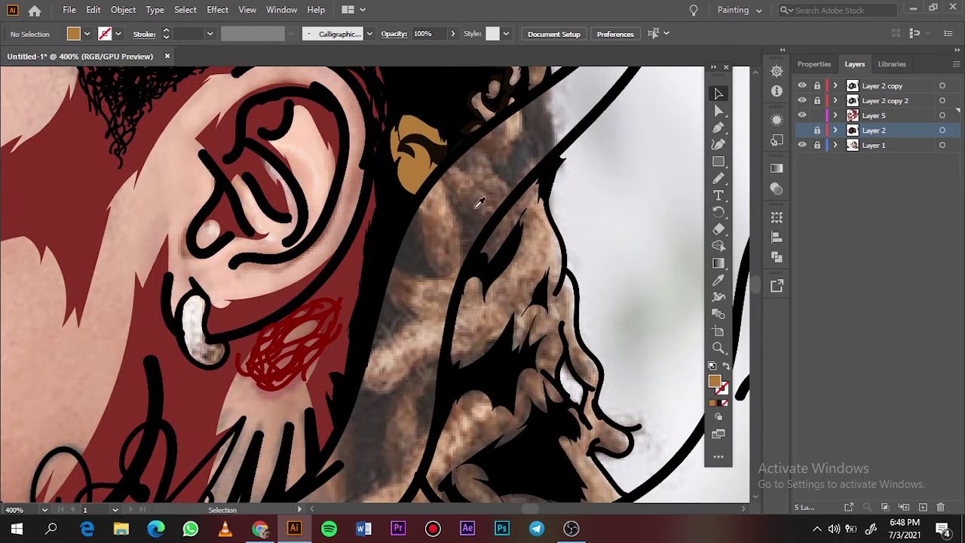
key(n)
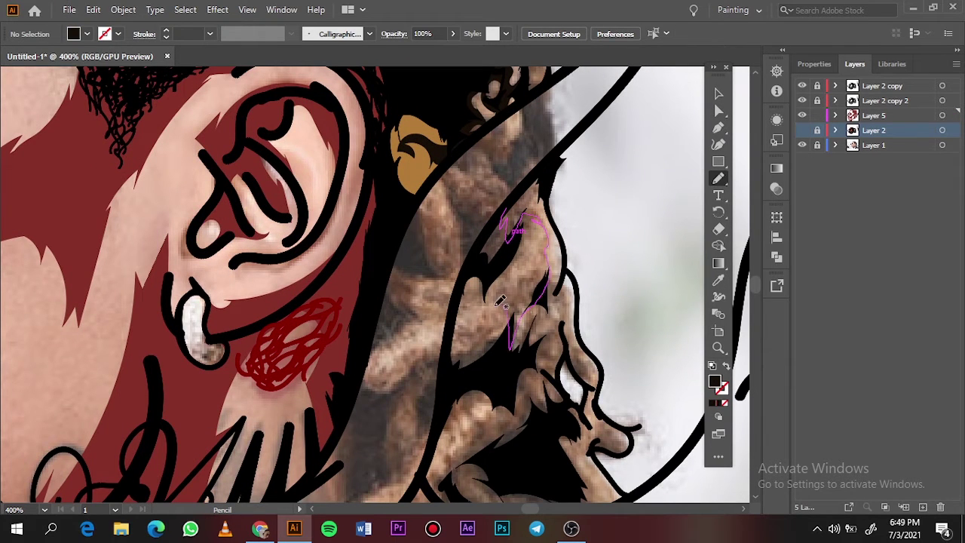
drag(528, 233, 504, 220)
scroll(513, 226, down, 2)
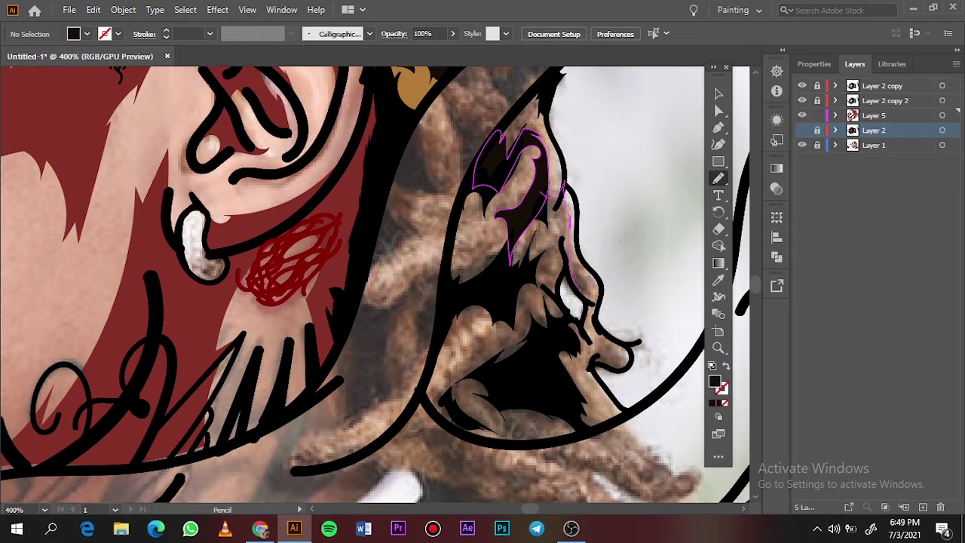
drag(580, 291, 583, 287)
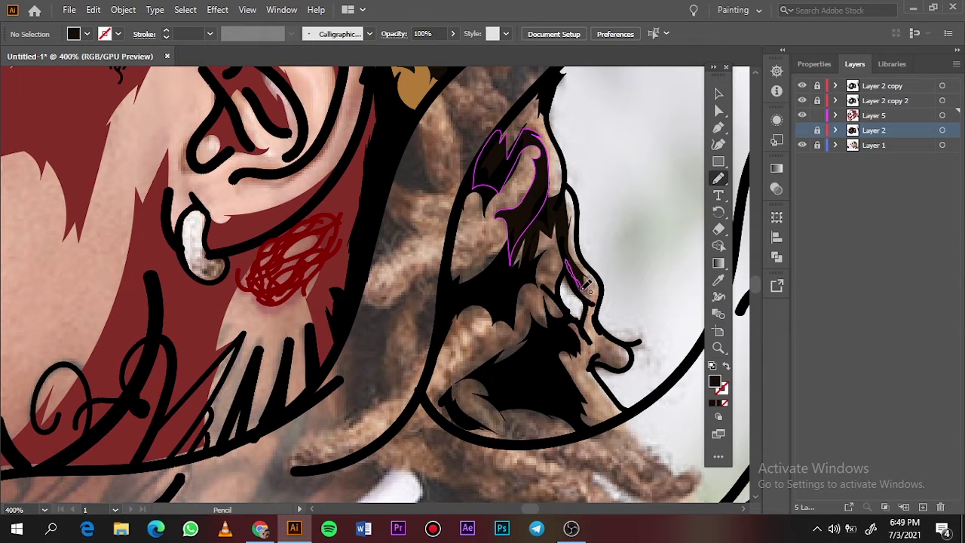
drag(496, 365, 499, 368)
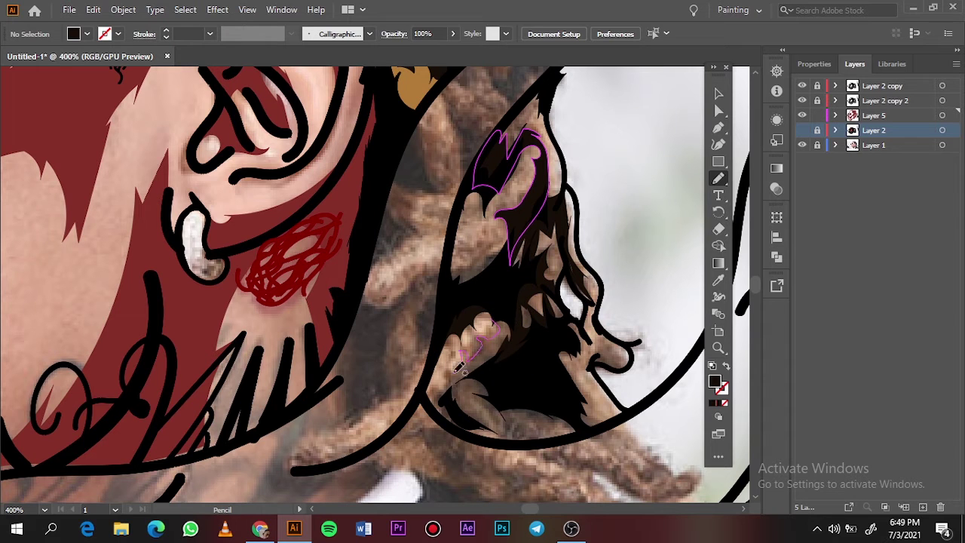
drag(467, 424, 468, 426)
scroll(452, 362, right, 3)
scroll(430, 319, right, 2)
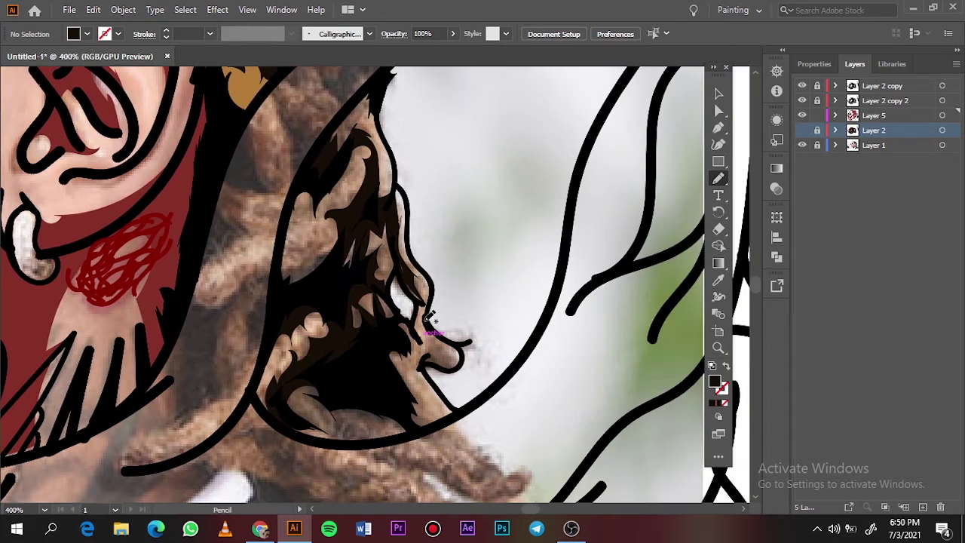
drag(394, 388, 422, 335)
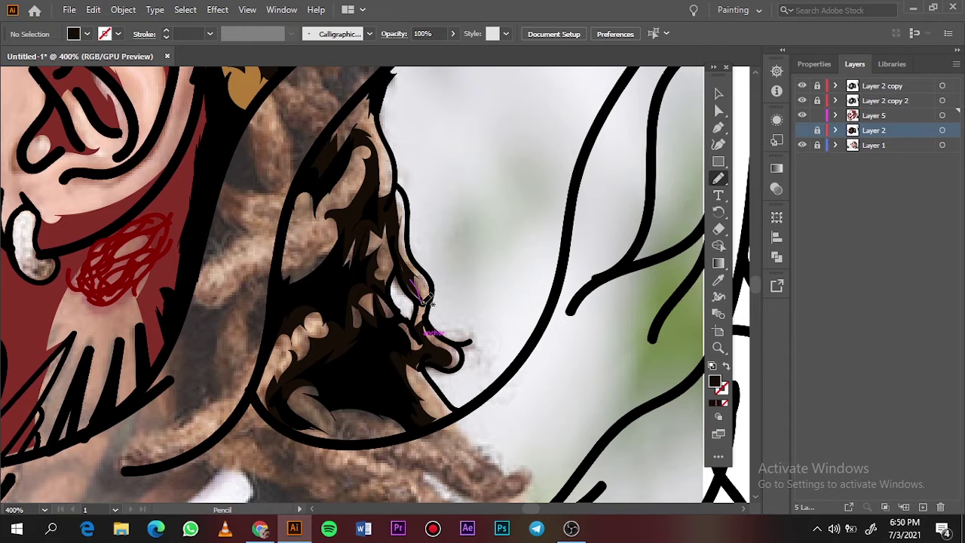
drag(350, 417, 352, 419)
scroll(354, 414, down, 5)
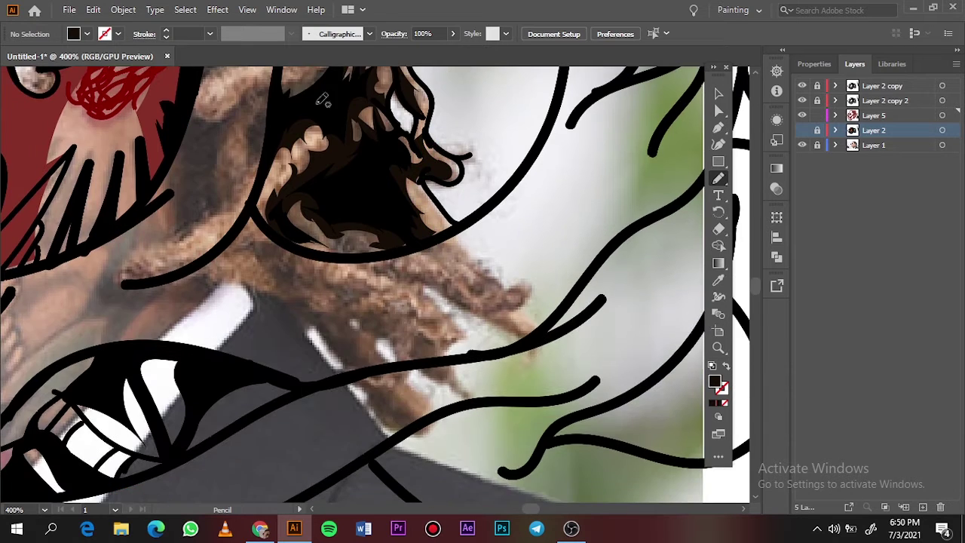
Step: Toggle the line art and reference photo layers to compare the earring area
key(ctrl+0)
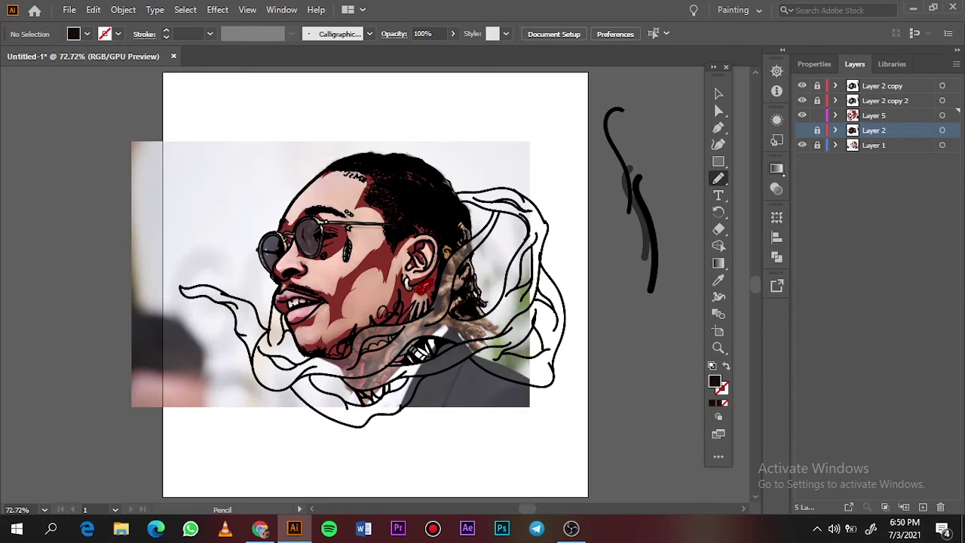
click(803, 145)
drag(802, 144, 803, 130)
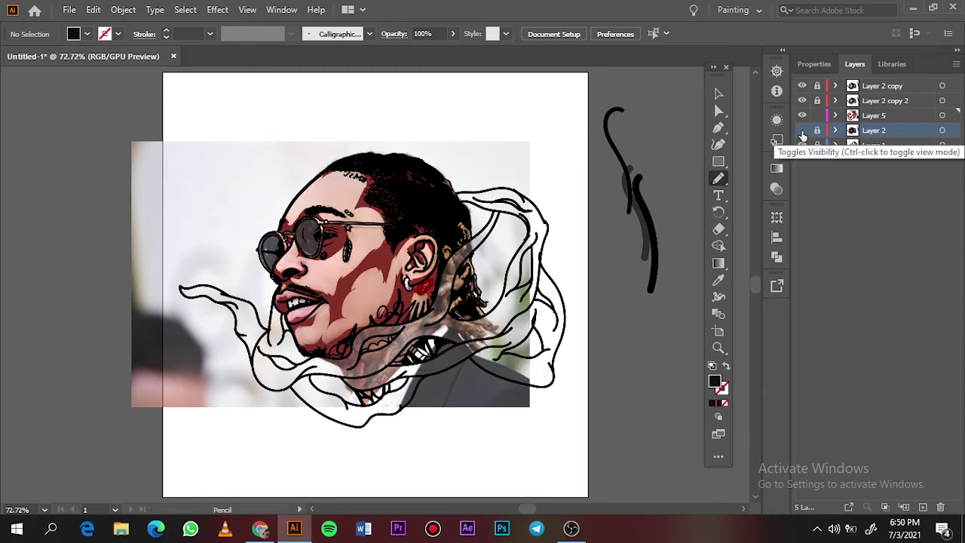
scroll(451, 283, up, 10)
drag(528, 268, 495, 356)
key(ctrl+0)
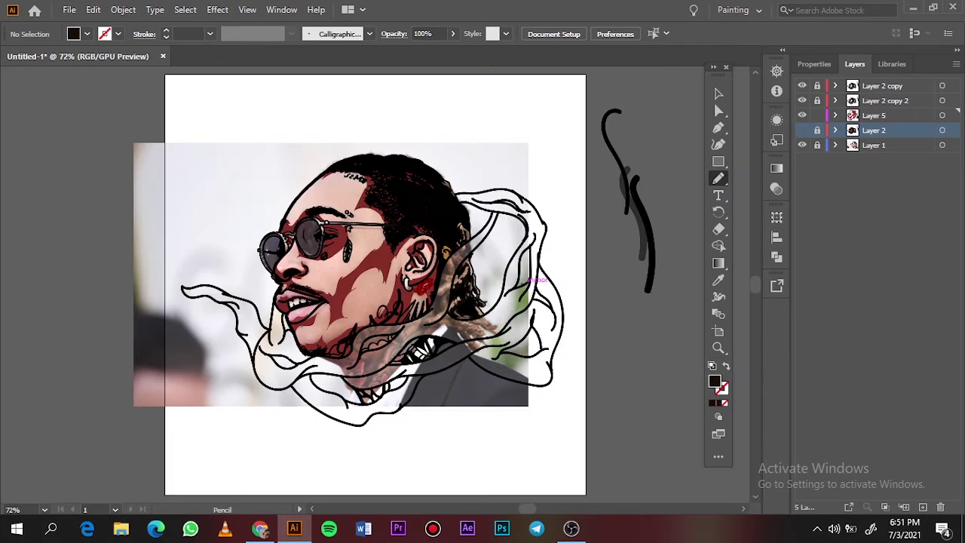
click(803, 130)
click(802, 145)
scroll(419, 260, up, 10)
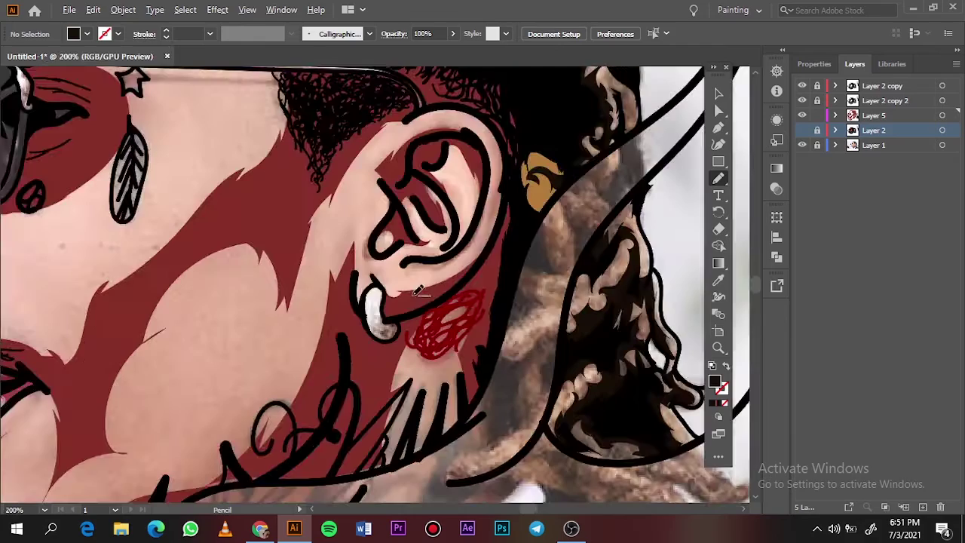
Step: Sample the earring's light colour as a grey fill and draw earring shading
key(i)
click(389, 290)
double_click(715, 381)
click(560, 156)
click(881, 80)
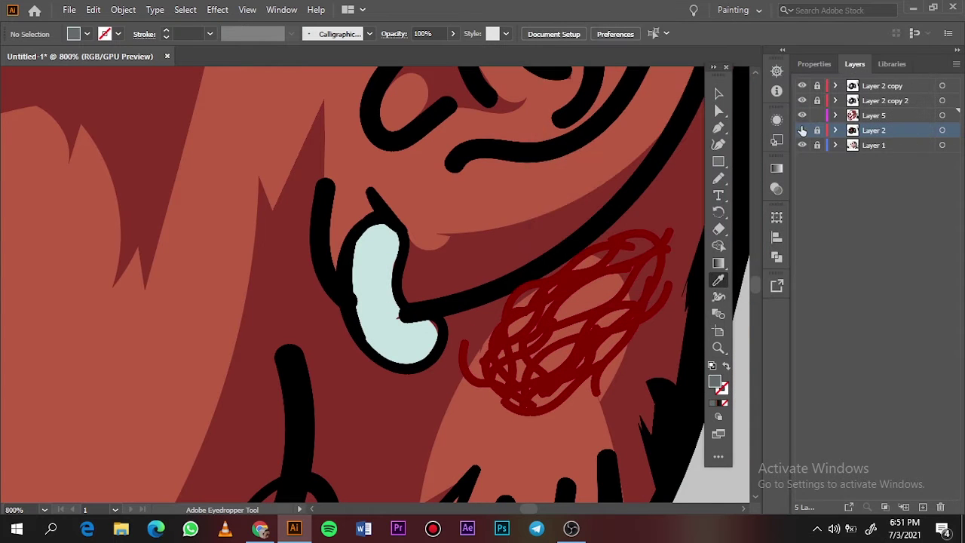
click(802, 130)
key(n)
mouse_move(349, 277)
mouse_down()
mouse_move(388, 294)
mouse_move(408, 226)
mouse_up()
click(802, 130)
scroll(359, 377, down, 5)
scroll(195, 277, up, 8)
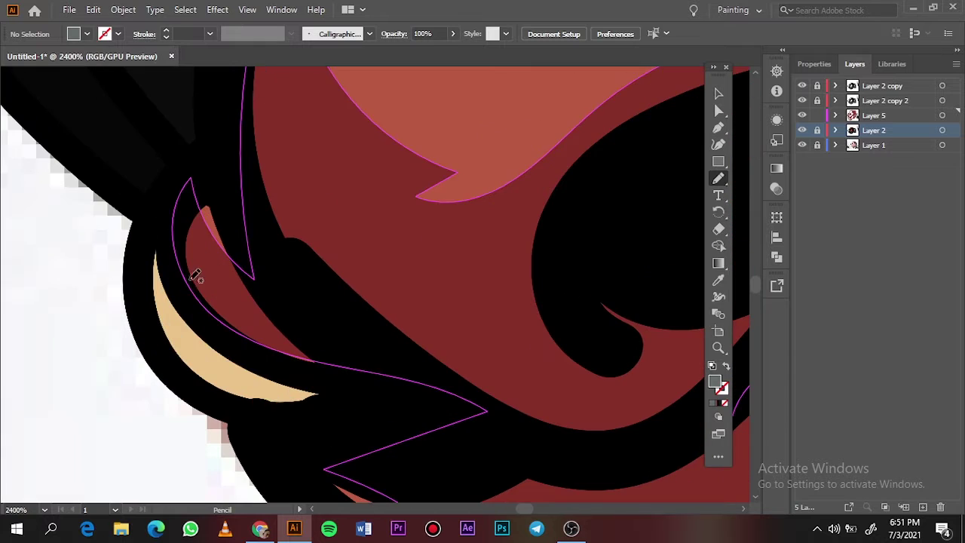
Step: Sample a brown colour, turn the small tan sliver brown, and fit the artboard
click(802, 129)
key(i)
click(215, 355)
double_click(714, 382)
click(879, 80)
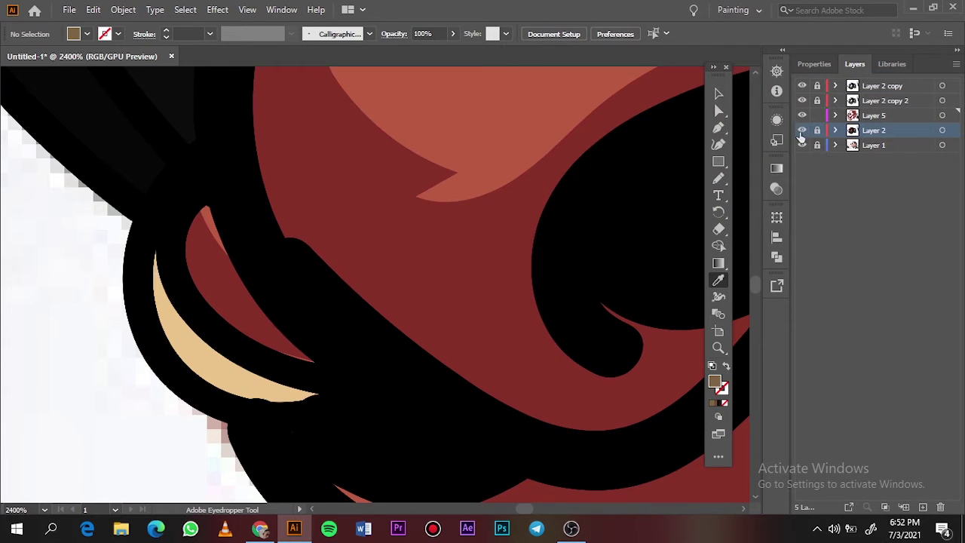
click(803, 130)
alt+click(155, 278)
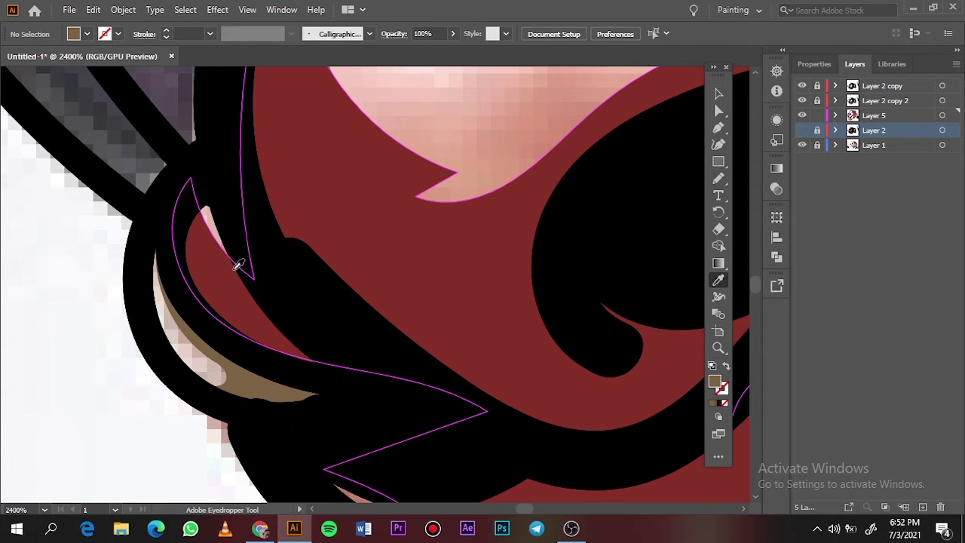
key(ctrl+0)
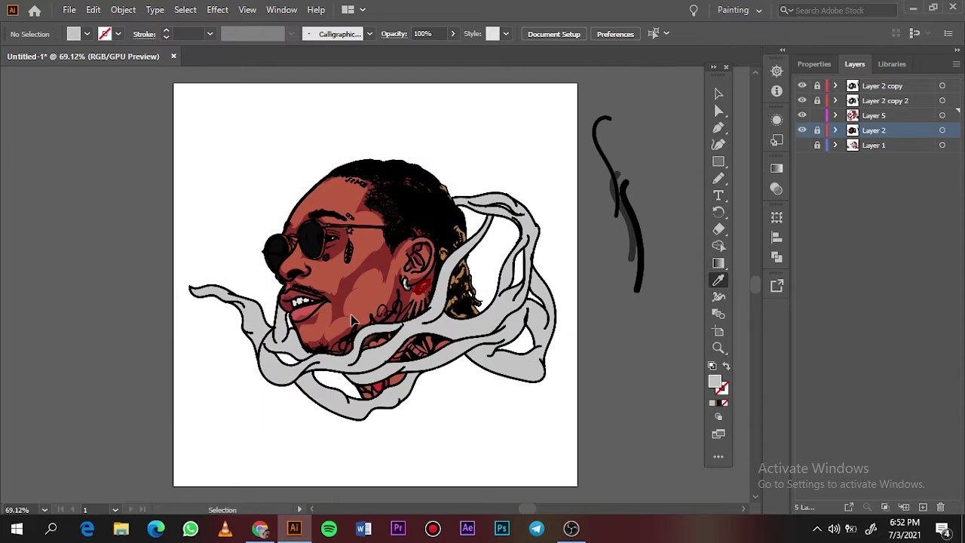
scroll(226, 317, up, 5)
Step: Set a grey fill and draw a darker shadow inside the smoke tail, then adjust its colour
double_click(715, 382)
click(881, 80)
key(n)
scroll(239, 206, left, 2)
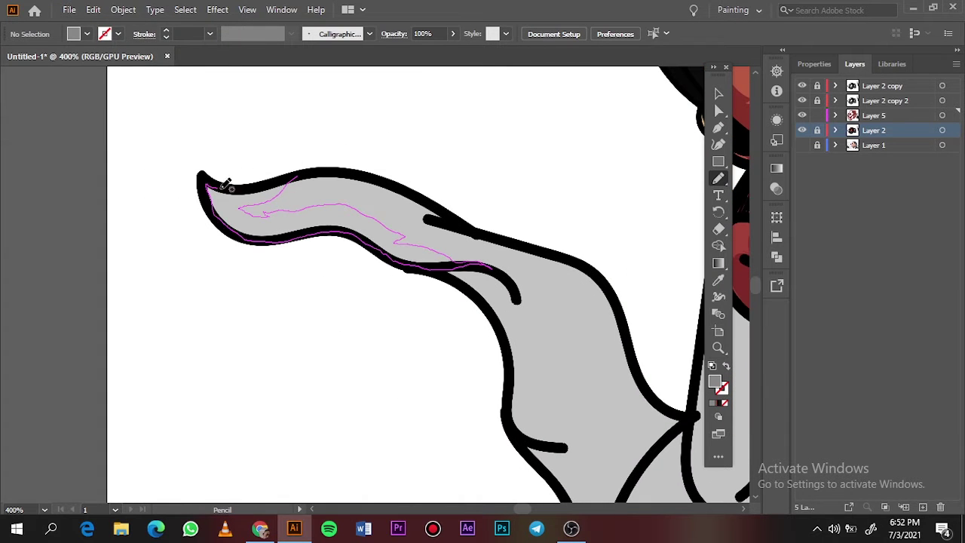
drag(245, 205, 271, 179)
key(ctrl+0)
click(718, 97)
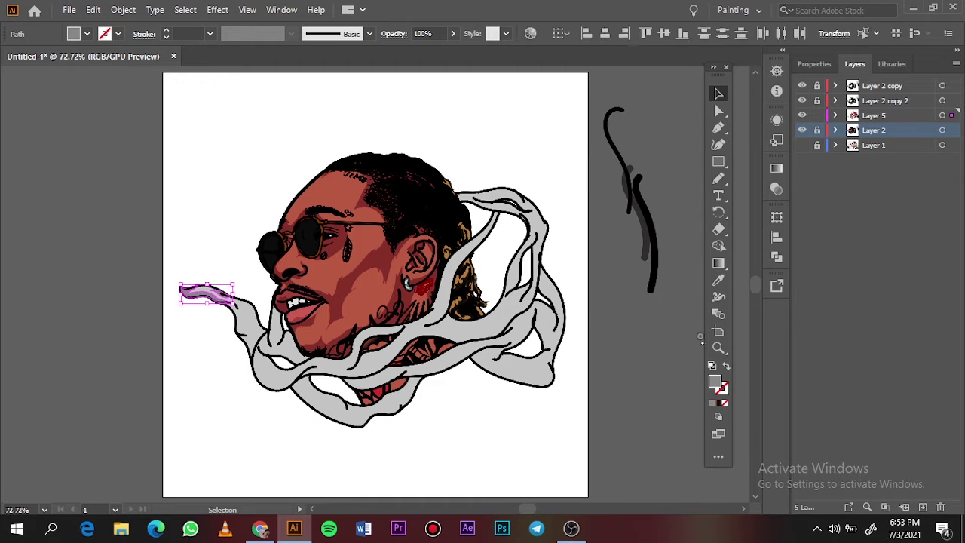
double_click(715, 382)
key(Return)
click(460, 163)
Step: Draw closed shadow shapes along the smoke's edge and the tail's top edge
key(n)
scroll(202, 330, up, 5)
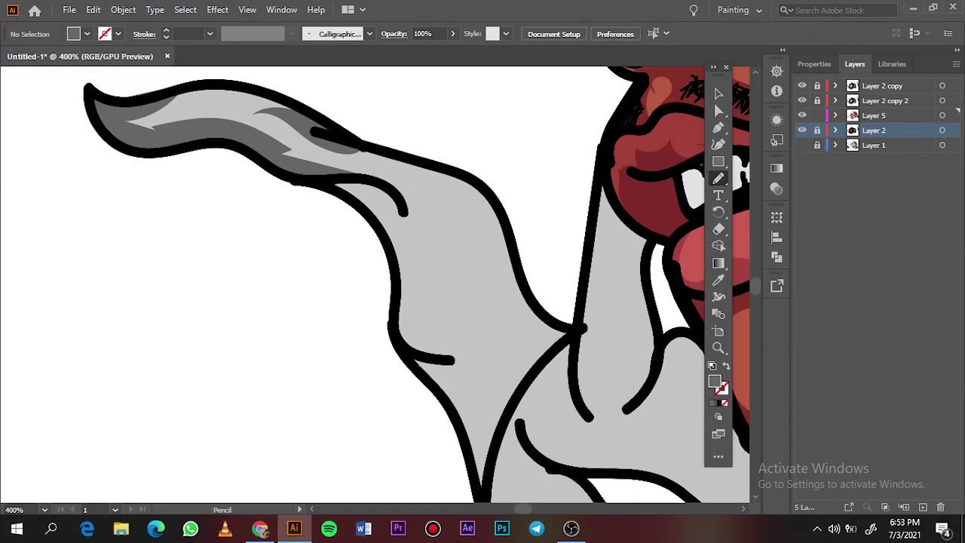
mouse_move(485, 368)
mouse_down()
mouse_move(499, 468)
mouse_move(393, 317)
mouse_up()
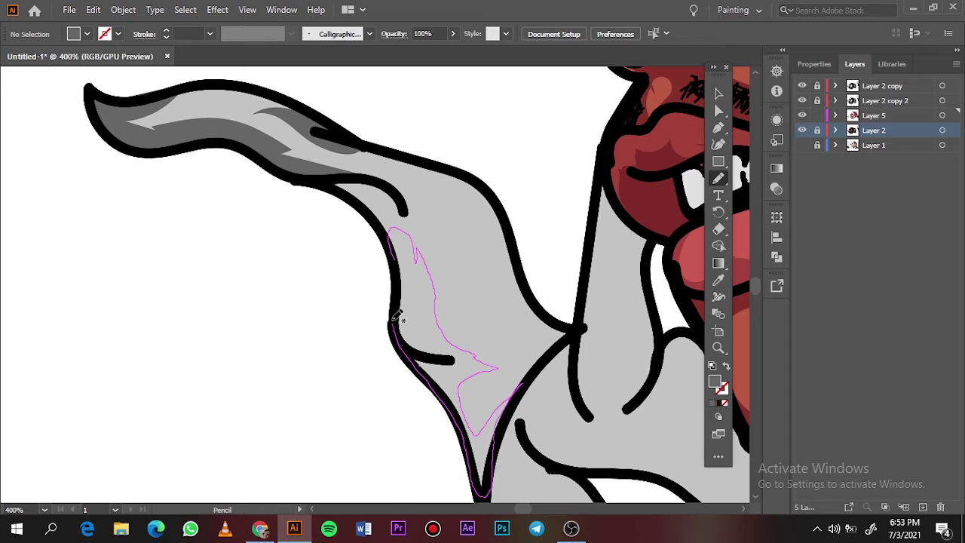
drag(394, 253, 390, 230)
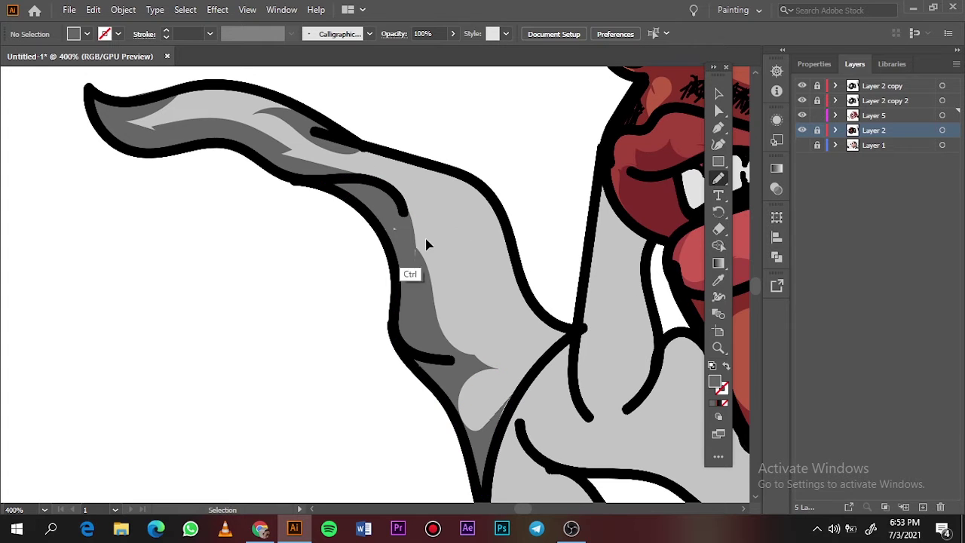
key(ctrl+z)
drag(319, 170, 429, 251)
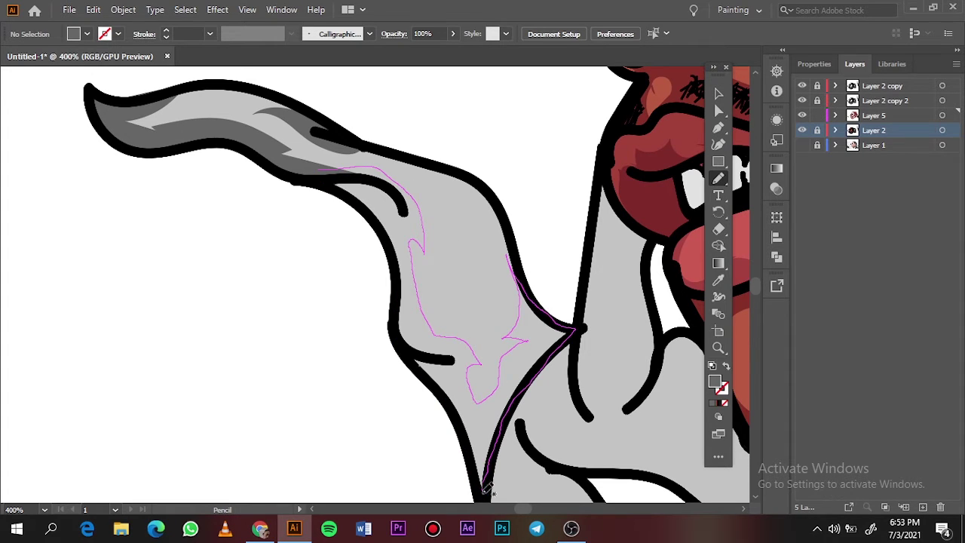
drag(518, 273, 324, 174)
Step: Add shadows on the smoke near the nose and along the lower smoke curve
scroll(400, 205, down, 1)
scroll(400, 205, right, 5)
mouse_move(334, 138)
mouse_down()
mouse_move(354, 190)
mouse_move(377, 181)
mouse_up()
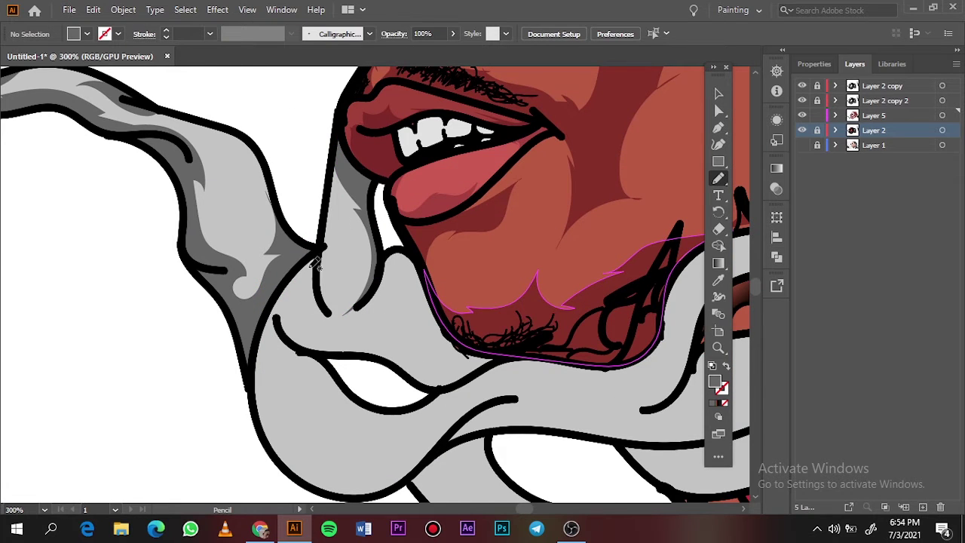
scroll(337, 158, down, 1)
scroll(336, 158, down, 1)
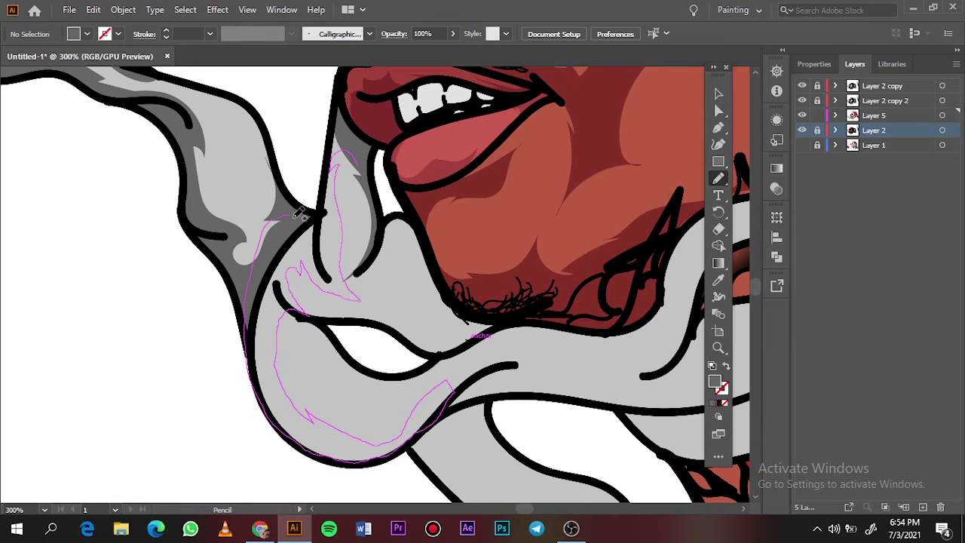
drag(320, 450, 332, 163)
Step: Draw a shadow on the smoke under the mouth
key(ctrl+0)
scroll(448, 413, up, 5)
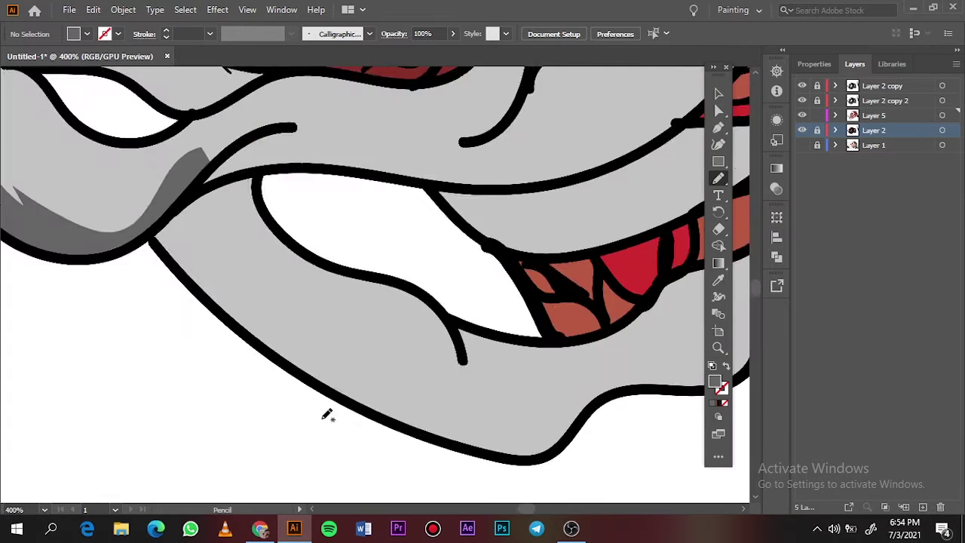
scroll(327, 409, up, 2)
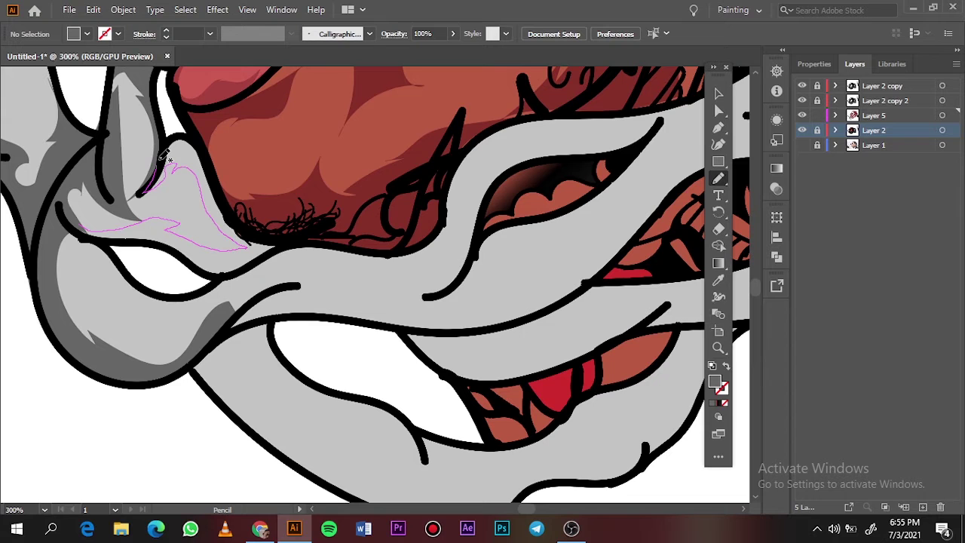
drag(160, 159, 281, 251)
Step: Add grey shadows near the mouth, below the jaw and along the smoke gap's upper edge
key(ctrl+0)
scroll(401, 345, up, 3)
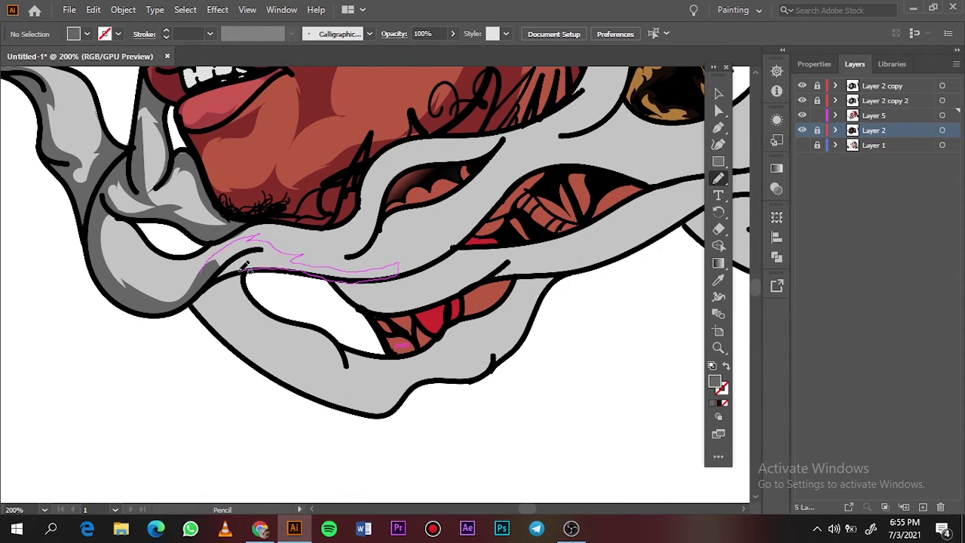
scroll(249, 135, up, 2)
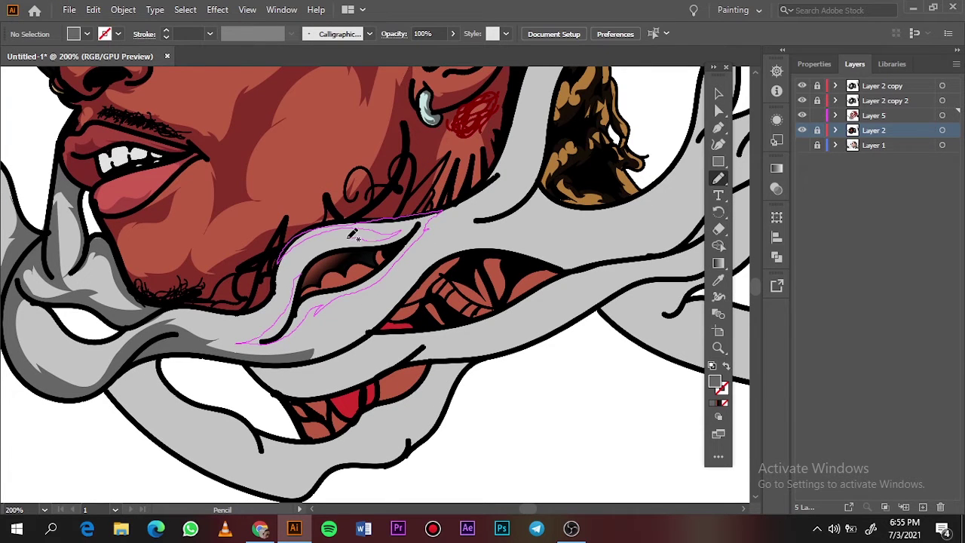
mouse_move(352, 235)
mouse_down()
mouse_move(296, 285)
mouse_move(332, 292)
mouse_up()
drag(311, 348, 469, 240)
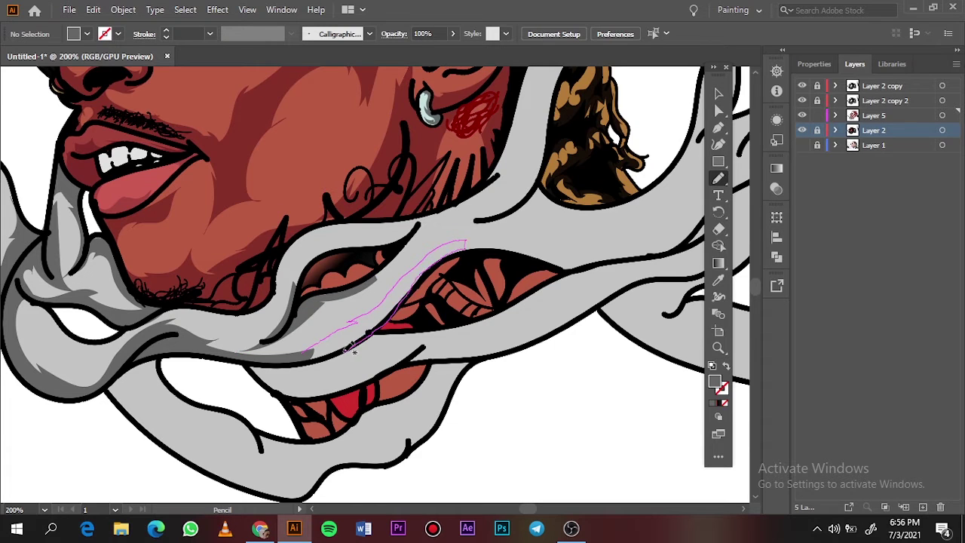
drag(352, 350, 348, 349)
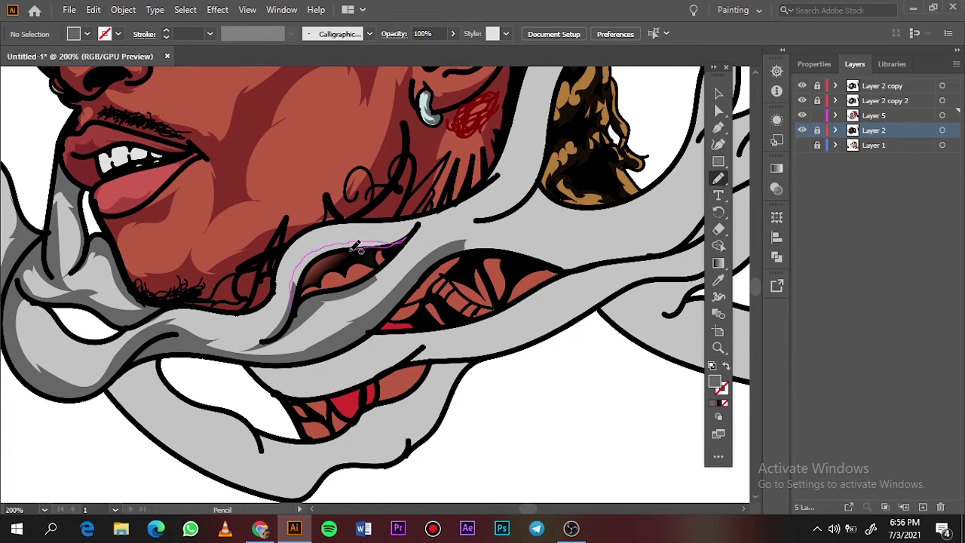
mouse_move(356, 247)
mouse_down()
mouse_move(347, 250)
mouse_move(395, 241)
mouse_up()
scroll(393, 239, down, 5)
Step: Trace dark-grey shadows along the lower smoke edge, its right side, left side and inner loop
scroll(470, 343, up, 4)
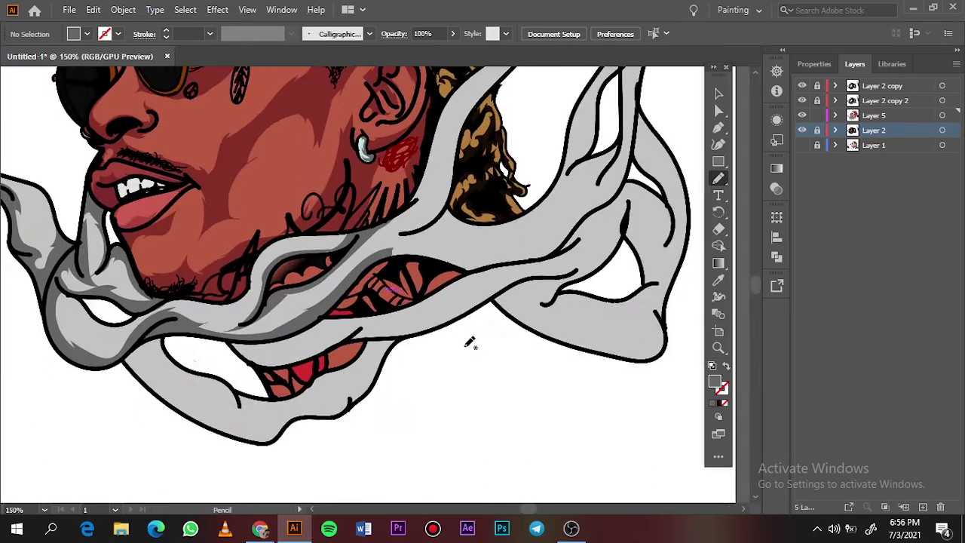
scroll(120, 422, up, 2)
drag(195, 334, 492, 383)
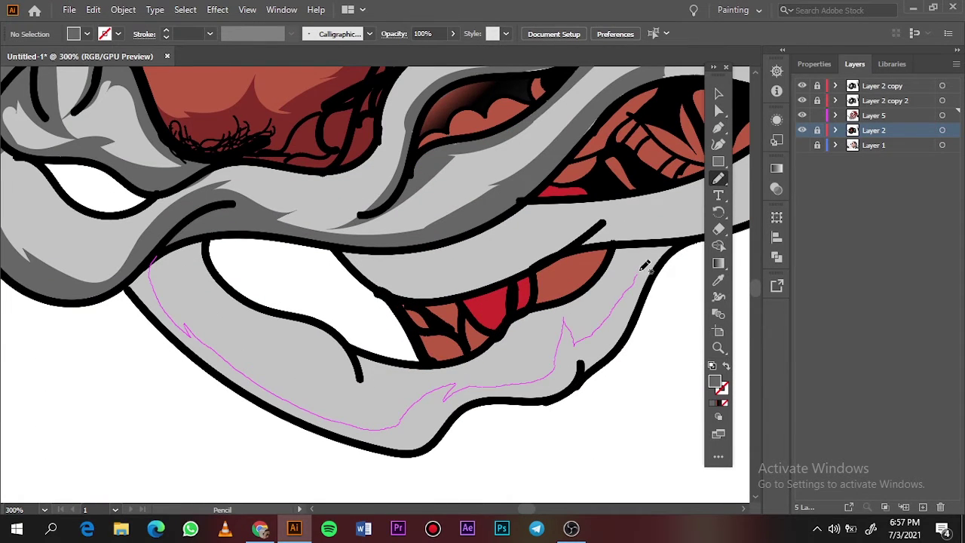
drag(641, 269, 614, 353)
drag(441, 445, 204, 355)
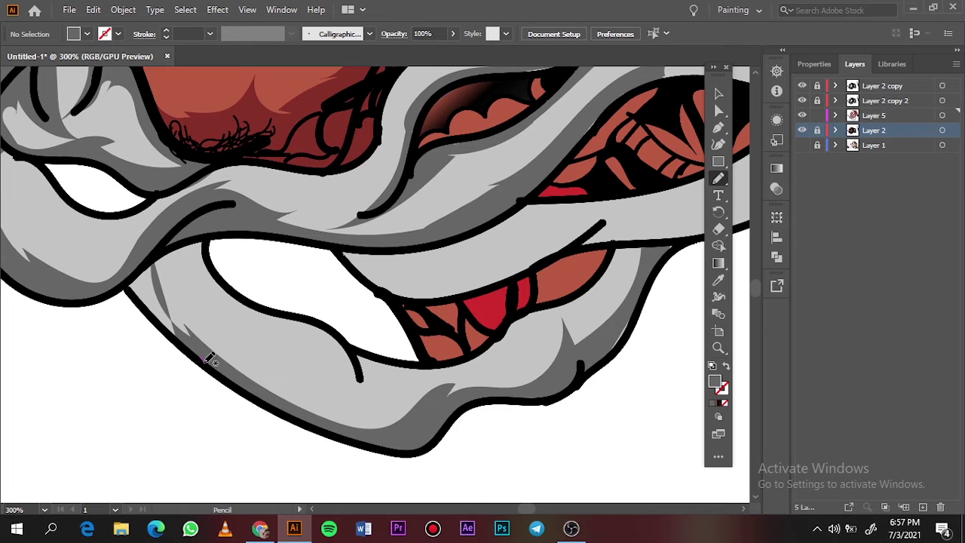
drag(155, 255, 204, 350)
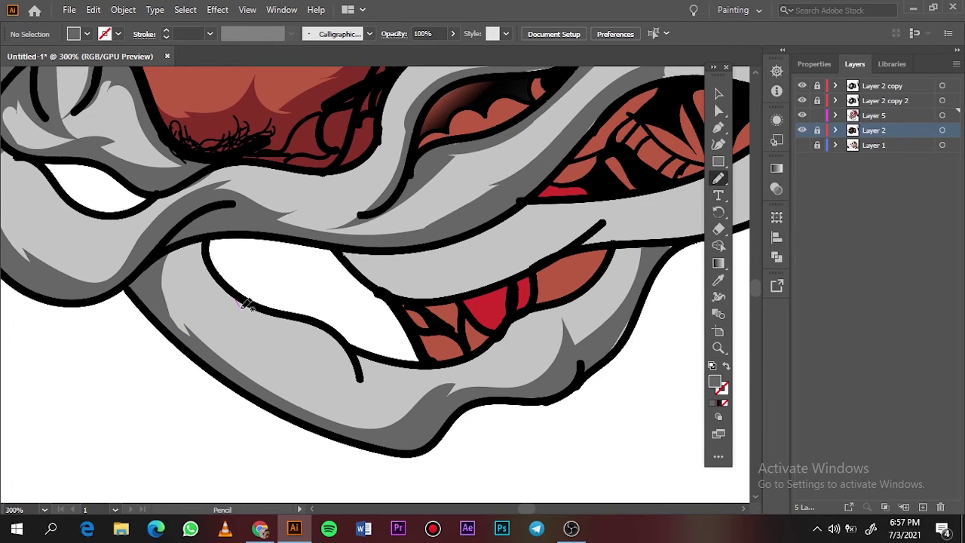
drag(241, 304, 405, 370)
Step: Draw a shadow along the smoke beside the ear and hair
key(ctrl+0)
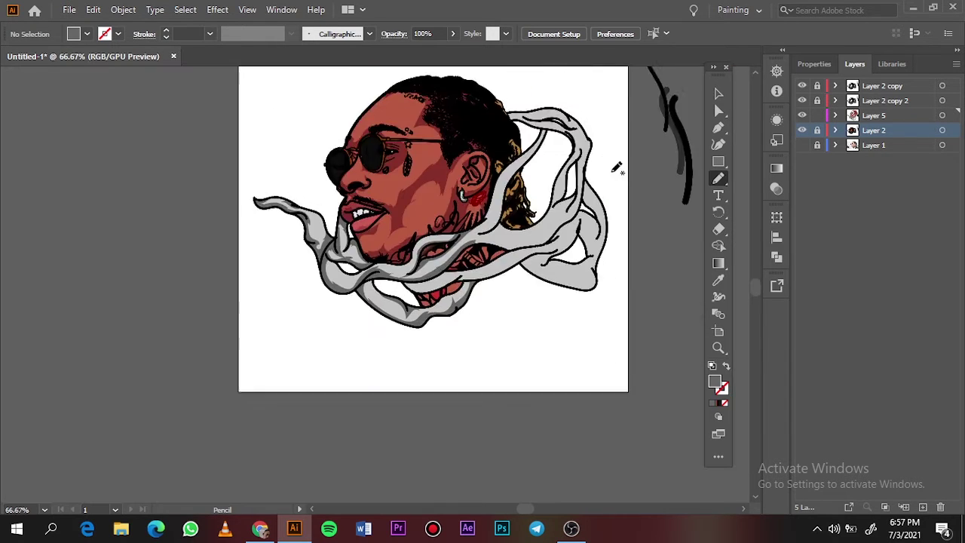
scroll(521, 174, up, 2)
scroll(521, 174, up, 1)
scroll(520, 173, up, 1)
drag(444, 249, 318, 432)
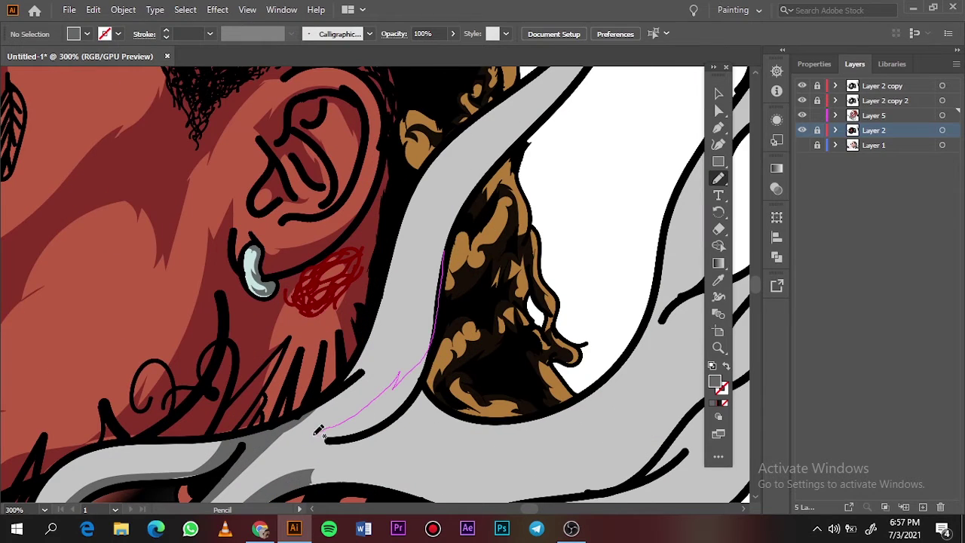
drag(431, 365, 431, 366)
Step: Add darker shadows on the smoke under the hair and the strand below the mouth
key(ctrl+0)
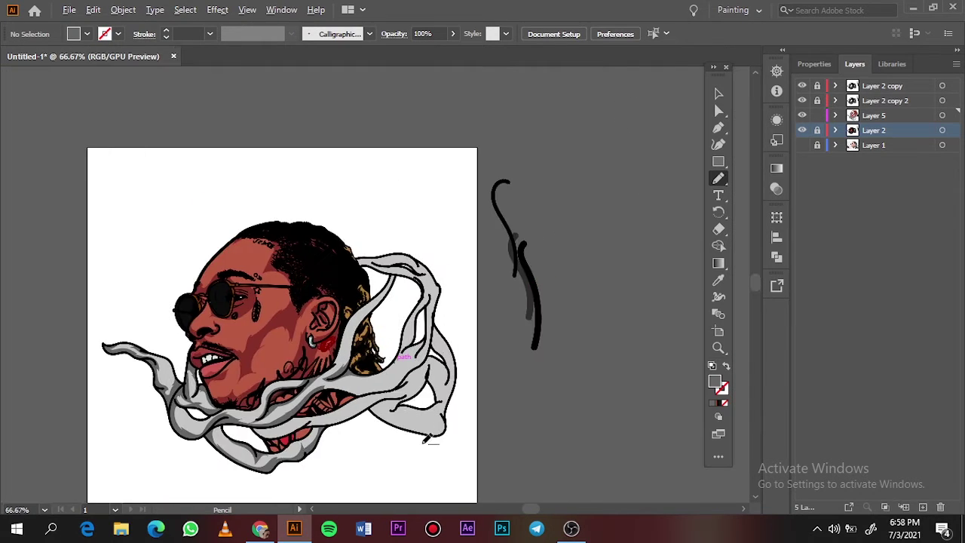
scroll(498, 362, up, 2)
scroll(498, 362, up, 1)
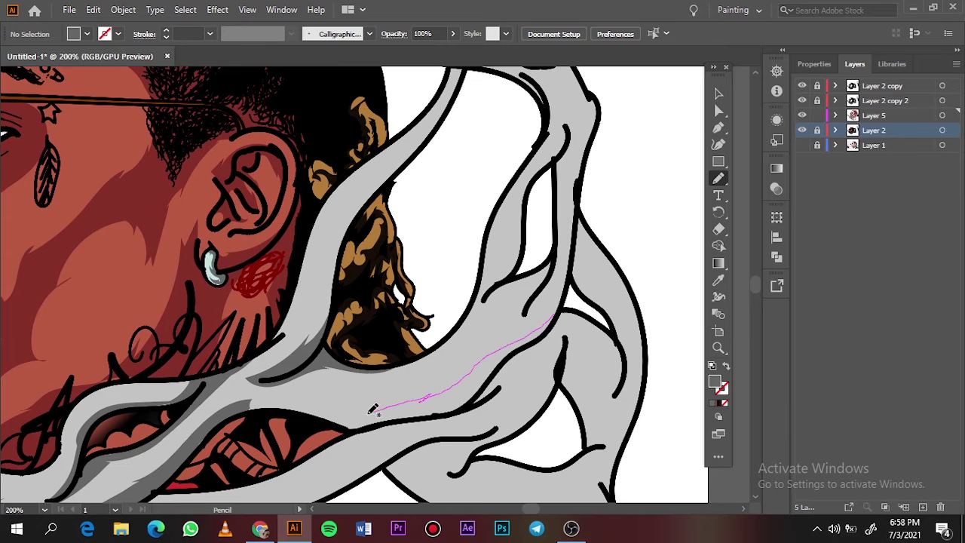
drag(540, 345, 393, 414)
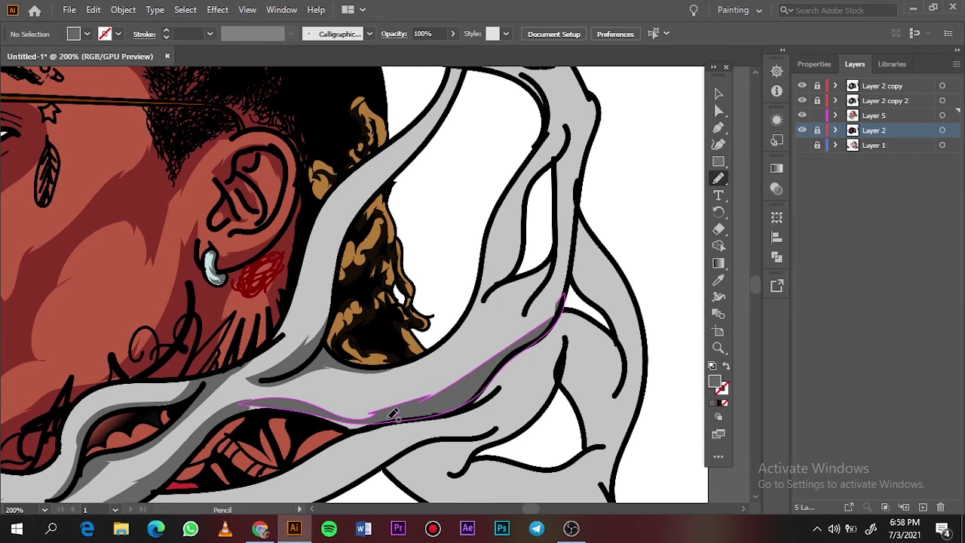
key(ctrl+0)
scroll(331, 351, up, 3)
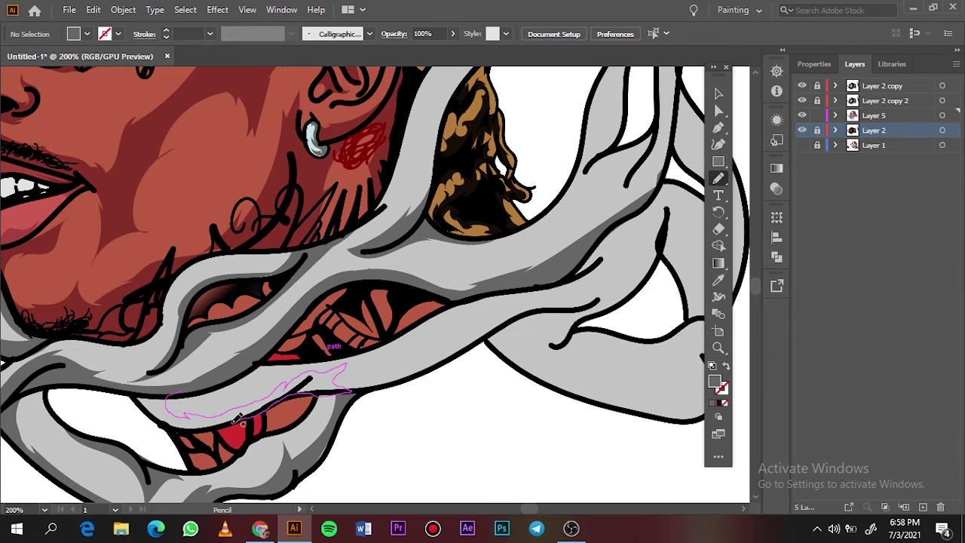
drag(148, 385, 151, 389)
Step: Shade the smoke's lower edge and the curl at its right end
key(ctrl+0)
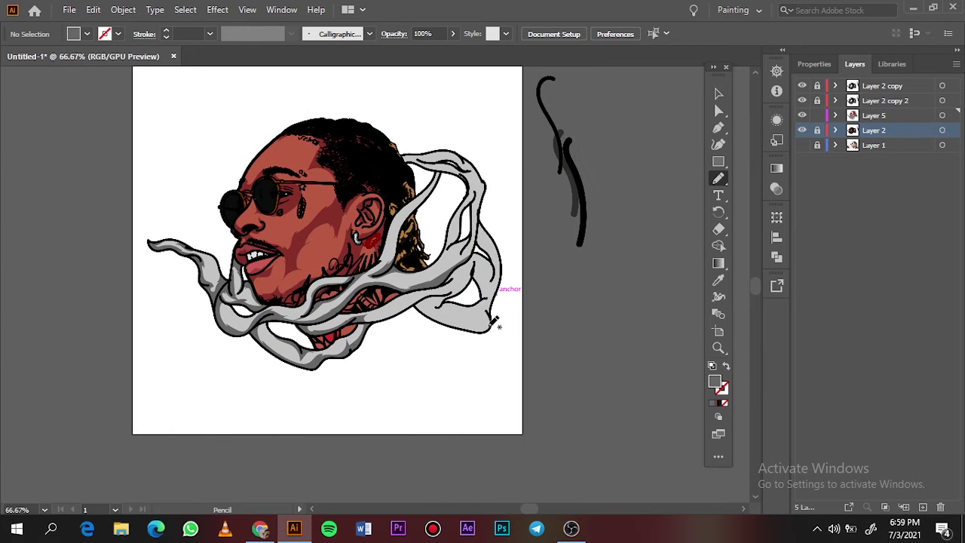
scroll(518, 313, up, 3)
scroll(518, 313, left, 3)
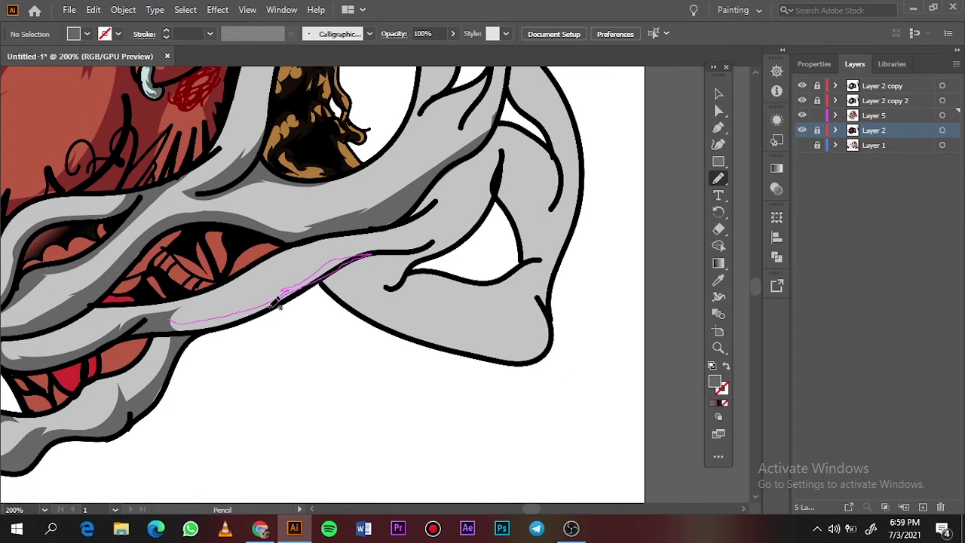
drag(276, 304, 304, 285)
key(ctrl+0)
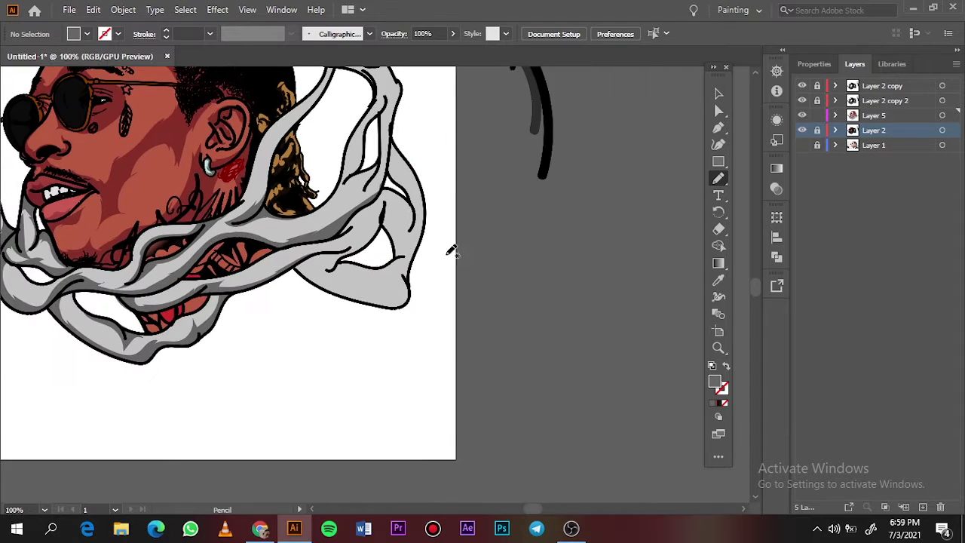
scroll(284, 237, up, 3)
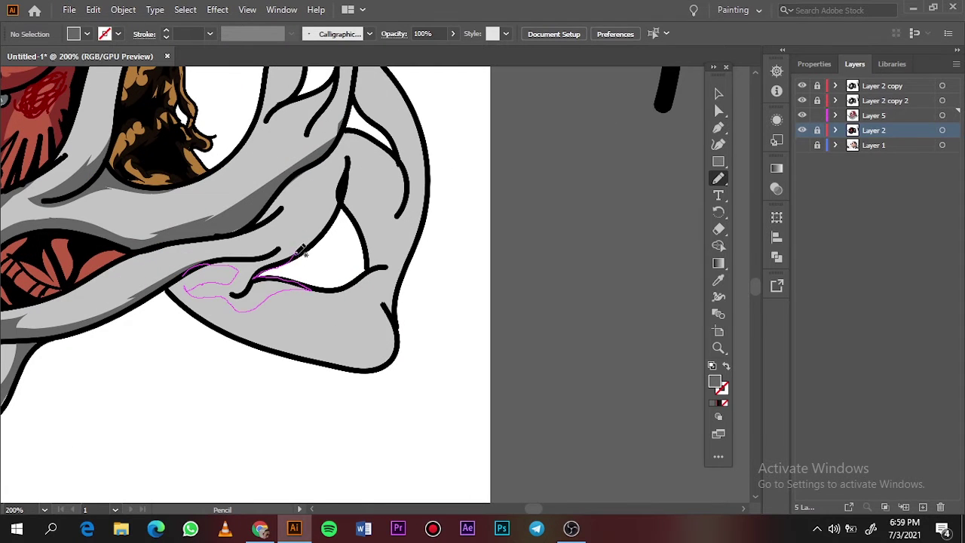
drag(220, 249, 185, 283)
Step: Shade the lower edge and bottom curve of the smoke's right end, plus its left corner
scroll(301, 227, down, 2)
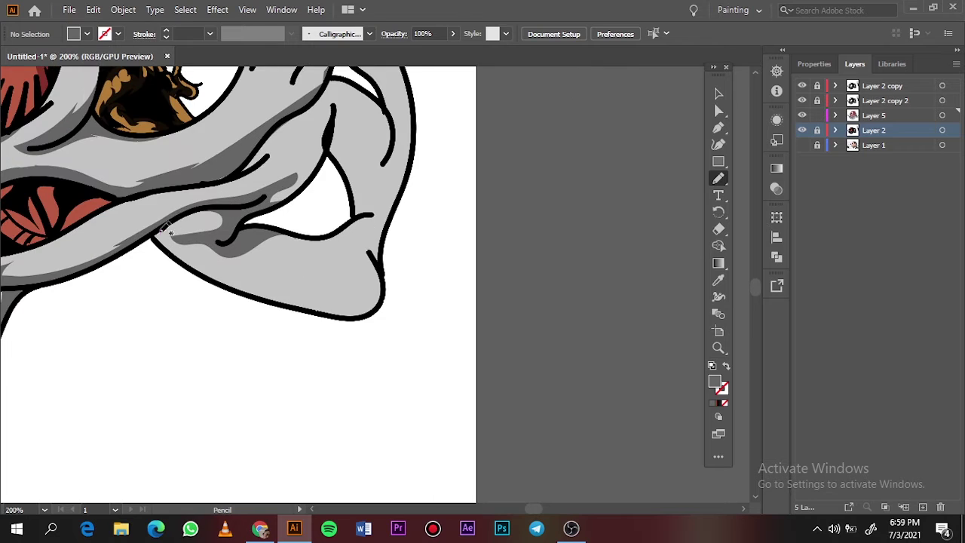
drag(160, 226, 375, 287)
key(ctrl+z)
key(ctrl+equal)
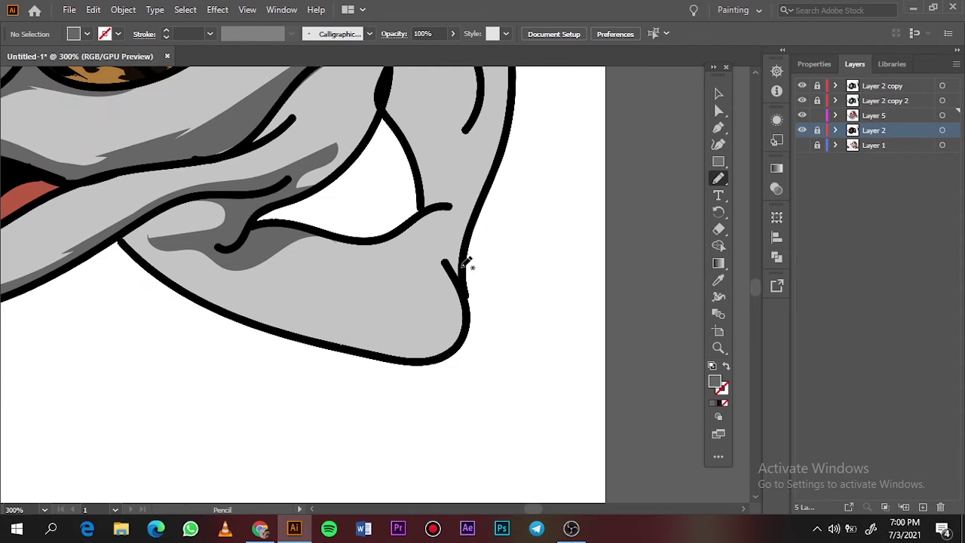
drag(186, 203, 340, 330)
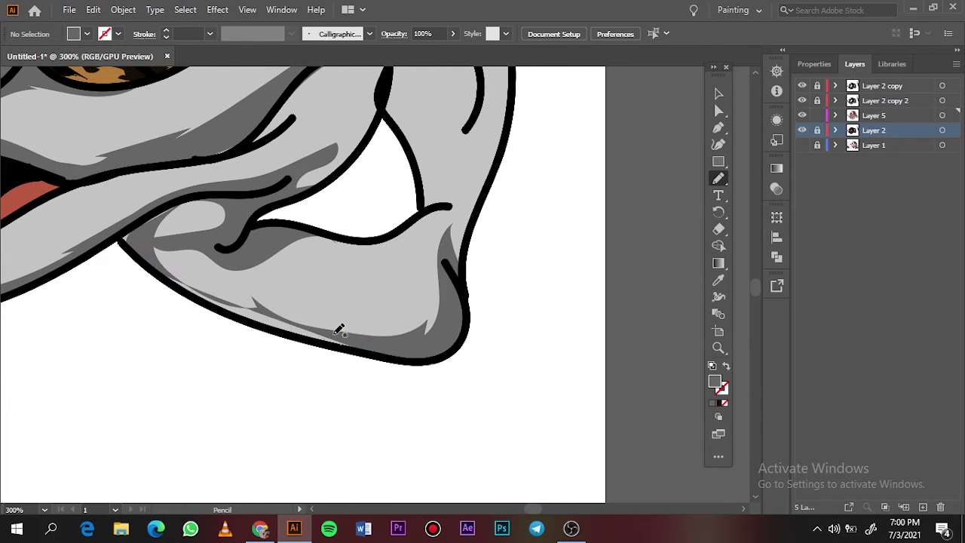
drag(242, 284, 362, 343)
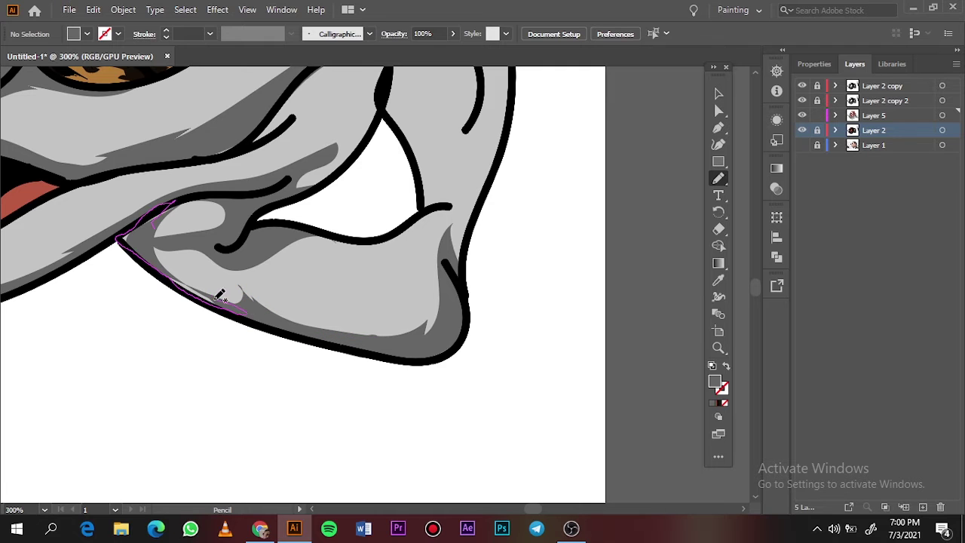
drag(161, 204, 149, 172)
Step: Add shading strokes along the smoke edge, the small lower gap and the right edge
key(ctrl+0)
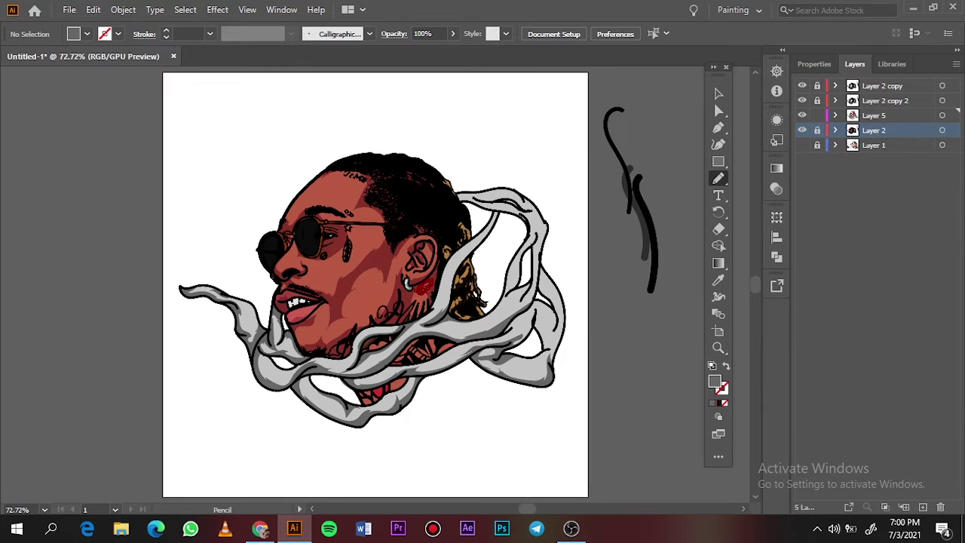
scroll(571, 302, up, 5)
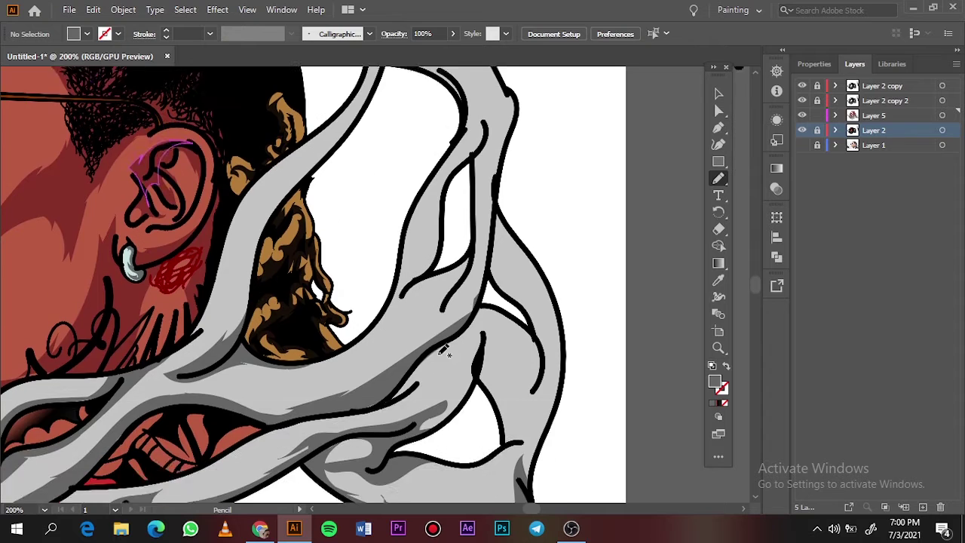
scroll(445, 351, down, 1)
drag(477, 304, 394, 391)
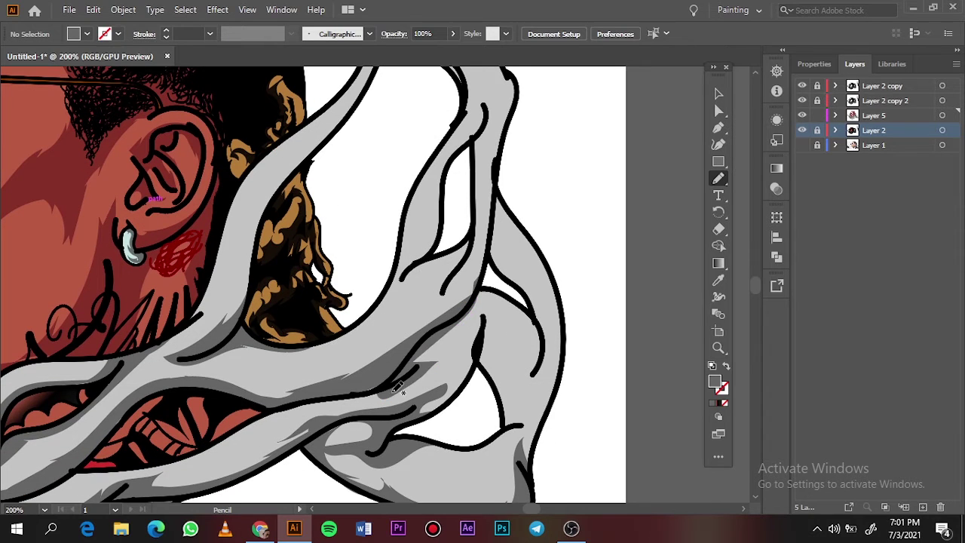
drag(478, 317, 484, 373)
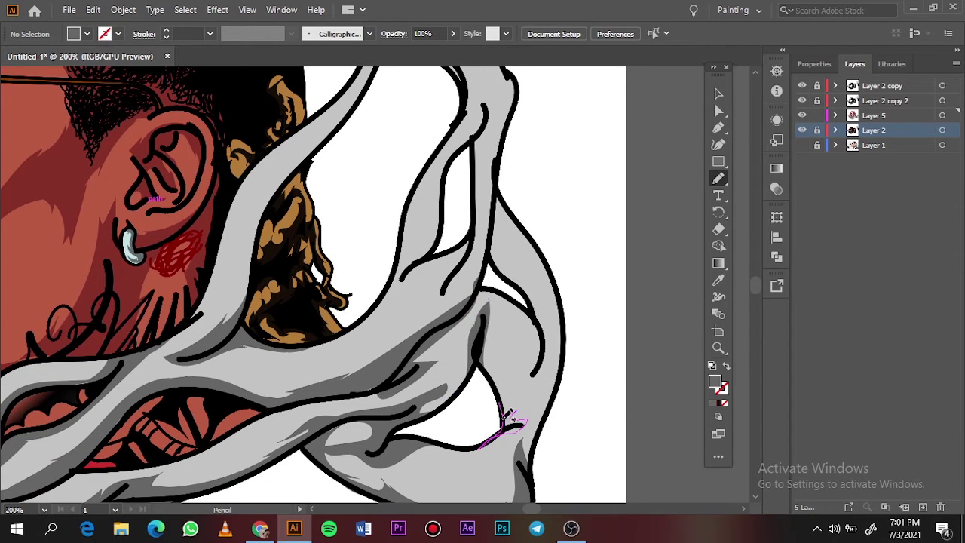
drag(490, 289, 522, 332)
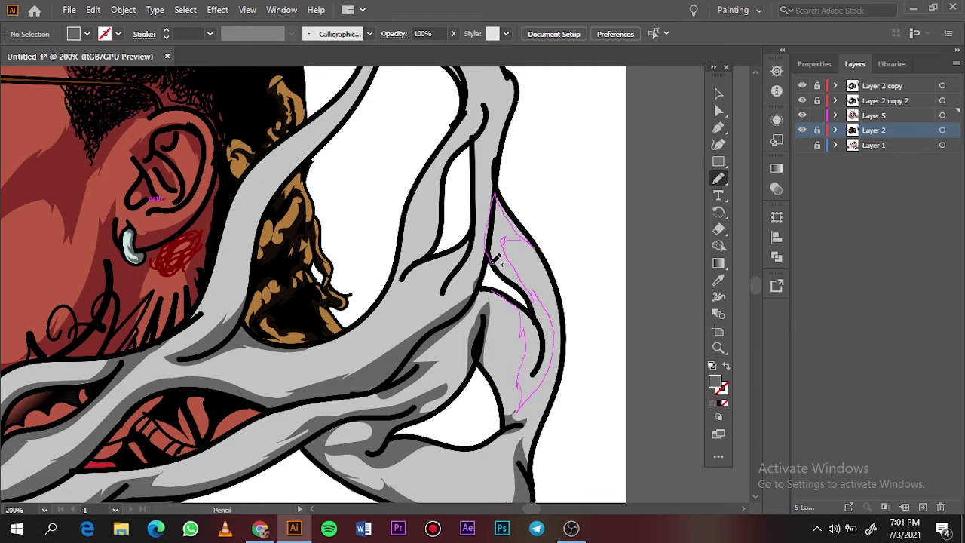
drag(497, 260, 518, 236)
Step: Draw dark grey shadow bands along the smoke's left edge
scroll(537, 249, down, 3)
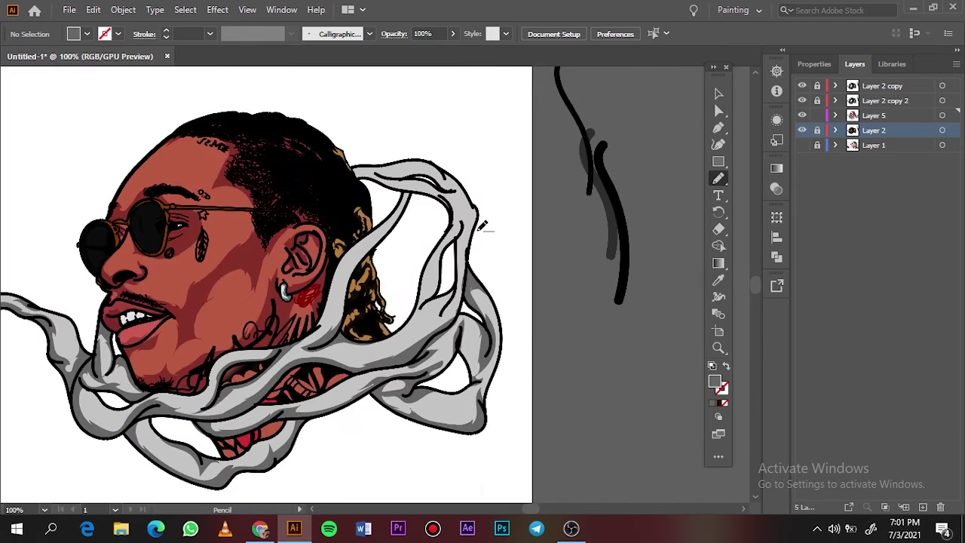
scroll(413, 237, up, 4)
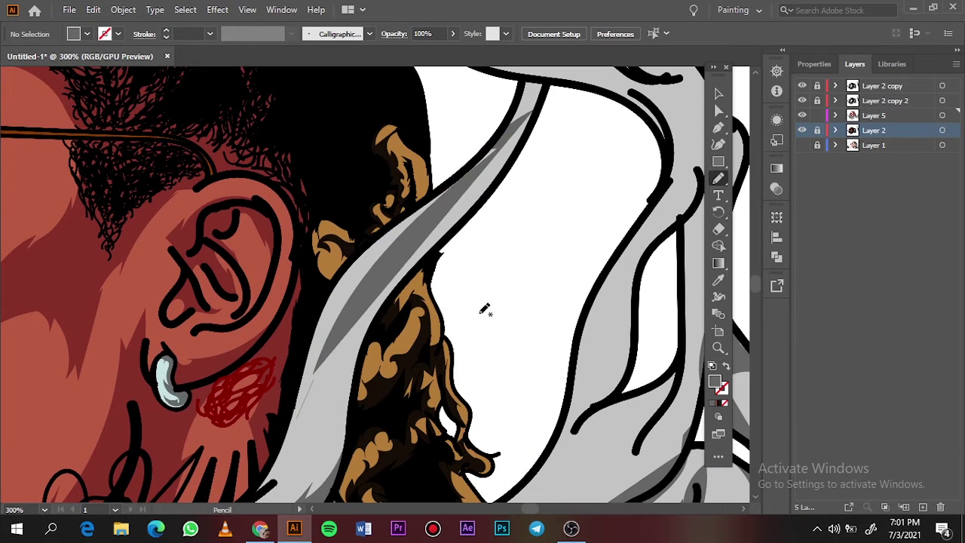
scroll(392, 294, down, 2)
drag(255, 426, 339, 210)
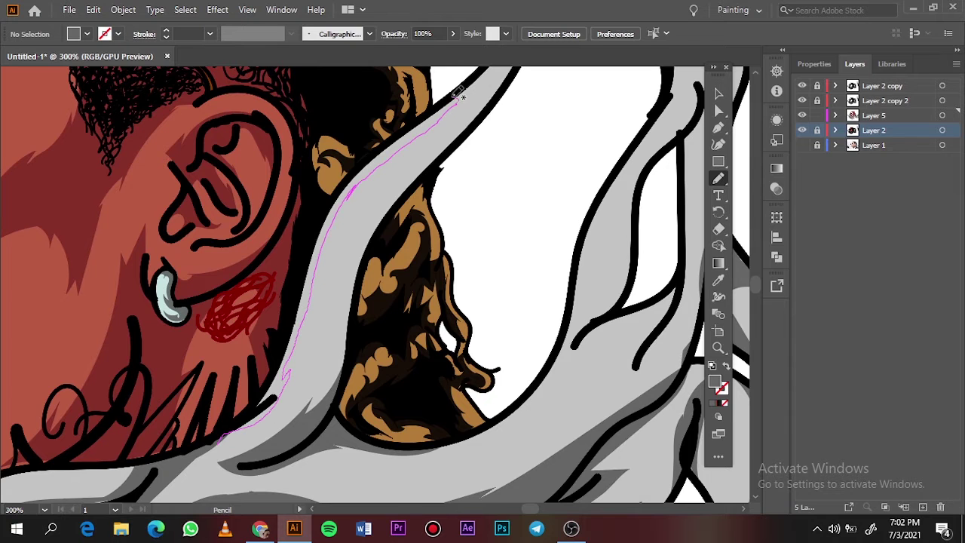
drag(458, 95, 460, 94)
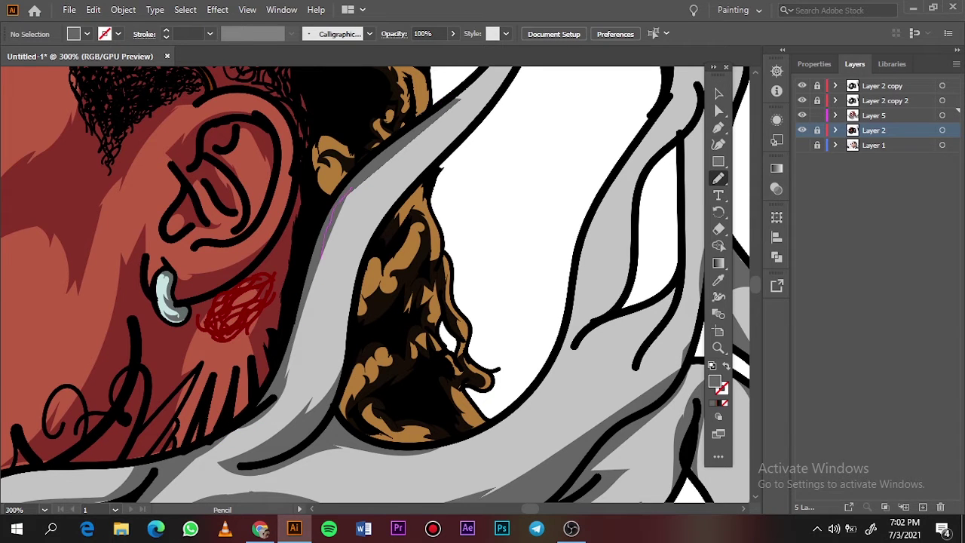
drag(327, 260, 325, 270)
Step: Shade the lower and top smoke branches and outline a dark shape beside the ear
key(ctrl+minus)
scroll(365, 207, up, 5)
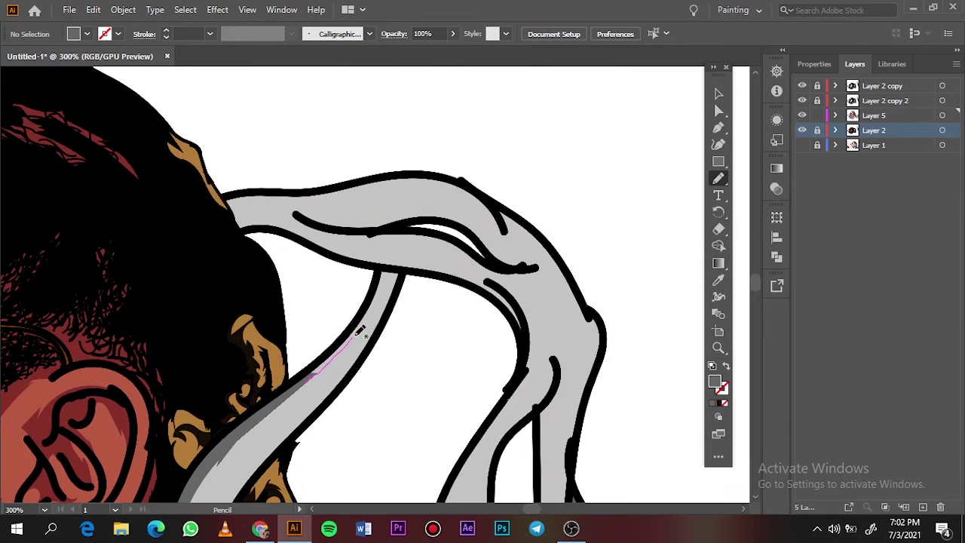
drag(370, 310, 368, 313)
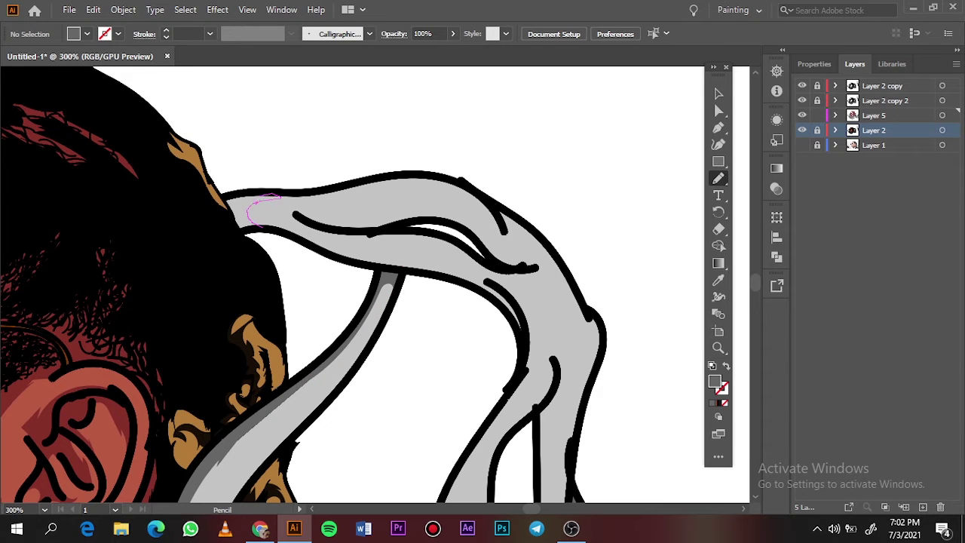
drag(253, 223, 250, 225)
drag(245, 396, 252, 391)
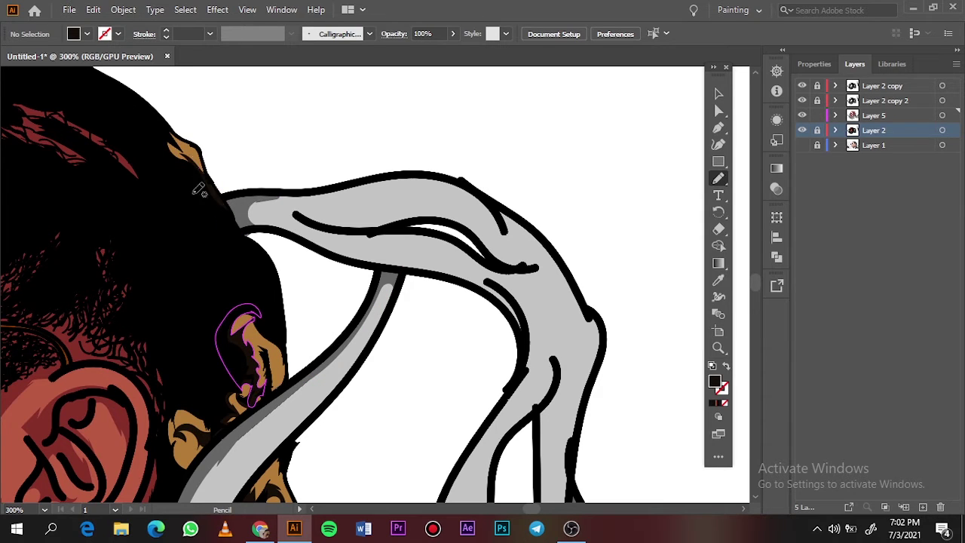
Step: Try a new fill on the ear shape, then undo the unwanted dark fill
key(i)
click(220, 190)
drag(397, 232, 278, 232)
key(n)
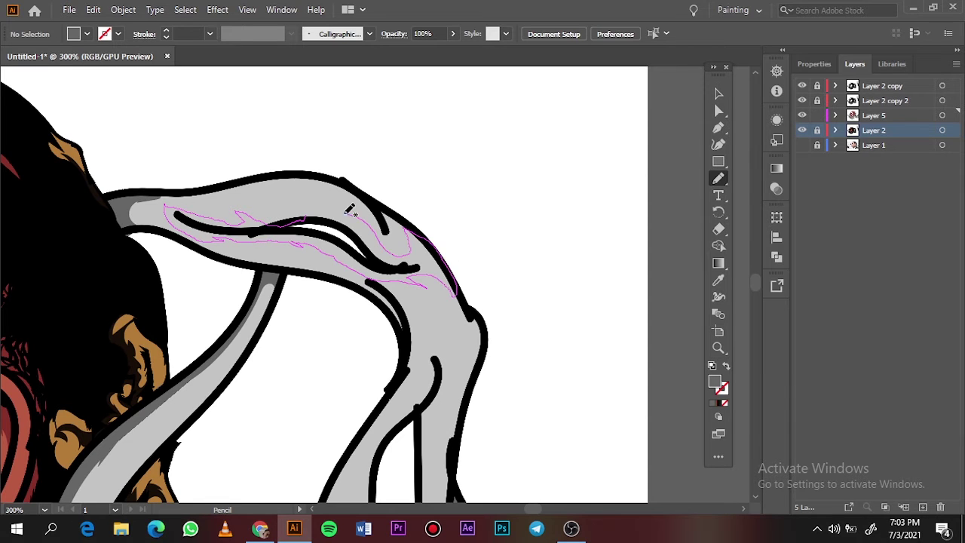
key(ctrl+z)
Step: Shade the smoke's top bend with dark grey shadows
drag(336, 185, 362, 201)
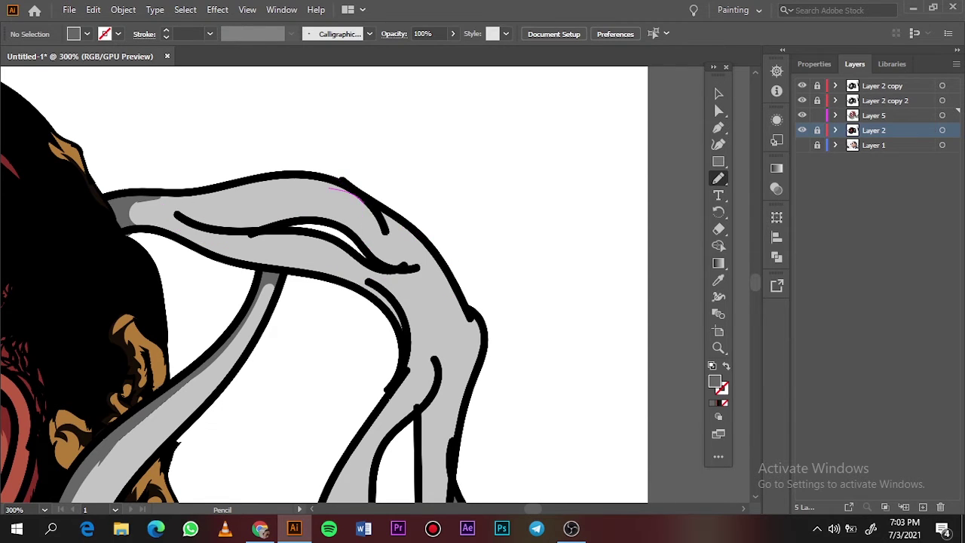
drag(433, 251, 354, 251)
drag(441, 270, 444, 272)
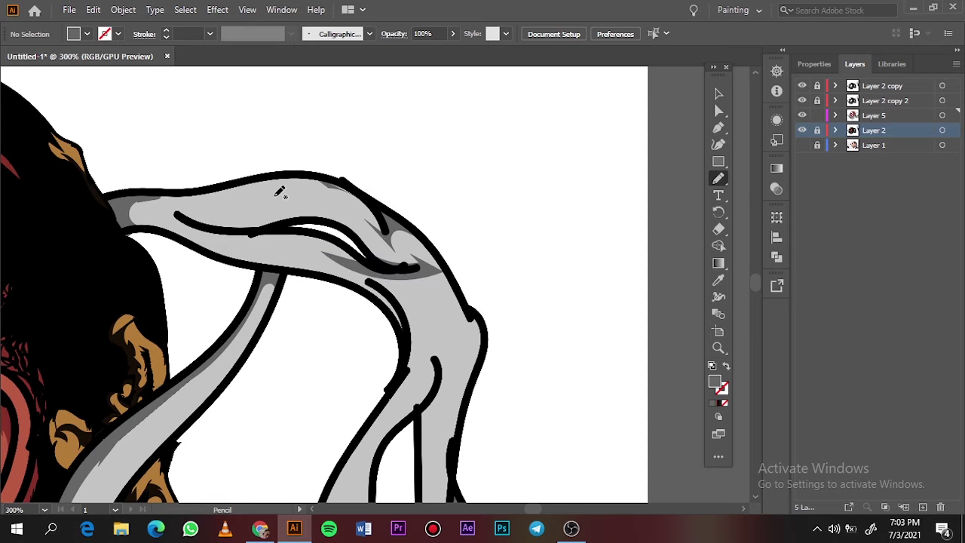
key(ctrl+0)
scroll(440, 223, up, 5)
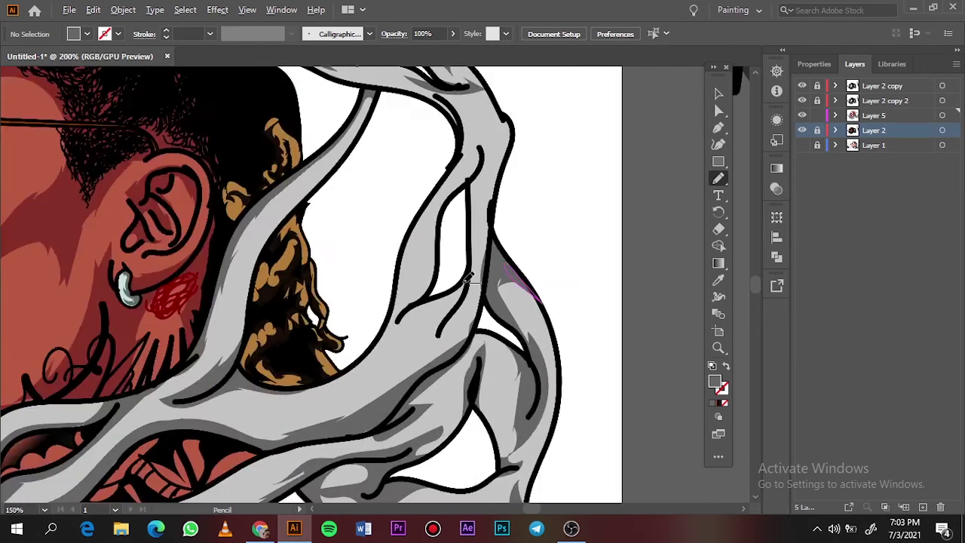
Step: Add shadows on the lower smoke tentacle and crook, then trace a shape over the lens
drag(431, 255, 430, 251)
scroll(367, 313, down, 3)
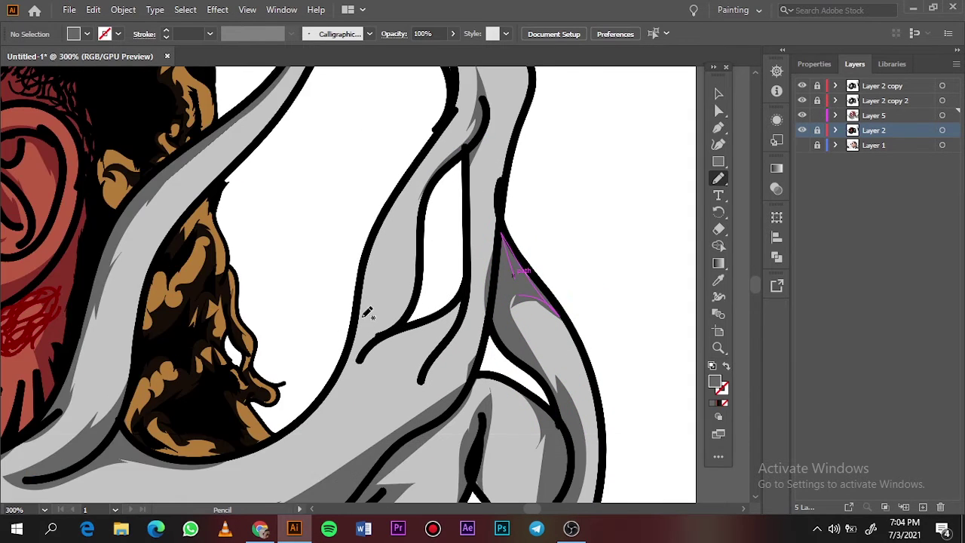
drag(473, 297, 473, 298)
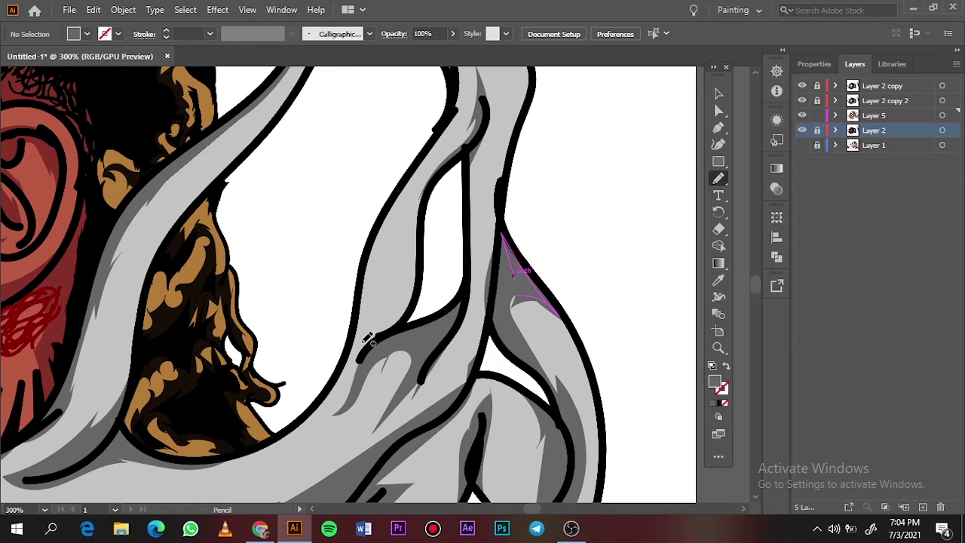
key(ctrl+0)
scroll(242, 237, up, 5)
drag(281, 197, 366, 221)
Step: Select and deselect the lens shapes, then zoom into the mouth
key(v)
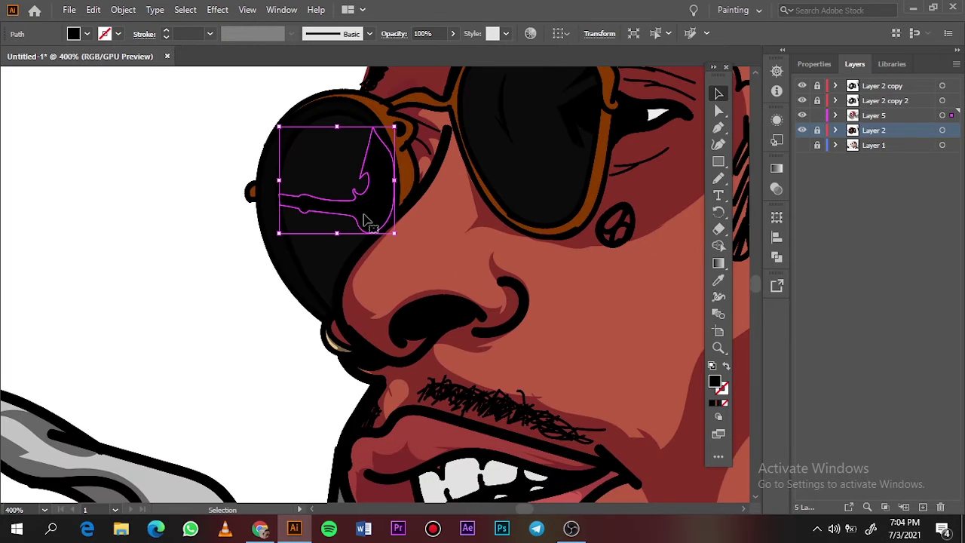
shift+click(513, 145)
click(189, 210)
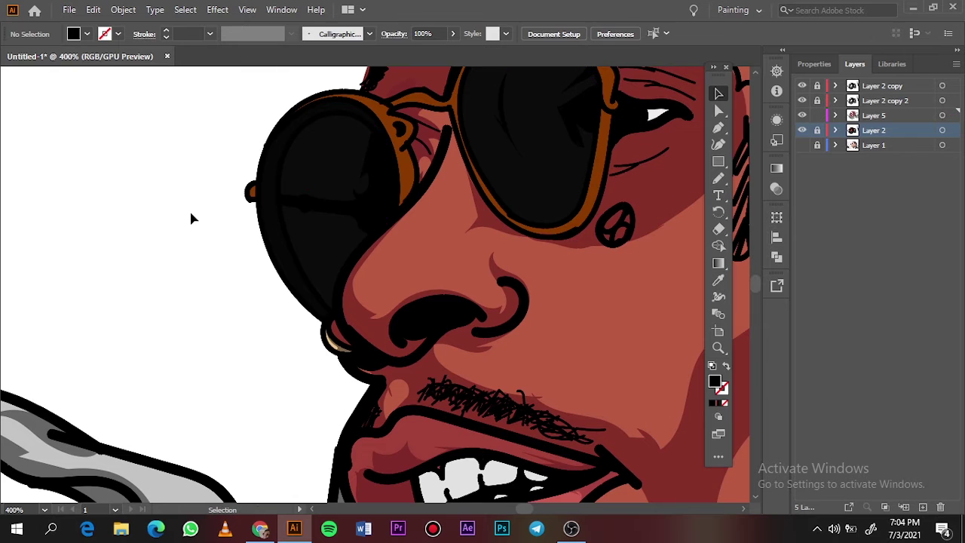
key(ctrl+0)
scroll(300, 303, up, 5)
scroll(312, 222, up, 5)
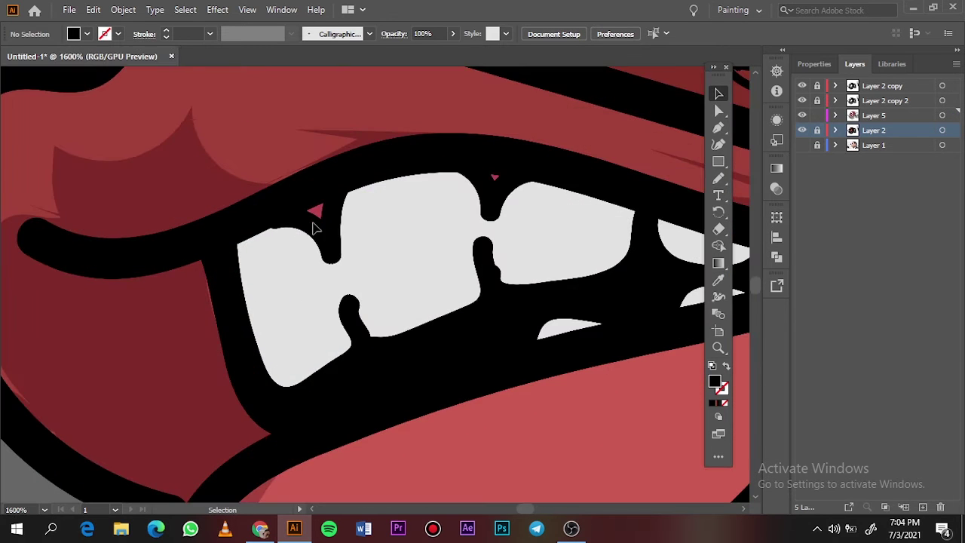
Step: Sample a light grey and trace grey shapes over the first, middle and right teeth
key(i)
click(362, 234)
double_click(714, 382)
key(Return)
key(n)
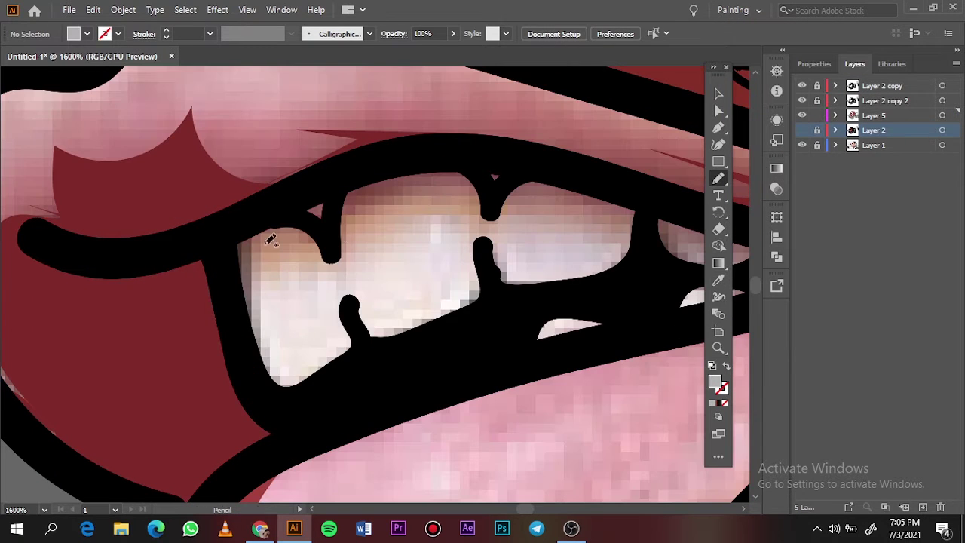
mouse_move(329, 285)
mouse_down()
mouse_move(384, 170)
mouse_move(534, 301)
mouse_up()
mouse_move(547, 176)
mouse_down()
mouse_move(577, 272)
mouse_move(638, 190)
mouse_up()
scroll(558, 332, right, 3)
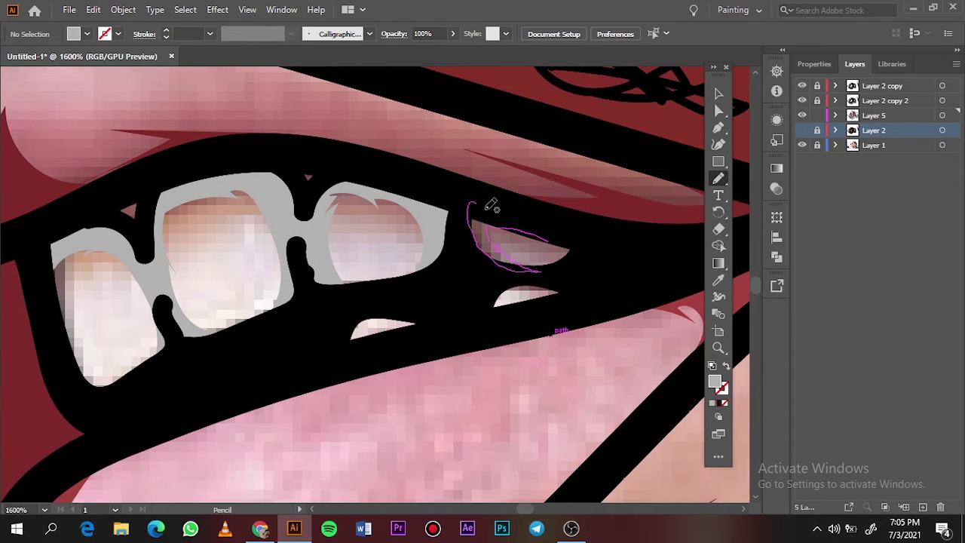
drag(513, 225, 491, 205)
key(ctrl+0)
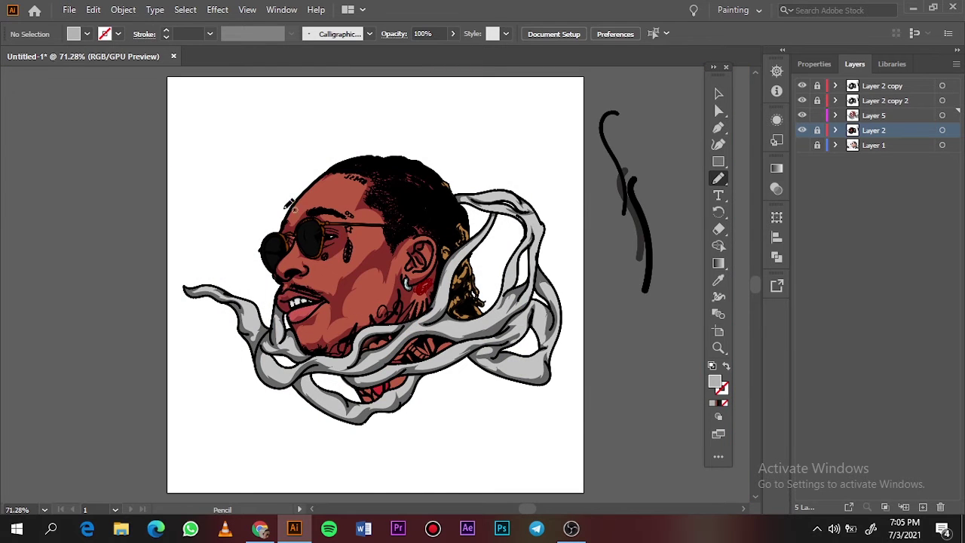
scroll(288, 204, up, 5)
Step: Sample the dark brown of the sunglasses frame as the fill colour
key(i)
click(269, 312)
double_click(715, 382)
click(880, 97)
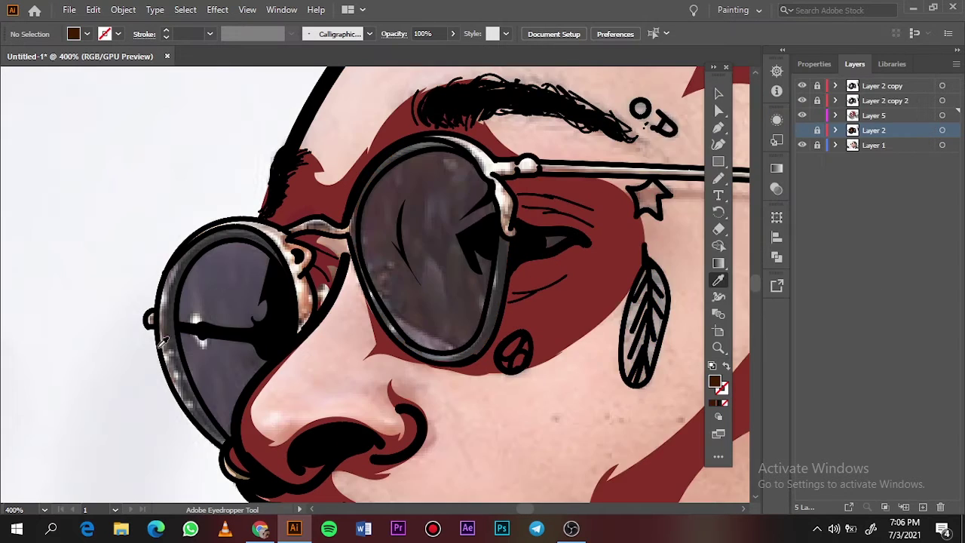
scroll(163, 341, up, 5)
Step: Draw dark brown shapes on the glasses hinge, lens rim, frame edge and beside the eye
key(n)
drag(209, 272, 210, 364)
click(801, 133)
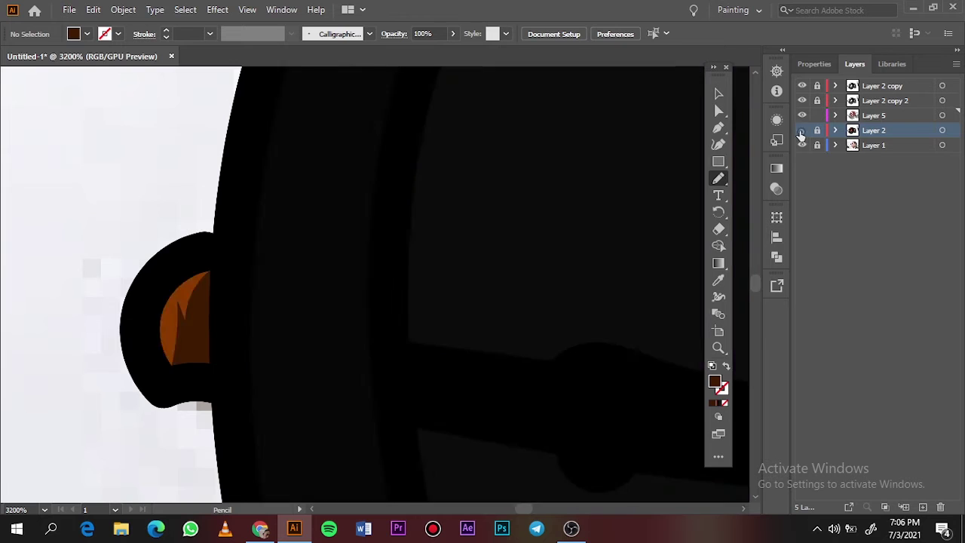
scroll(517, 223, down, 5)
scroll(377, 227, up, 2)
drag(100, 219, 245, 139)
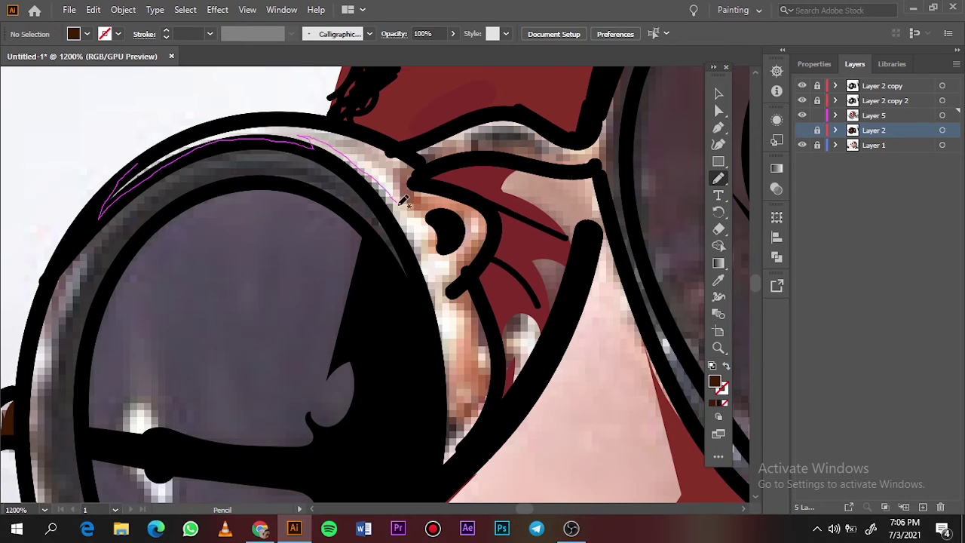
drag(473, 264, 477, 267)
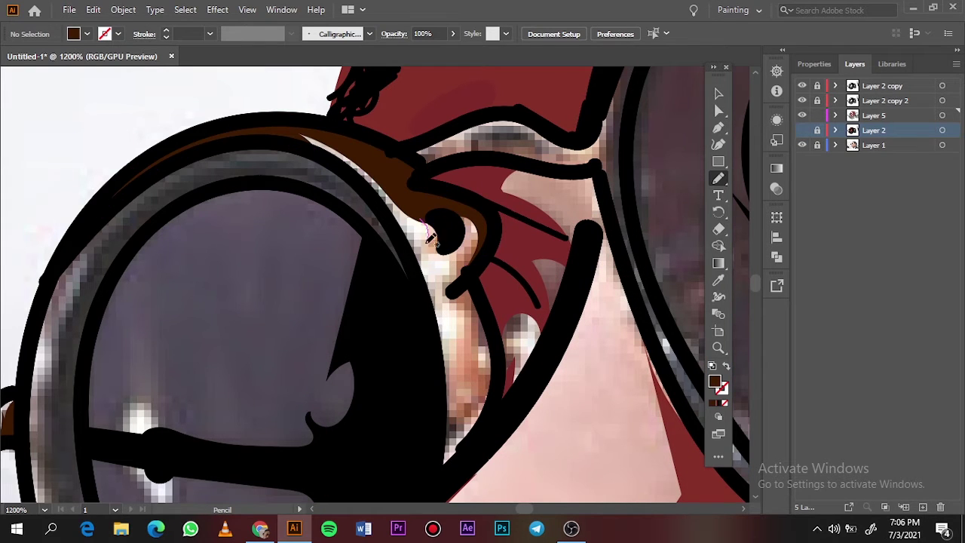
drag(426, 238, 435, 237)
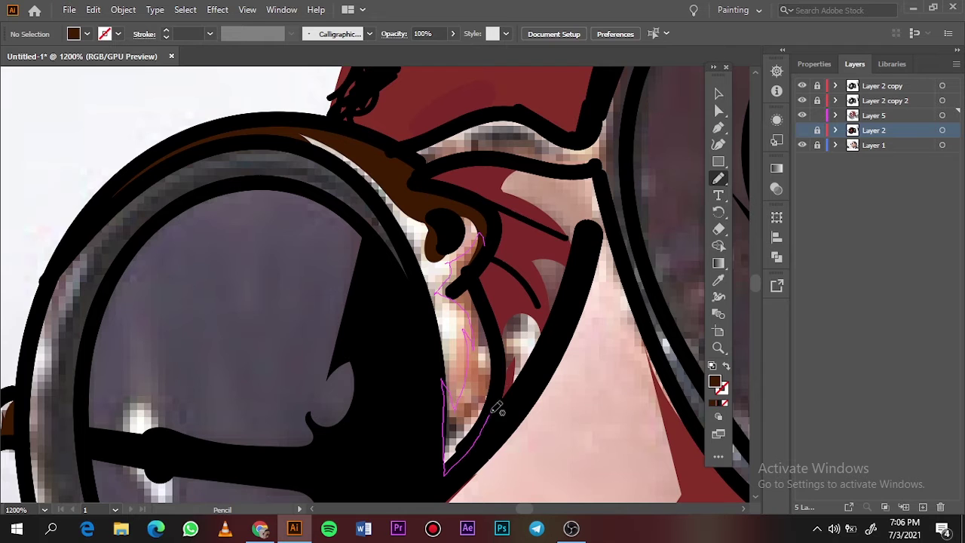
drag(460, 407, 494, 275)
Step: Trace a closed shape along the glasses bridge and select it
scroll(453, 226, up, 3)
scroll(405, 174, right, 3)
drag(442, 214, 362, 244)
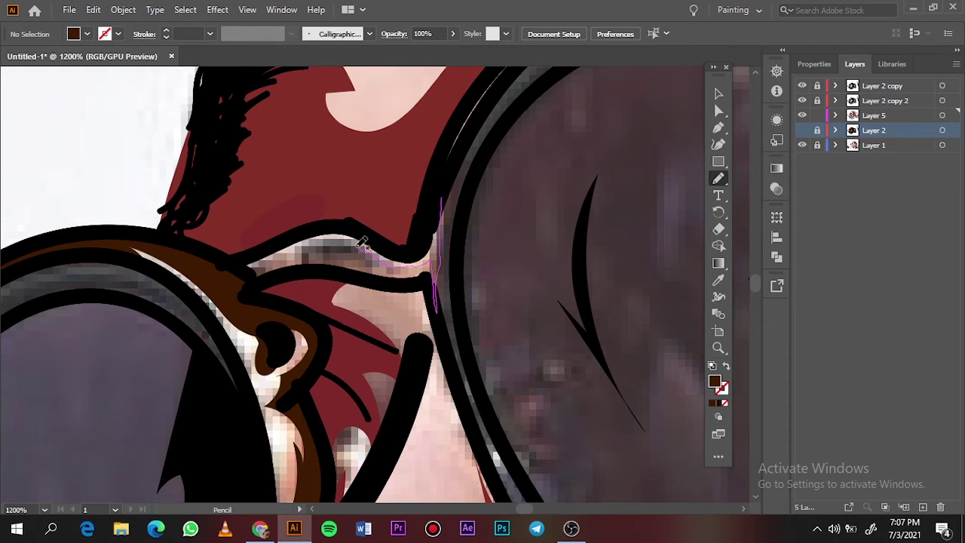
drag(267, 262, 260, 264)
ctrl+click(291, 245)
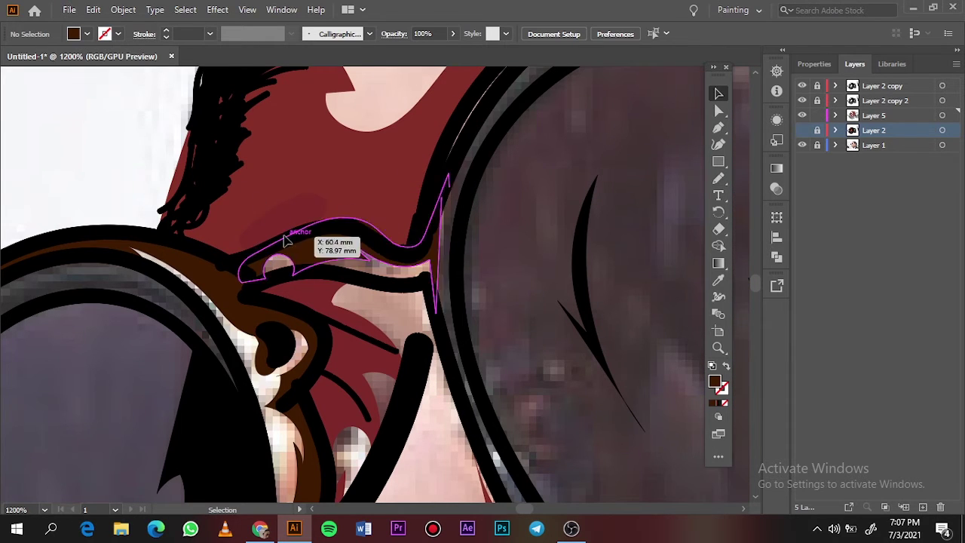
Step: Recolour the bridge shape with the maroon skin colour, then deselect it
key(i)
click(366, 138)
key(v)
click(345, 362)
key(ctrl+shift+a)
Step: Trace maroon skin shadows around the lens and along its lower-left edge
key(ctrl+0)
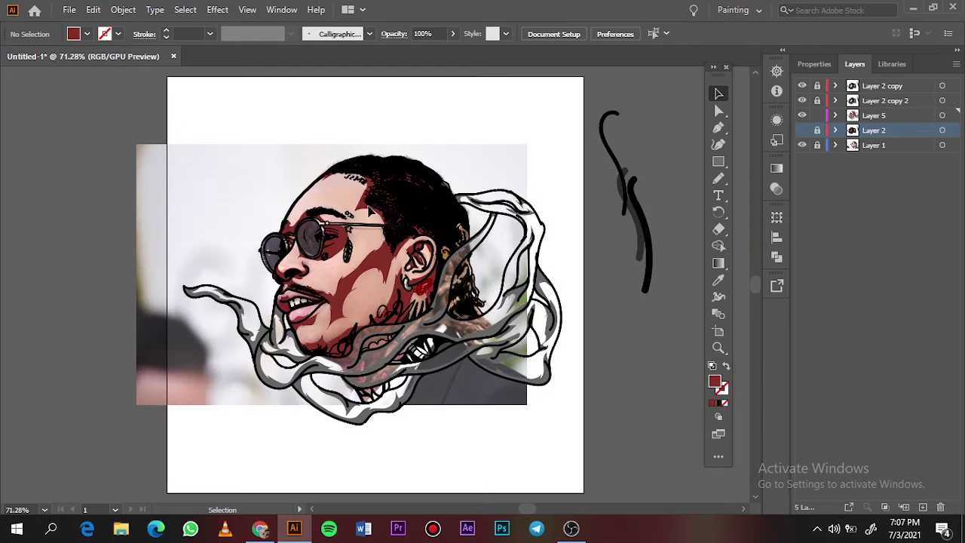
click(802, 145)
scroll(344, 248, up, 5)
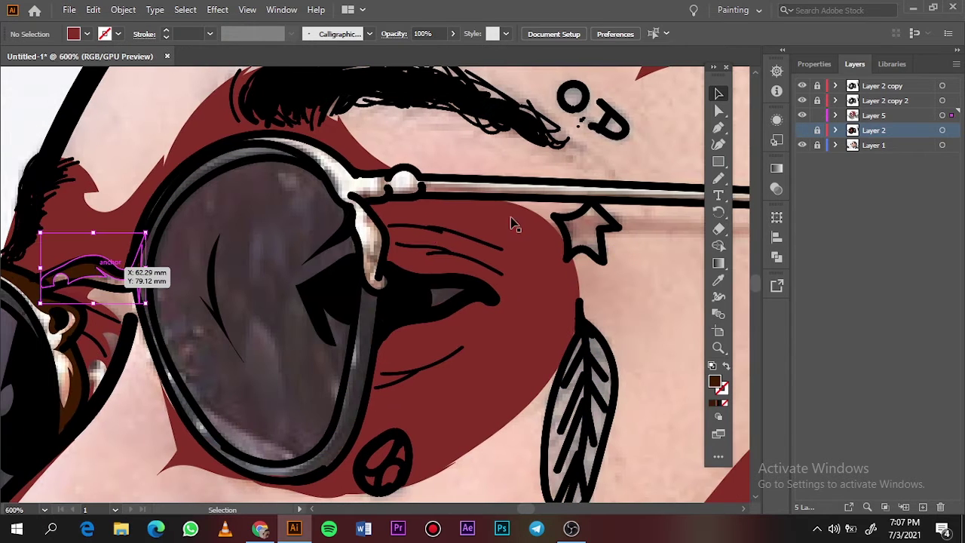
click(801, 130)
key(n)
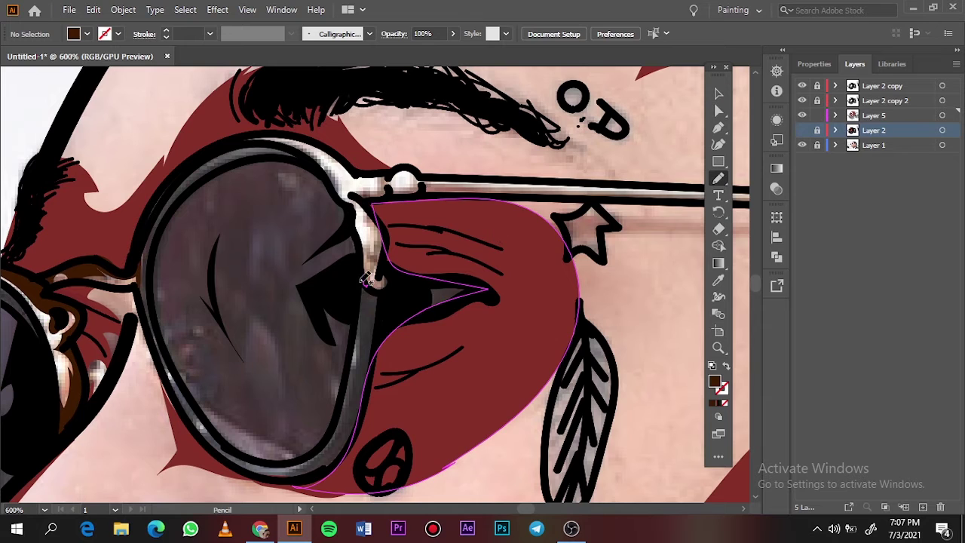
mouse_move(368, 283)
mouse_down()
mouse_move(330, 453)
mouse_move(379, 305)
mouse_up()
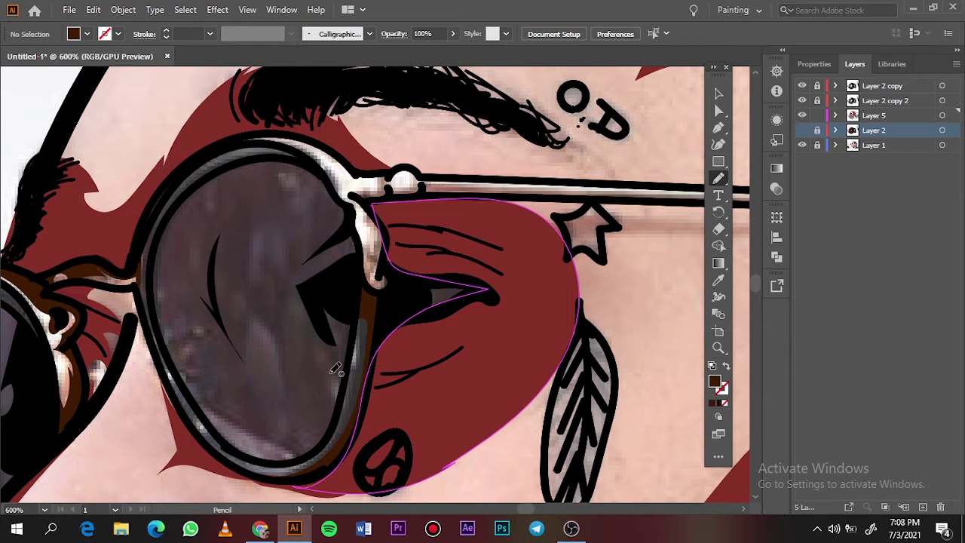
drag(270, 464, 269, 452)
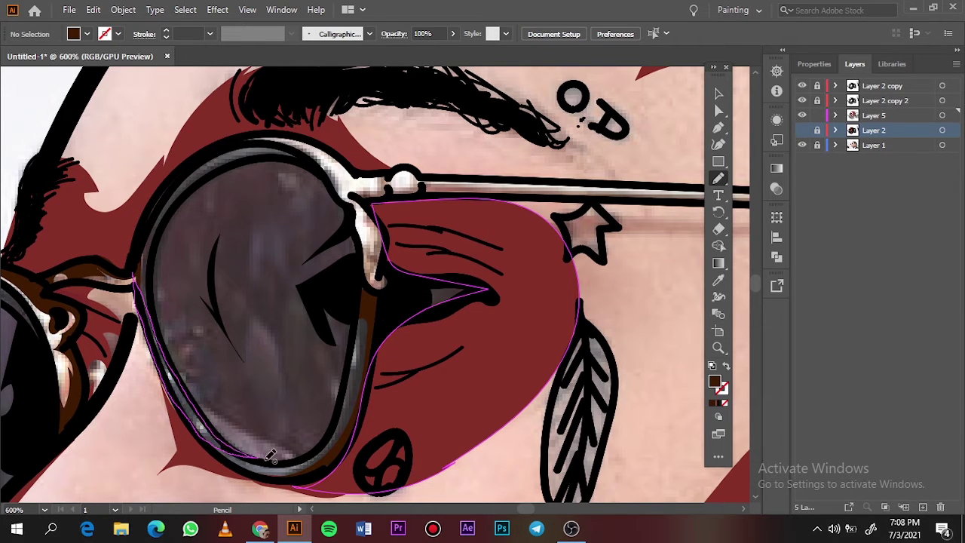
Step: Trace a shadow along the glasses temple, then check the full artwork with the photo hidden
click(802, 145)
key(ctrl+minus)
key(ctrl+minus)
key(ctrl+plus)
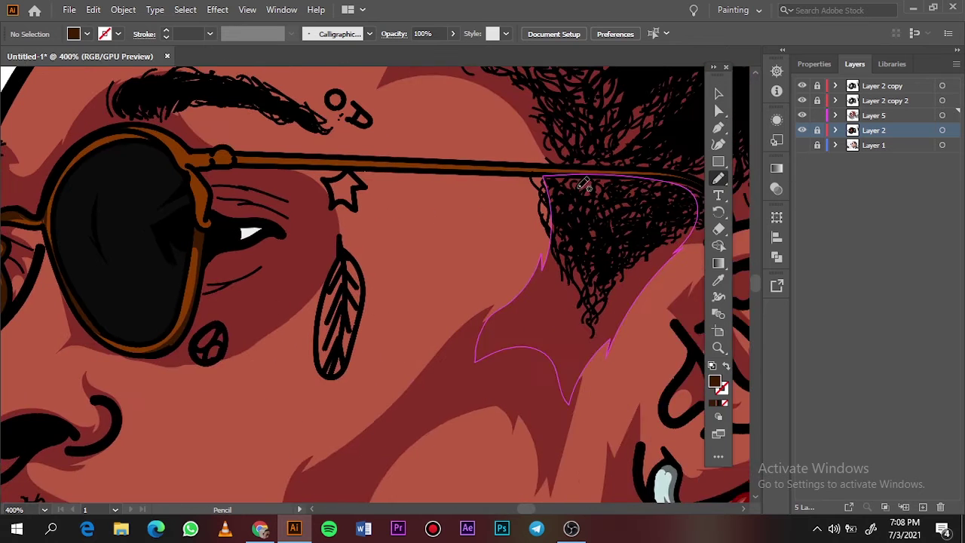
click(802, 129)
scroll(113, 204, up, 2)
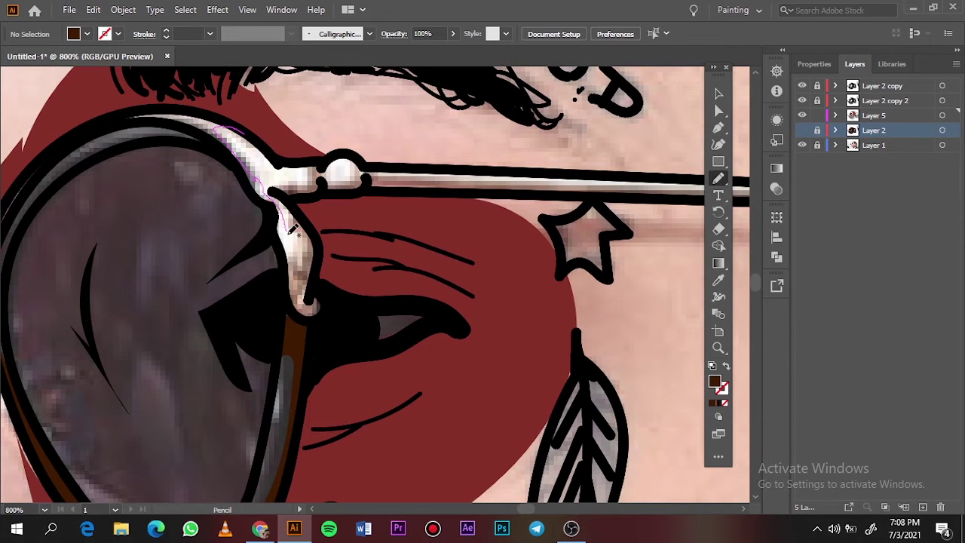
mouse_move(290, 321)
mouse_down()
mouse_move(285, 189)
mouse_move(342, 189)
mouse_up()
scroll(342, 188, down, 4)
scroll(173, 166, up, 3)
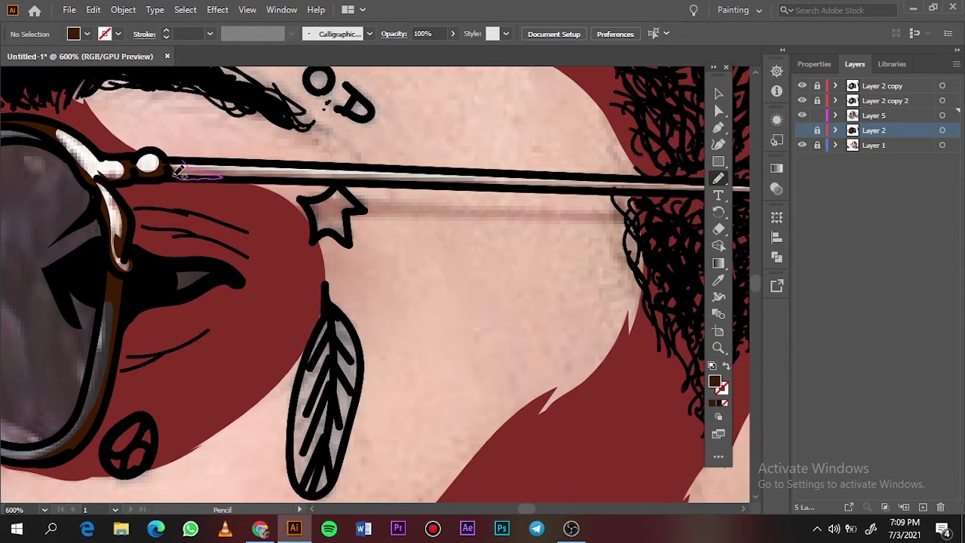
key(ctrl+0)
click(803, 145)
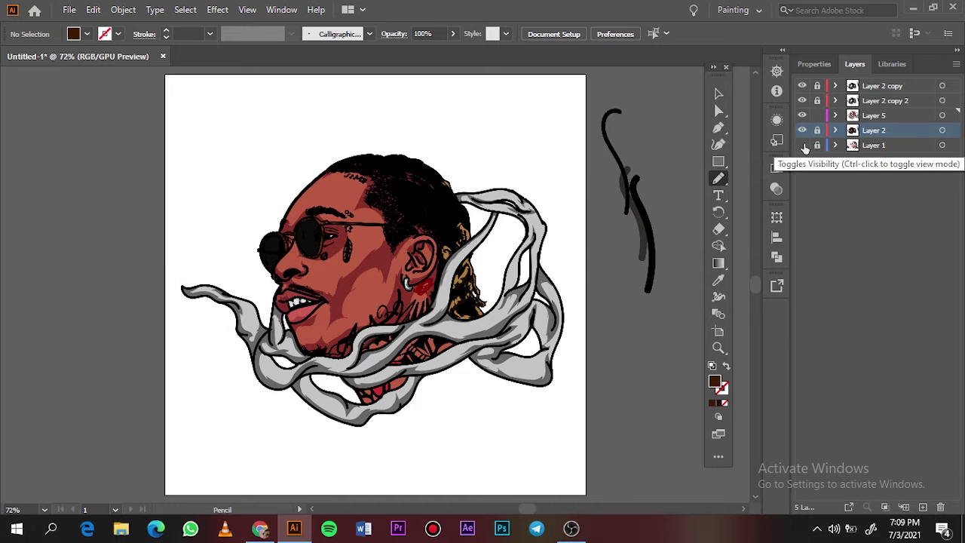
Step: Add a new layer above Layer 5 and set a darker red fill
click(803, 145)
click(923, 507)
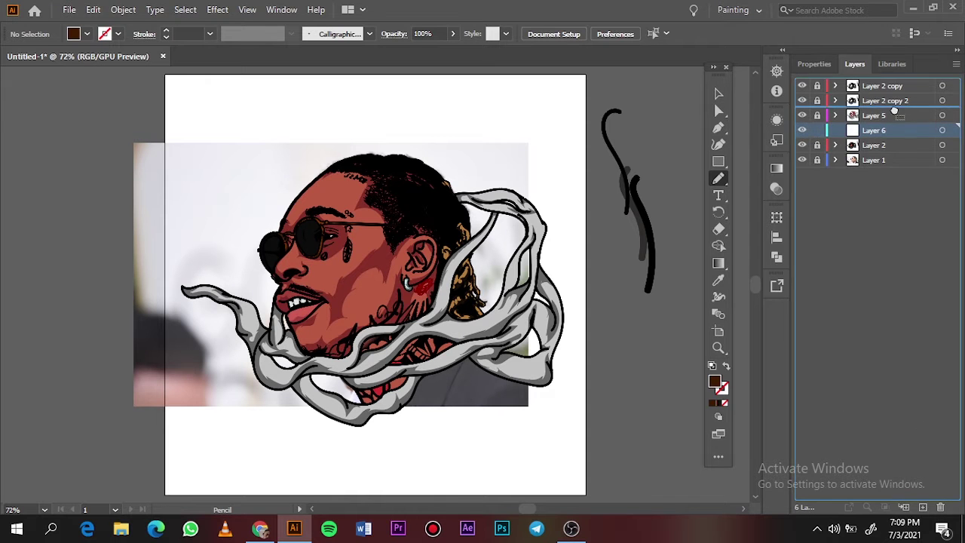
drag(895, 111, 896, 109)
key(i)
double_click(715, 381)
click(672, 198)
click(890, 80)
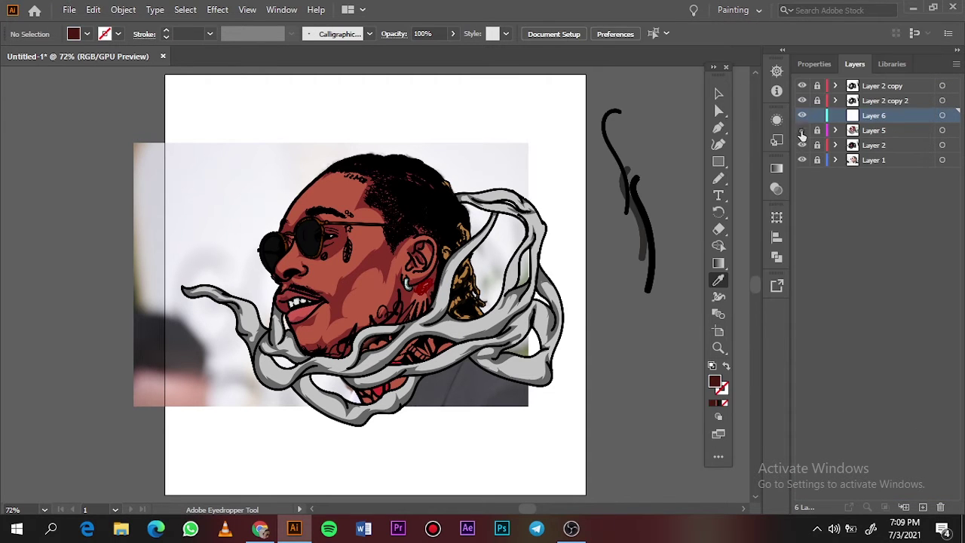
Step: Draw a dark red shadow beside and under the eye
click(802, 129)
scroll(332, 241, up, 5)
scroll(354, 185, up, 2)
key(n)
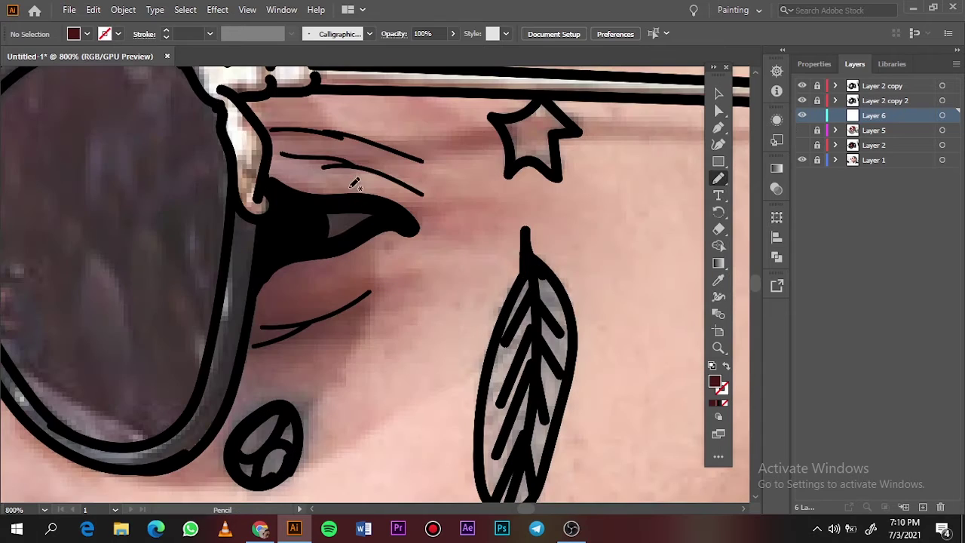
drag(340, 136, 360, 185)
mouse_move(149, 474)
mouse_down()
mouse_move(406, 273)
mouse_move(378, 203)
mouse_up()
click(802, 129)
click(802, 145)
key(ctrl+0)
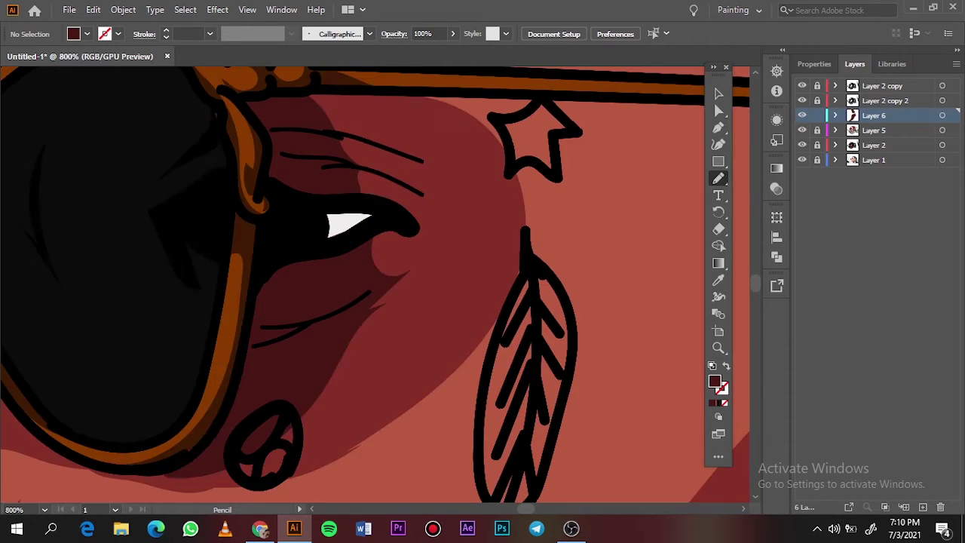
Step: Draw a dark red shadow between the glasses lenses
click(803, 145)
click(802, 130)
scroll(321, 243, up, 3)
scroll(321, 243, up, 3)
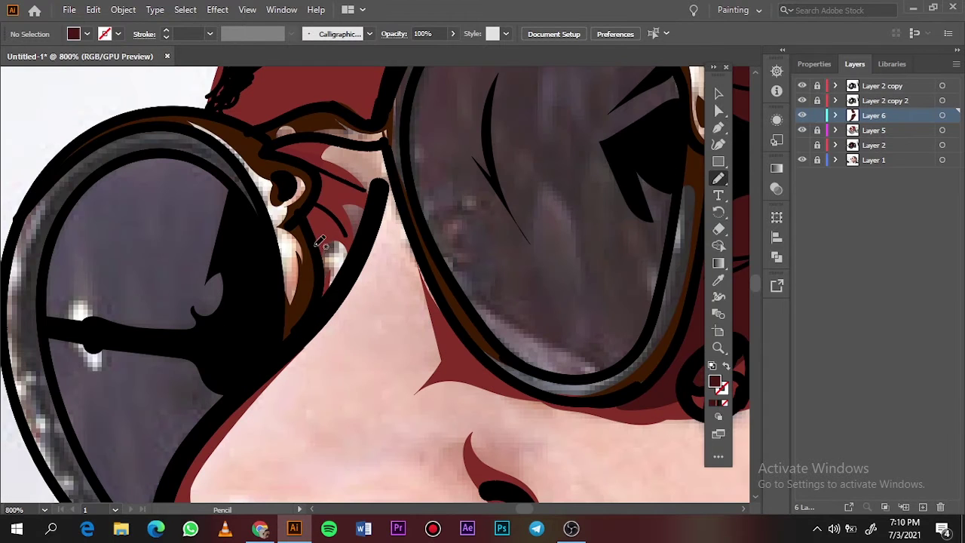
drag(302, 132, 301, 162)
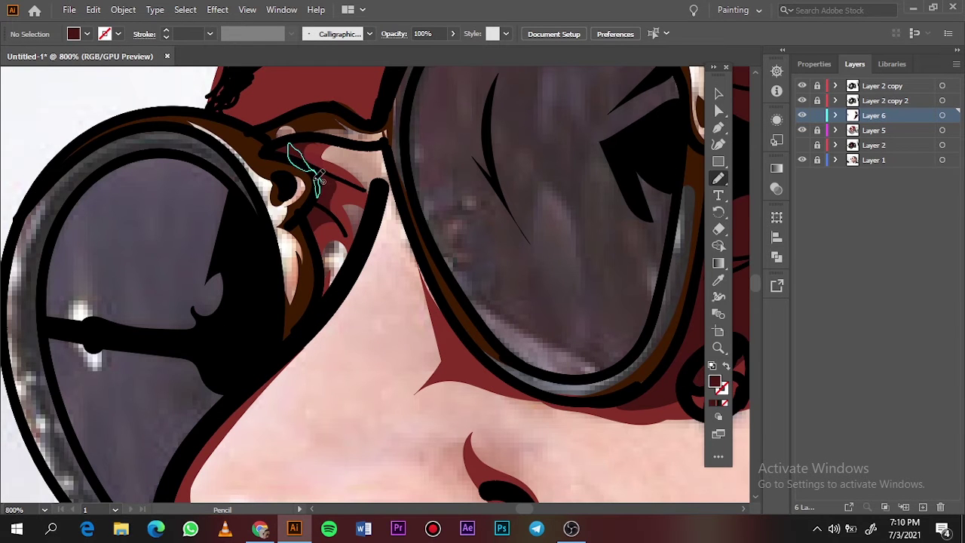
scroll(302, 161, down, 3)
click(802, 145)
click(803, 130)
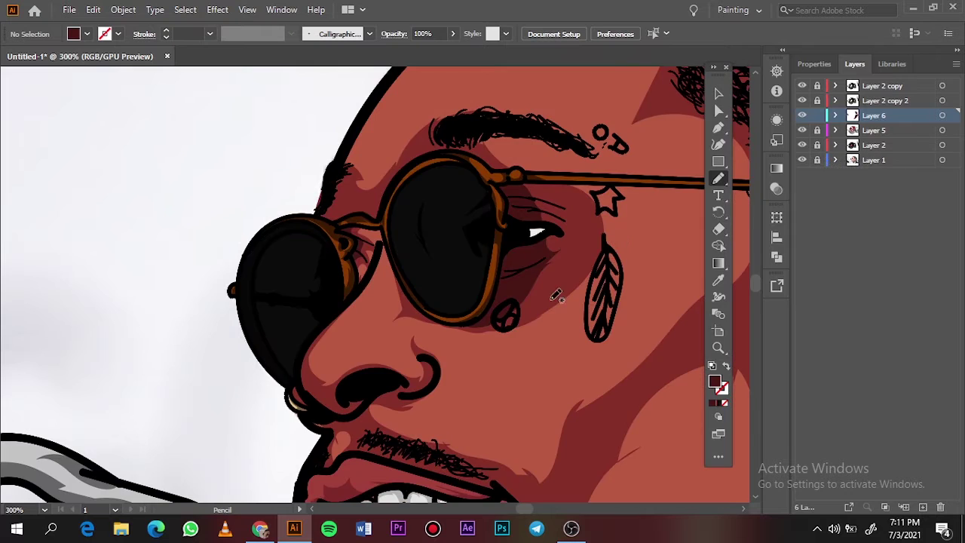
Step: Shade around the nostril, the nose's left edge, the lip and cheek, and beside the earring
scroll(377, 227, down, 2)
scroll(332, 89, up, 4)
drag(230, 98, 227, 99)
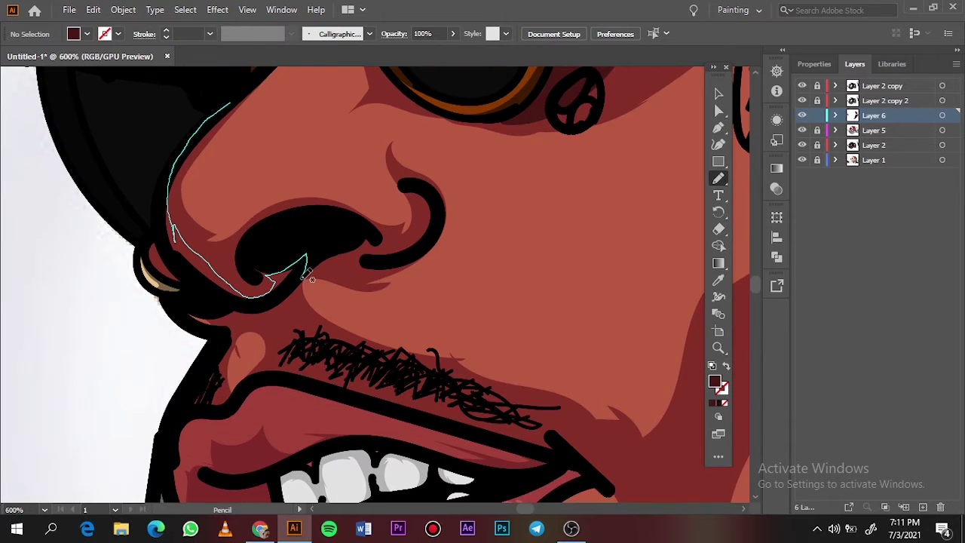
drag(175, 159, 173, 283)
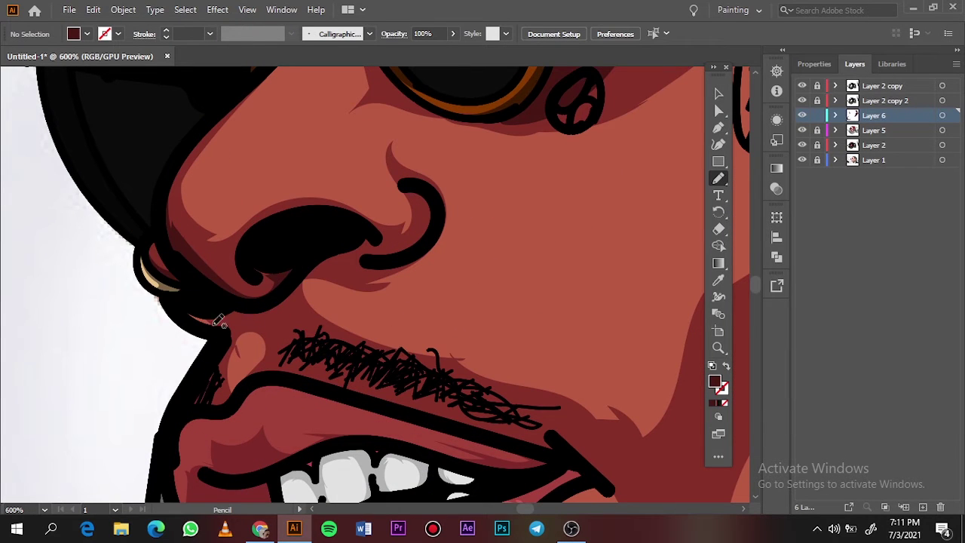
drag(218, 320, 223, 325)
scroll(377, 302, down, 3)
scroll(452, 249, up, 2)
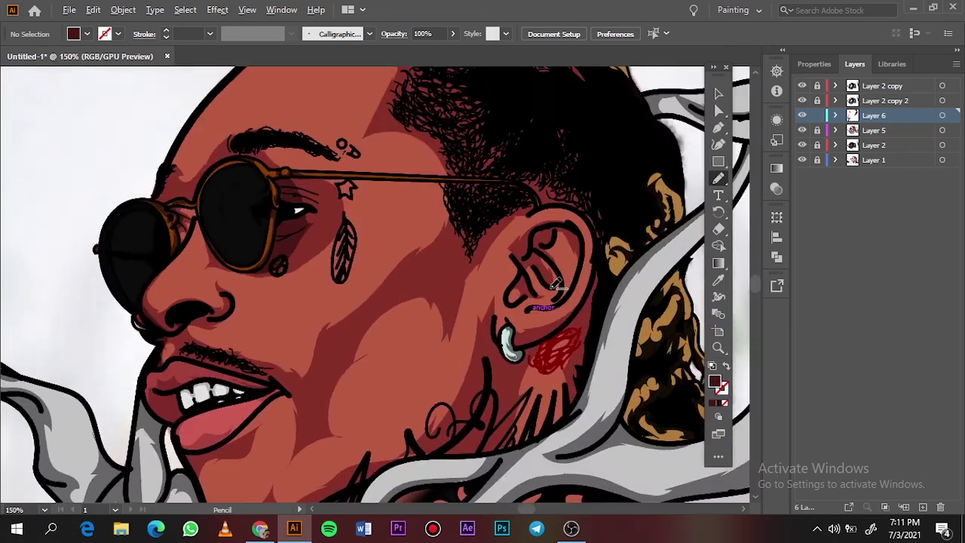
scroll(453, 249, up, 2)
mouse_move(399, 214)
mouse_down()
mouse_move(450, 310)
mouse_move(393, 213)
mouse_up()
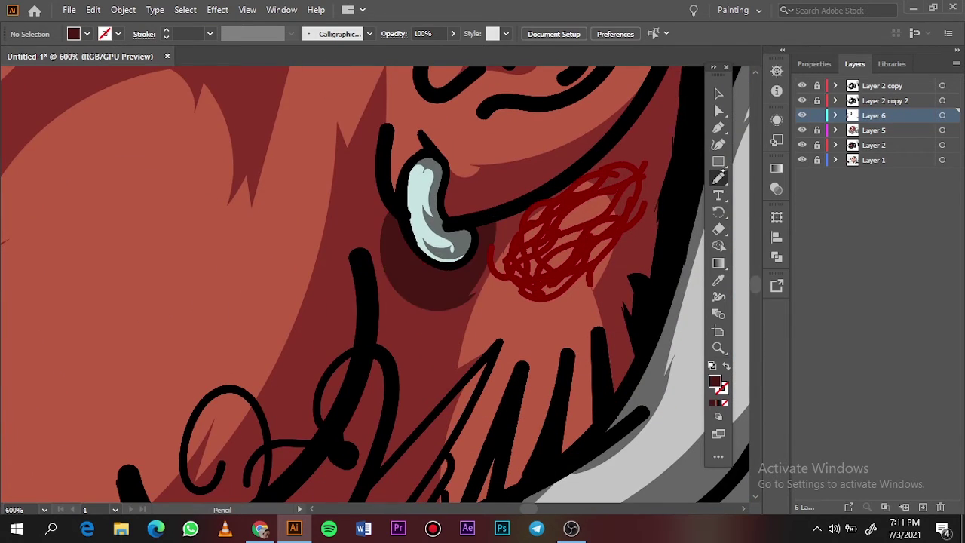
Step: Draw a dark red shadow to the left of the earring
key(ctrl+0)
click(802, 145)
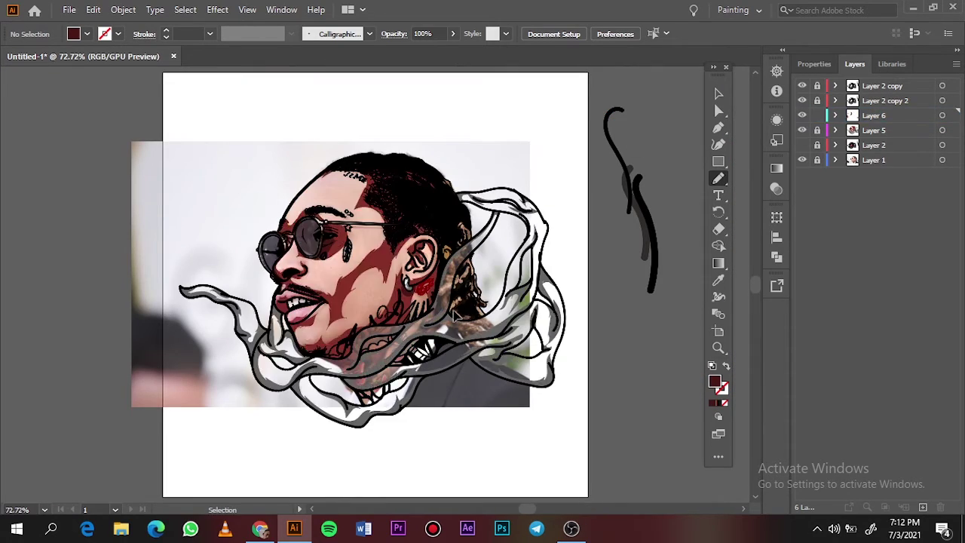
scroll(406, 283, up, 3)
scroll(406, 283, up, 2)
drag(804, 131, 803, 145)
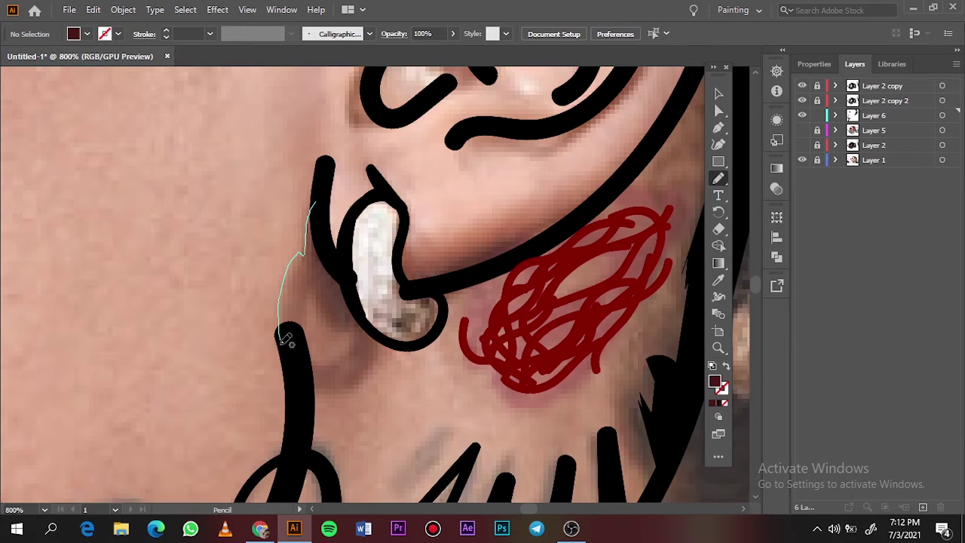
drag(306, 345, 355, 378)
scroll(372, 452, down, 2)
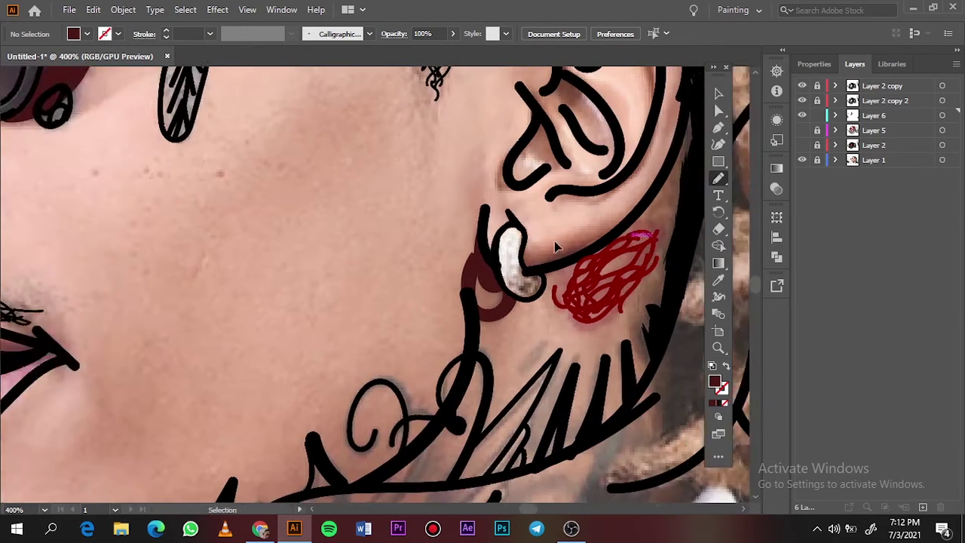
Step: Shade the ear's hollow, inner rim and lower edge, plus the neck beside the ear
drag(411, 219, 407, 226)
drag(467, 256, 423, 185)
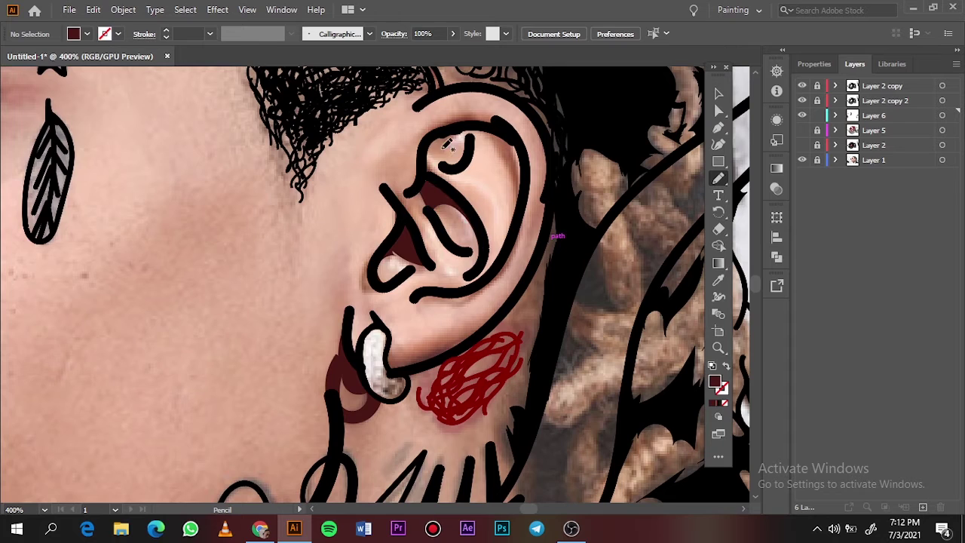
drag(450, 124, 531, 235)
drag(406, 309, 401, 313)
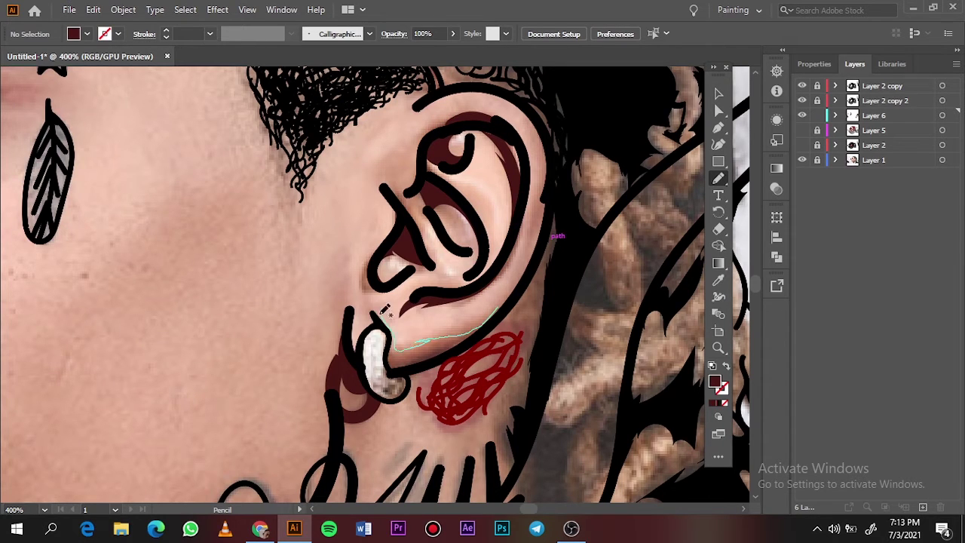
drag(440, 354, 440, 354)
drag(381, 256, 362, 290)
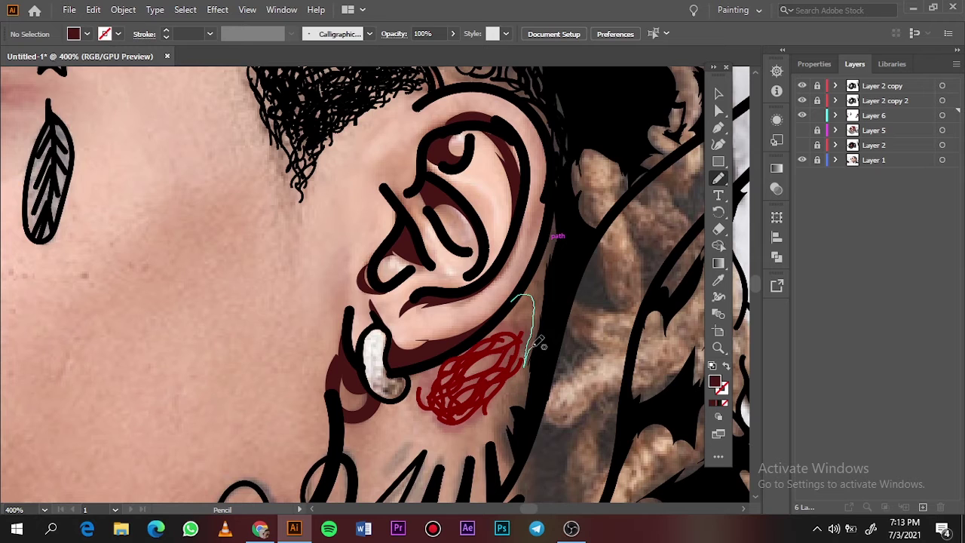
drag(524, 301, 511, 308)
Step: Draw a shadow from the hairline down the cheek
scroll(510, 307, down, 5)
scroll(354, 213, up, 3)
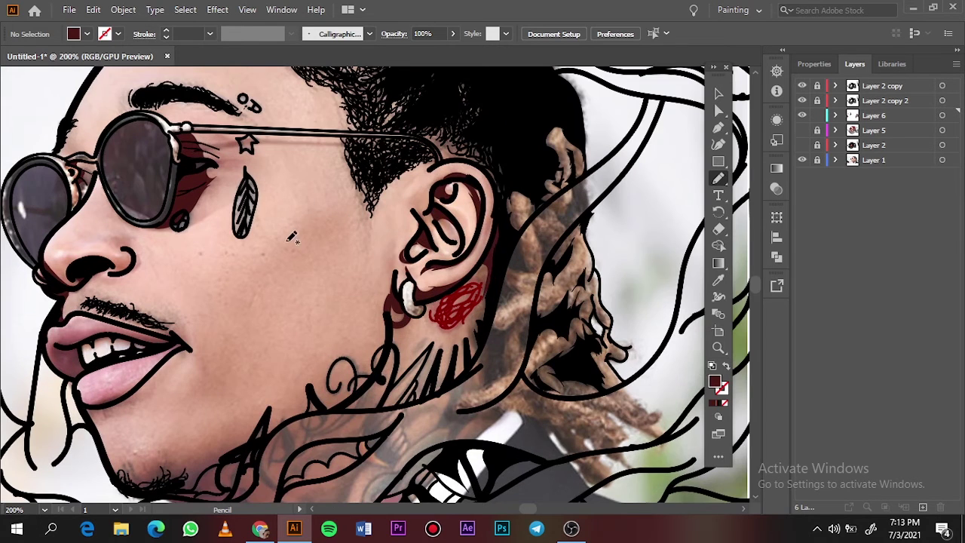
drag(801, 130, 801, 145)
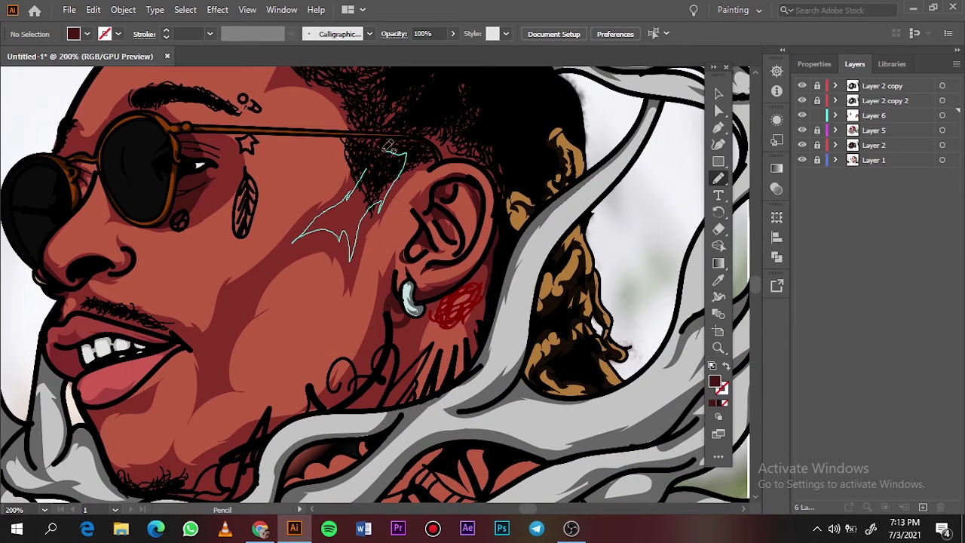
drag(371, 170, 412, 141)
Step: Draw shadows along the chin and below the mouth corner
drag(801, 130, 802, 145)
drag(104, 448, 105, 451)
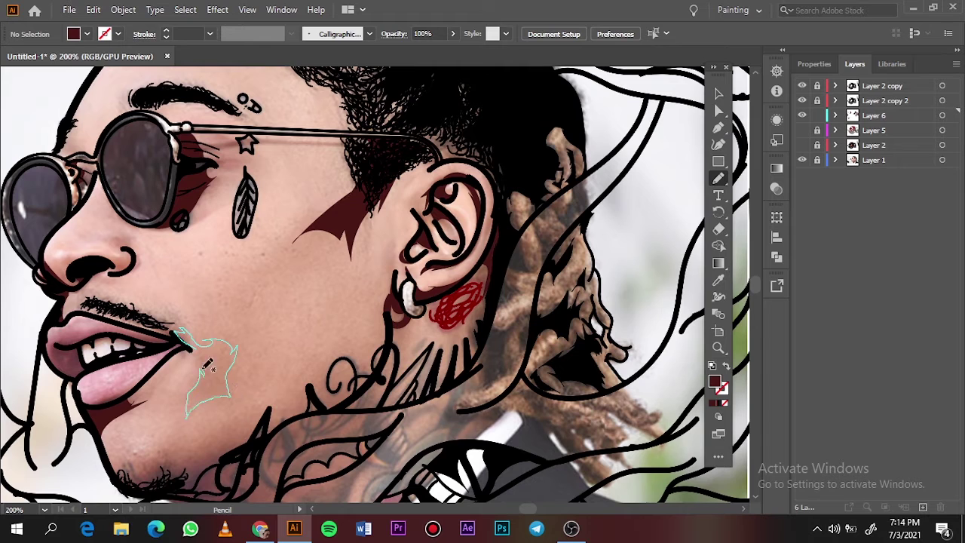
drag(204, 370, 198, 354)
drag(802, 130, 801, 145)
click(802, 160)
Step: Draw a dark shadow at the mouth corner
key(ctrl+0)
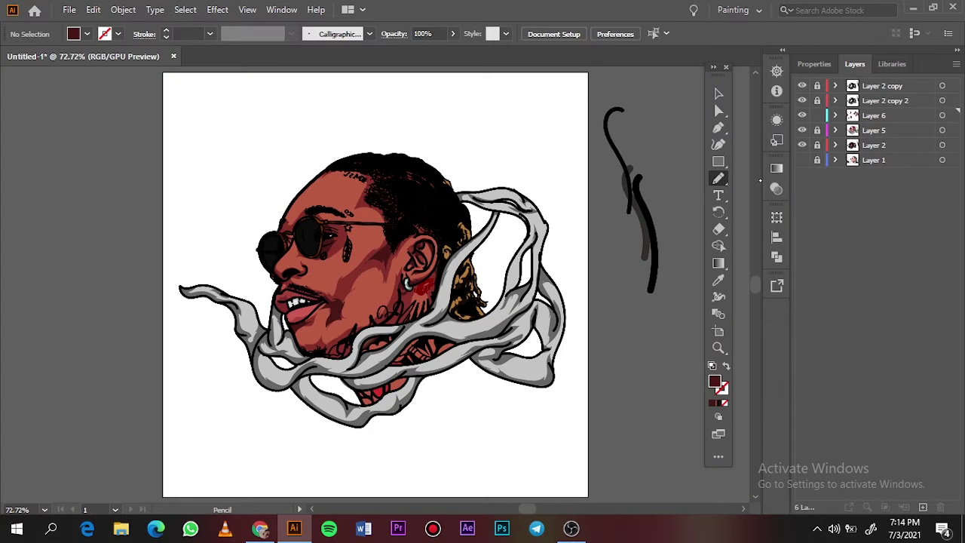
key(v)
drag(355, 321, 321, 306)
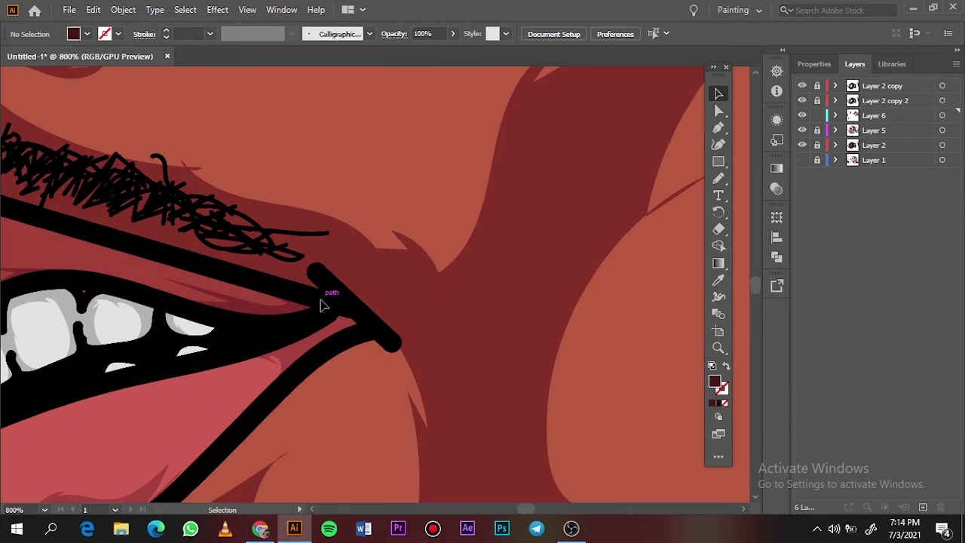
key(n)
drag(257, 223, 313, 298)
key(ctrl+0)
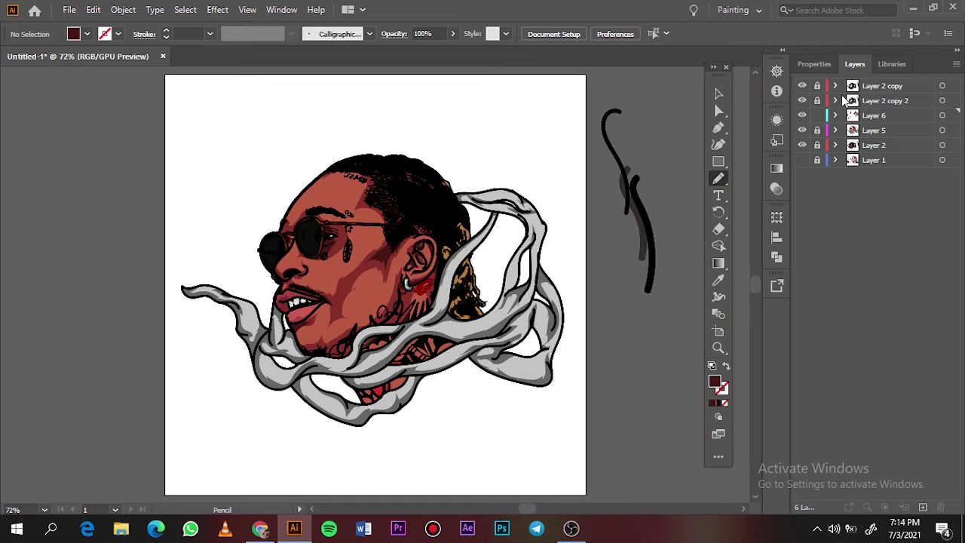
Step: Draw a dark red shadow along the chin
drag(801, 131, 802, 145)
click(802, 160)
drag(370, 340, 471, 313)
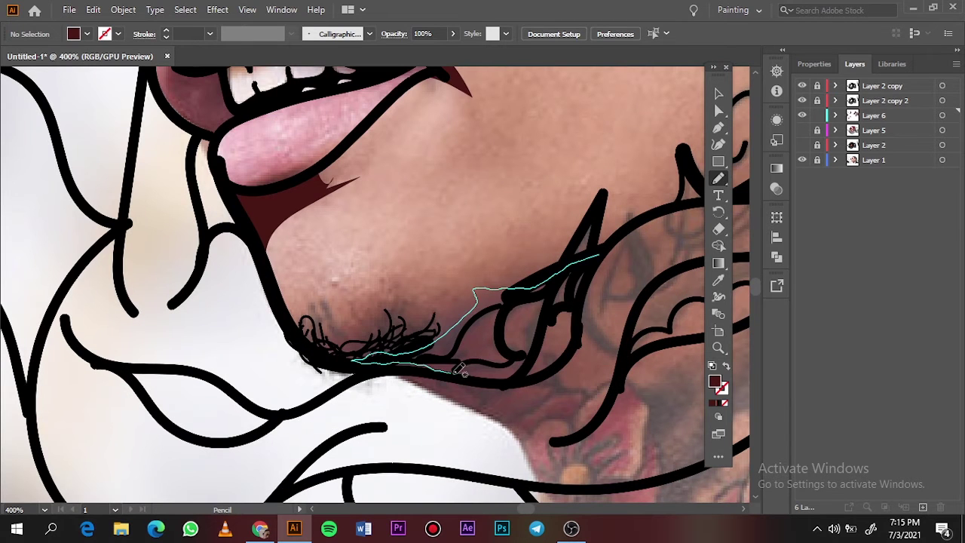
drag(553, 284, 477, 357)
drag(802, 131, 801, 145)
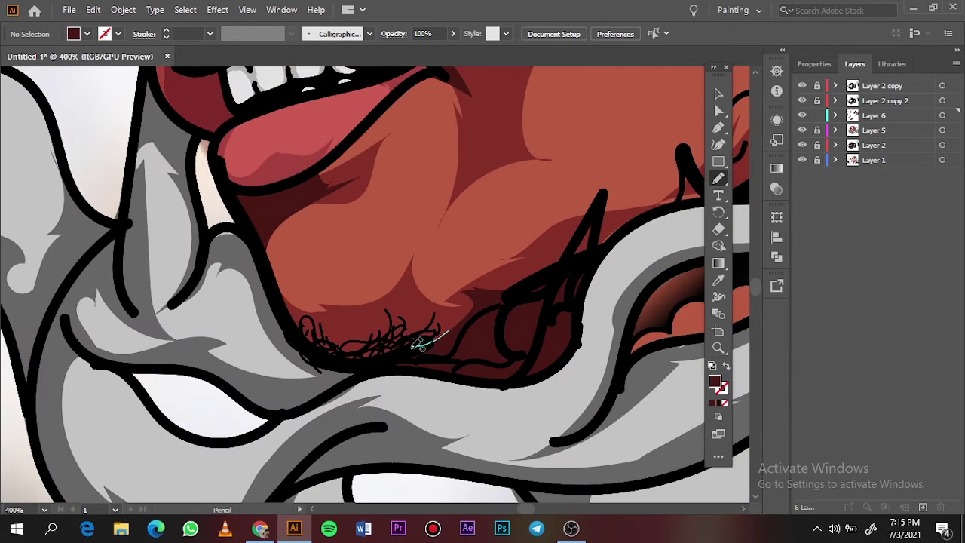
drag(369, 344, 434, 332)
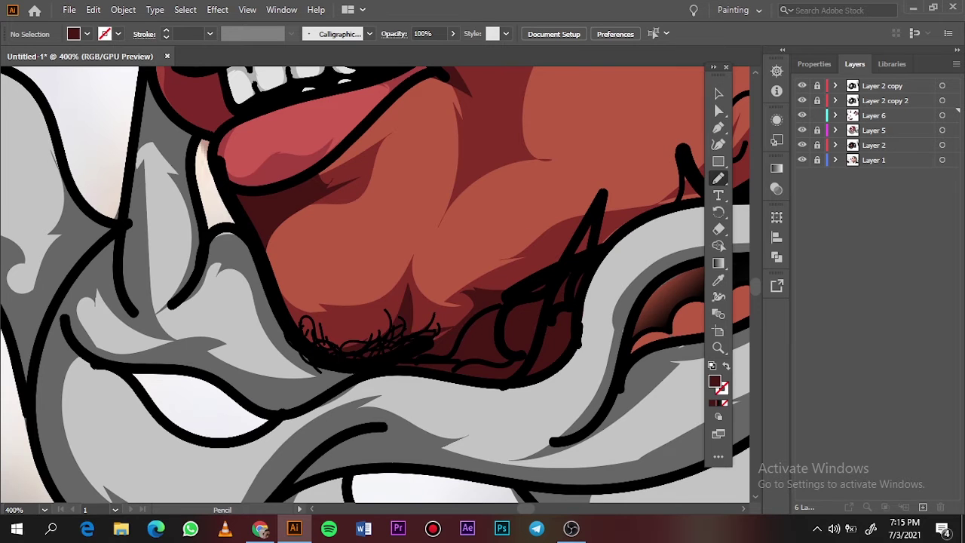
key(ctrl+1)
Step: Draw dark shading along the hairline
scroll(442, 161, up, 3)
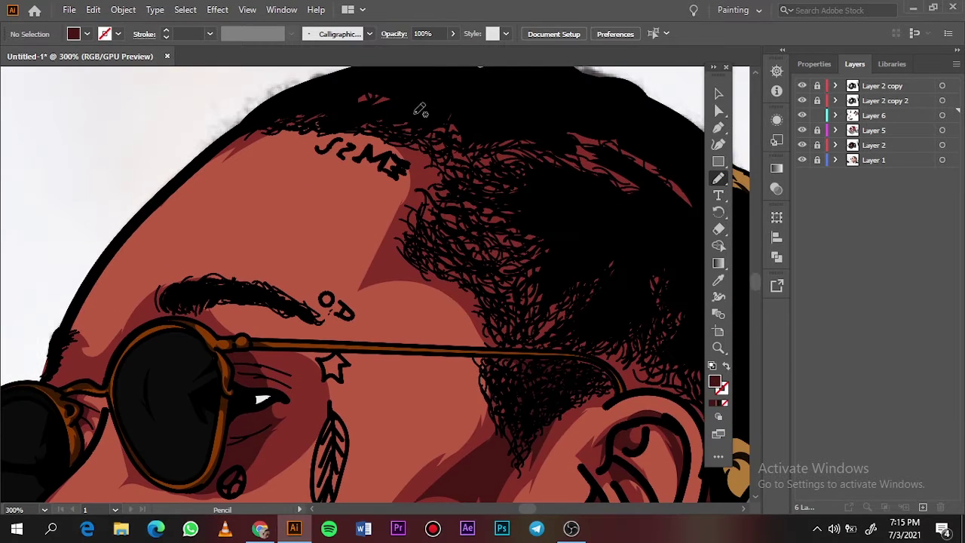
drag(429, 113, 453, 108)
key(ctrl+0)
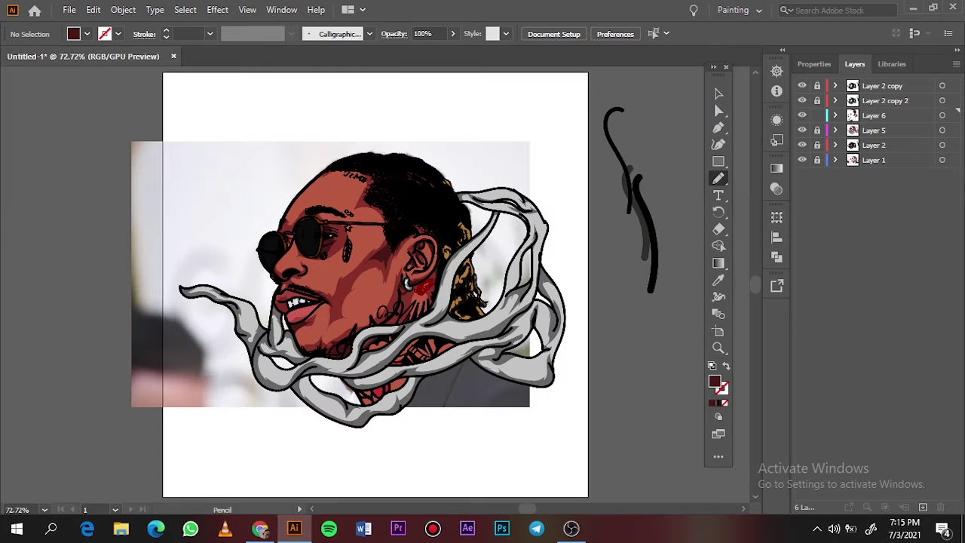
click(802, 160)
click(802, 160)
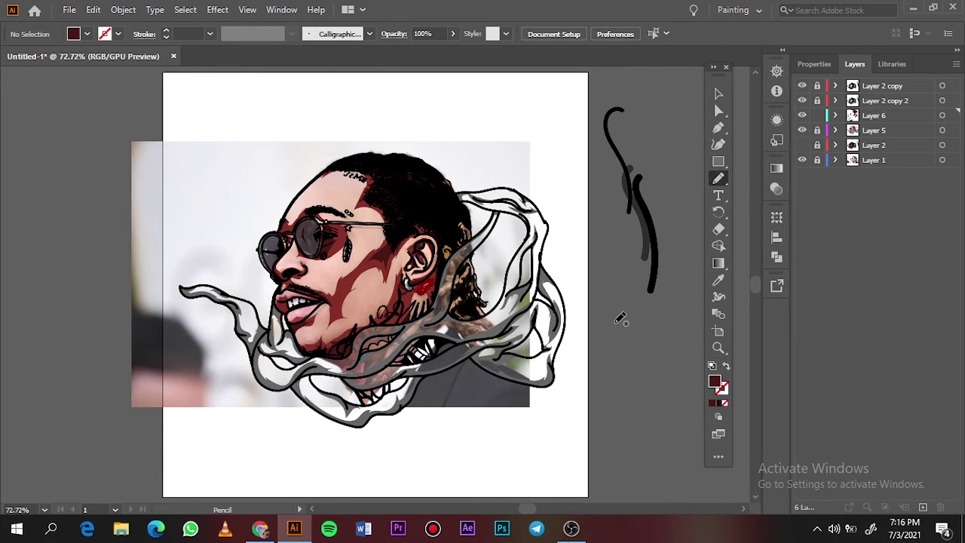
scroll(227, 362, up, 5)
Step: Add shading shapes across the chin and around the eye area
drag(176, 330, 243, 417)
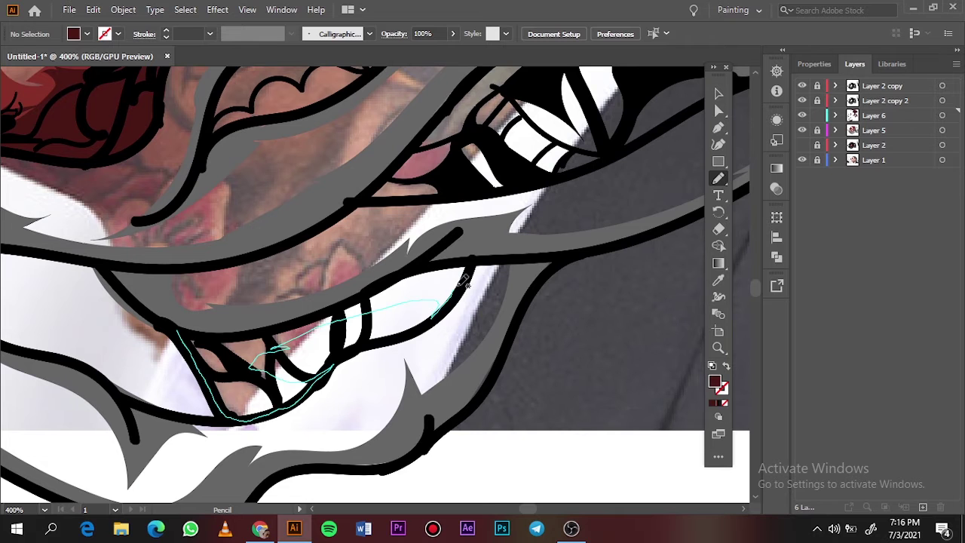
drag(254, 364, 468, 285)
drag(466, 206, 292, 284)
key(ctrl+0)
click(802, 145)
click(802, 160)
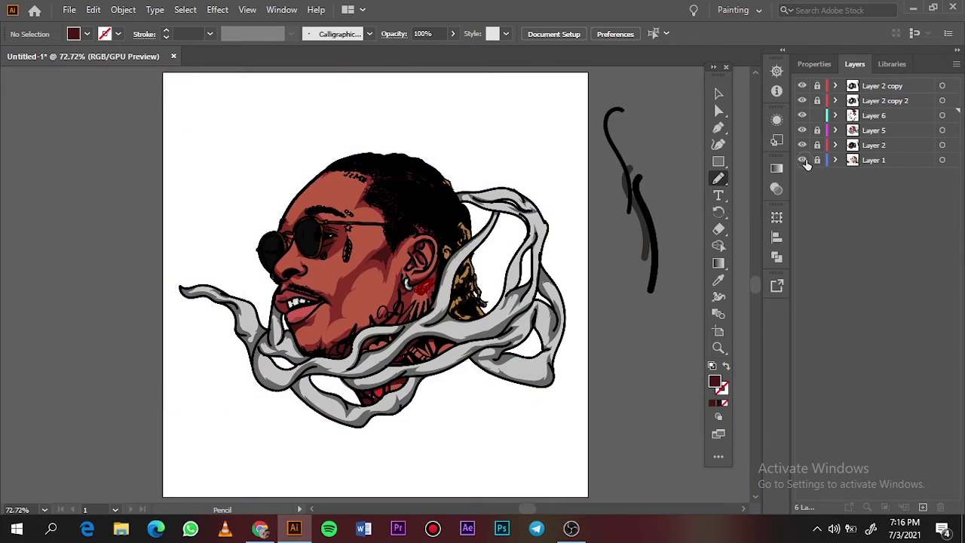
click(802, 160)
Step: Unlock Layer 5, make it active, and shade along the glasses arm
click(818, 129)
click(875, 130)
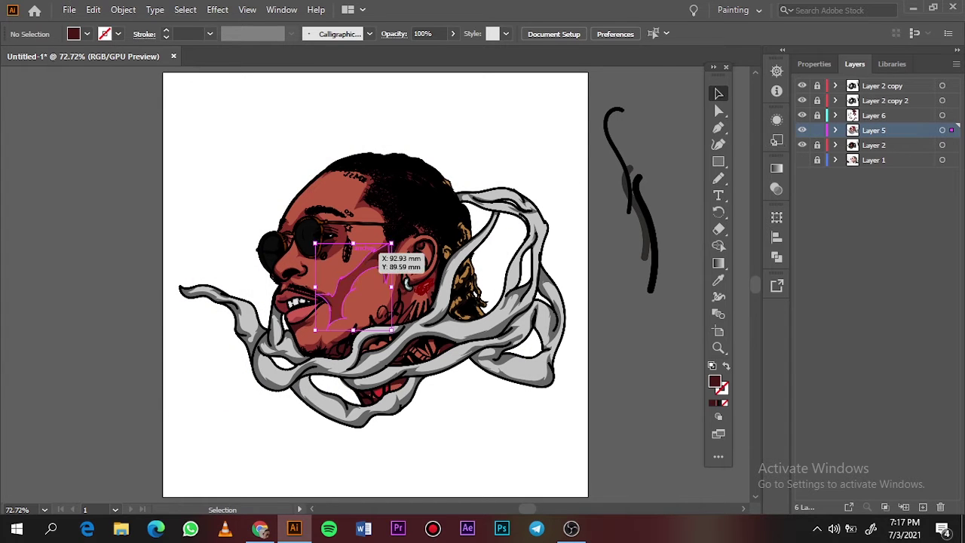
drag(339, 194, 430, 246)
drag(399, 263, 43, 244)
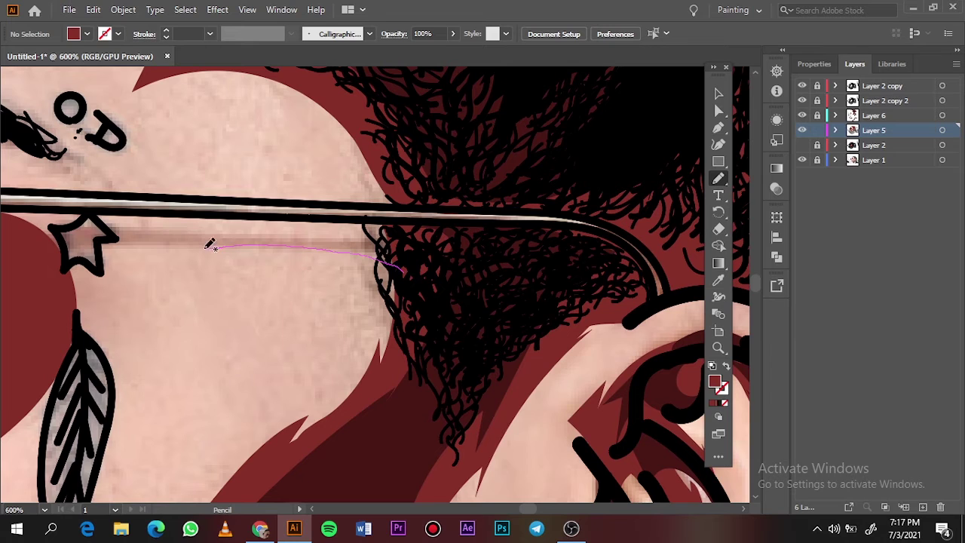
Step: Hide the reference photo and add a new empty layer for mid-tones
key(ctrl+0)
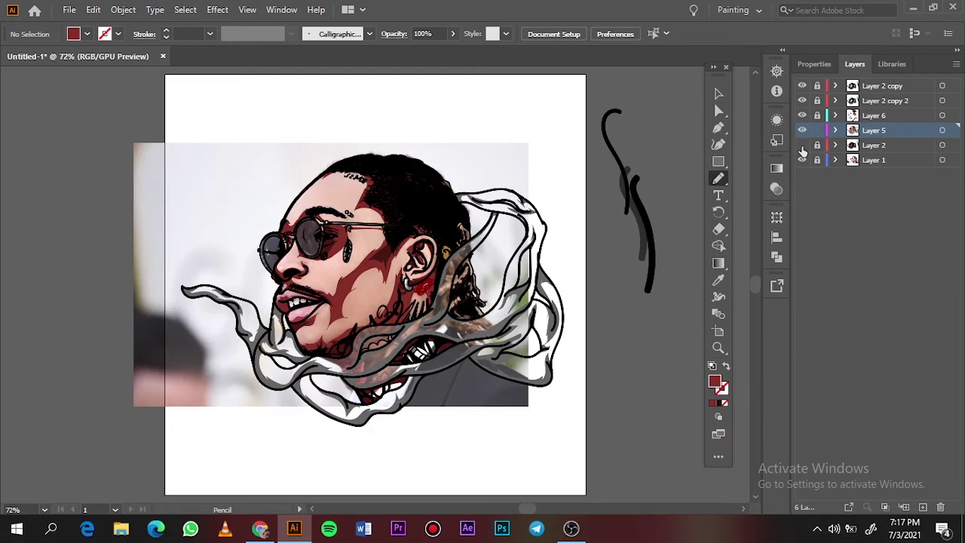
click(802, 159)
click(875, 144)
click(923, 506)
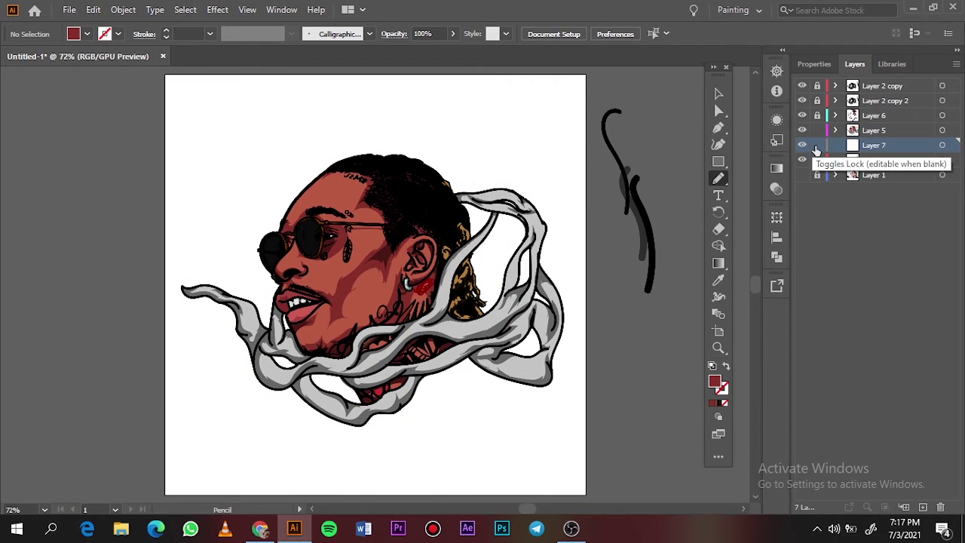
Step: Set the fill colour to the mid-tone red A54737
key(i)
double_click(714, 382)
click(666, 143)
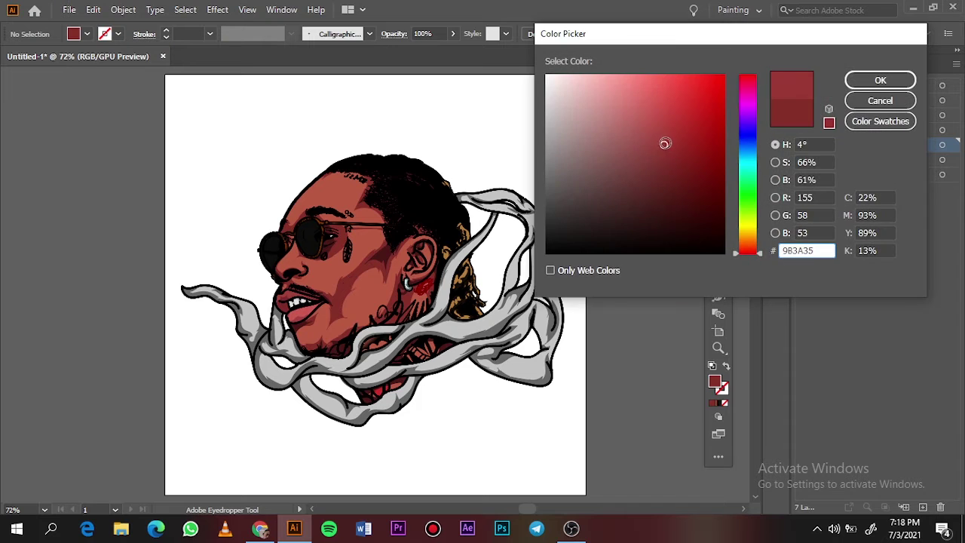
click(880, 80)
double_click(714, 382)
drag(663, 134, 665, 138)
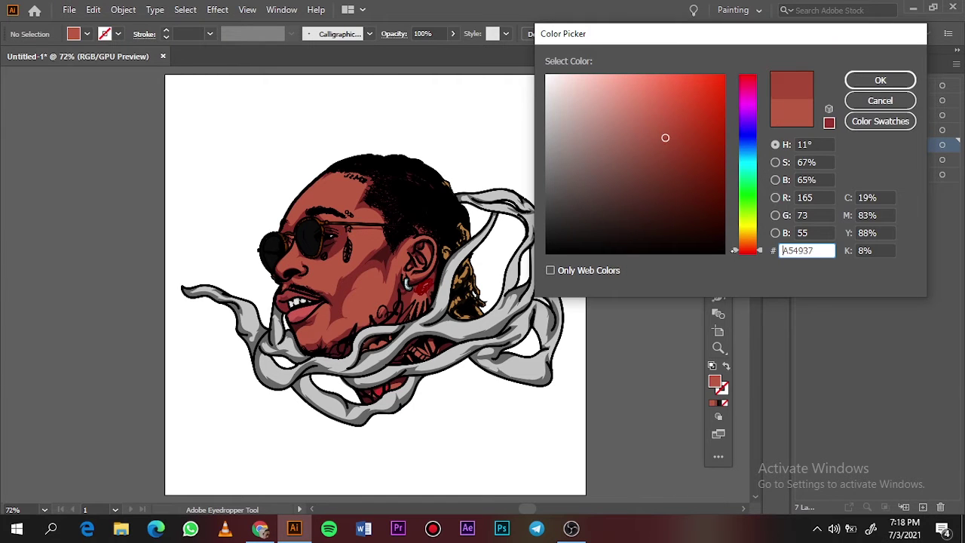
drag(750, 253, 760, 249)
click(881, 80)
Step: With the reference photo visible, draw red shading shapes on the nose, cheek, chin and lip corner
click(801, 159)
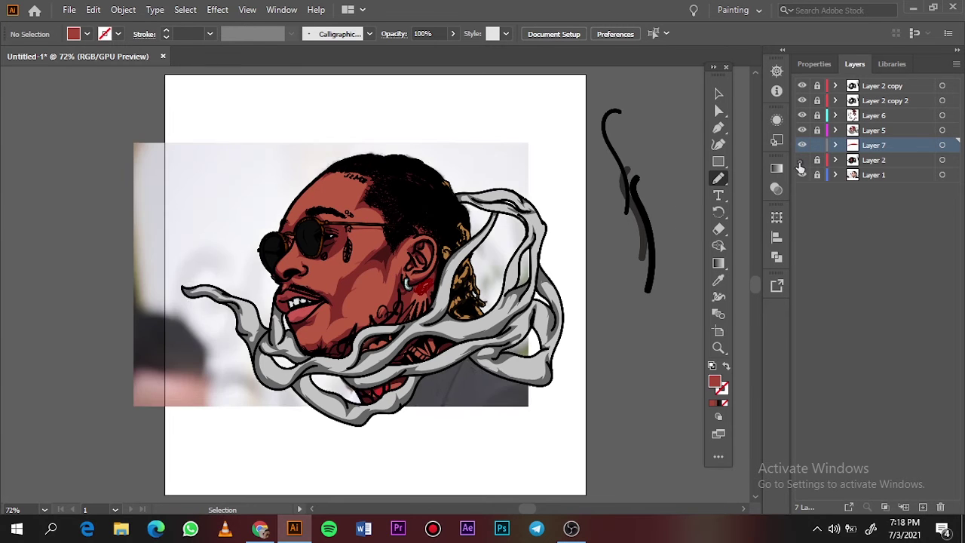
key(ctrl+plus)
key(ctrl+plus)
key(ctrl+plus)
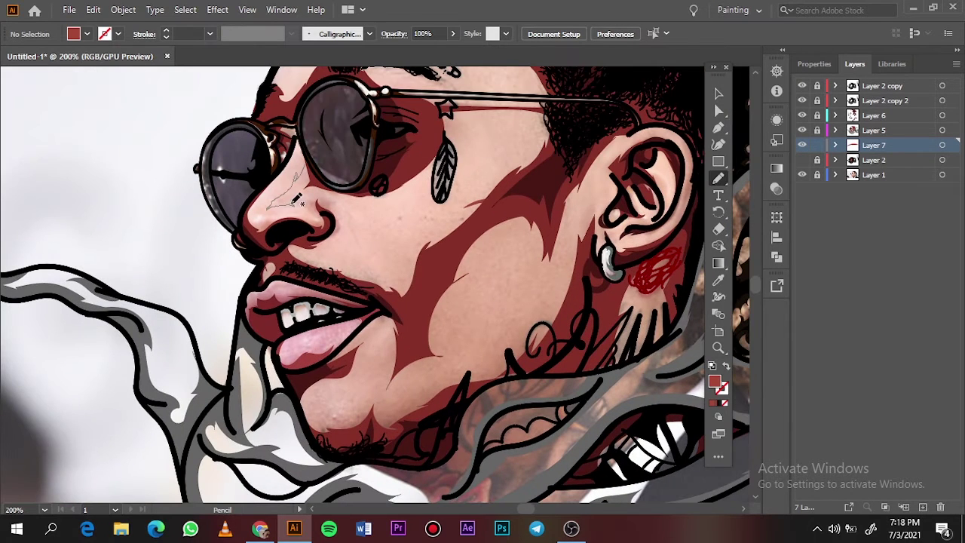
drag(336, 194, 337, 197)
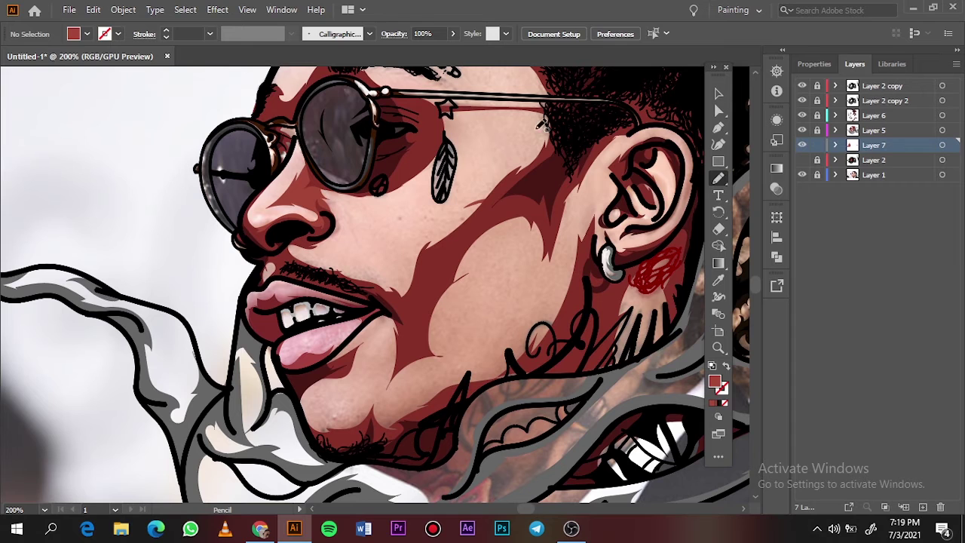
mouse_move(617, 145)
mouse_down()
mouse_move(449, 308)
mouse_move(573, 154)
mouse_up()
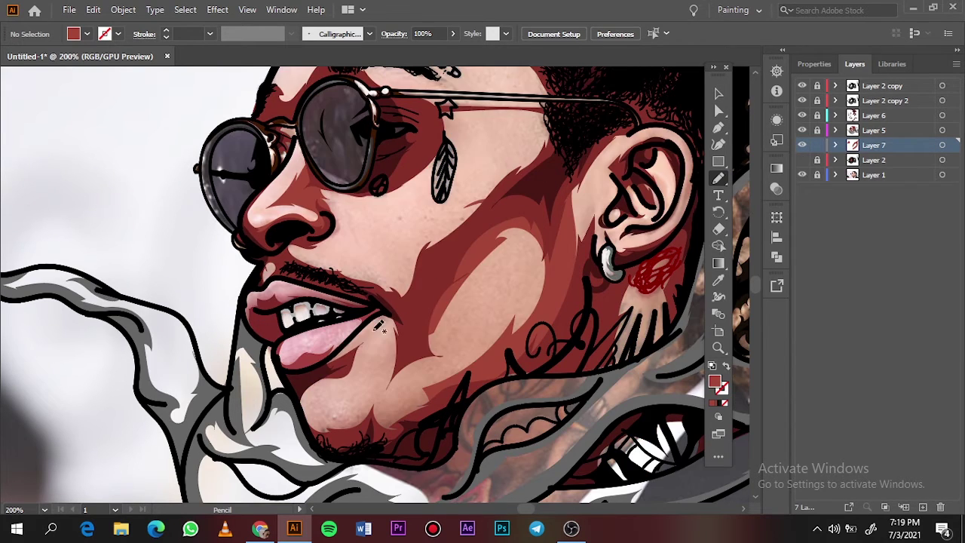
drag(348, 417, 437, 343)
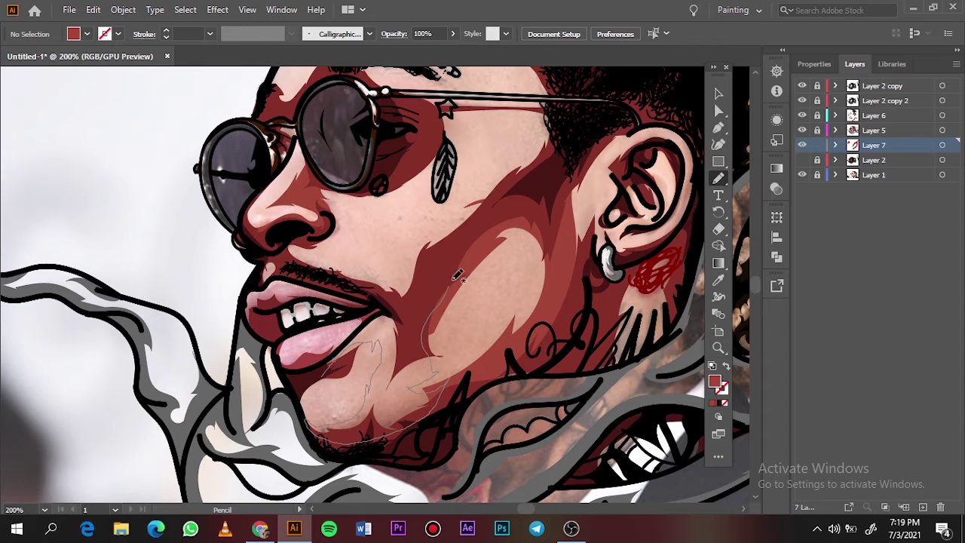
drag(387, 316, 370, 341)
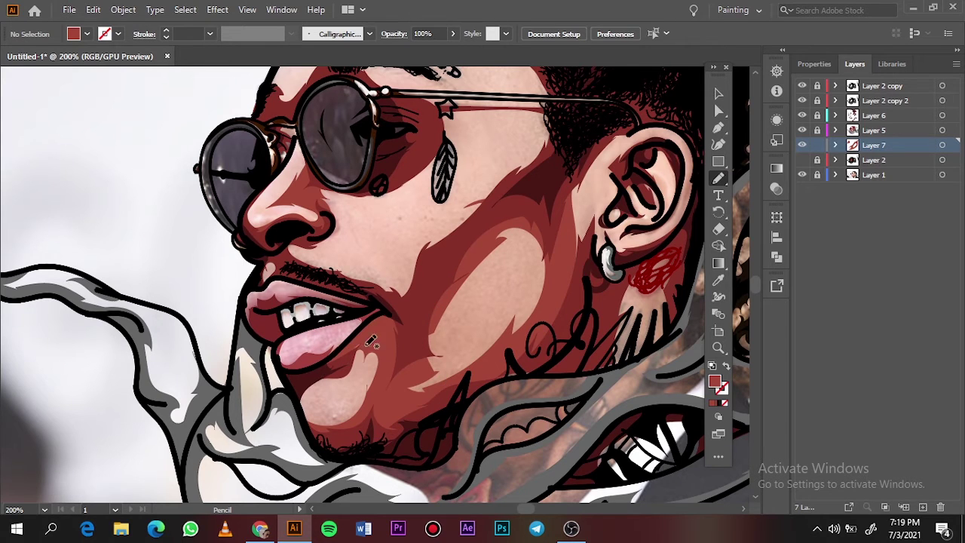
drag(323, 422, 388, 370)
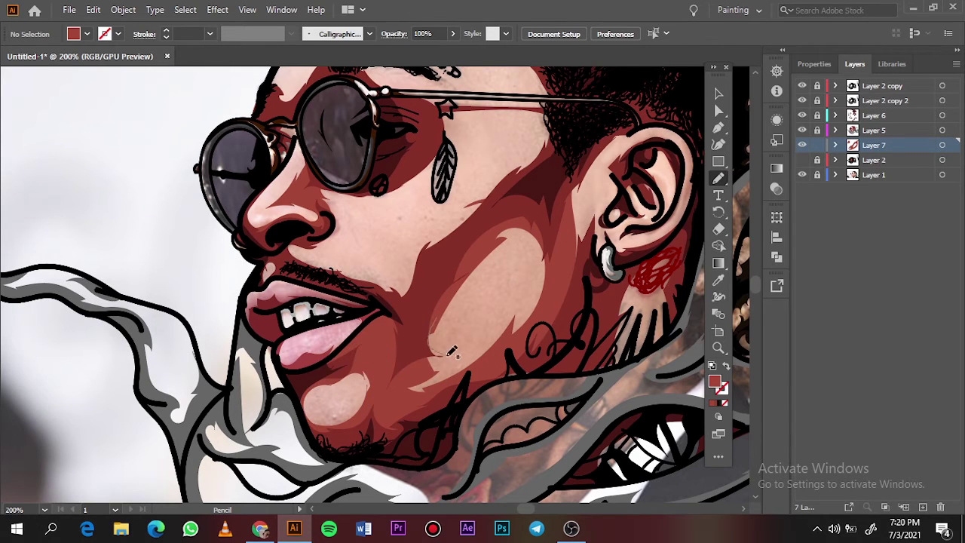
Step: Toggle the reference photo and base skin layers, then add red shading between eye and ear
key(ctrl+0)
click(803, 175)
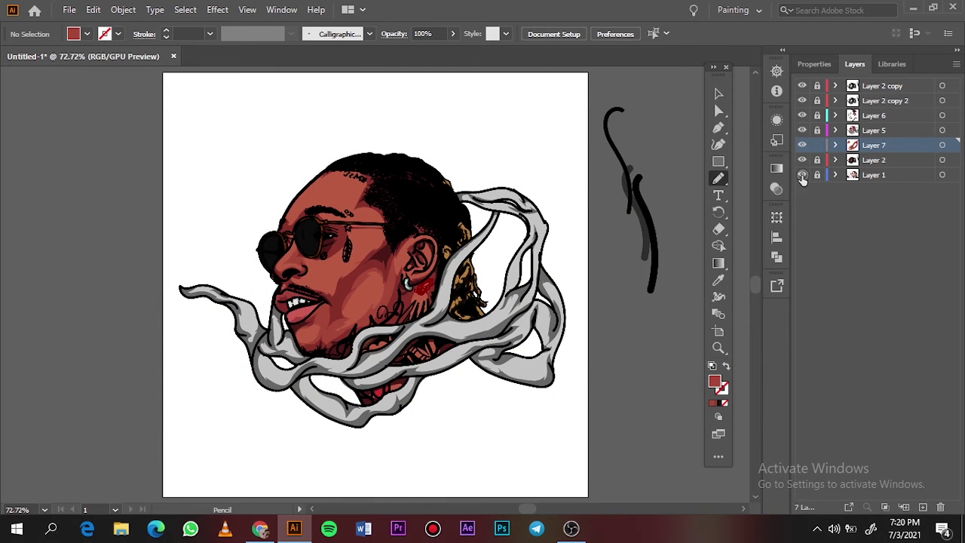
click(802, 160)
key(ctrl+plus)
key(ctrl+plus)
key(ctrl+plus)
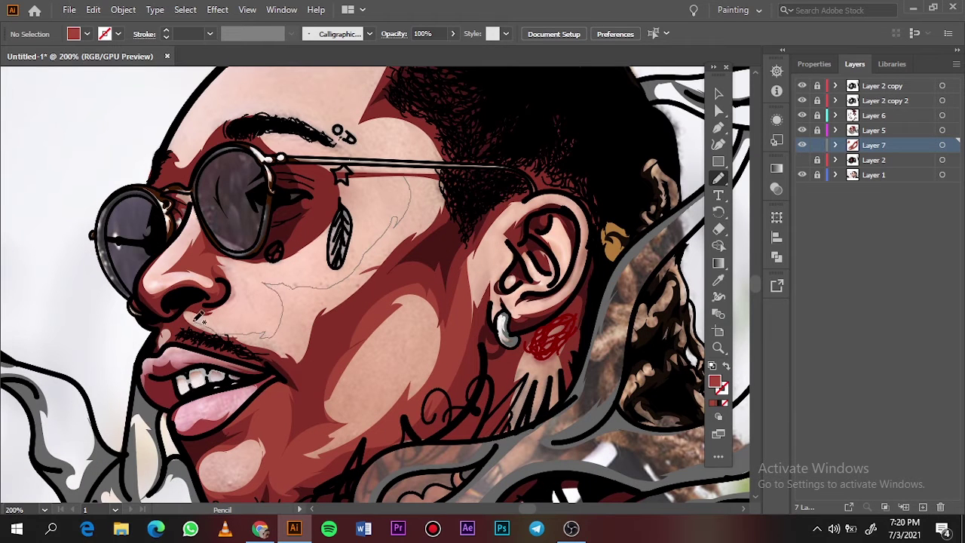
drag(200, 317, 403, 178)
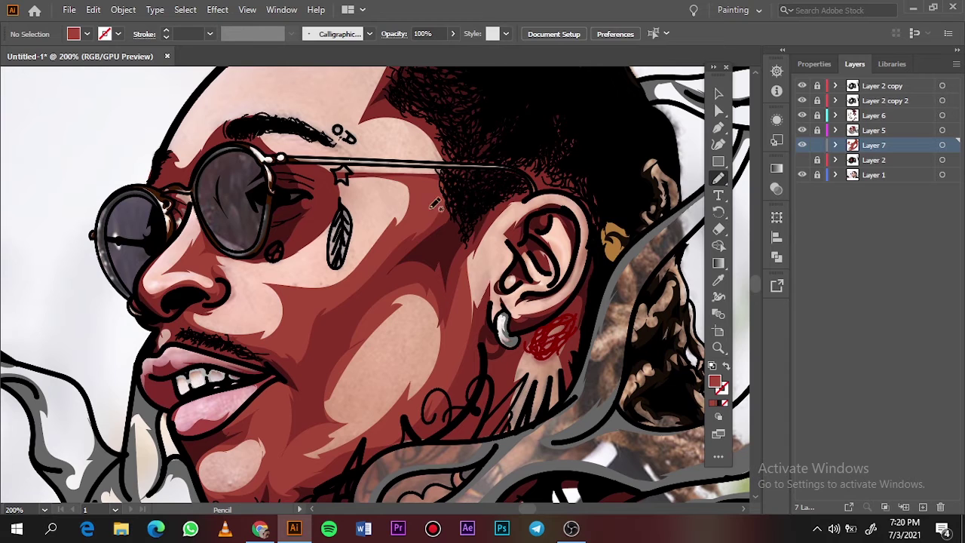
Step: Draw red shading shapes over the upper forehead and above the eyebrow
key(ctrl+plus)
key(ctrl+plus)
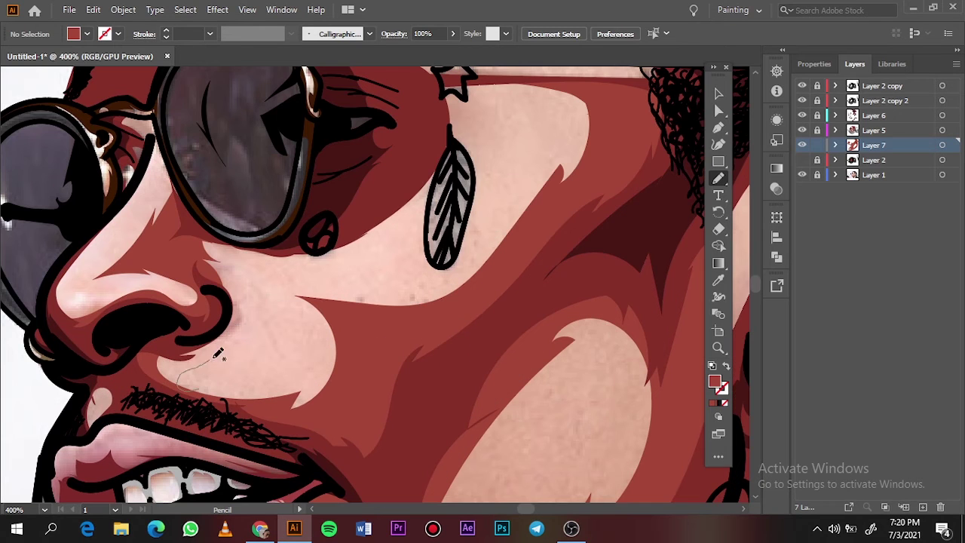
key(ctrl+0)
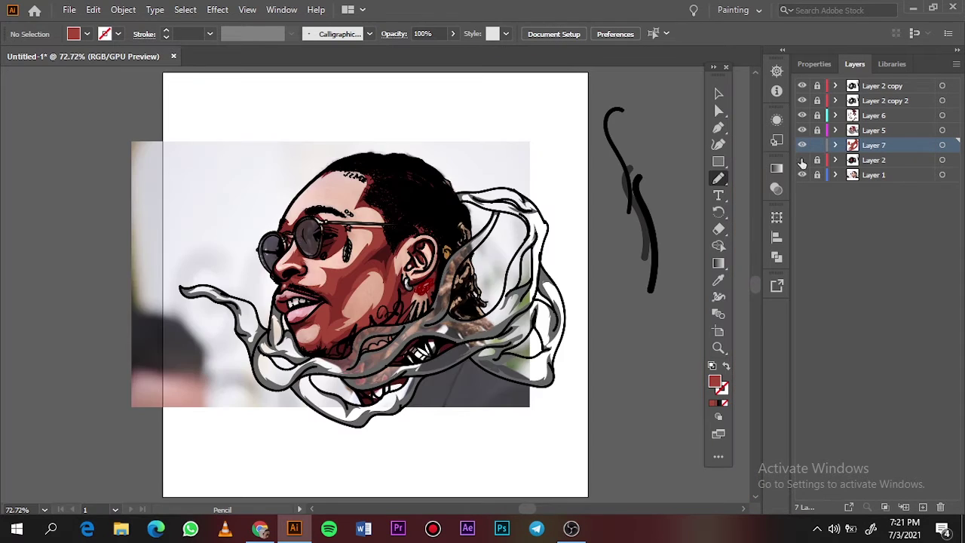
click(802, 159)
key(ctrl+plus)
key(ctrl+plus)
key(ctrl+plus)
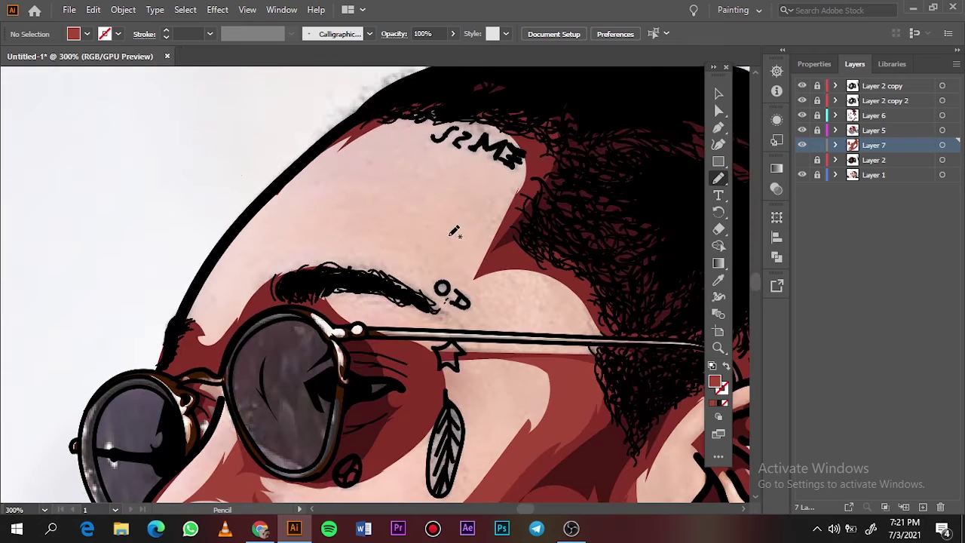
drag(294, 166, 435, 174)
drag(482, 305, 282, 177)
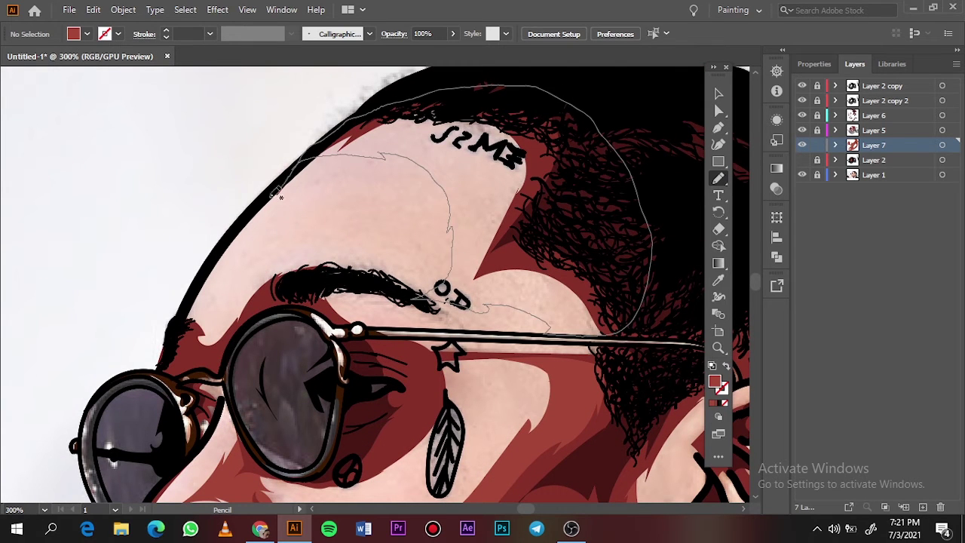
drag(238, 325, 462, 289)
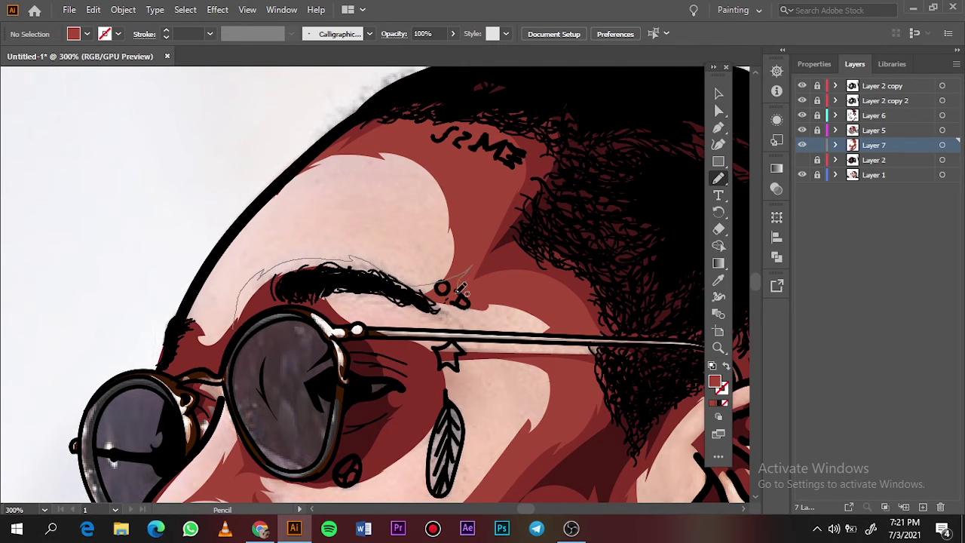
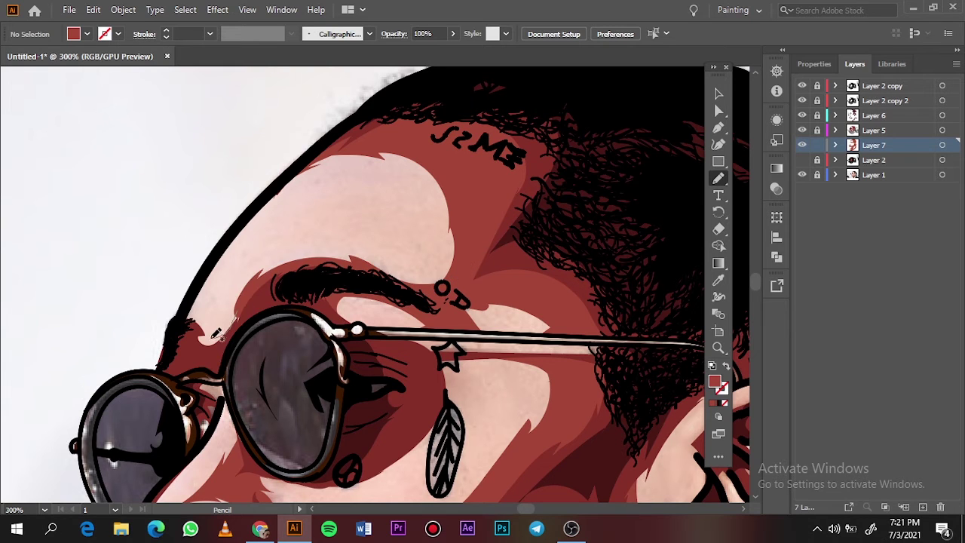
Step: Draw a dark line detail inside the ear, comparing it against the reference photo
key(ctrl+0)
click(803, 175)
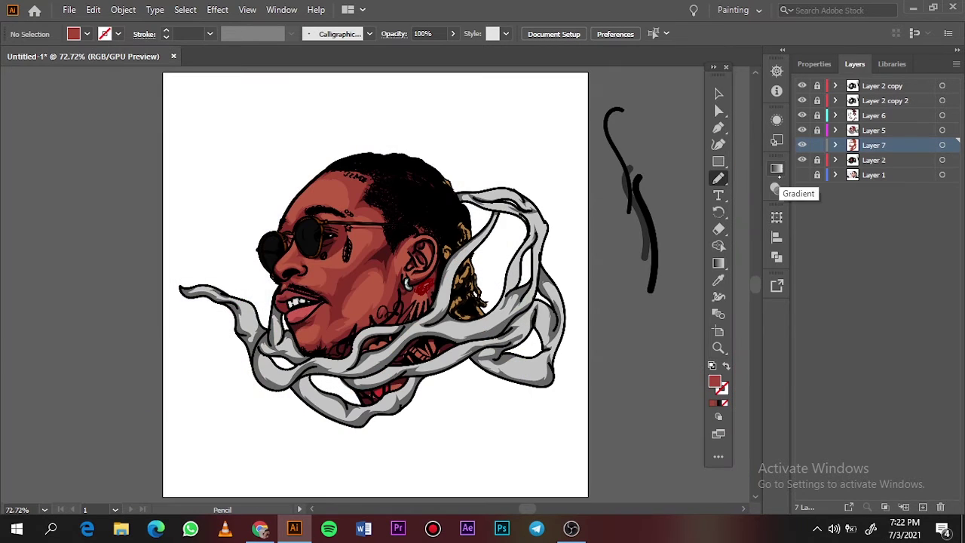
key(ctrl+plus)
key(ctrl+plus)
key(ctrl+plus)
click(802, 175)
click(803, 160)
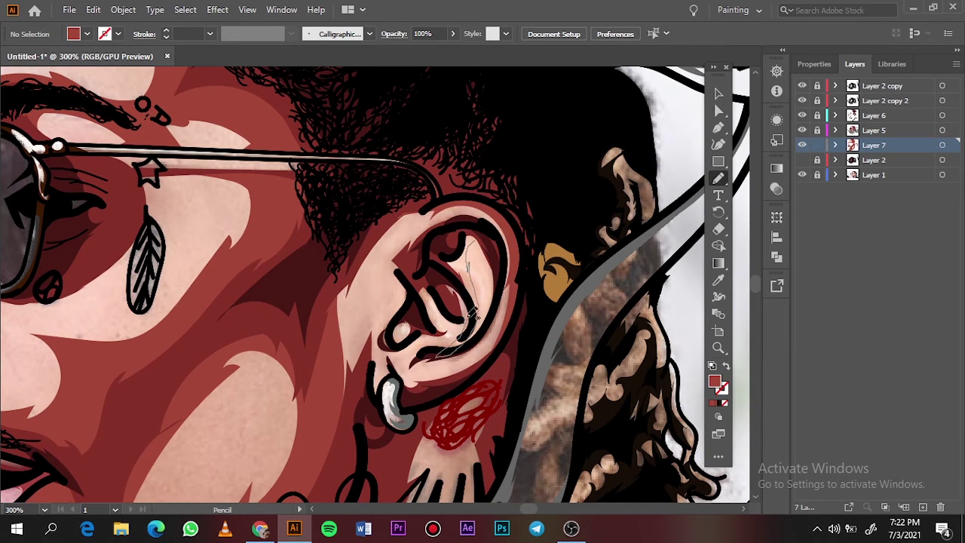
drag(427, 278, 440, 317)
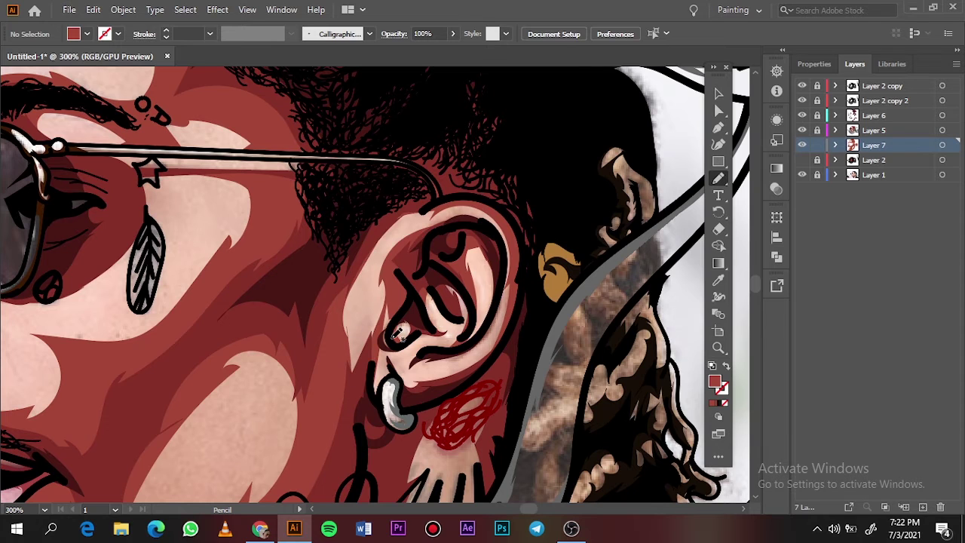
Step: Trace a shape around the lower teeth over the reference photo
key(ctrl+0)
click(801, 160)
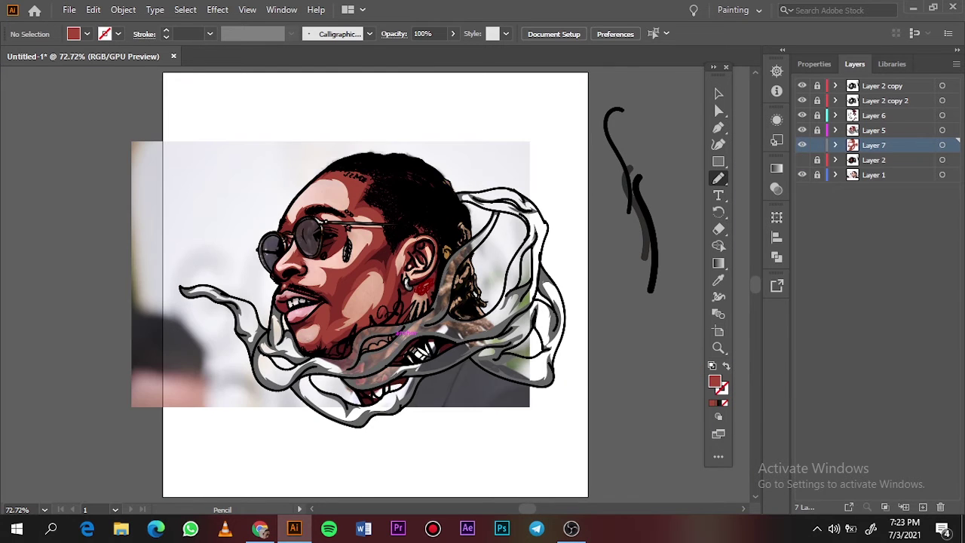
scroll(429, 357, up, 3)
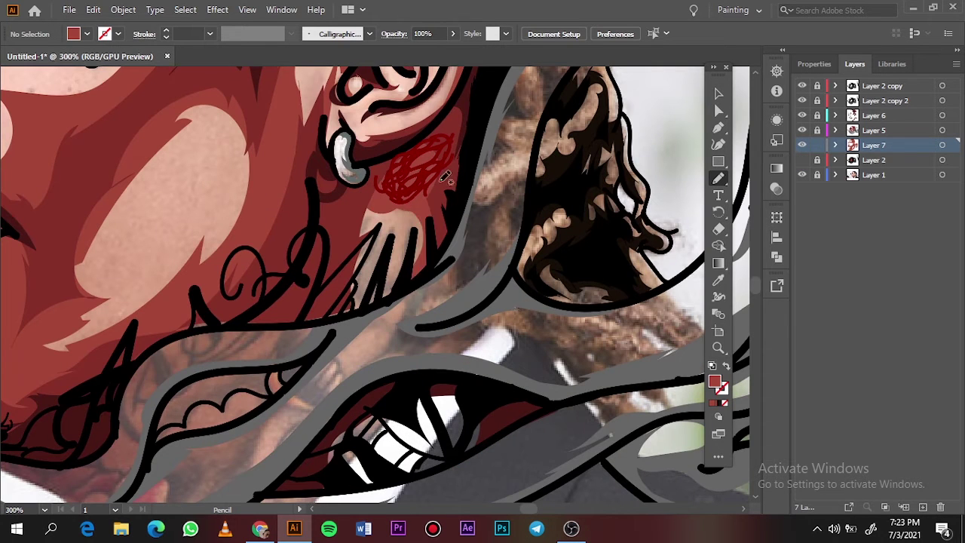
scroll(397, 200, down, 5)
drag(324, 234, 344, 181)
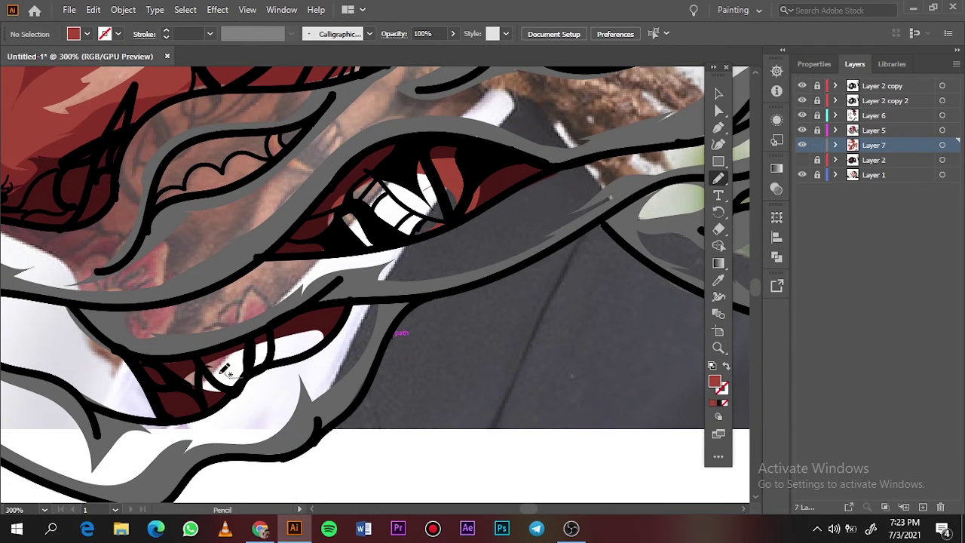
scroll(261, 205, down, 2)
scroll(261, 205, up, 3)
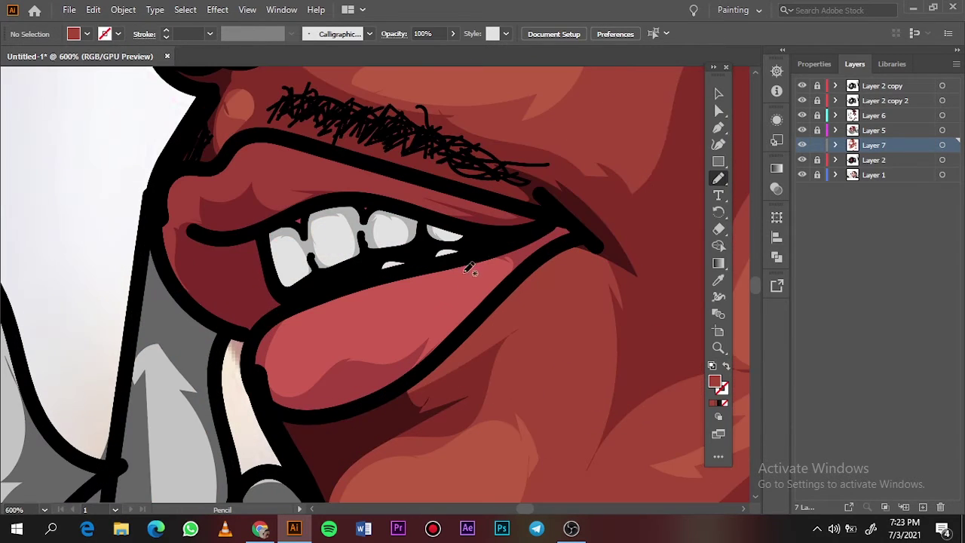
Step: Sample a lip colour and draw a shading shape over the tongue
key(i)
double_click(715, 381)
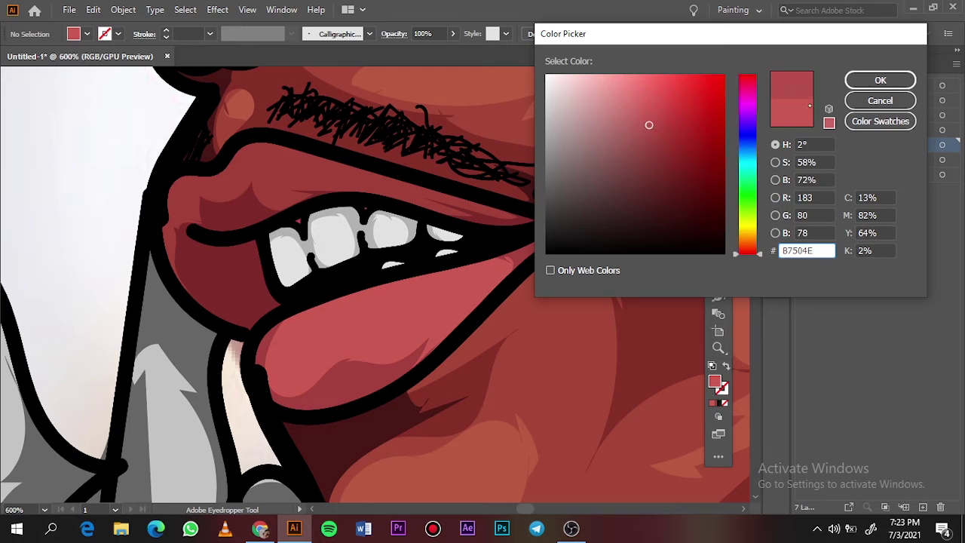
drag(653, 138, 657, 131)
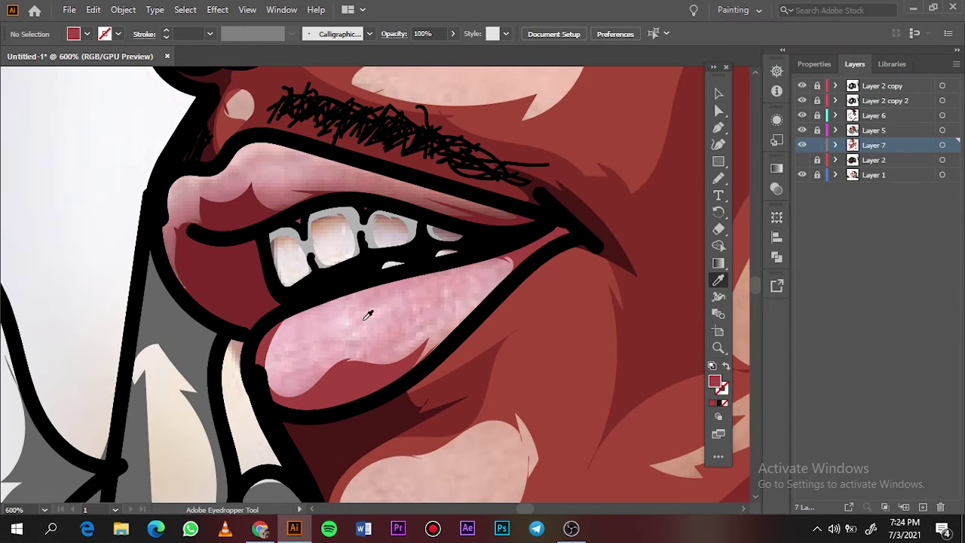
key(n)
drag(294, 308, 306, 367)
drag(425, 320, 295, 302)
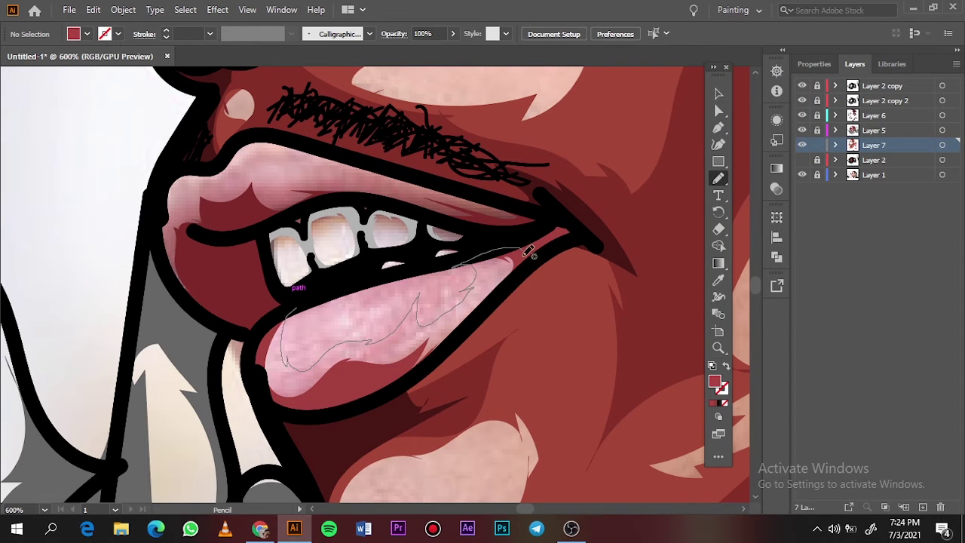
Step: Give the new tongue shape a darker red fill
key(v)
click(801, 159)
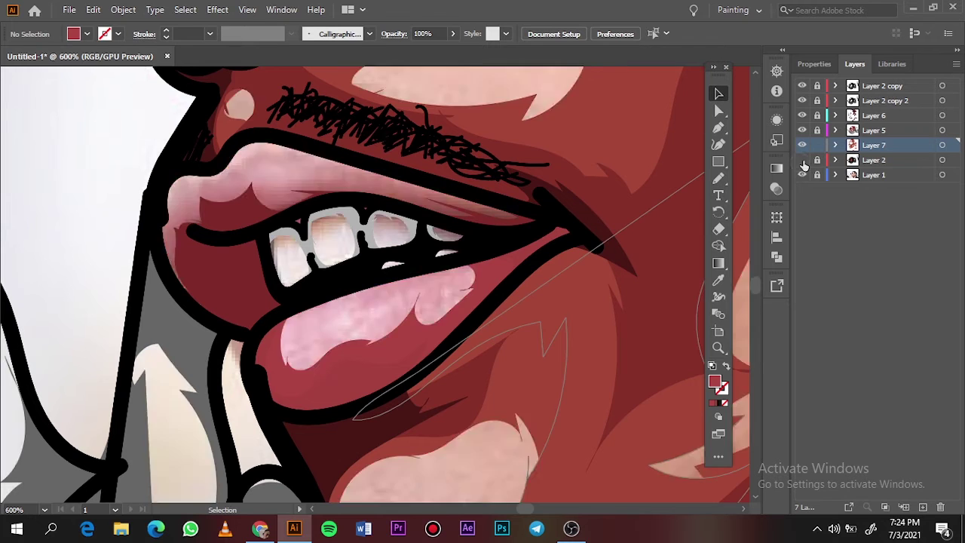
click(377, 384)
double_click(715, 382)
click(656, 143)
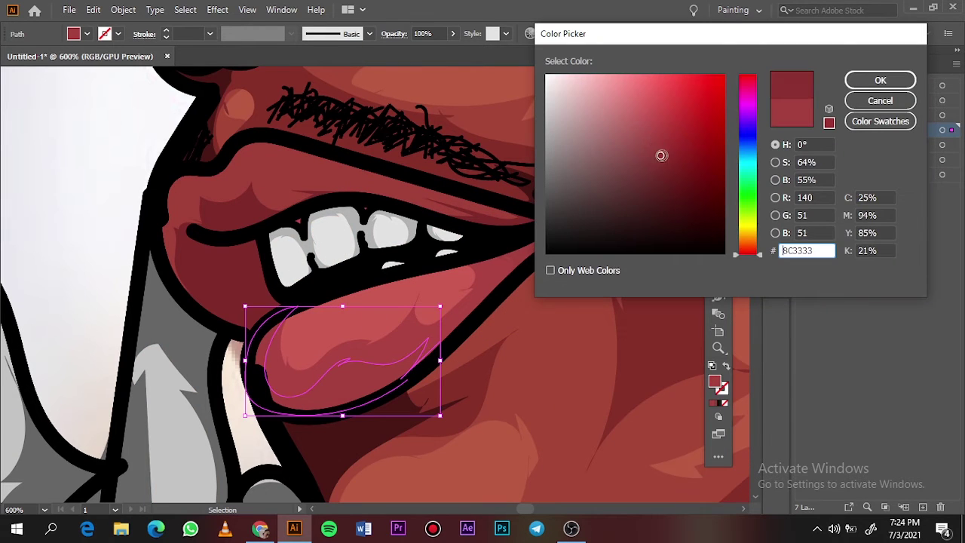
key(Return)
key(ctrl+shift+a)
Step: Sample the lip colour and draw a dark red shadow on the upper lip on Layer 7
click(530, 258)
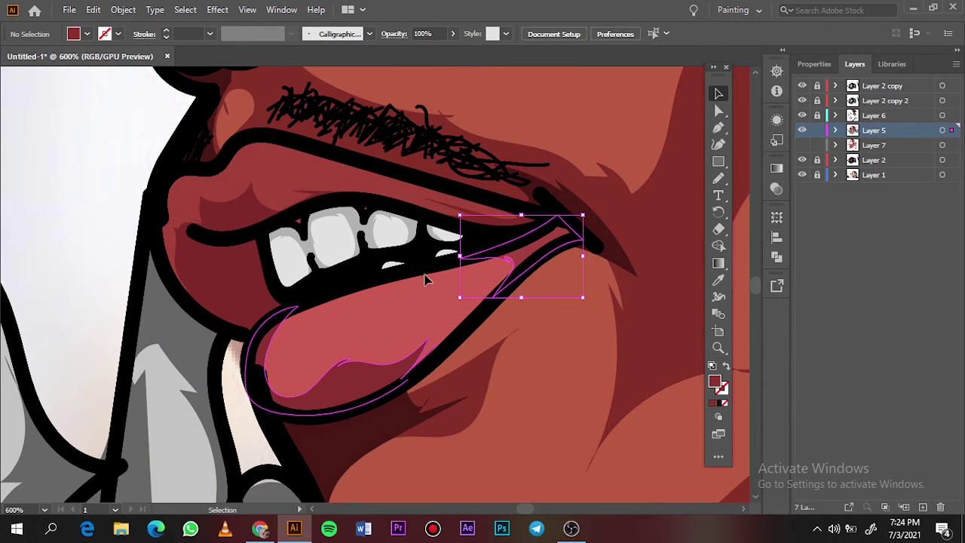
click(802, 145)
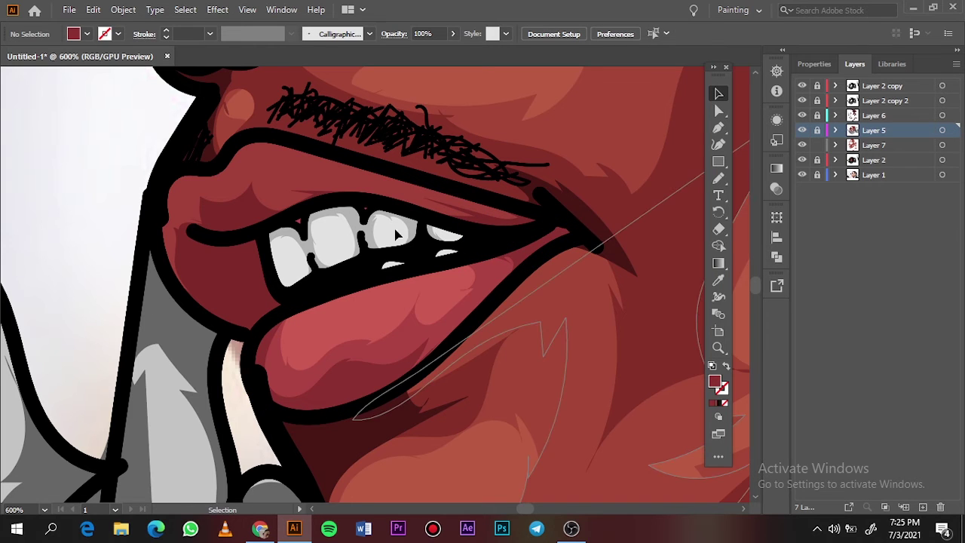
click(718, 280)
double_click(715, 383)
key(Return)
click(802, 159)
key(n)
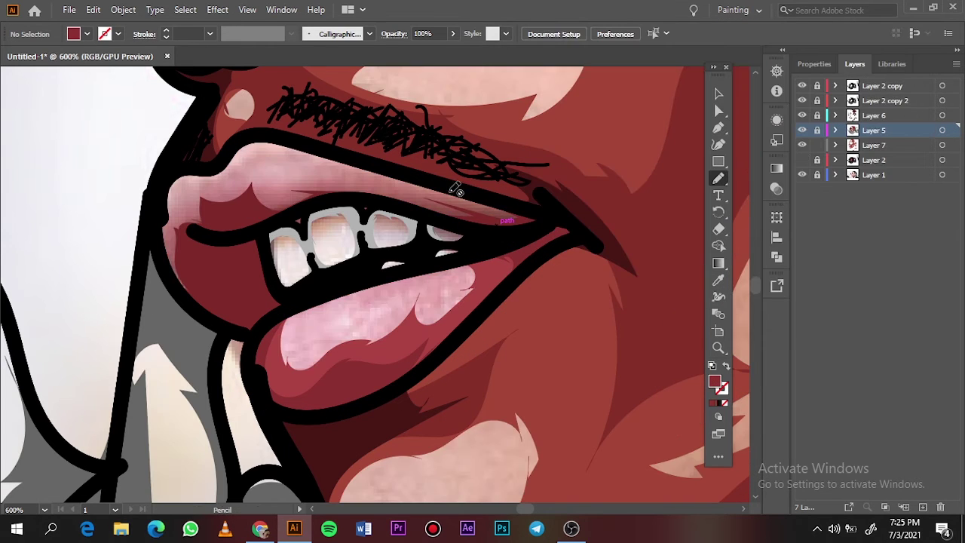
click(860, 146)
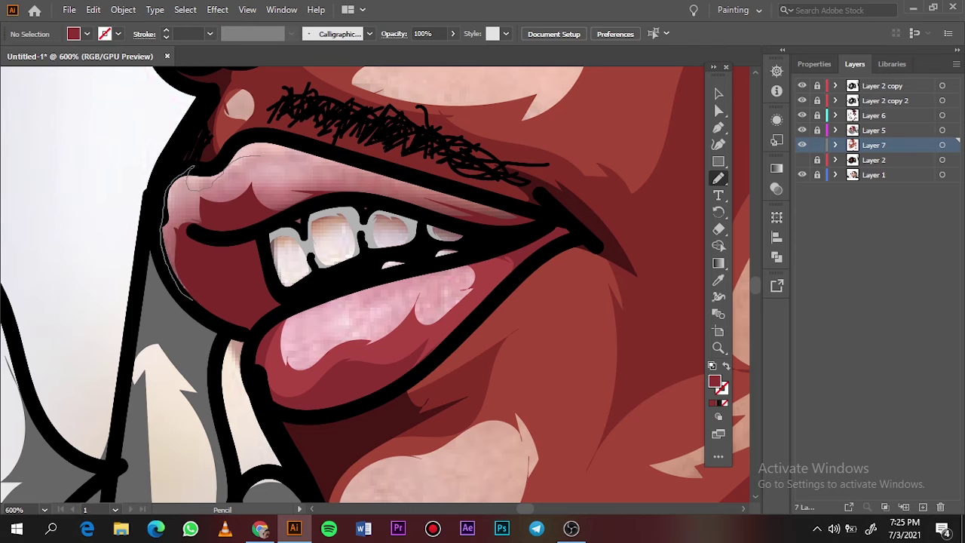
drag(192, 298, 185, 202)
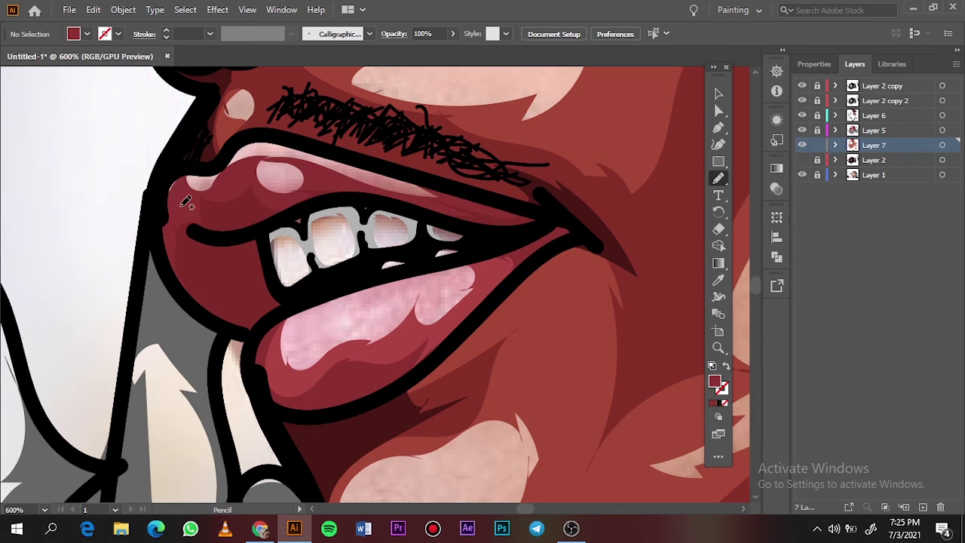
click(801, 160)
Step: Draw a dark red shape under the upper lip on Layer 6, traced over the photo
key(ctrl+0)
alt+scroll(290, 300, up, 7)
key(i)
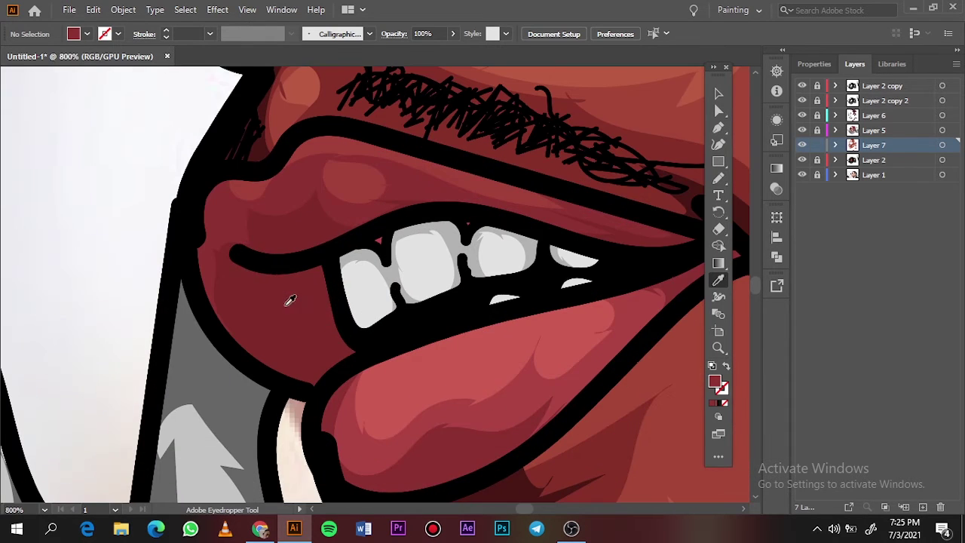
click(875, 116)
drag(802, 130, 802, 160)
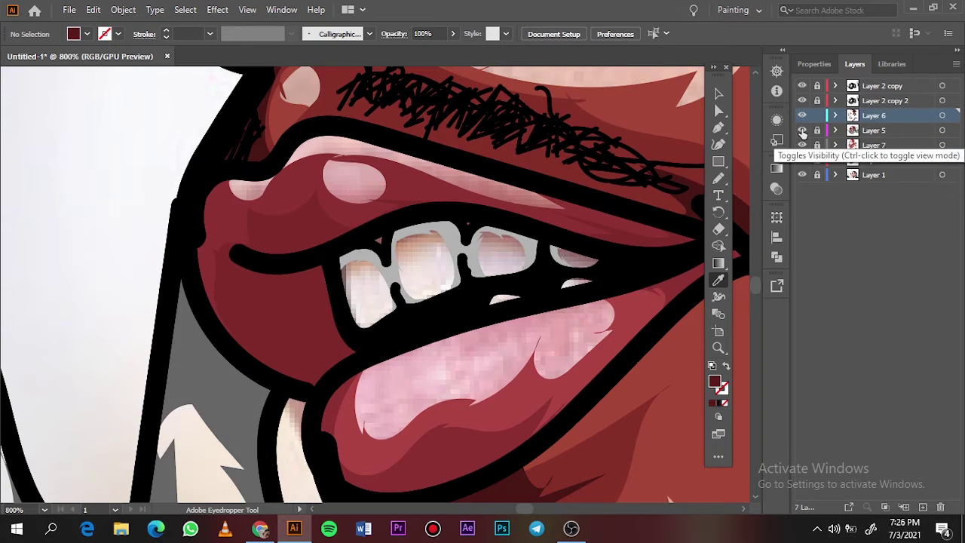
key(n)
drag(257, 261, 362, 347)
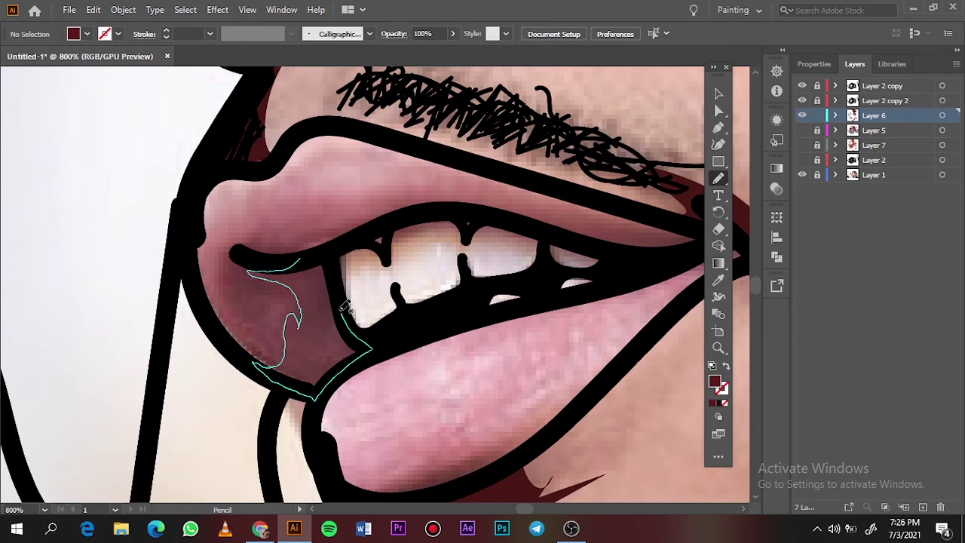
drag(802, 130, 802, 160)
key(ctrl+0)
Step: Show the artwork layers over the reference photo and make Layer 7 the drawing layer
click(802, 175)
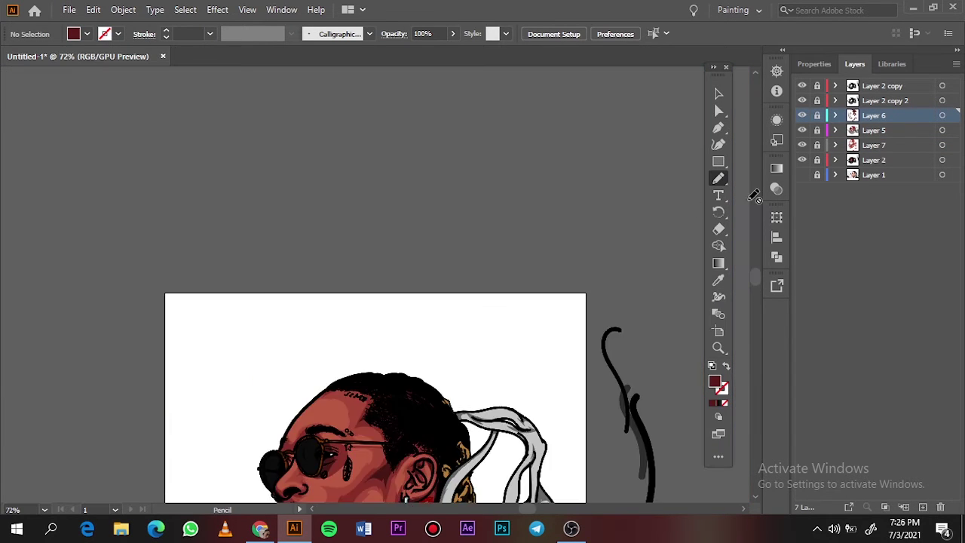
scroll(317, 249, up, 7)
click(875, 144)
click(802, 160)
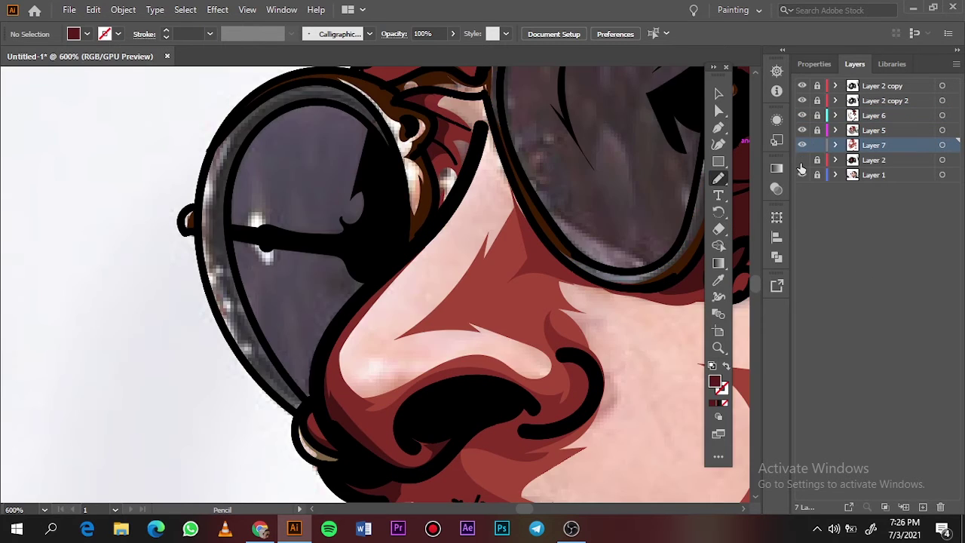
alt+click(802, 175)
drag(803, 86, 803, 160)
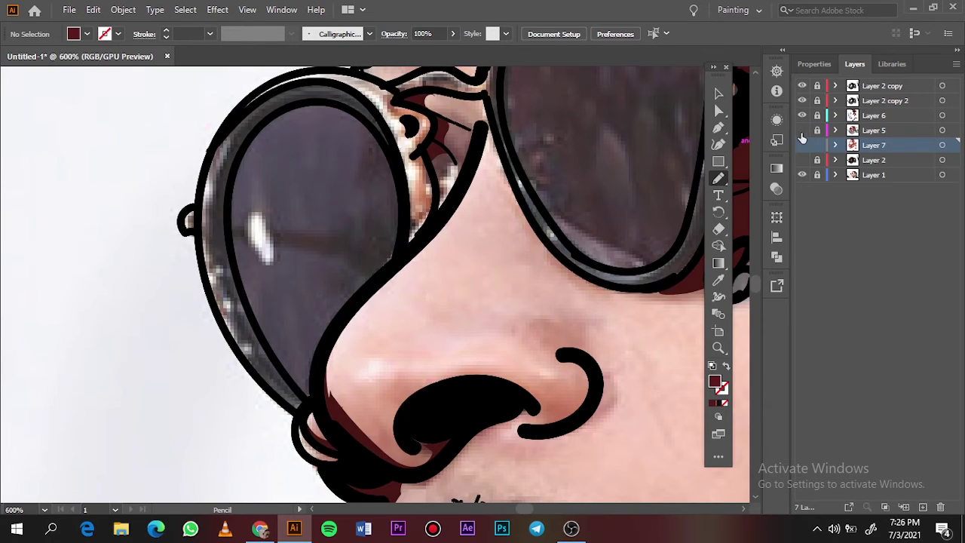
Step: Set the fill to near-black #161616 sampled from the sunglasses
key(i)
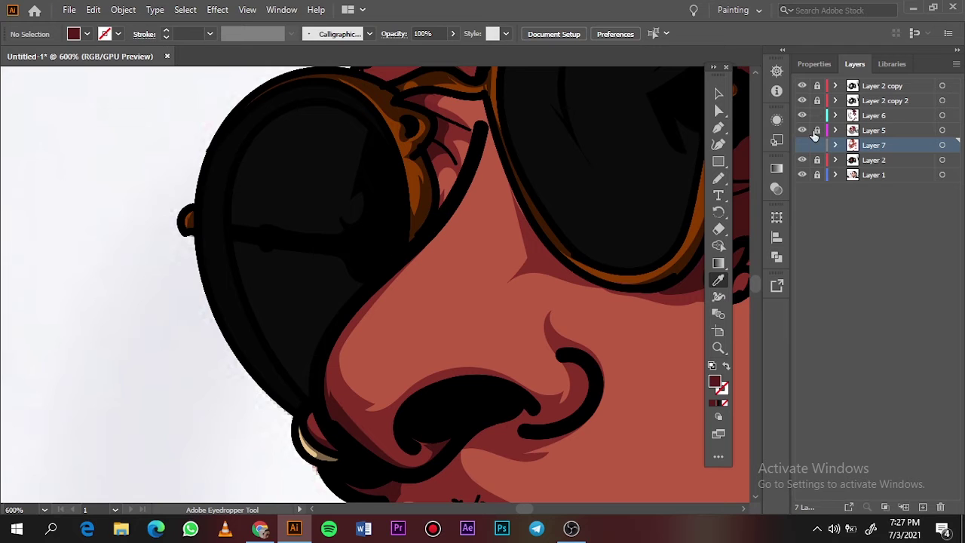
click(332, 155)
double_click(715, 381)
click(547, 239)
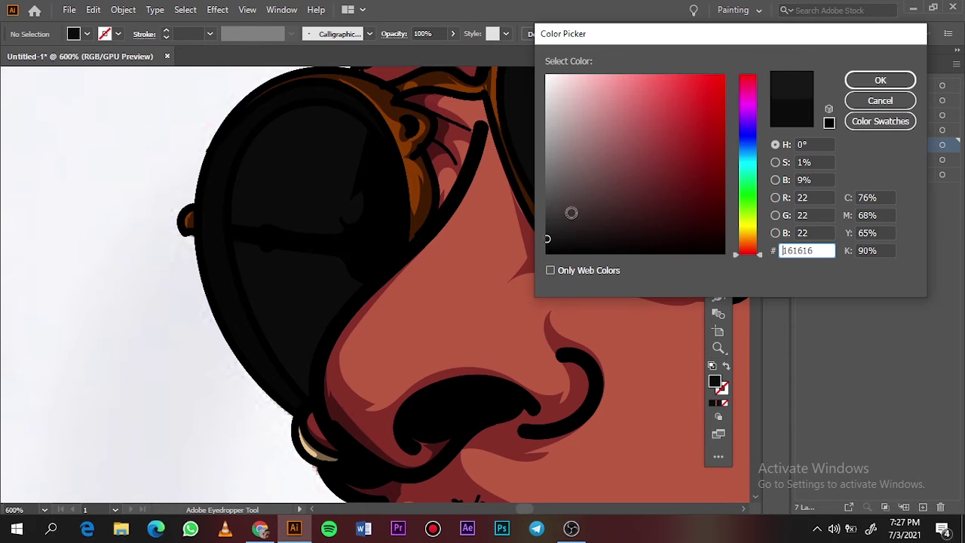
key(Return)
Step: Trace a dark shading shape across the left lens
drag(818, 115, 817, 130)
key(n)
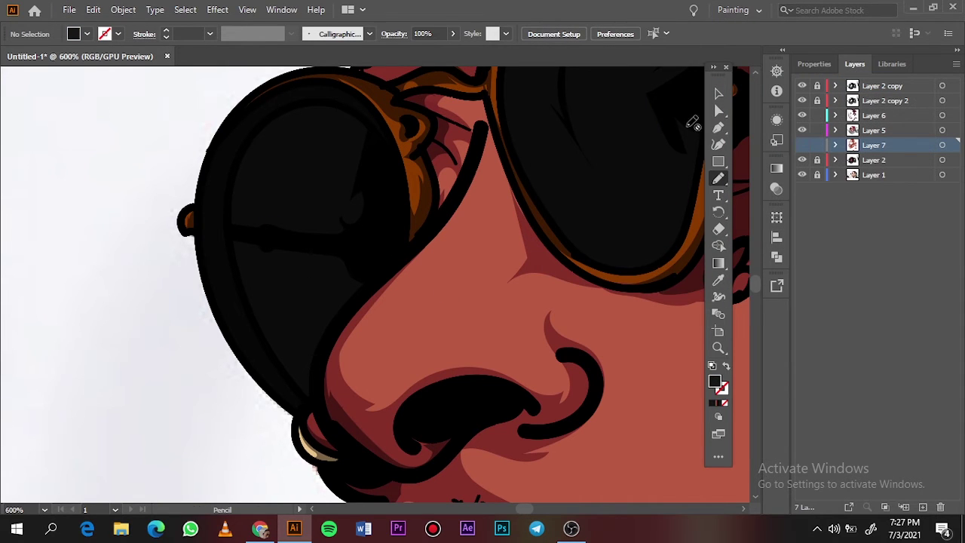
click(803, 160)
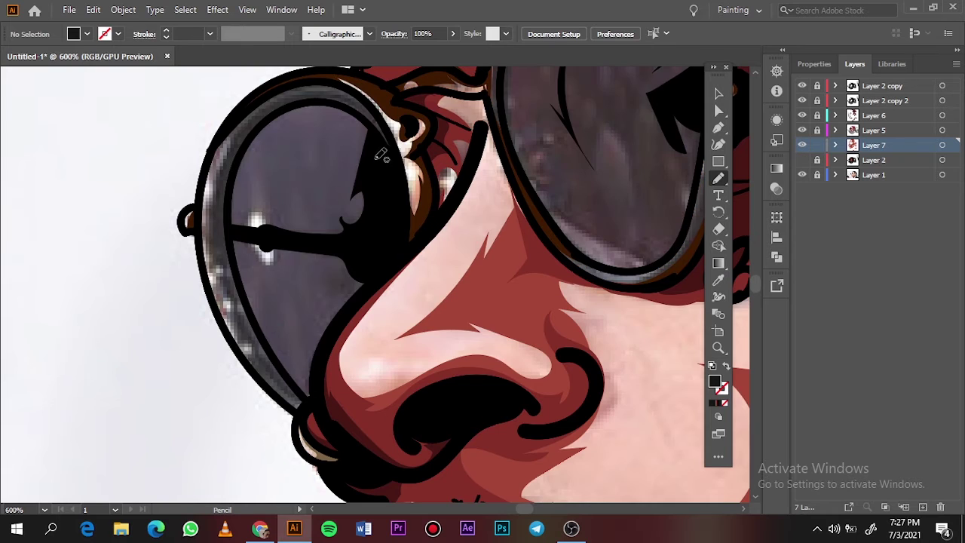
drag(377, 158, 249, 202)
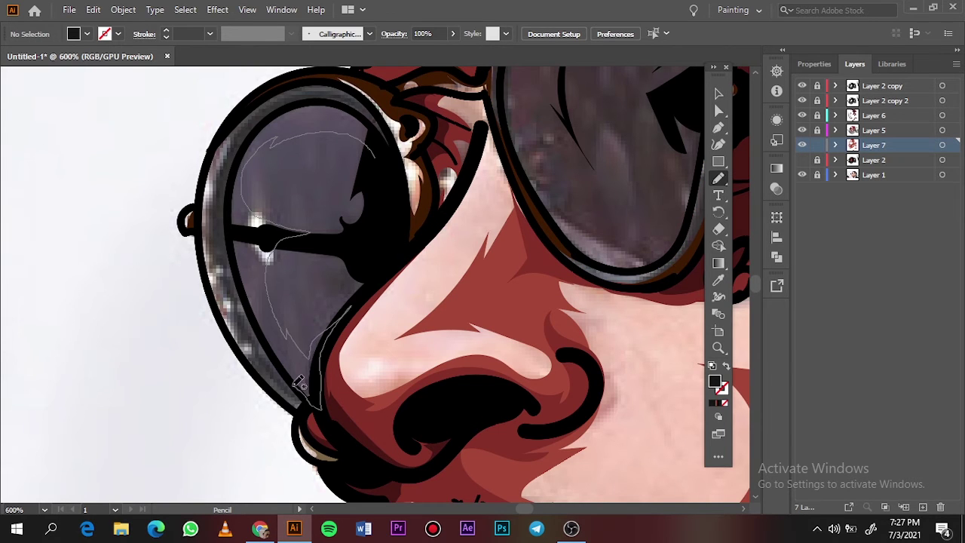
drag(315, 355, 399, 178)
click(802, 160)
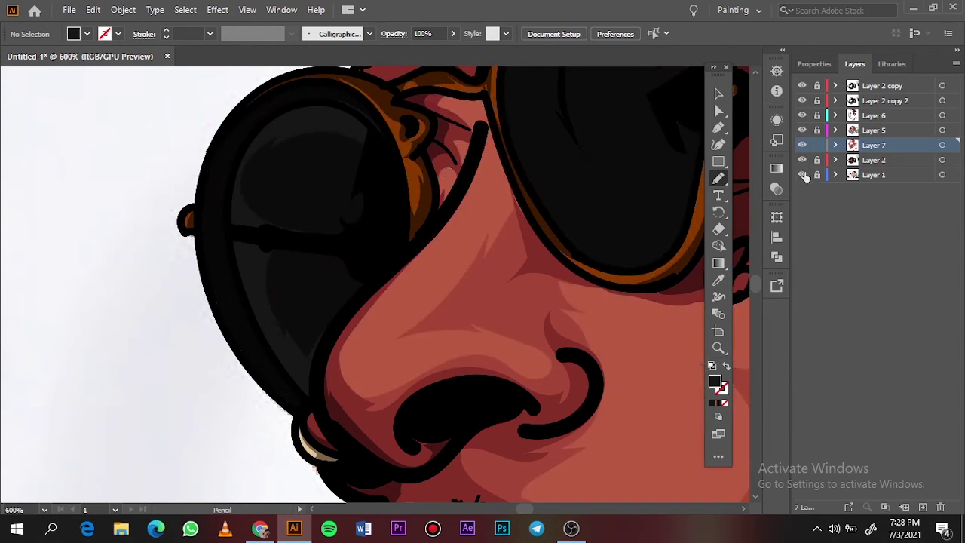
Step: Trace a dark shading shape along the right lens's inner edge
key(ctrl+0)
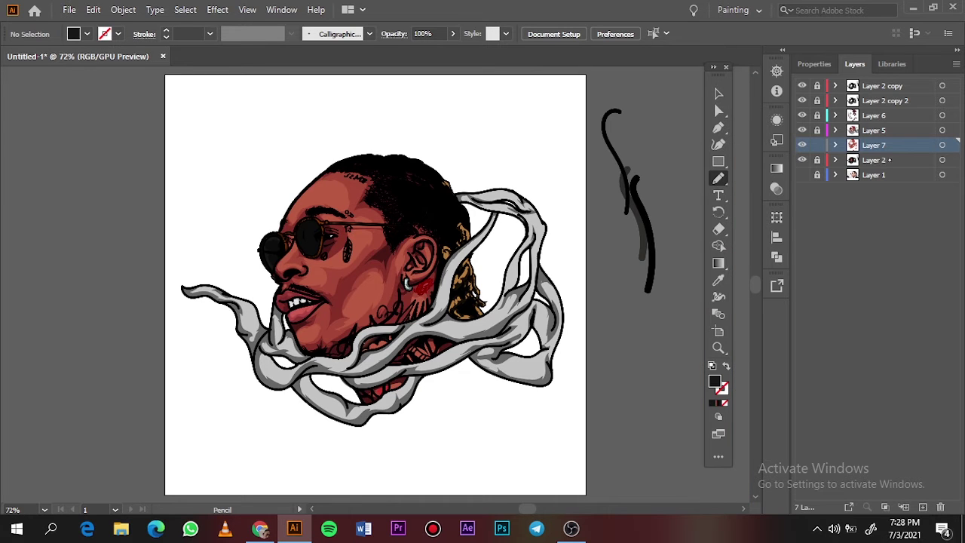
click(802, 160)
click(802, 174)
scroll(298, 236, up, 5)
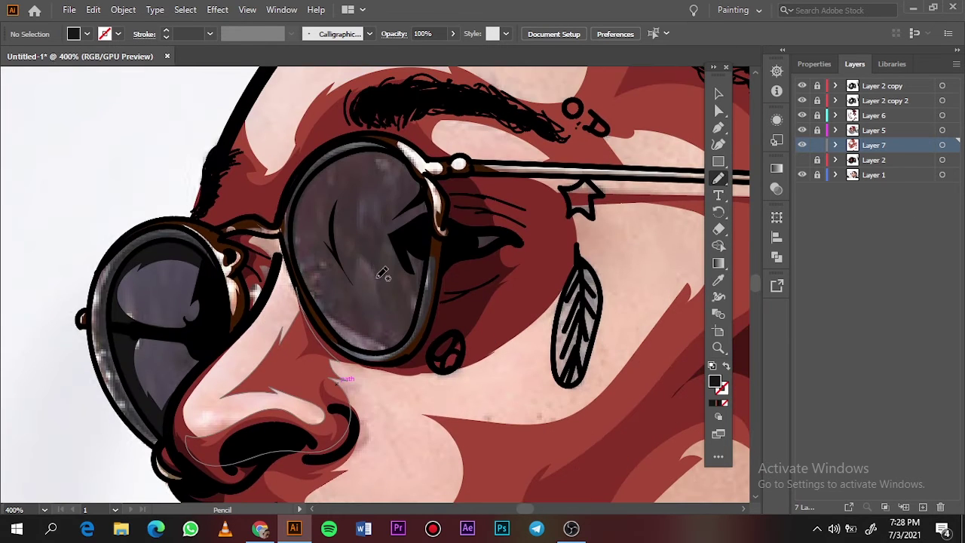
mouse_move(383, 145)
mouse_down()
mouse_move(294, 240)
mouse_move(395, 341)
mouse_up()
drag(413, 285, 395, 176)
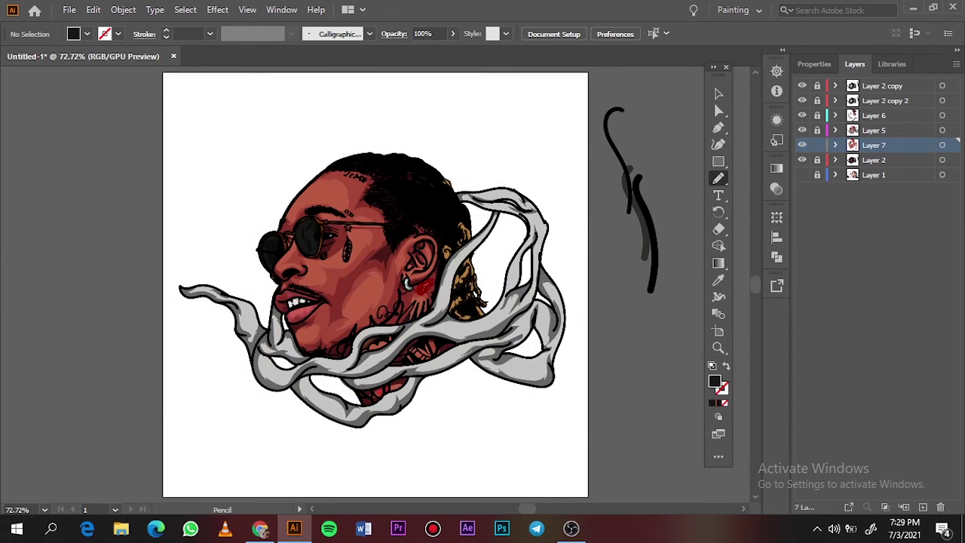
Step: Sample the earring's colour and draw a grey-green shade on the earring
scroll(411, 285, up, 10)
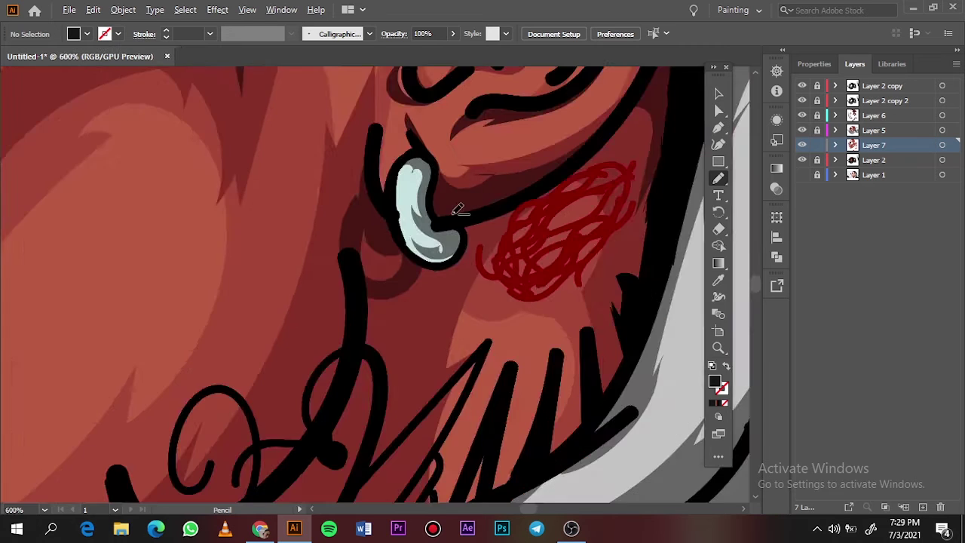
key(i)
click(388, 169)
double_click(714, 382)
click(880, 80)
key(n)
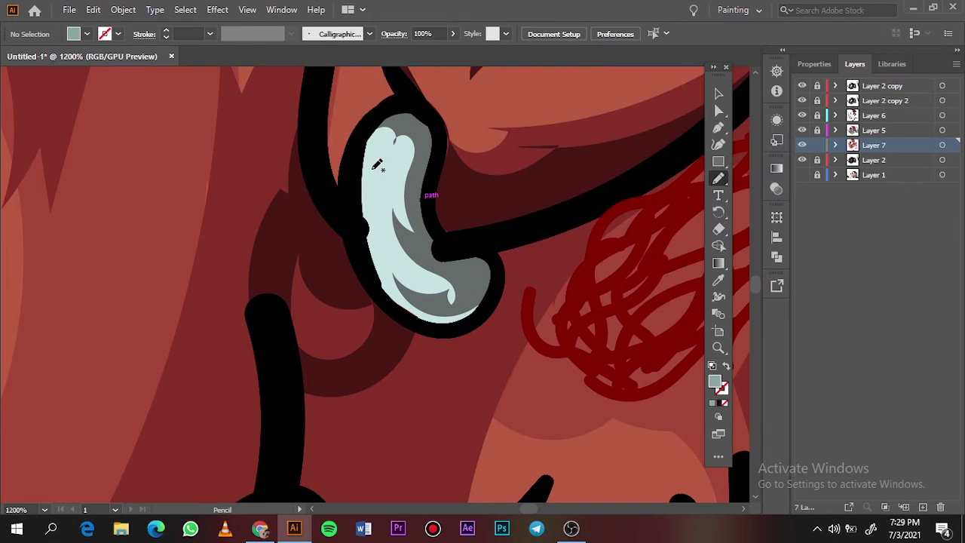
drag(381, 204, 491, 306)
Step: Set a darker brown fill from the hair and draw a first hair shading shape
scroll(578, 201, down, 6)
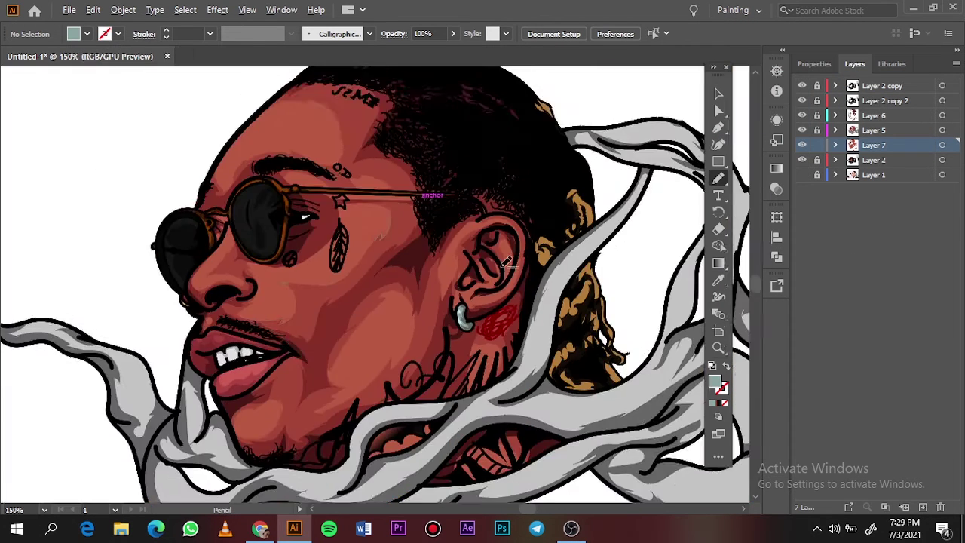
scroll(552, 239, up, 4)
key(i)
click(502, 244)
double_click(714, 383)
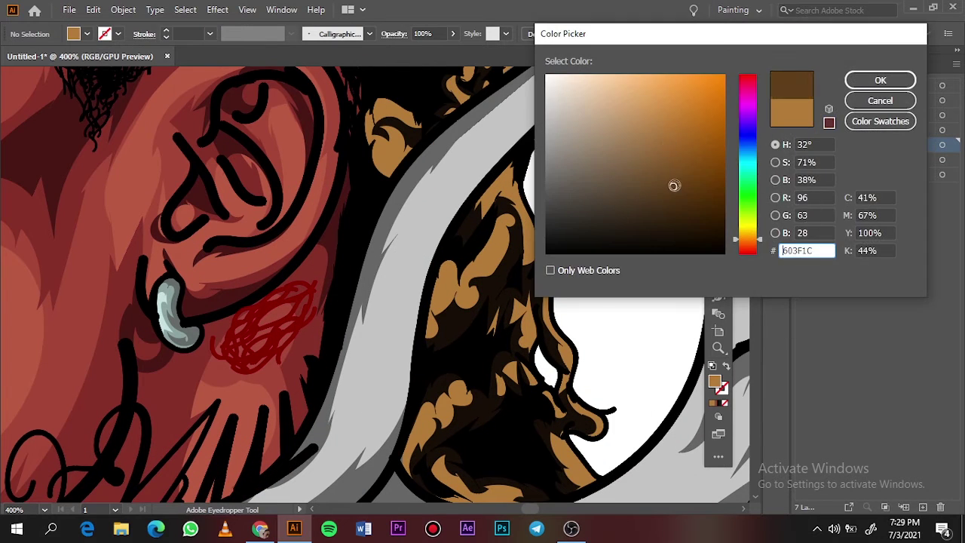
click(880, 80)
key(n)
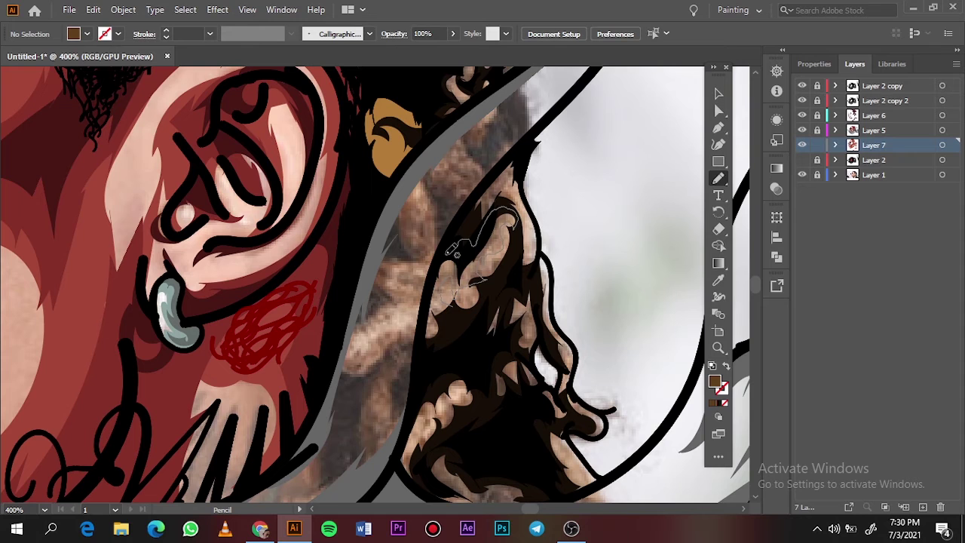
drag(455, 254, 441, 313)
Step: Add dark brown shapes at the hair's bottom, outer edge and below the curl
click(803, 175)
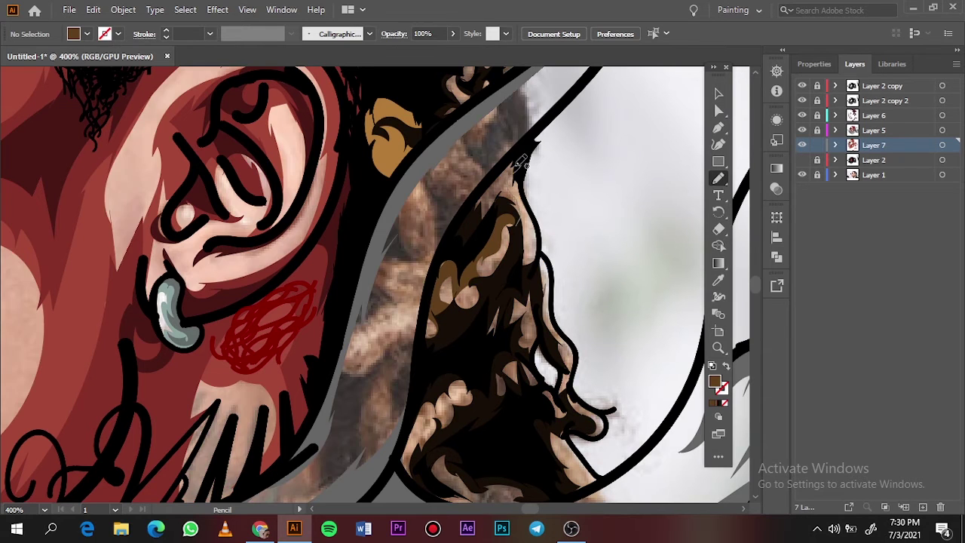
scroll(483, 226, down, 3)
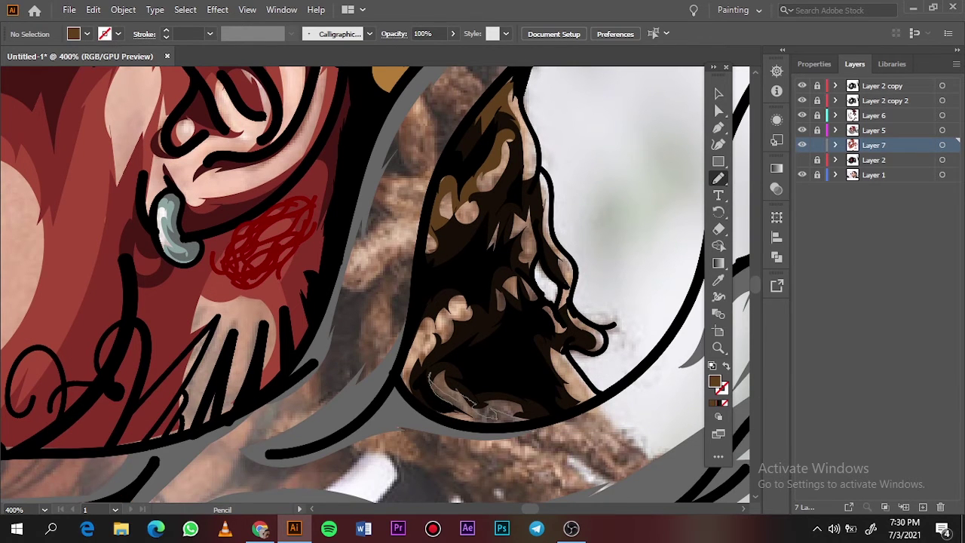
drag(487, 411, 483, 426)
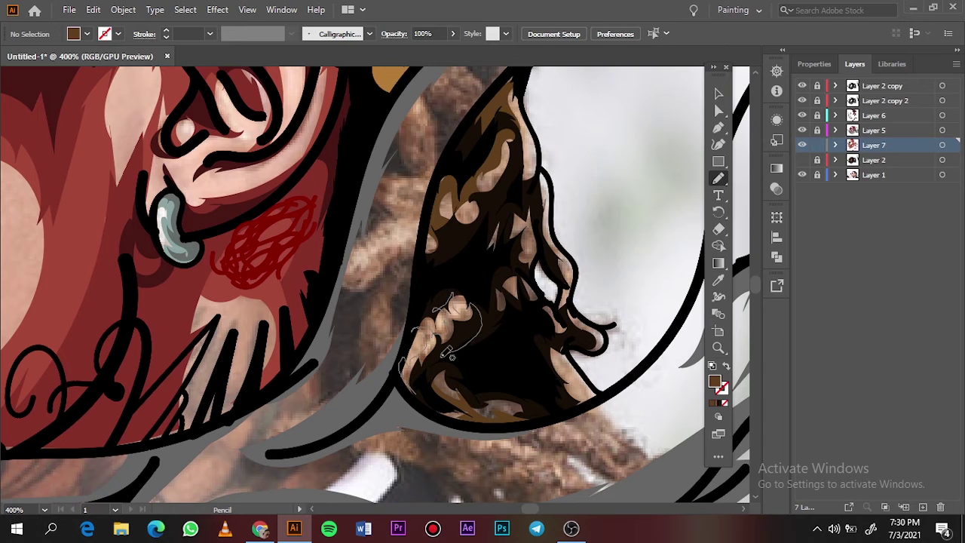
drag(455, 320, 458, 317)
drag(571, 264, 549, 199)
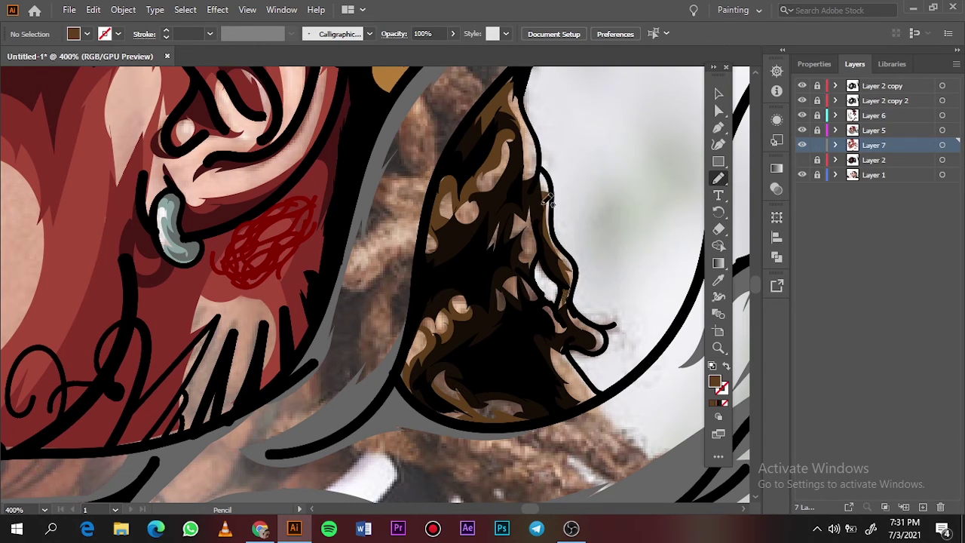
drag(586, 375, 581, 384)
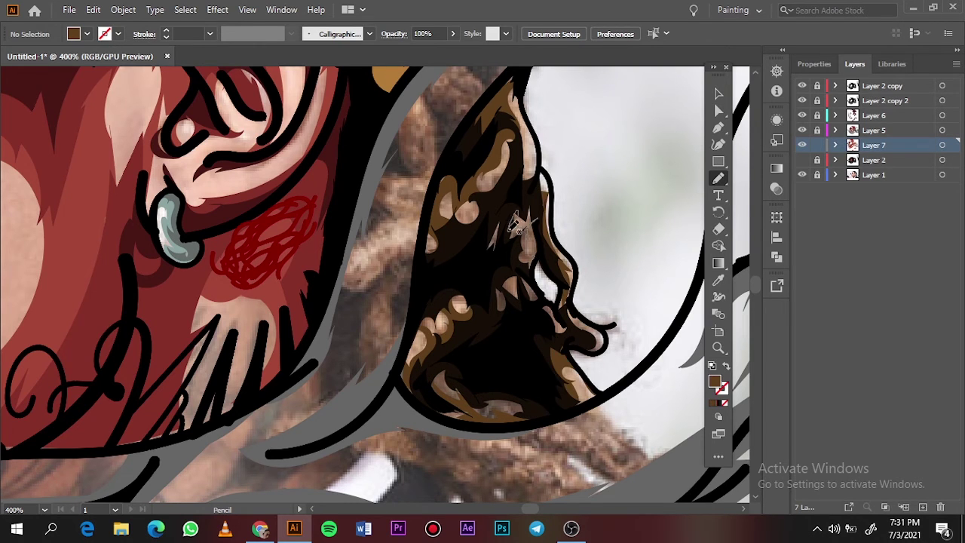
drag(516, 226, 520, 223)
Step: Fill in the cheek feather with black
key(ctrl+0)
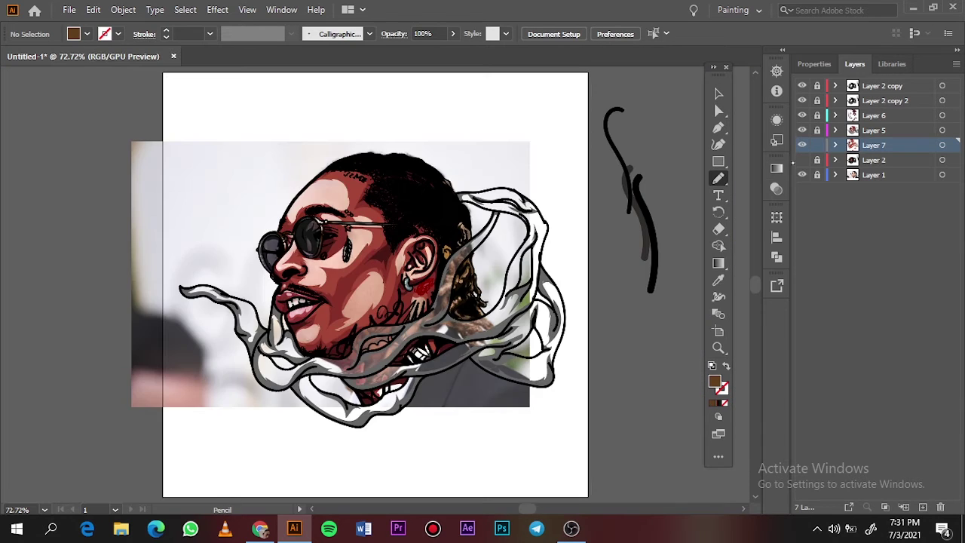
key(ctrl+plus)
key(ctrl+plus)
key(ctrl+plus)
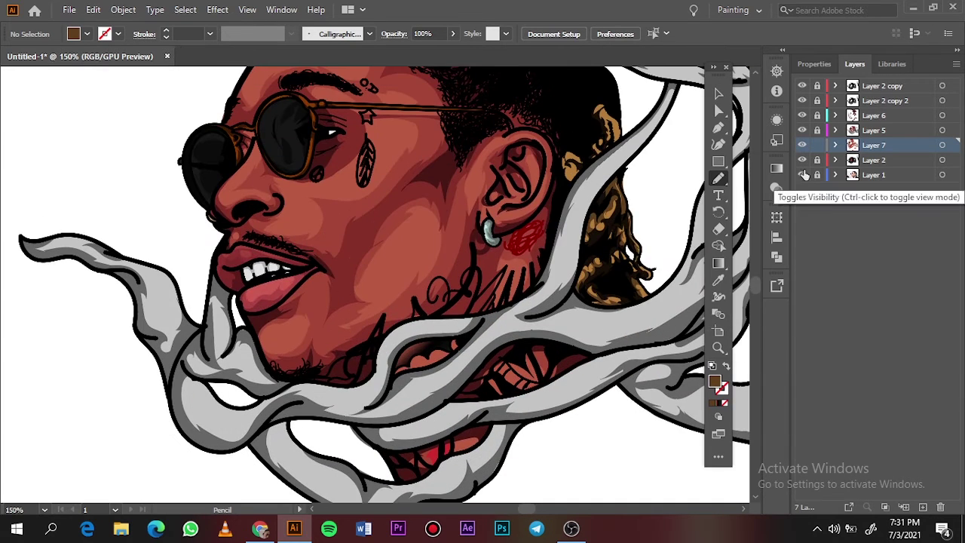
key(ctrl+plus)
key(ctrl+plus)
key(ctrl+plus)
key(i)
scroll(275, 286, up, 3)
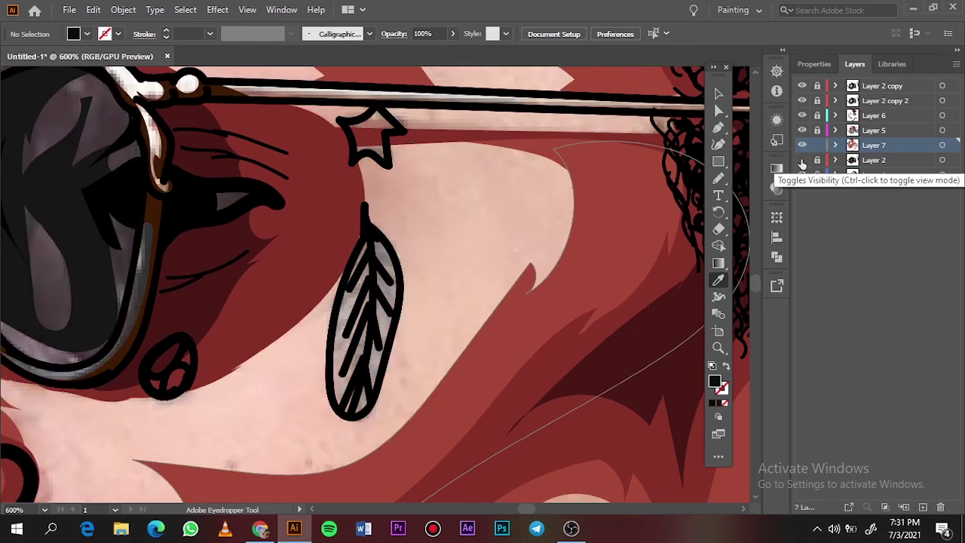
key(n)
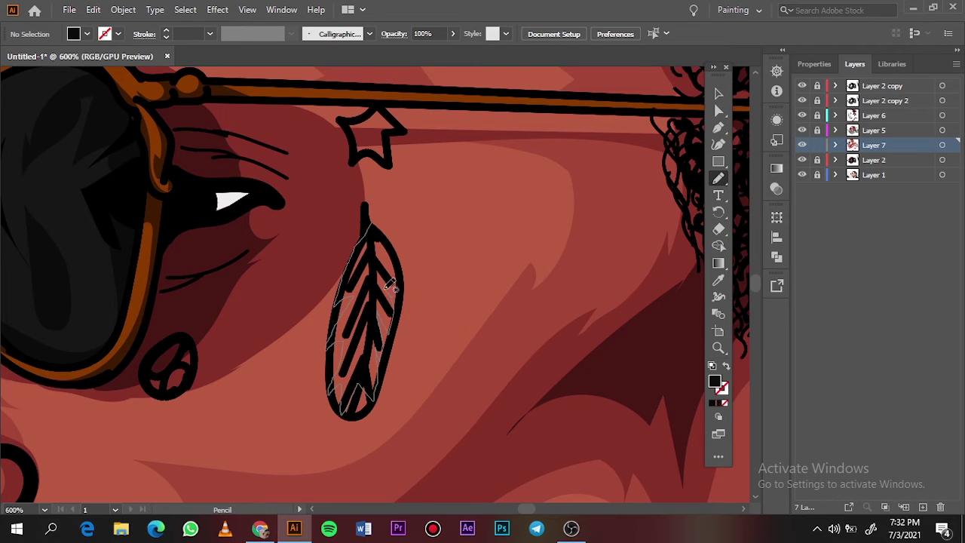
drag(367, 383, 386, 234)
key(ctrl+0)
Step: Draw a darker grey shading shape along the smoke plume's upper edge
scroll(359, 416, up, 3)
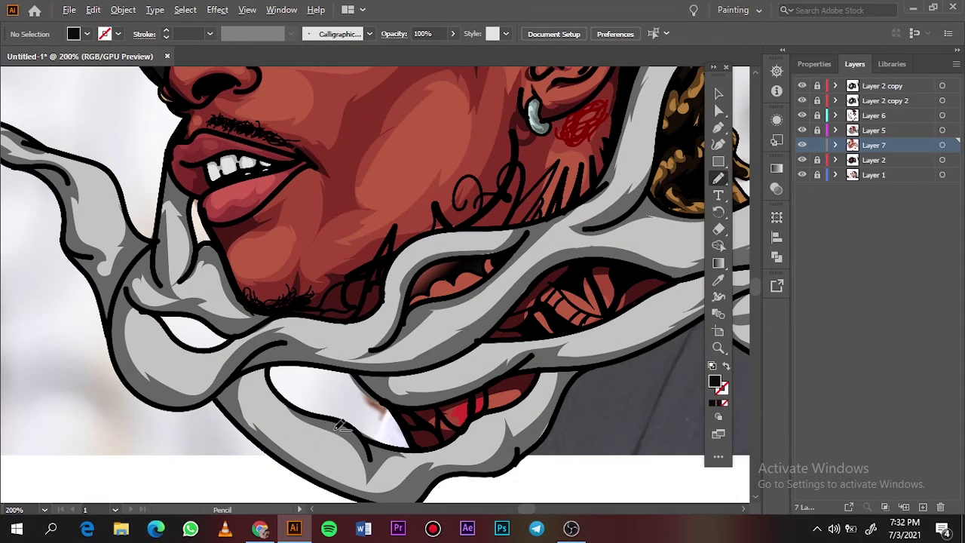
key(i)
double_click(715, 382)
click(880, 80)
key(n)
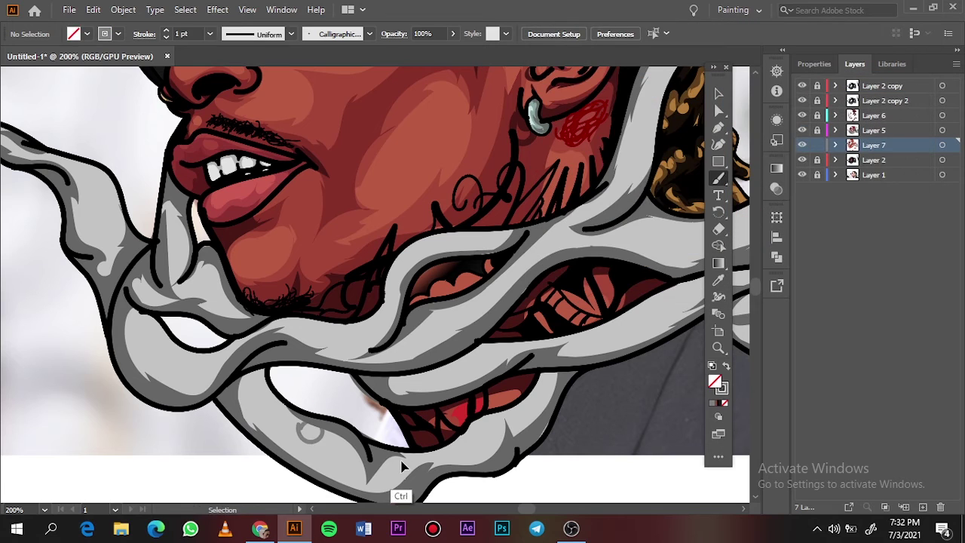
scroll(260, 144, up, 1)
scroll(260, 141, up, 1)
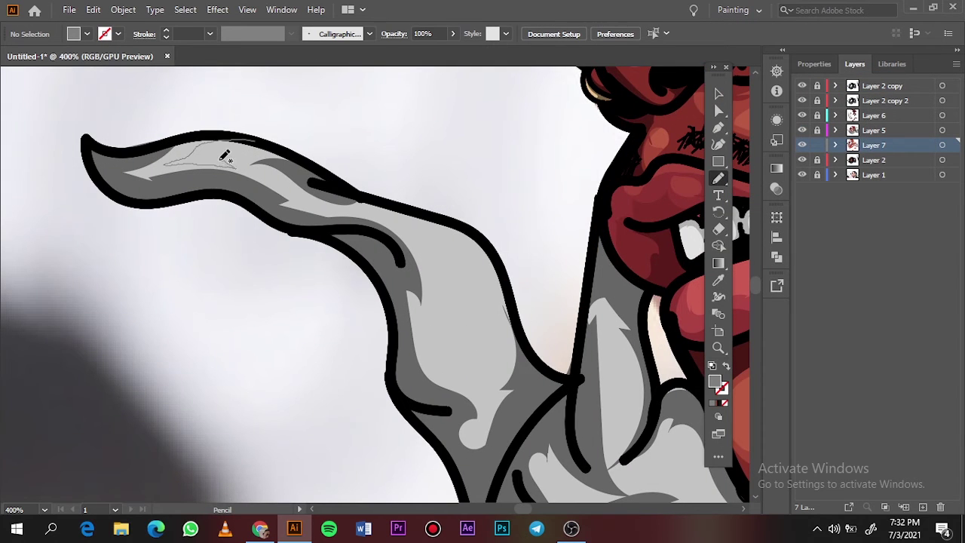
drag(222, 159, 341, 189)
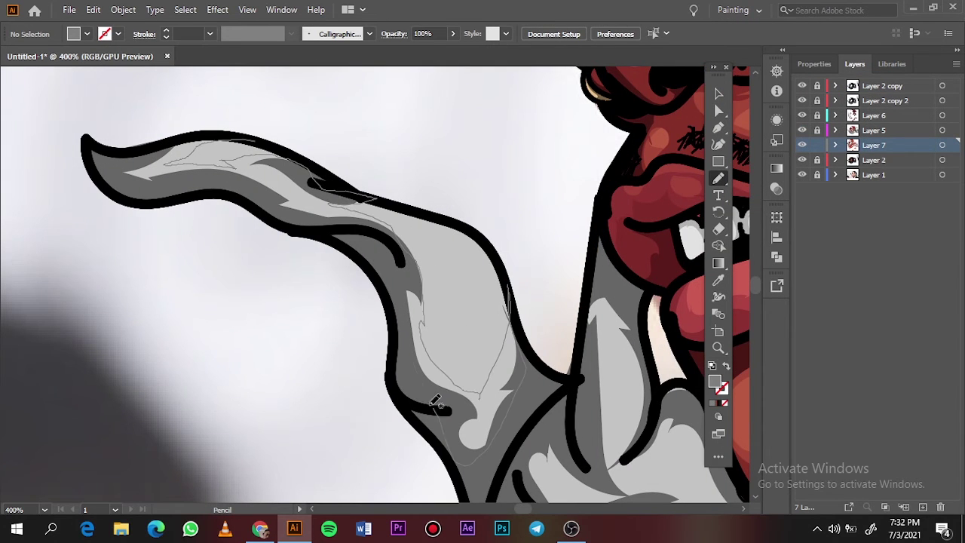
drag(491, 381, 129, 184)
Step: Sample a grey from the smoke and set the fill to darker grey #666666
key(ctrl+1)
scroll(473, 249, up, 2)
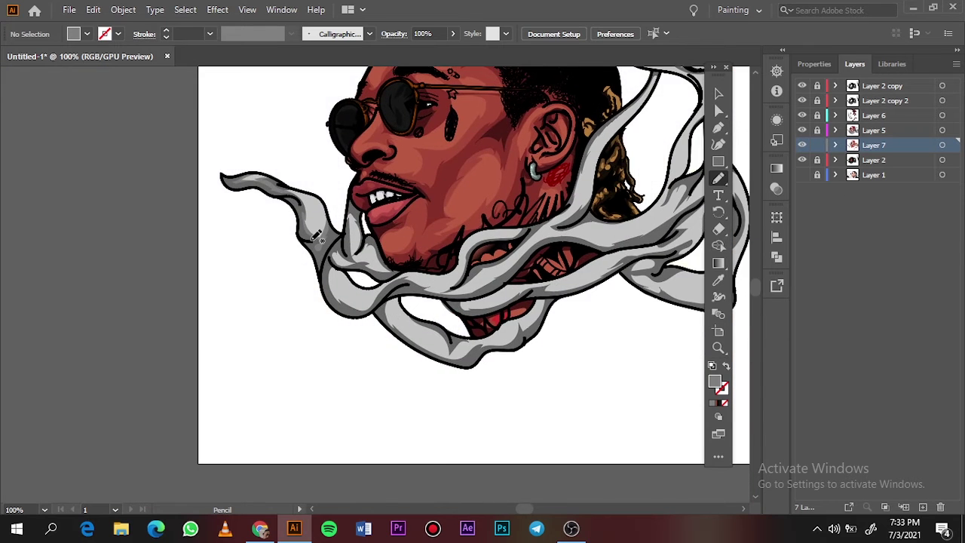
scroll(474, 249, up, 3)
scroll(473, 249, down, 3)
ctrl+click(324, 366)
scroll(324, 366, up, 3)
key(i)
double_click(715, 381)
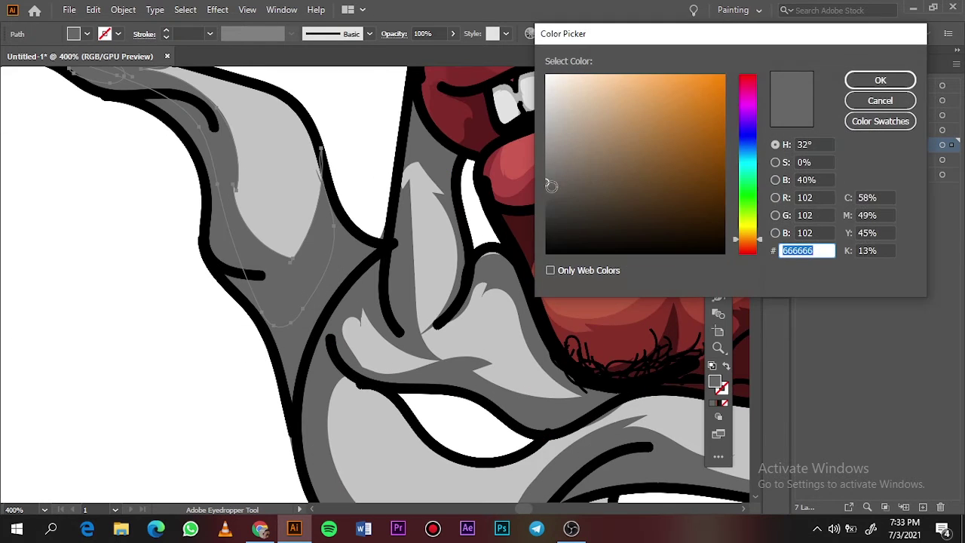
key(Return)
key(v)
click(184, 221)
Step: Select the smoke plume shape and apply the grey fill colour
key(ctrl+0)
scroll(215, 196, up, 3)
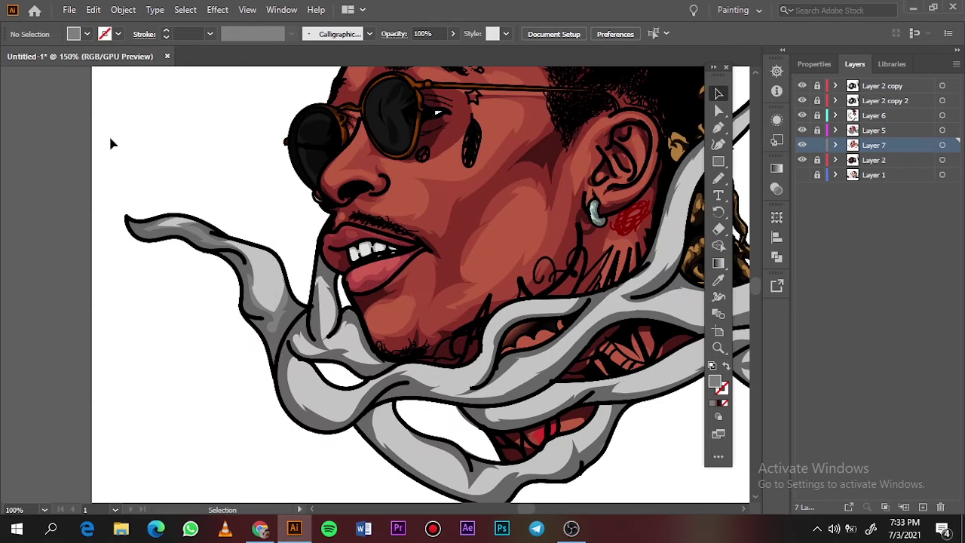
click(279, 347)
double_click(715, 382)
click(880, 78)
scroll(340, 356, up, 2)
scroll(340, 356, up, 1)
Step: Draw dark-grey shading shapes down the plume below the lips
key(n)
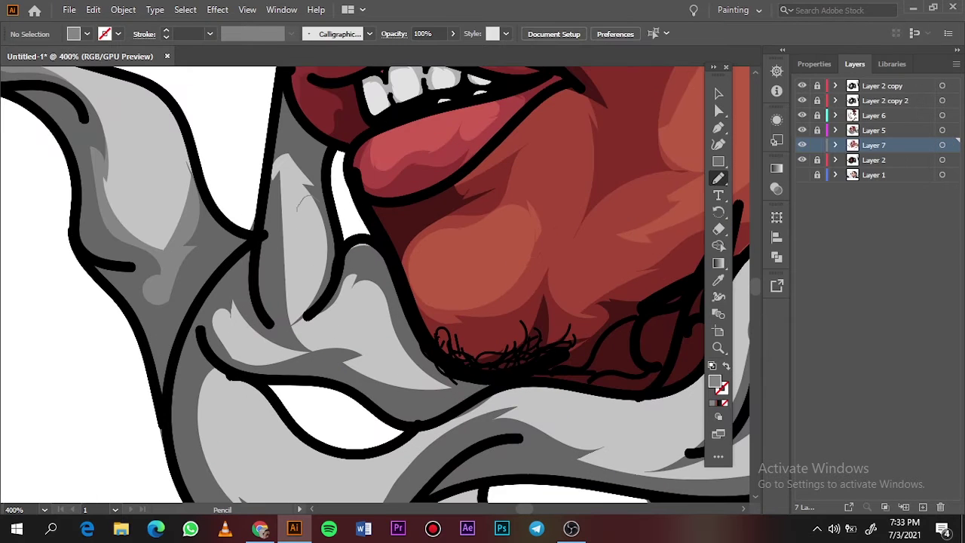
drag(322, 207, 344, 330)
drag(364, 294, 251, 304)
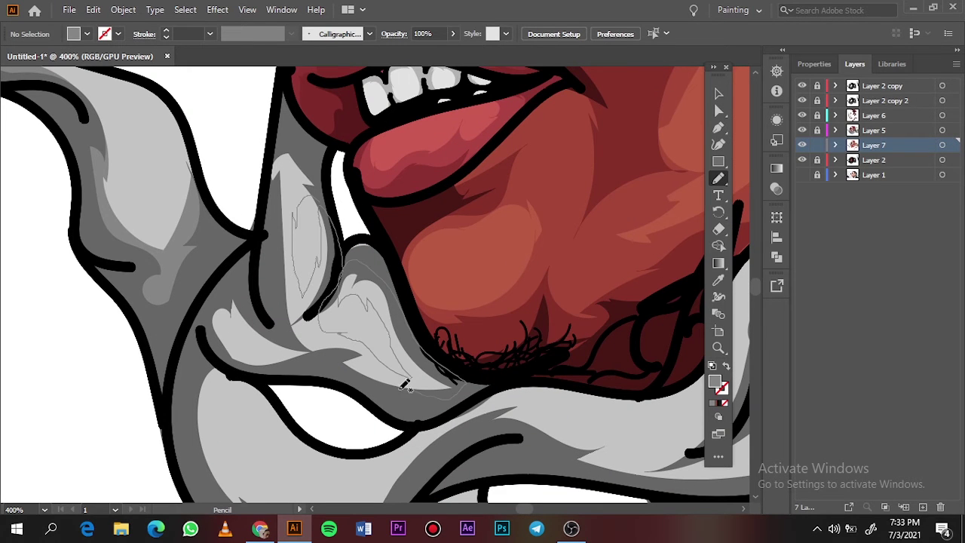
drag(252, 345, 288, 310)
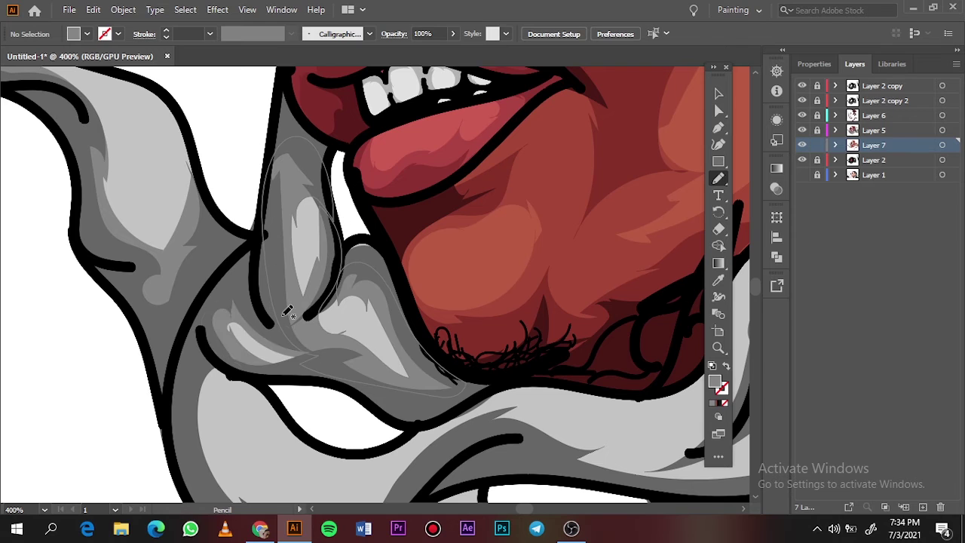
scroll(288, 310, down, 3)
scroll(234, 287, up, 2)
mouse_move(233, 239)
mouse_down()
mouse_move(436, 235)
mouse_move(360, 349)
mouse_up()
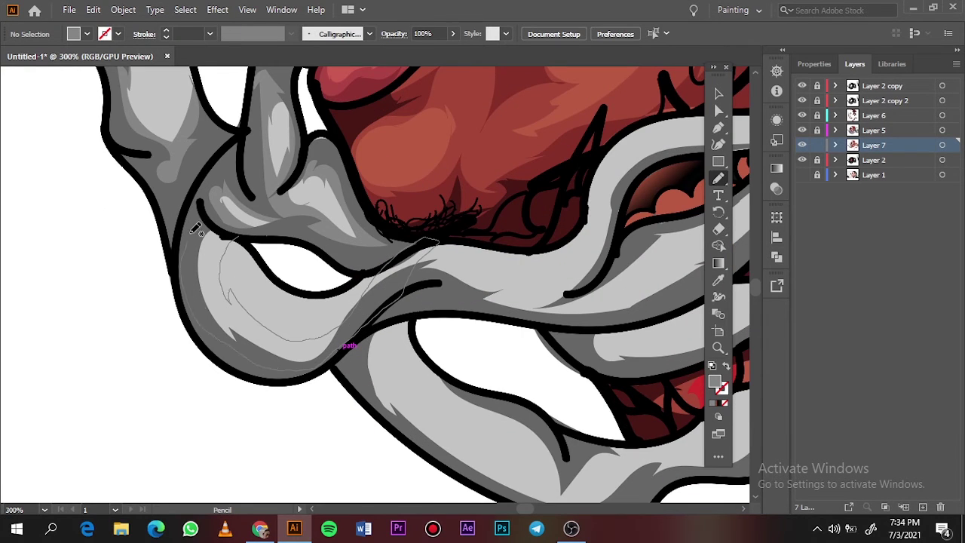
Step: Shade the plume's inner edge and trace a highlight along its upper edge
key(ctrl+0)
scroll(360, 349, up, 3)
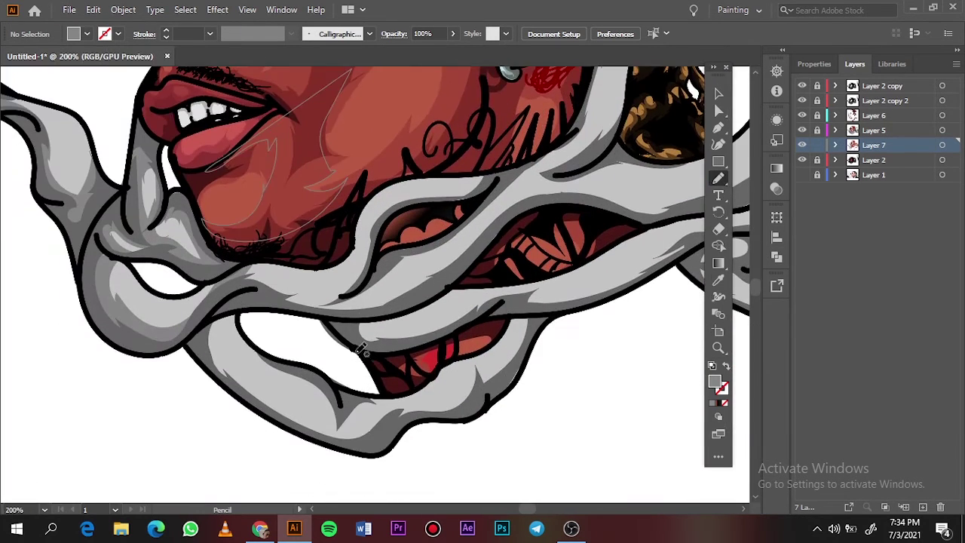
mouse_move(224, 345)
mouse_down()
mouse_move(327, 423)
mouse_move(220, 340)
mouse_up()
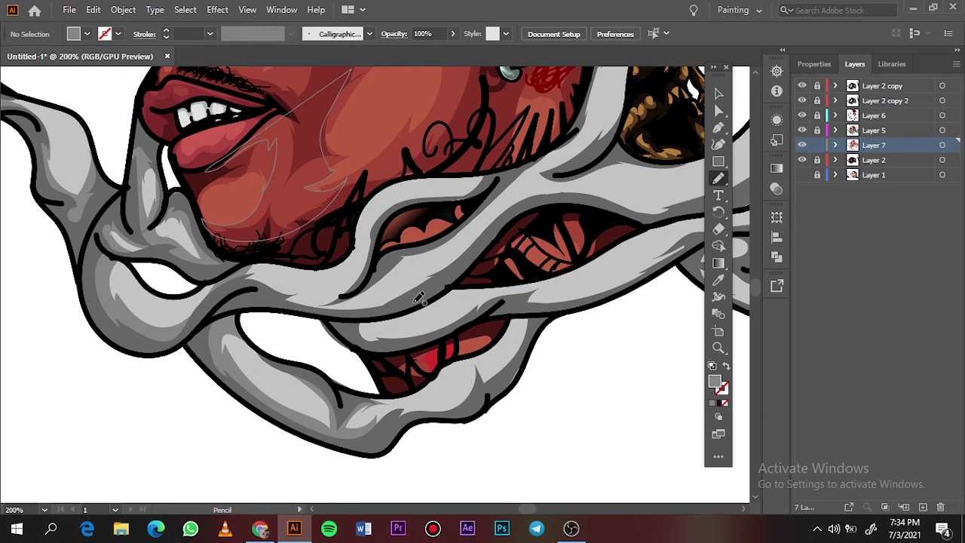
scroll(421, 299, right, 2)
drag(371, 181, 284, 235)
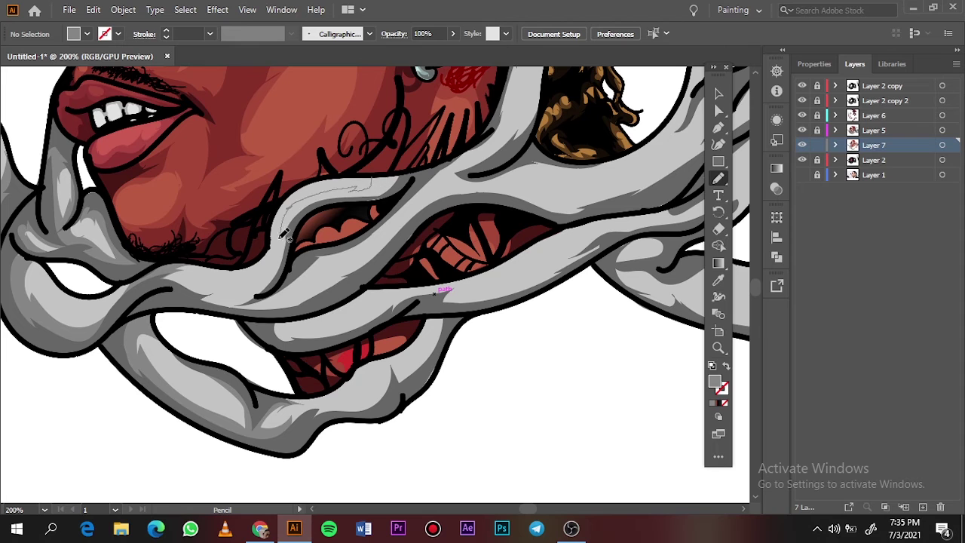
Step: Draw light-grey highlights on the plume, the lower-left smoke and along the smoke band
drag(320, 262, 295, 294)
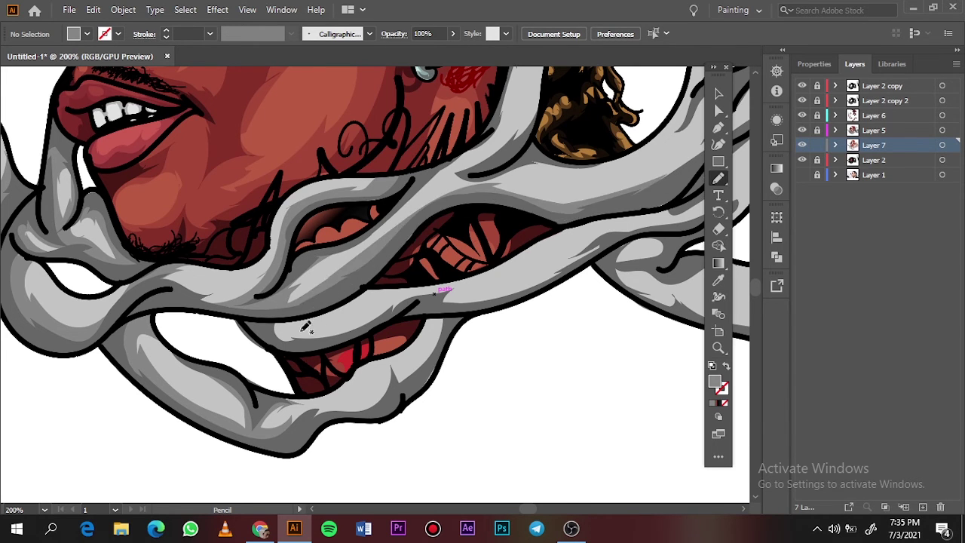
scroll(443, 397, down, 5)
scroll(506, 408, up, 5)
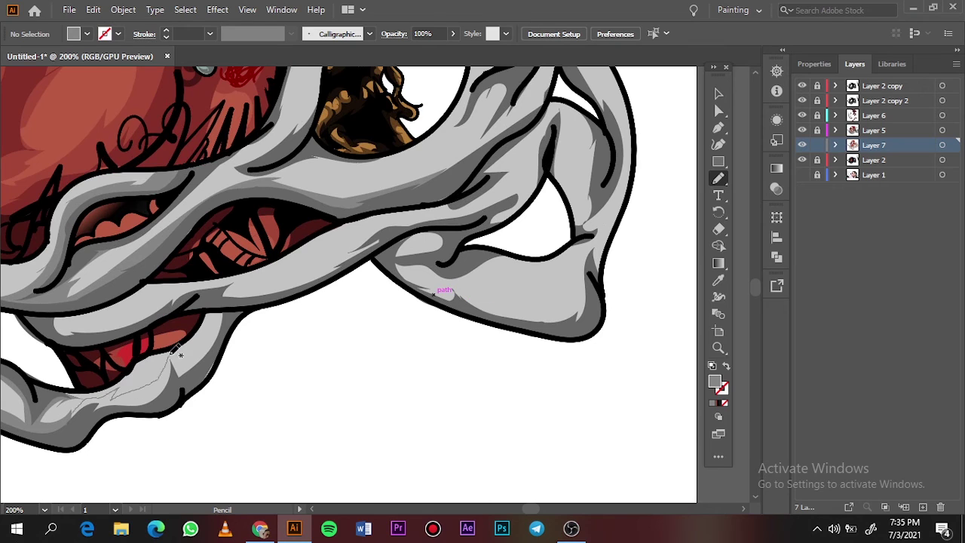
drag(230, 332, 79, 316)
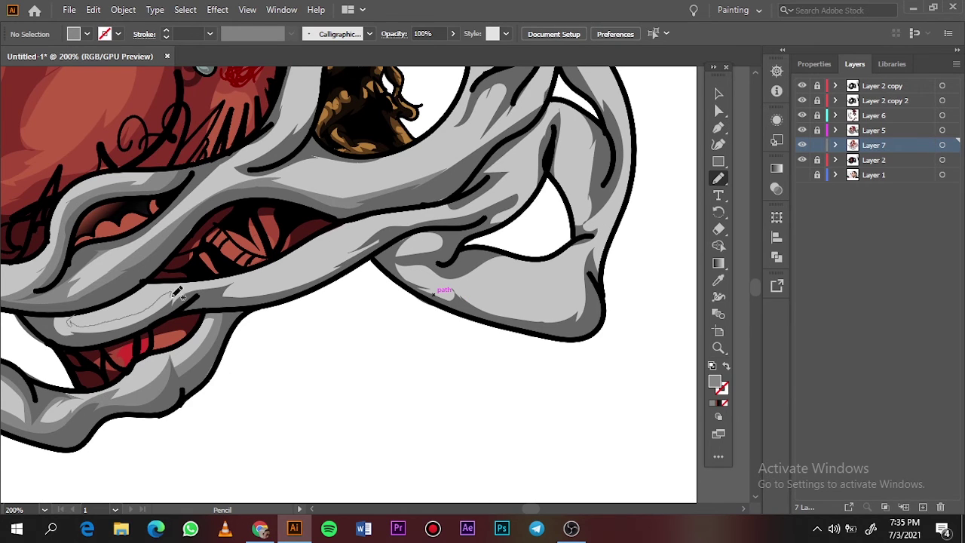
drag(279, 297, 281, 295)
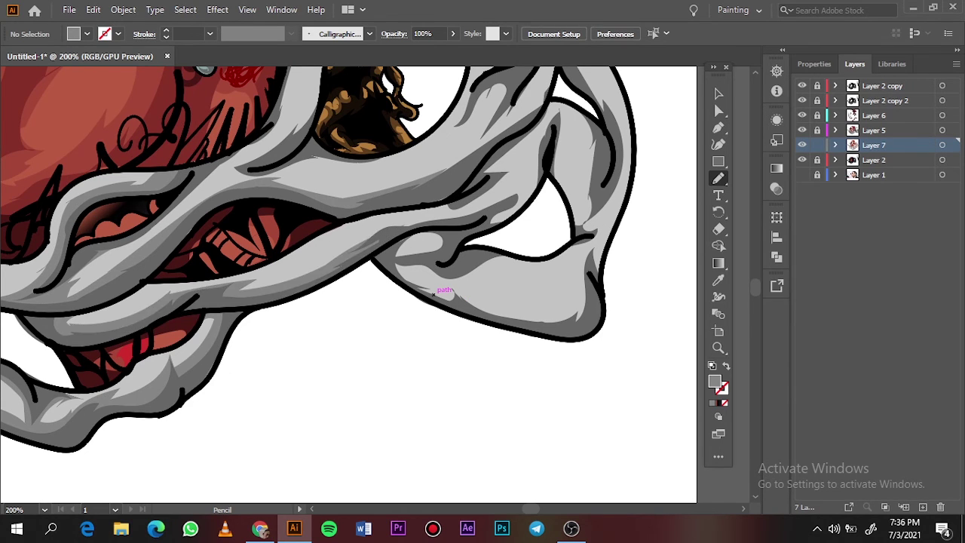
Step: Add light-grey highlights on the lower-right smoke arm and the arms beside the head
drag(400, 249, 435, 270)
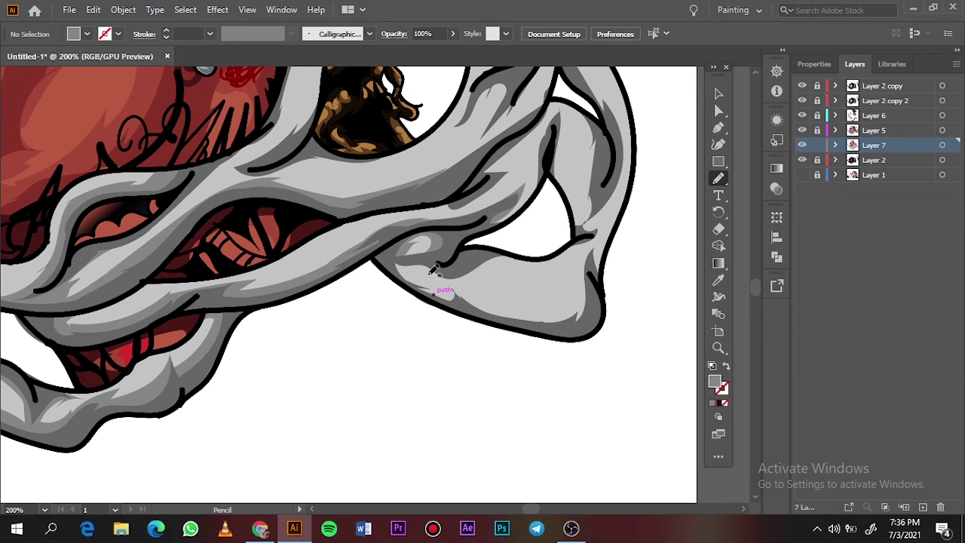
drag(479, 294, 480, 296)
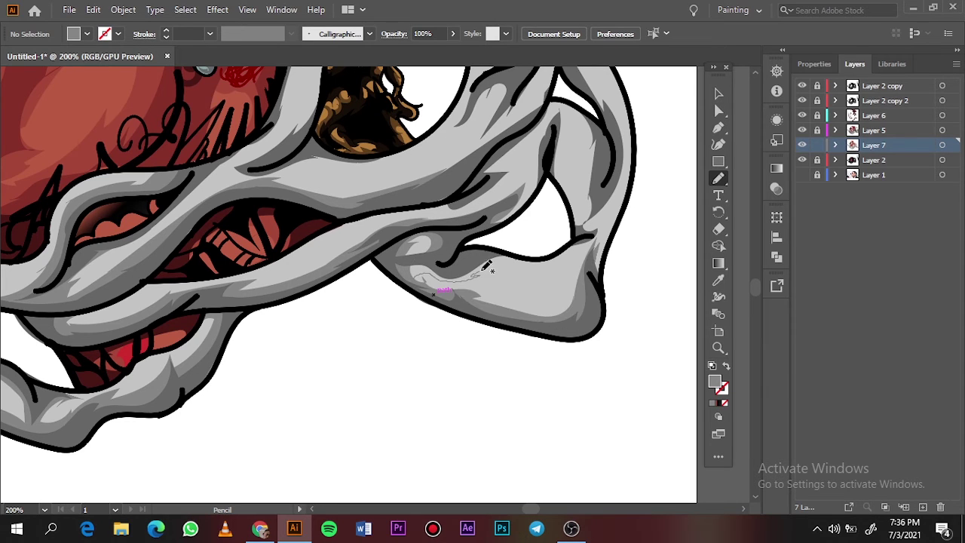
key(ctrl+0)
scroll(452, 209, up, 5)
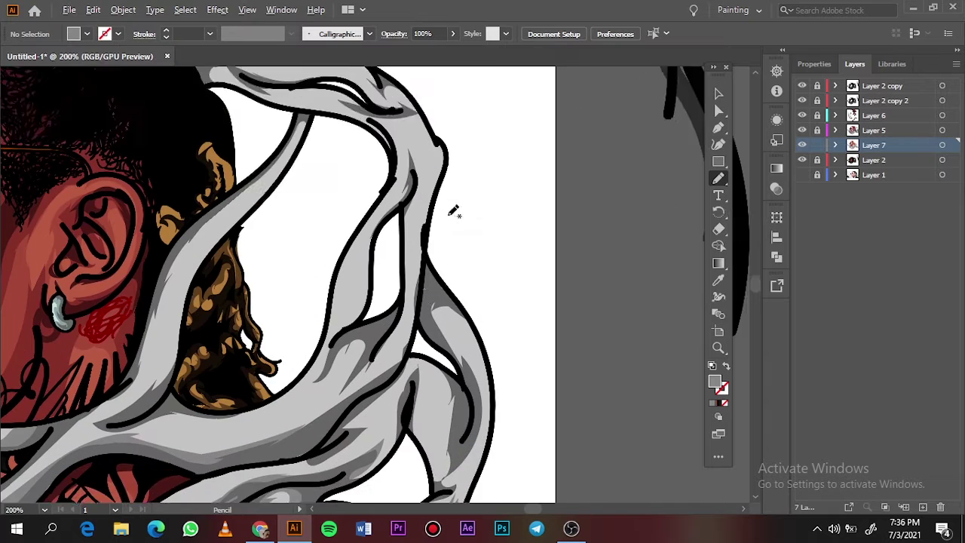
drag(426, 349, 414, 388)
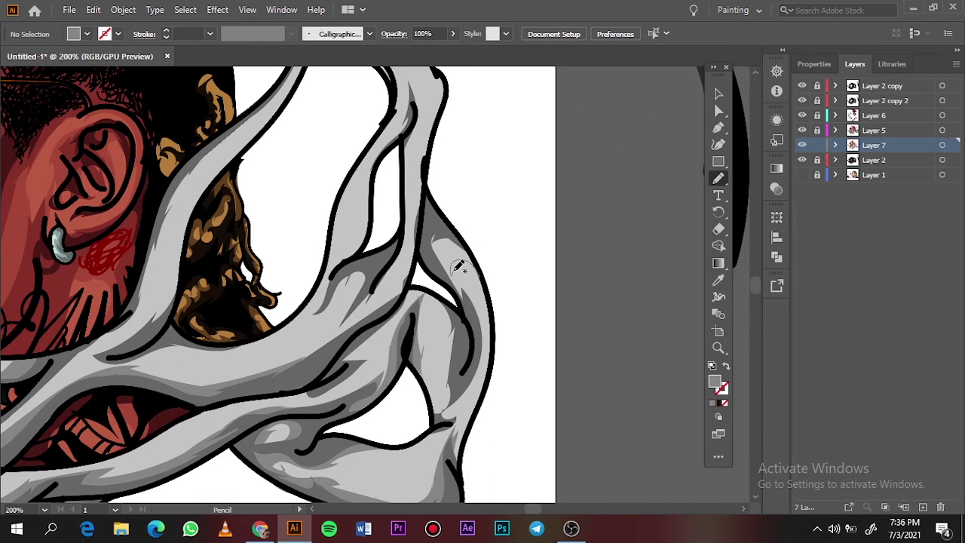
mouse_move(354, 262)
mouse_down()
mouse_move(411, 164)
mouse_move(405, 211)
mouse_up()
Step: Draw black detail strokes along and inside the top smoke loop, then fit the artboard
scroll(453, 279, down, 1)
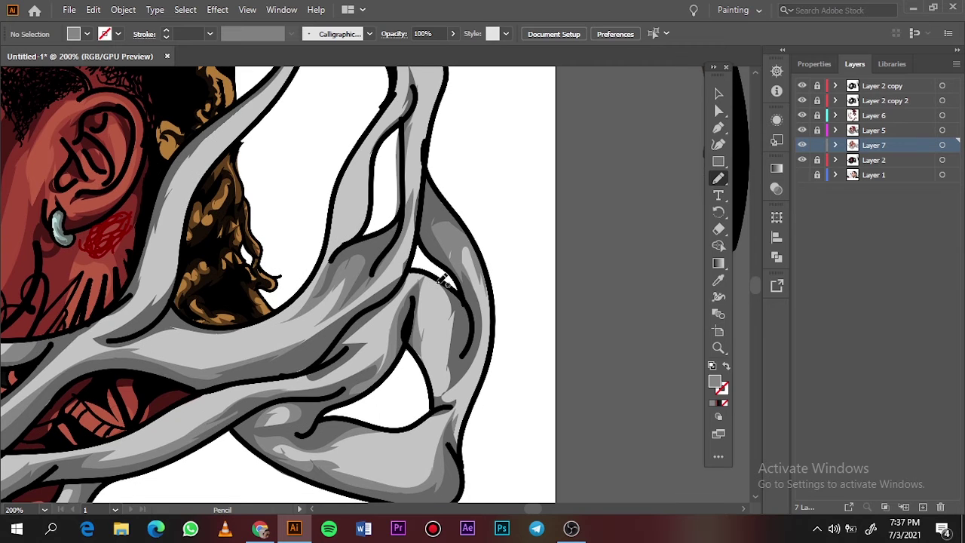
scroll(430, 230, up, 5)
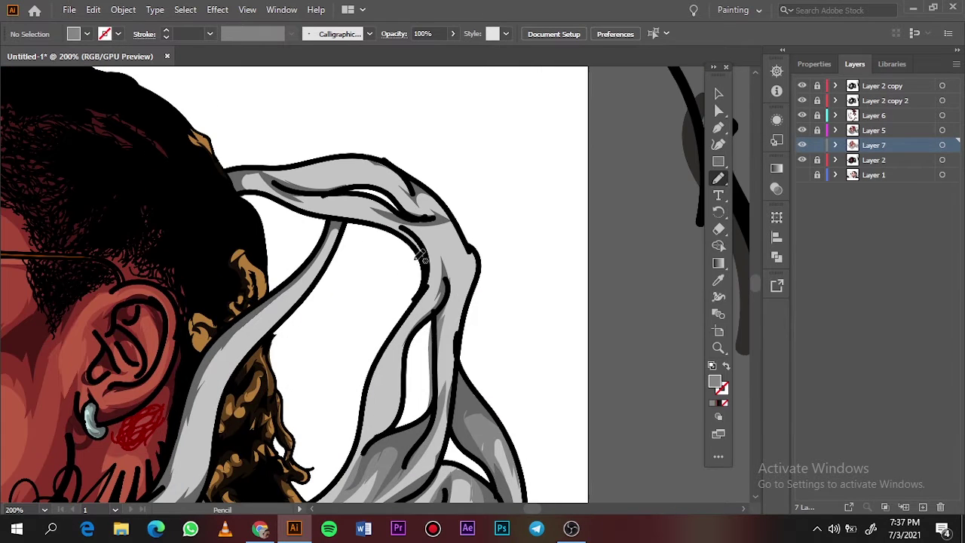
mouse_move(264, 181)
mouse_down()
mouse_move(420, 192)
mouse_move(358, 205)
mouse_up()
drag(447, 354, 459, 285)
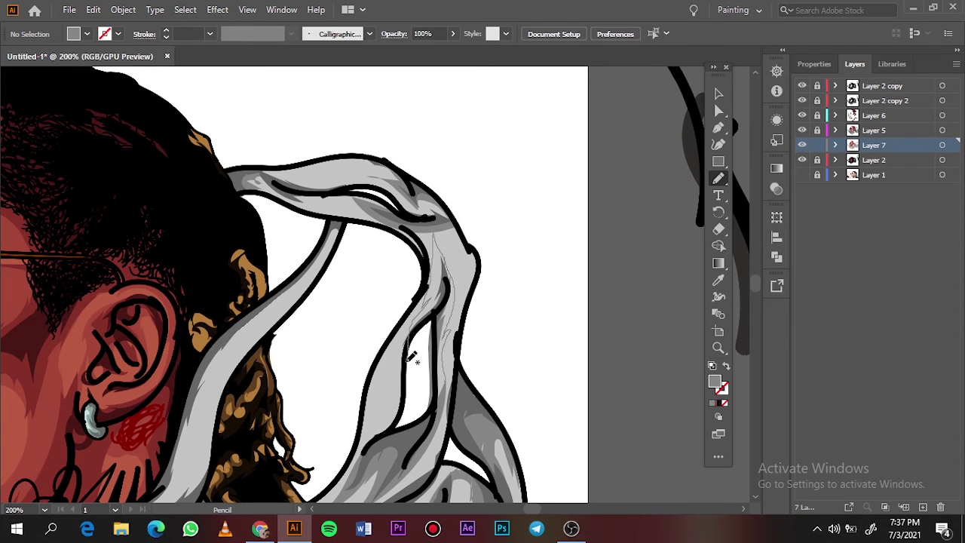
key(ctrl+0)
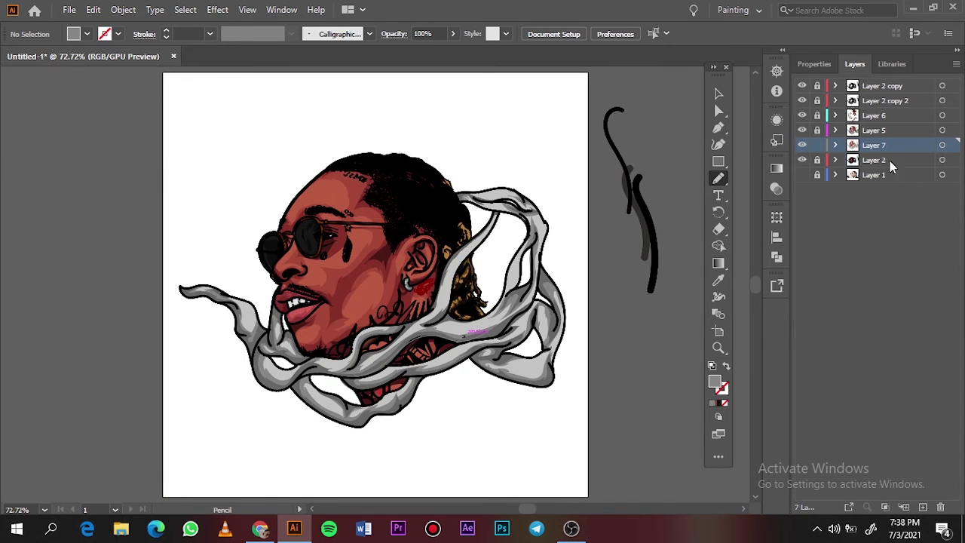
Step: Add a skin-highlight layer with a lighter skin fill DD7A66 and zoom in on the face
click(923, 507)
key(i)
click(362, 296)
double_click(715, 383)
click(642, 98)
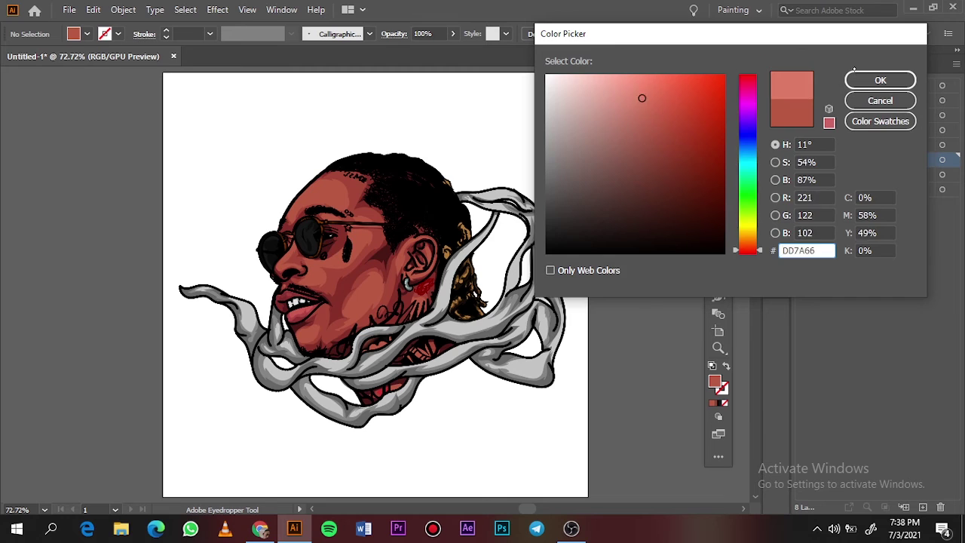
click(880, 80)
click(803, 175)
click(802, 144)
key(ctrl+plus)
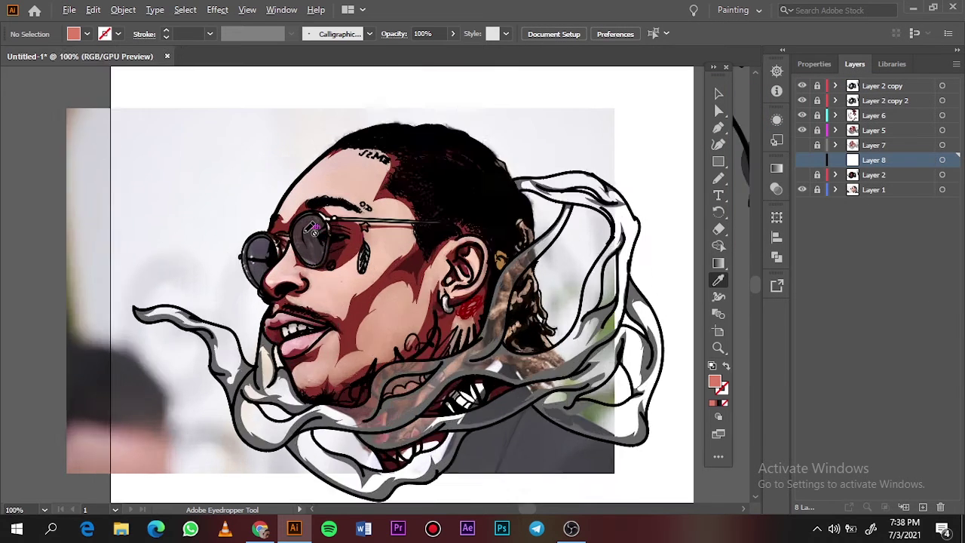
click(803, 160)
key(ctrl+plus)
key(ctrl+plus)
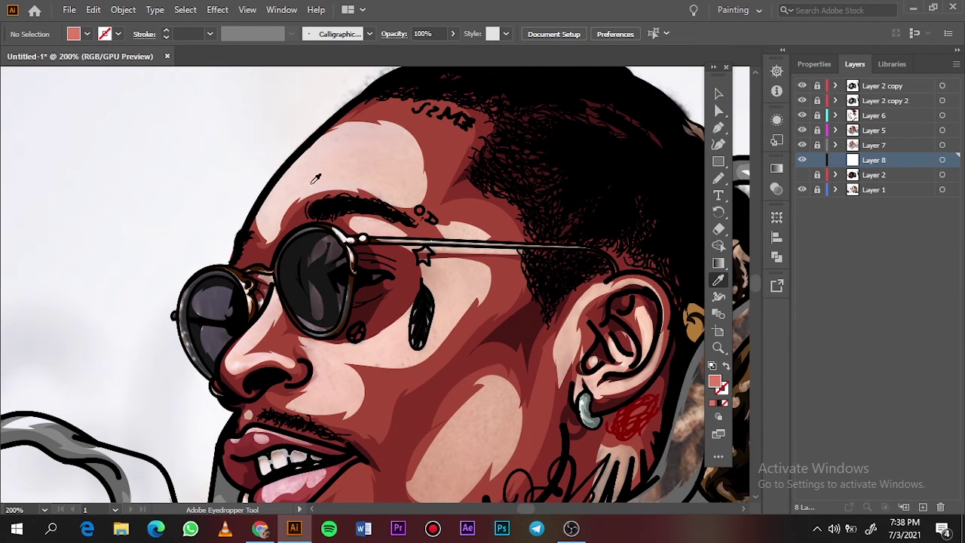
Step: Draw pink highlights above the glasses, on the forehead and under the eyebrow
key(n)
drag(265, 209, 282, 212)
click(803, 175)
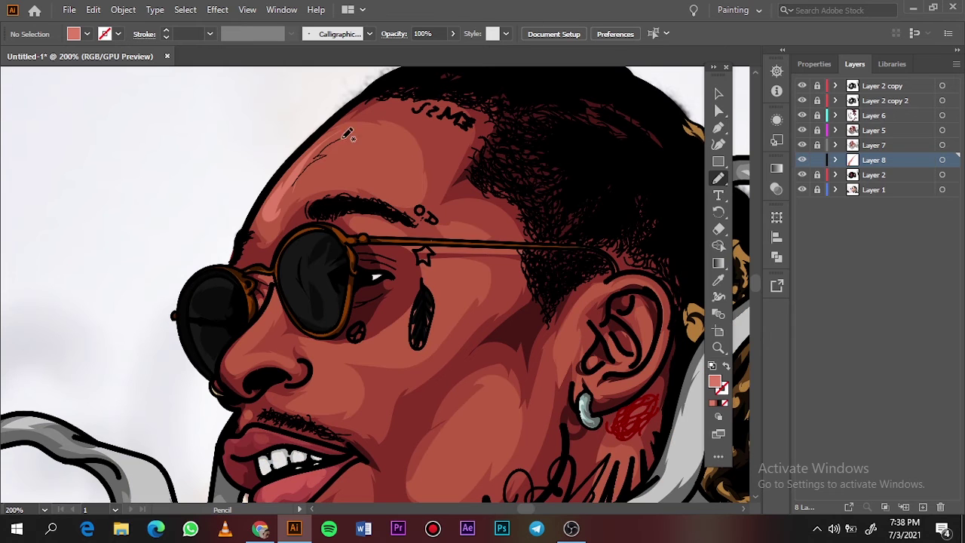
drag(345, 129, 268, 200)
click(802, 175)
scroll(387, 215, up, 3)
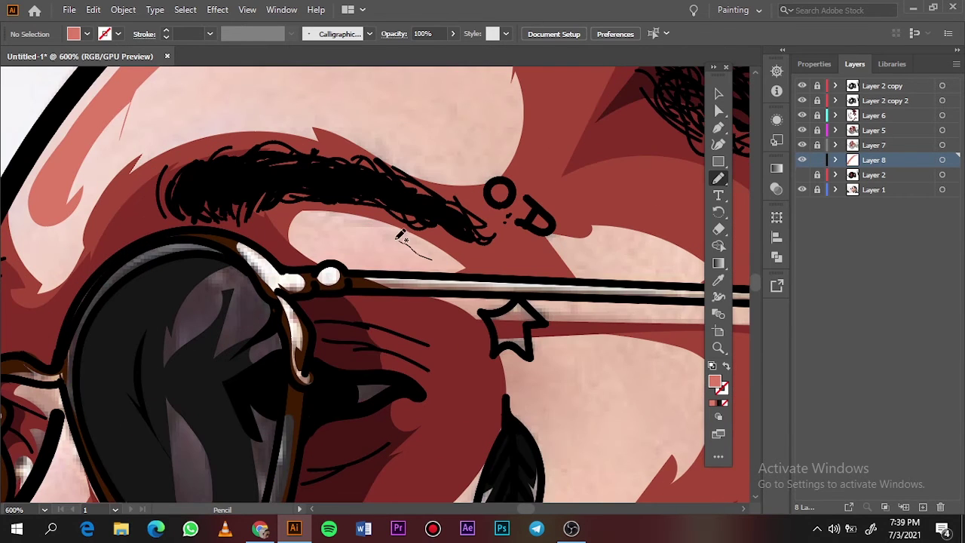
drag(400, 226, 298, 245)
Step: Add pink highlights near the glasses rim, down the nose bridge and on the nose tip
drag(151, 393, 415, 168)
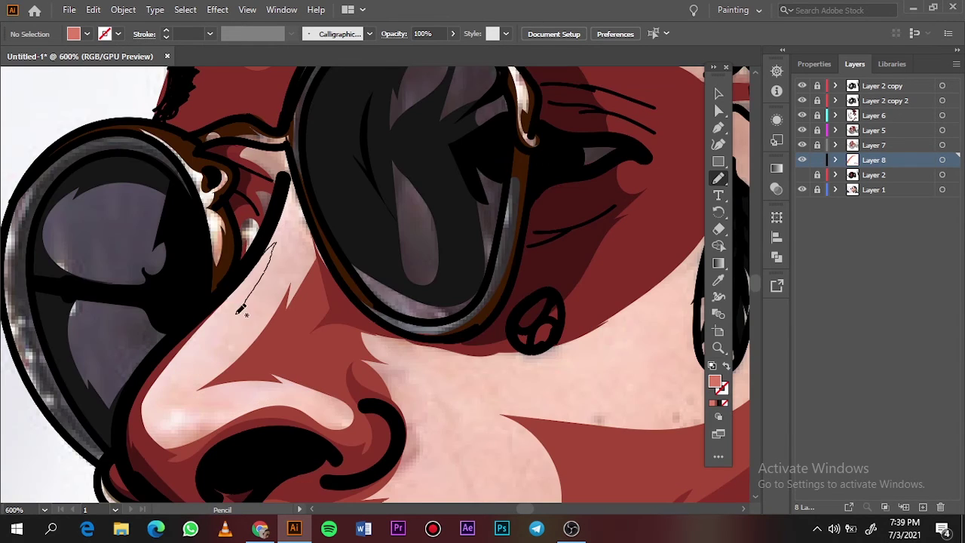
drag(238, 312, 237, 315)
drag(266, 396, 268, 395)
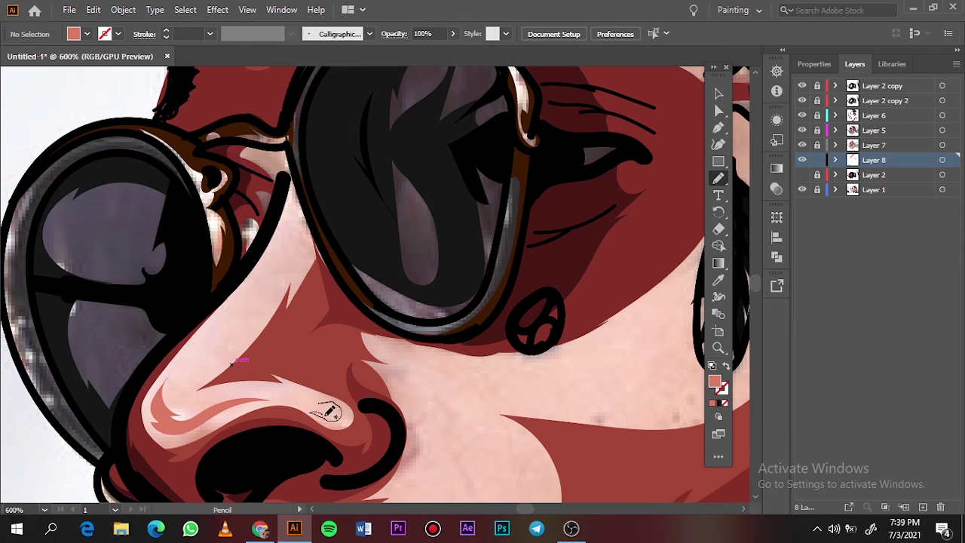
drag(293, 184, 226, 311)
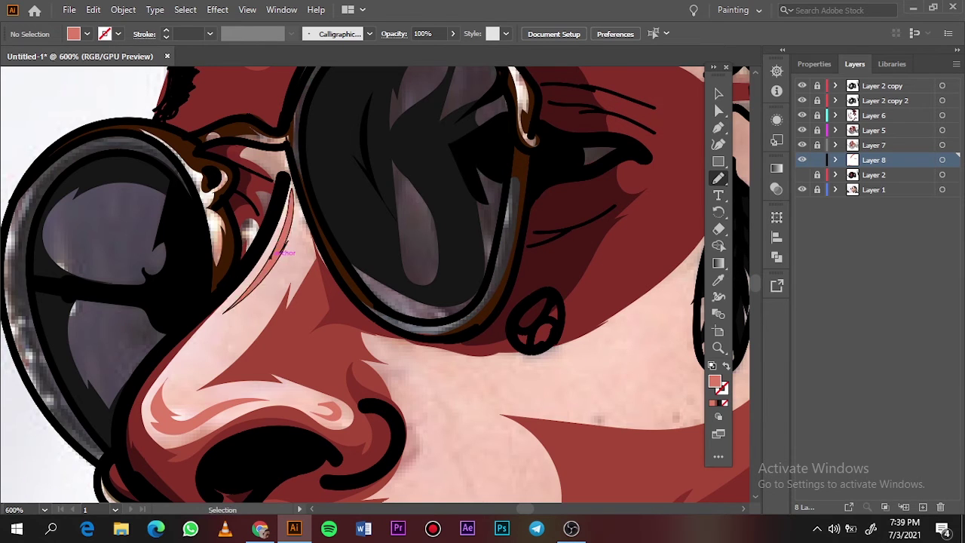
key(ctrl+0)
scroll(352, 147, up, 6)
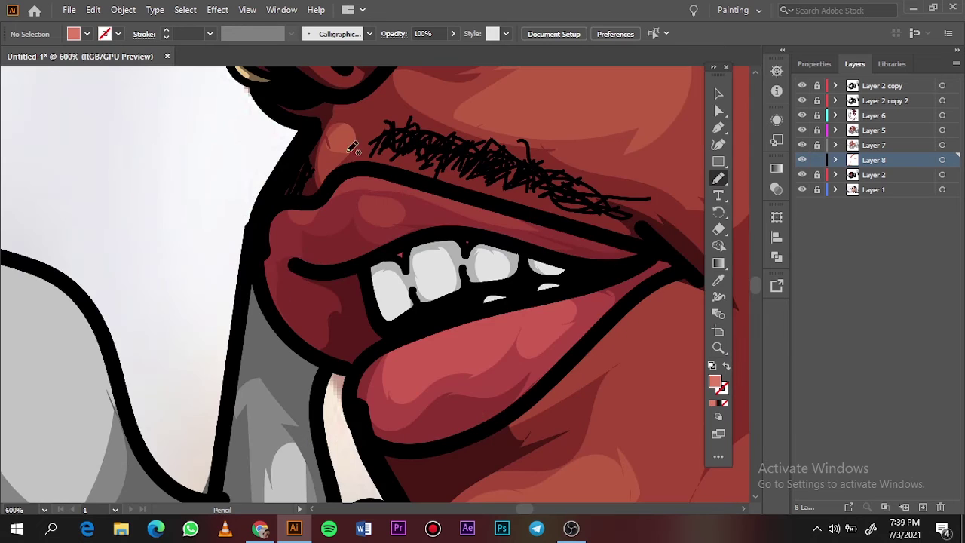
scroll(382, 328, down, 3)
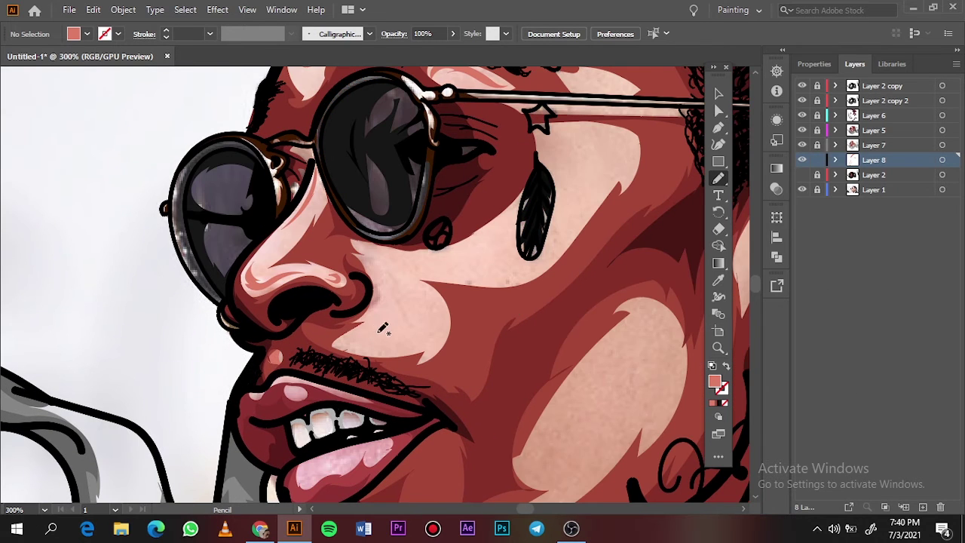
Step: Draw light pink highlights on the cheek, including a lightning-shaped patch, and on the chin
drag(391, 264, 446, 270)
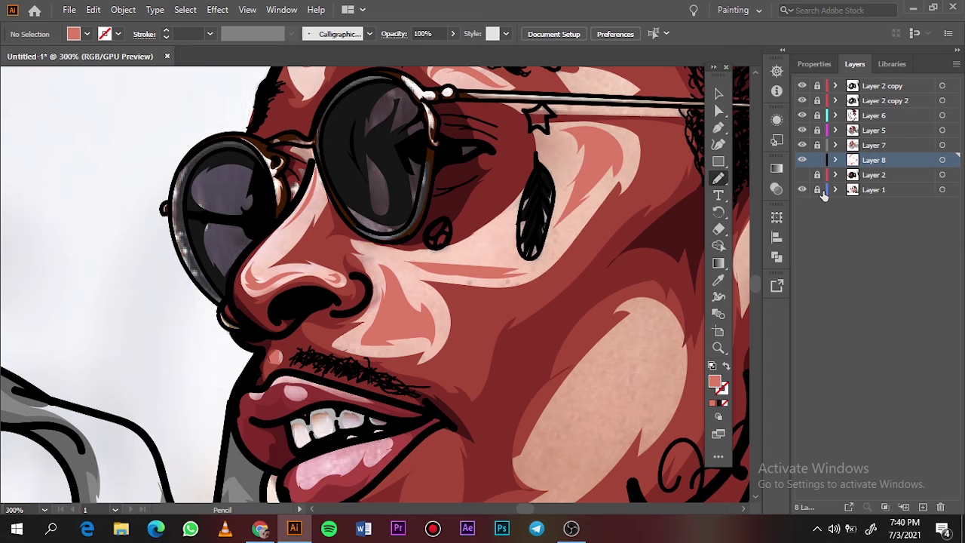
key(ctrl+0)
scroll(332, 249, up, 5)
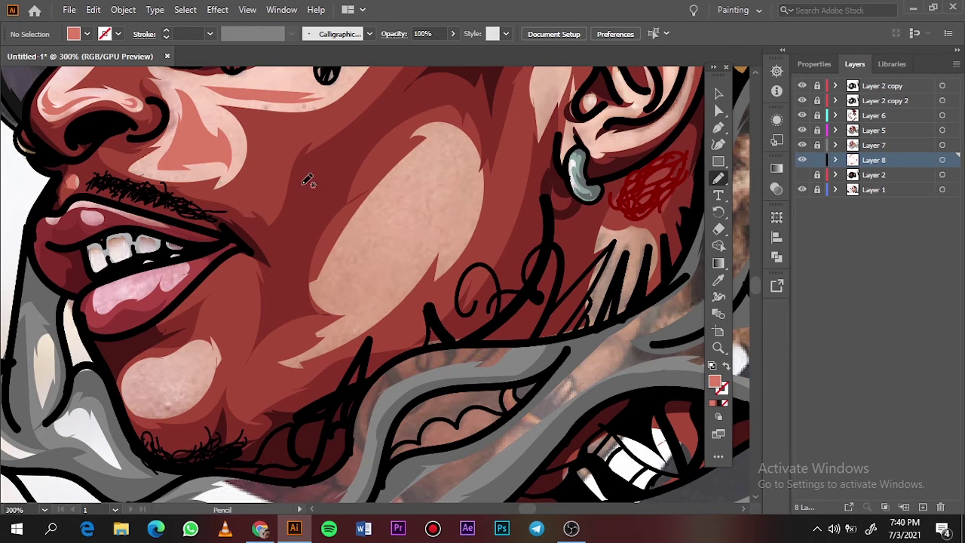
drag(363, 322, 360, 316)
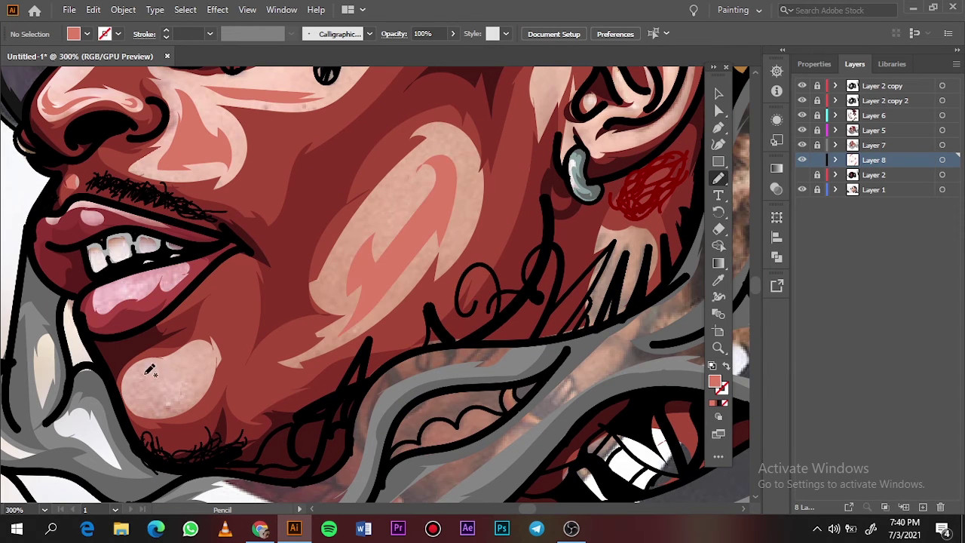
drag(181, 377, 155, 351)
key(ctrl+0)
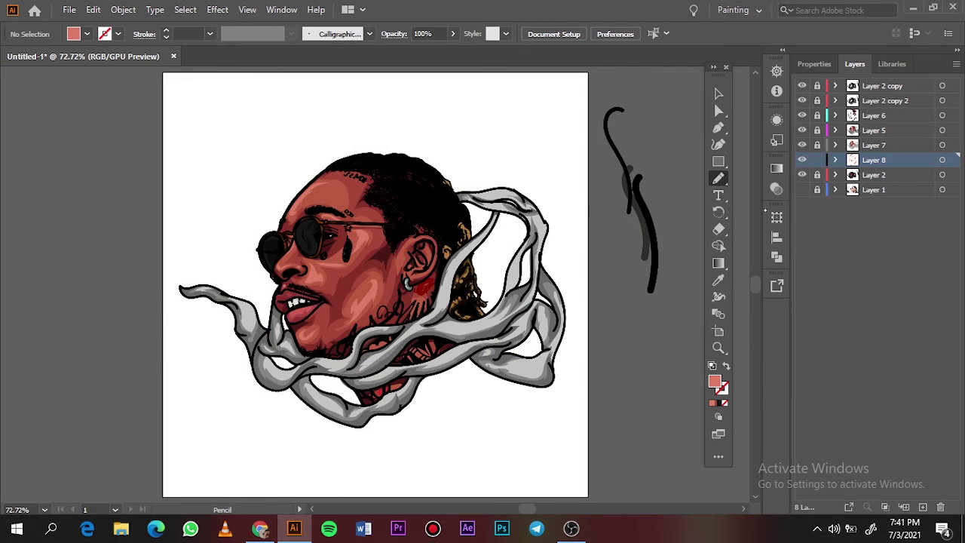
scroll(482, 265, up, 5)
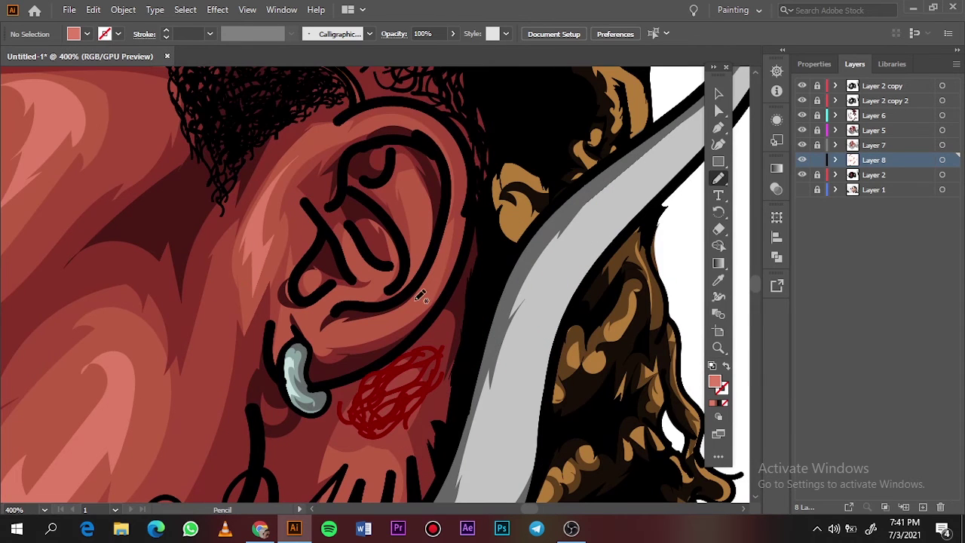
Step: Add highlights below and on the ear, plus highlight shapes inside the smoke's mouth
drag(421, 296, 431, 226)
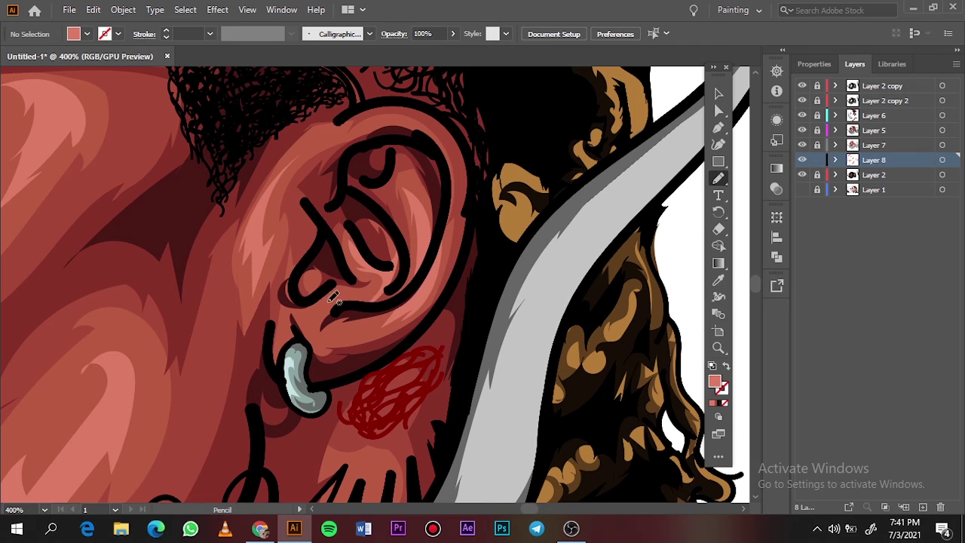
mouse_move(364, 310)
mouse_down()
mouse_move(318, 353)
mouse_move(298, 346)
mouse_up()
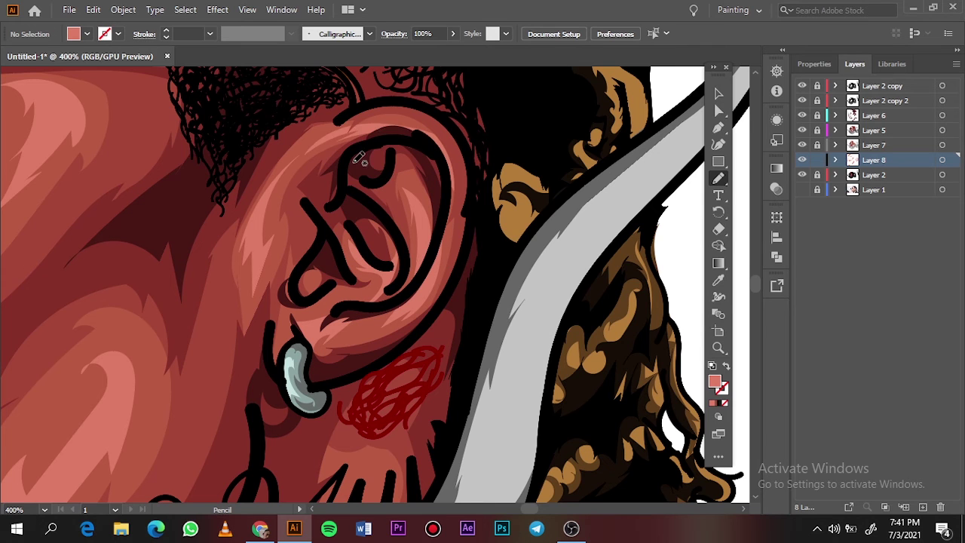
key(ctrl+0)
scroll(264, 299, up, 5)
drag(264, 299, 265, 302)
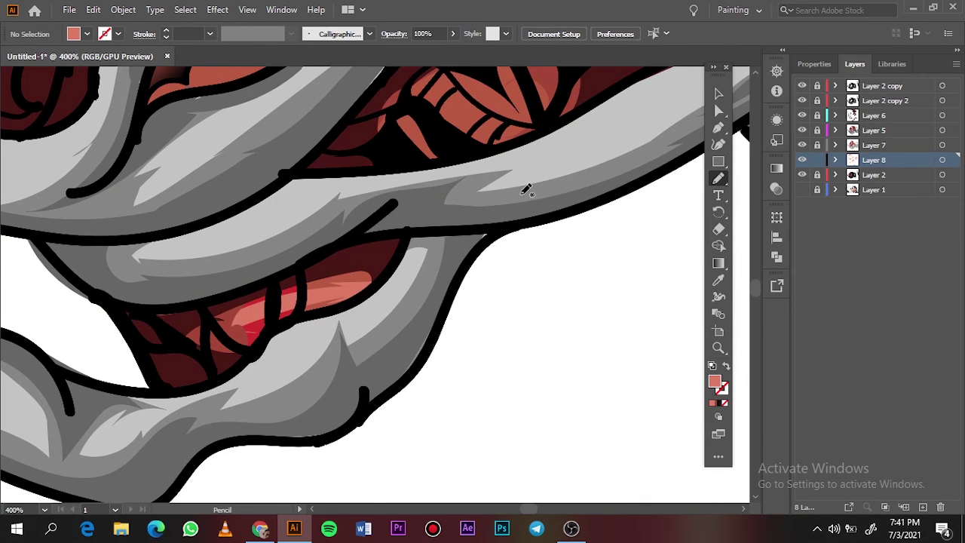
scroll(565, 218, up, 5)
drag(275, 209, 186, 226)
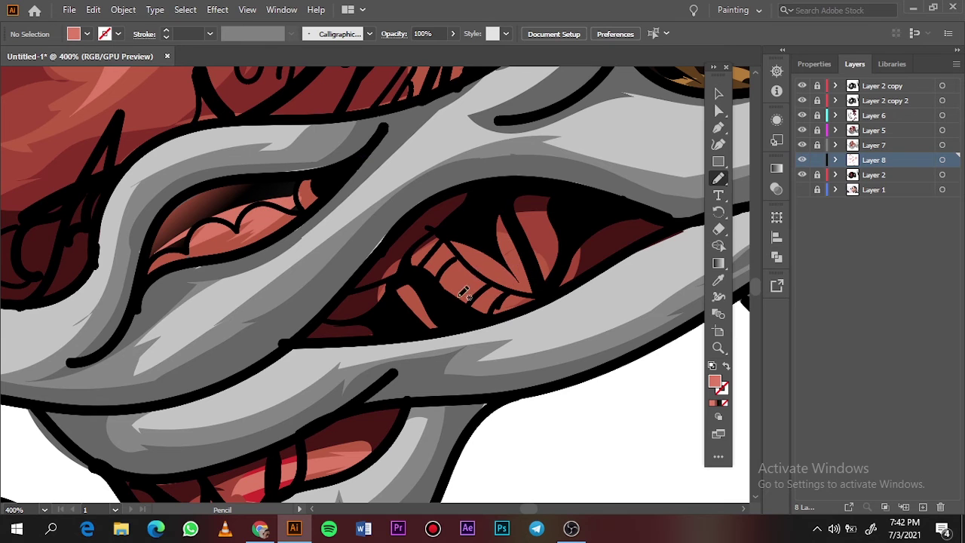
key(ctrl+0)
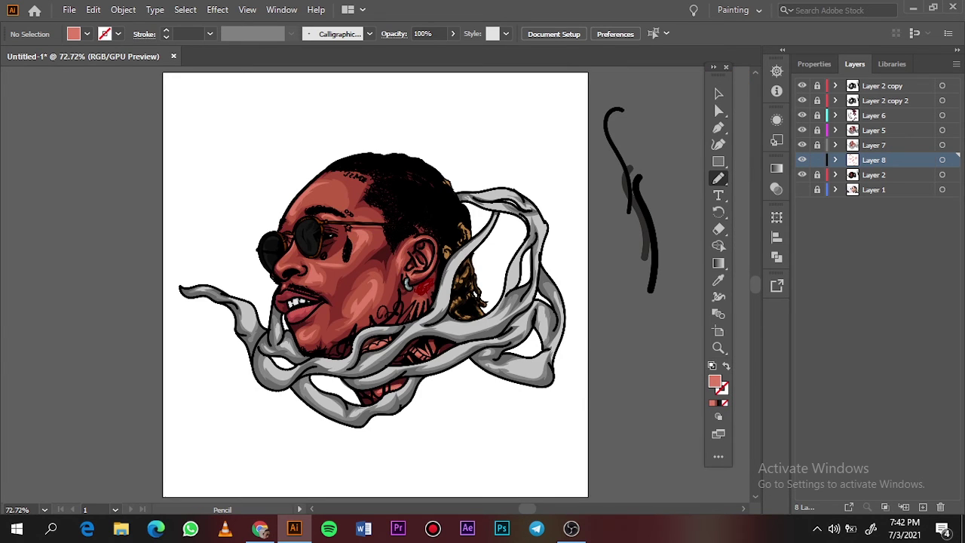
scroll(296, 316, up, 10)
Step: Set a lighter pink from the lip colour and draw filled highlights on both lips
key(i)
click(319, 326)
double_click(715, 382)
click(634, 86)
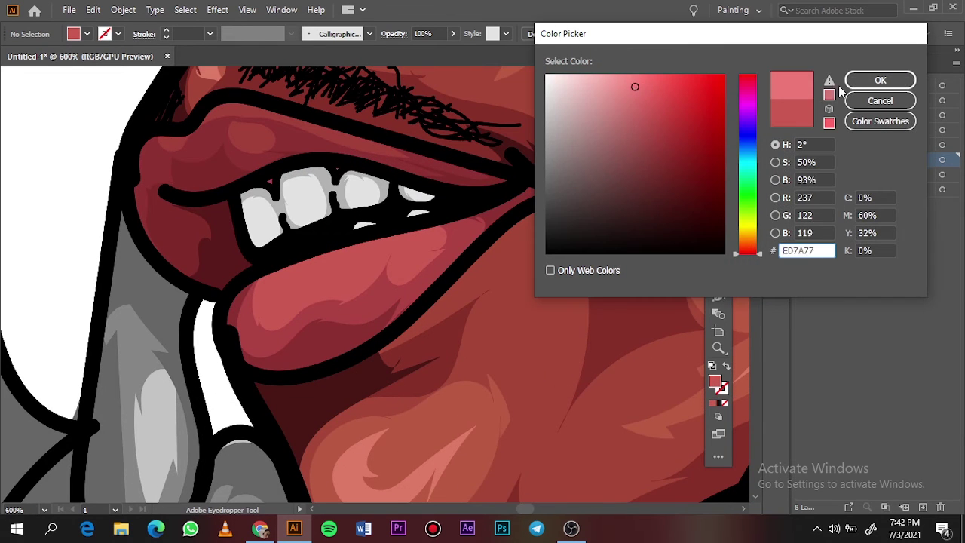
click(881, 80)
key(n)
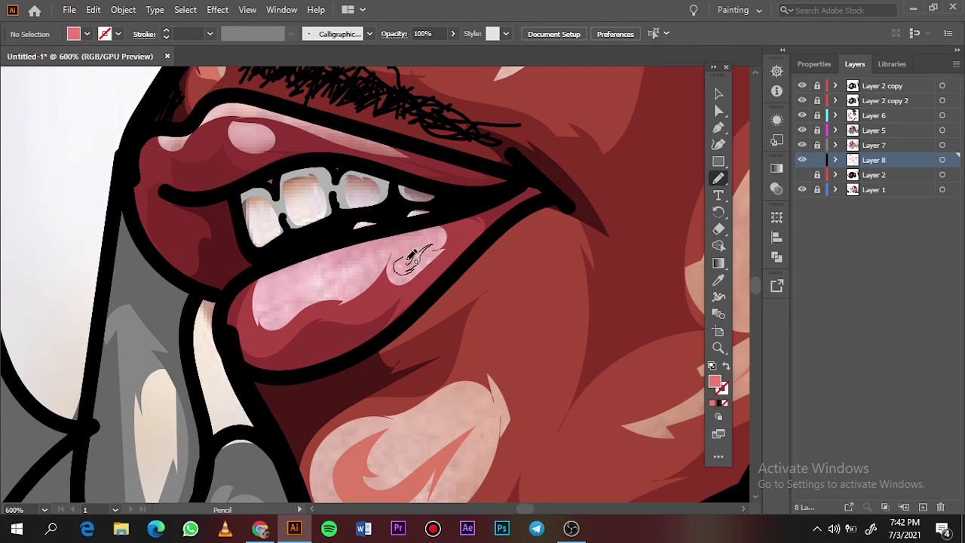
drag(408, 262, 405, 265)
drag(263, 299, 295, 305)
drag(351, 264, 302, 293)
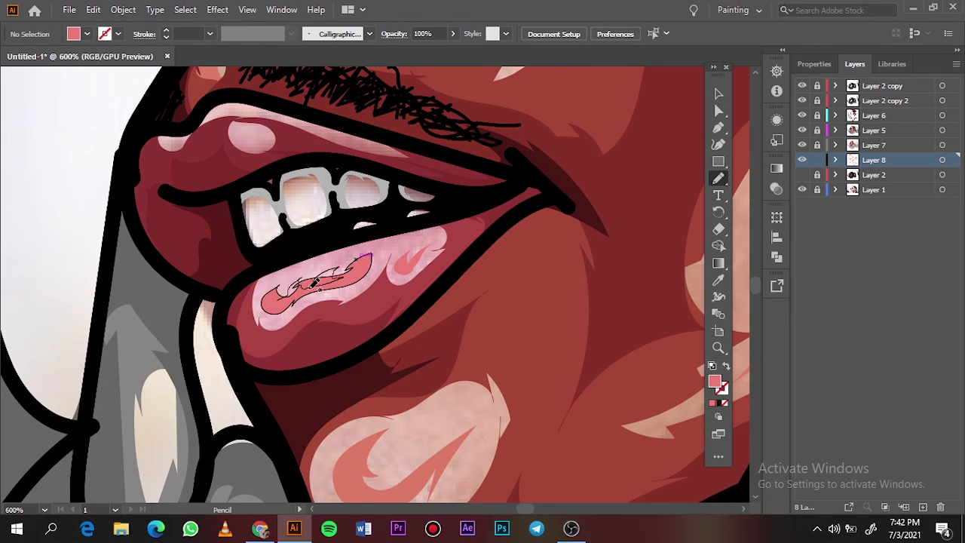
Step: Check against the reference photo and draw a filled highlight loop on the upper lip
click(802, 175)
click(802, 175)
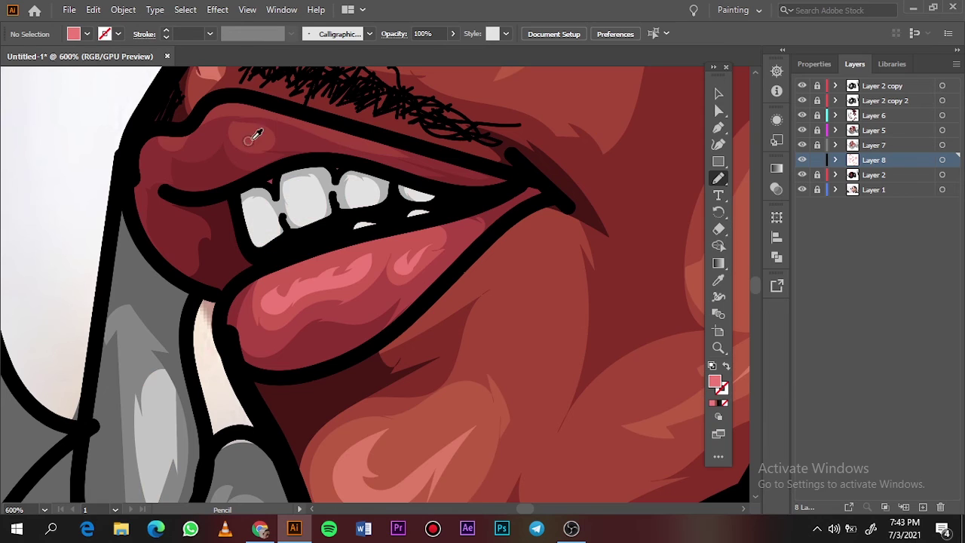
double_click(715, 381)
click(879, 80)
click(802, 175)
mouse_move(256, 124)
mouse_down()
mouse_move(287, 129)
mouse_move(258, 123)
mouse_up()
drag(181, 135, 172, 128)
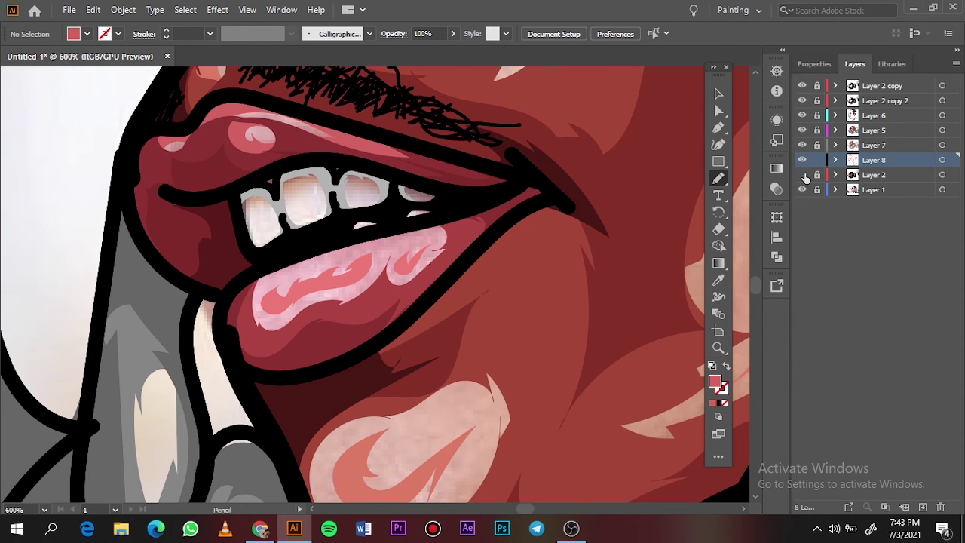
key(ctrl+0)
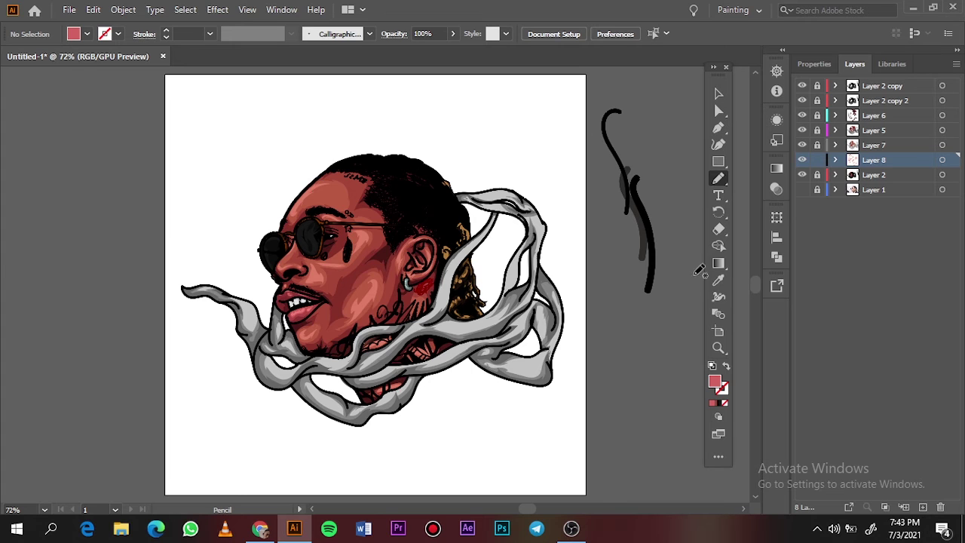
click(802, 175)
scroll(256, 296, up, 5)
Step: Set a dark grey 565656 fill from the lens and draw highlight strokes inside the left lens
key(i)
click(302, 250)
double_click(715, 381)
click(547, 193)
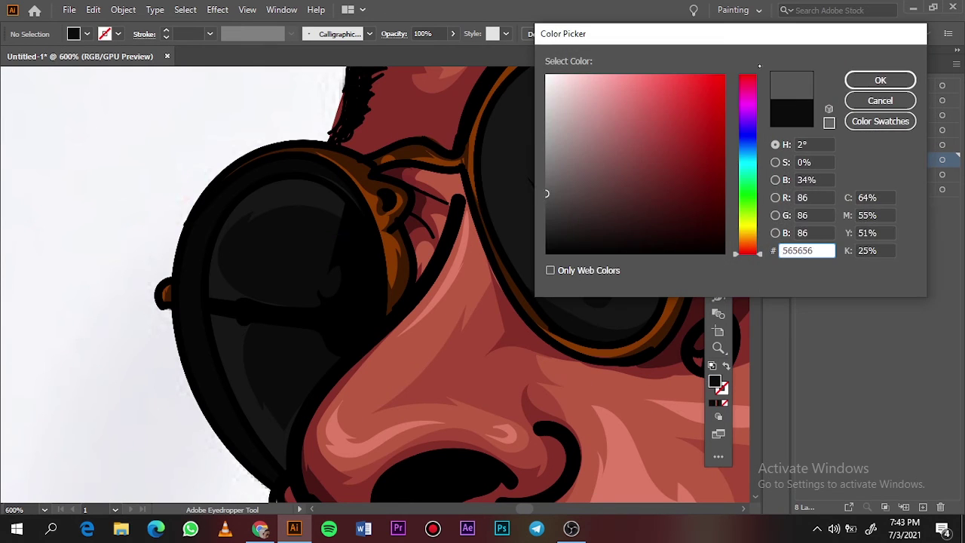
key(Return)
key(n)
drag(276, 362, 249, 249)
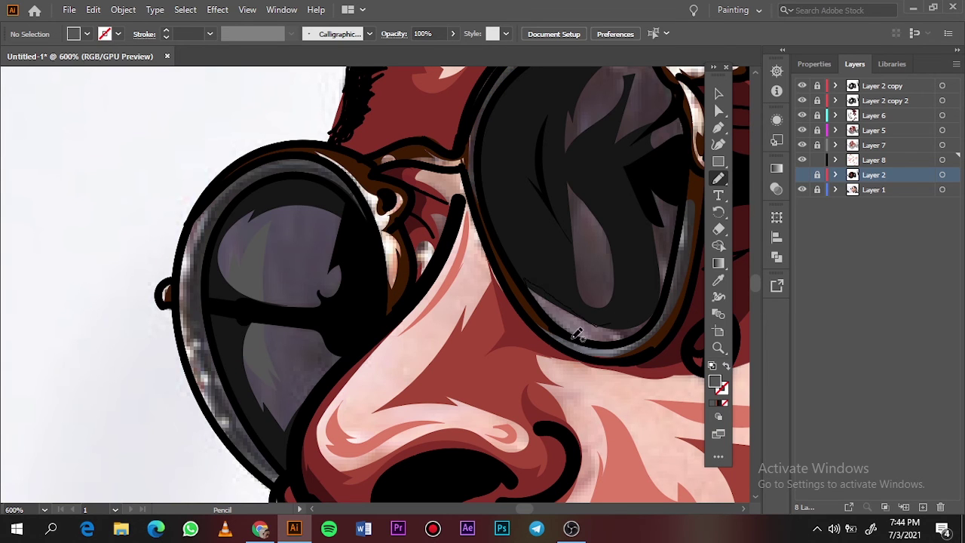
key(ctrl+0)
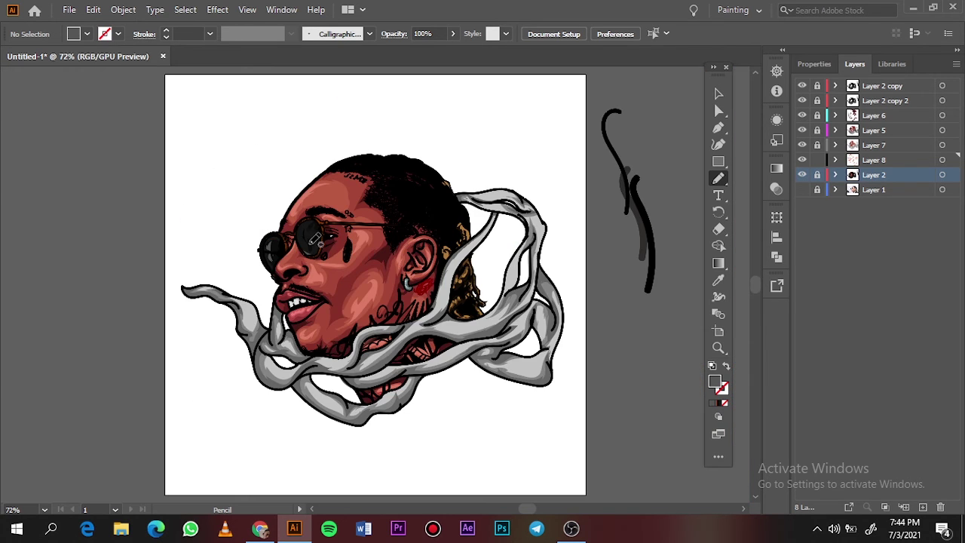
scroll(315, 238, up, 5)
Step: Sample the brown glasses-frame colour and draw a highlight on the nose pad
key(i)
click(317, 317)
double_click(715, 382)
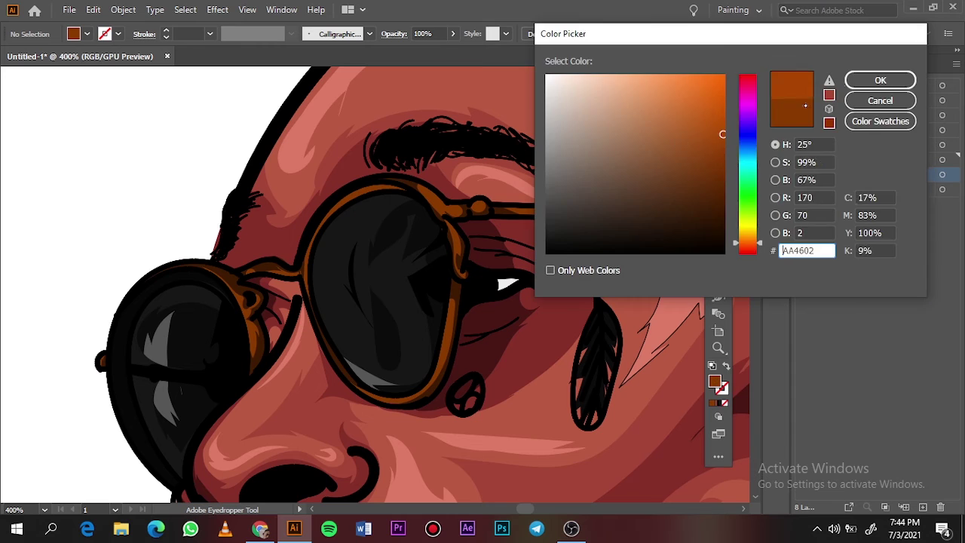
key(Return)
key(n)
scroll(253, 362, up, 3)
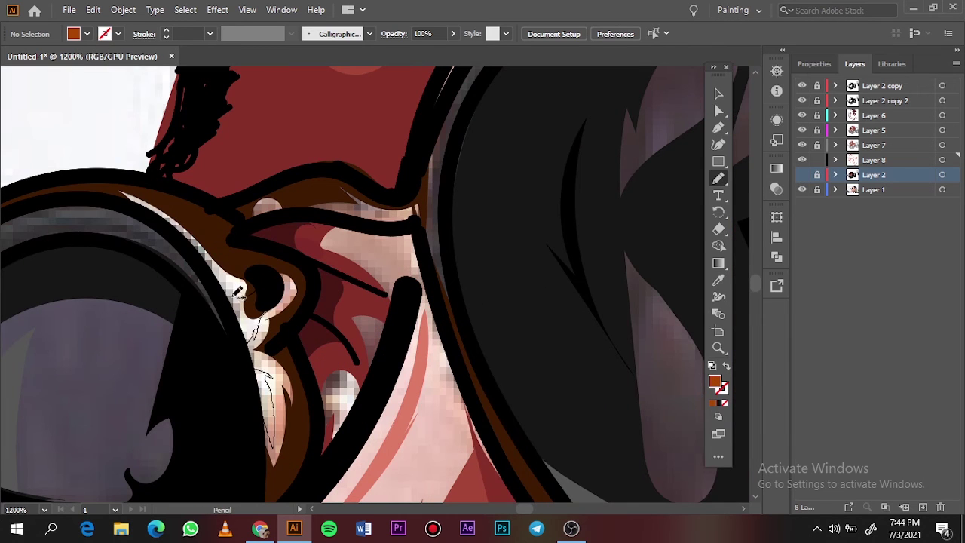
drag(236, 290, 243, 332)
Step: Recolour the rim shading shape to a brighter orange by pasting its hex value
click(802, 174)
click(718, 93)
double_click(715, 381)
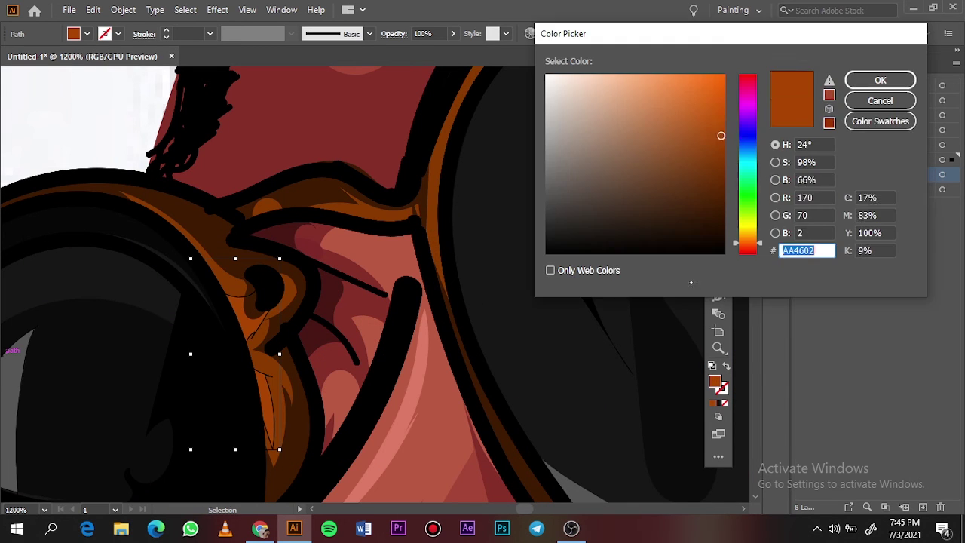
key(ctrl+v)
key(Return)
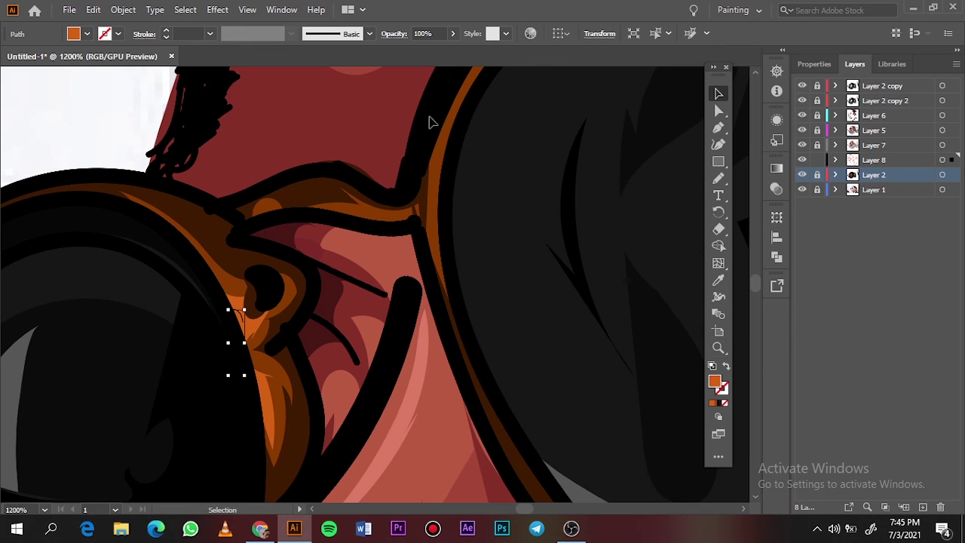
key(n)
key(ctrl+shift+a)
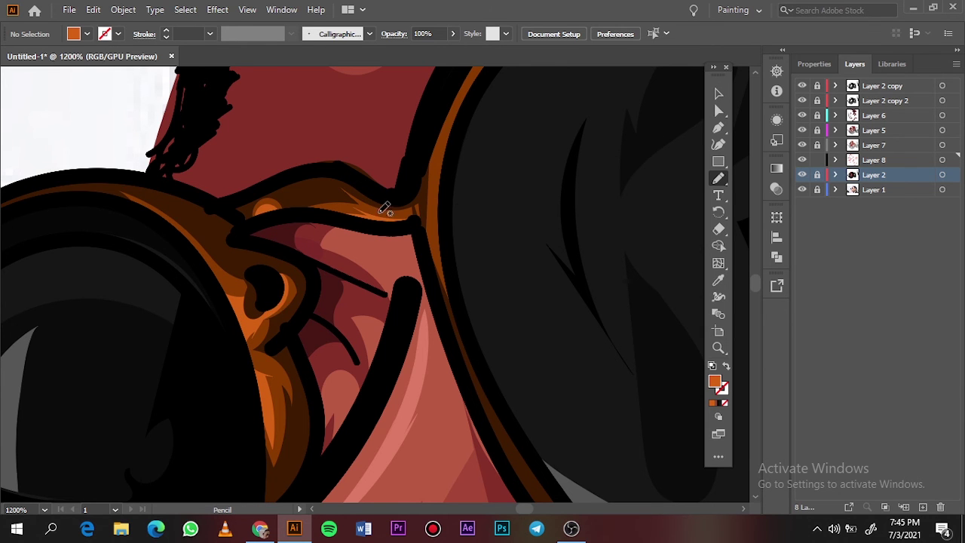
key(ctrl+minus)
key(ctrl+minus)
Step: Widen the orange shading along the right and lower glasses rims
drag(187, 166, 191, 201)
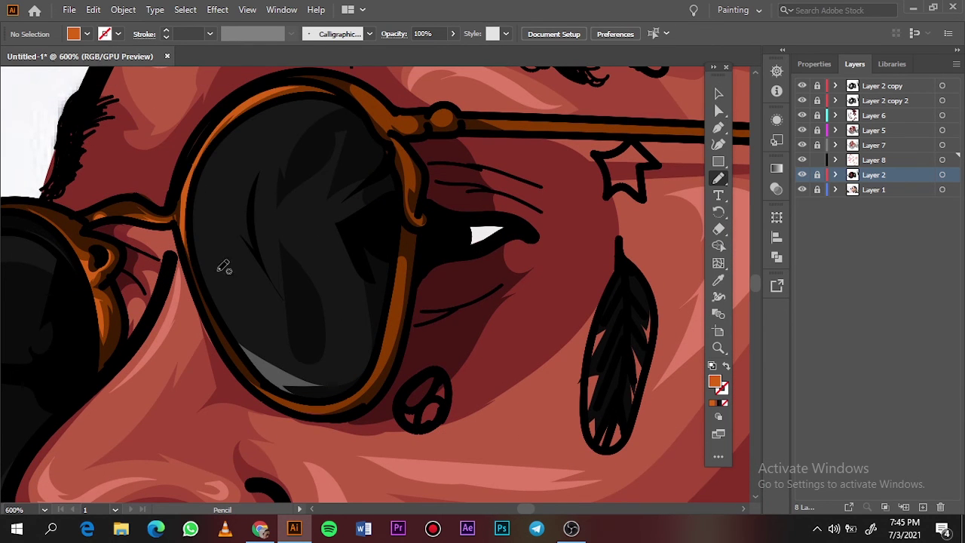
drag(395, 334, 269, 384)
drag(405, 267, 302, 404)
drag(403, 246, 401, 264)
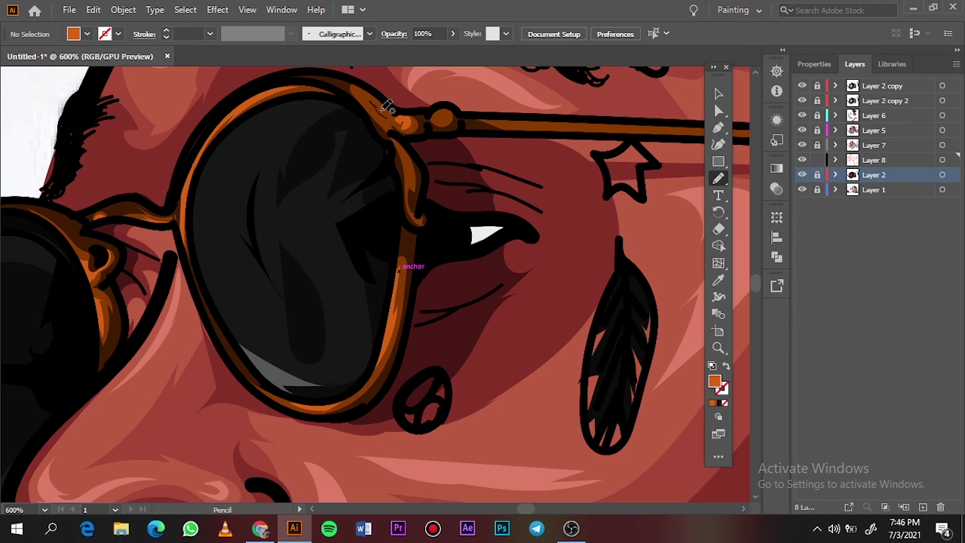
mouse_move(382, 111)
mouse_down()
mouse_move(414, 155)
mouse_move(420, 221)
mouse_up()
key(ctrl+0)
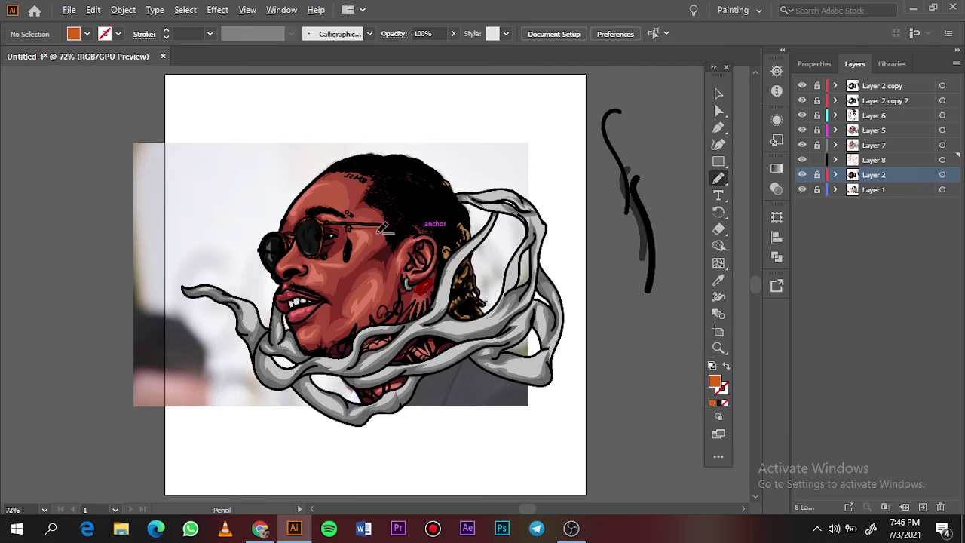
scroll(183, 167, up, 10)
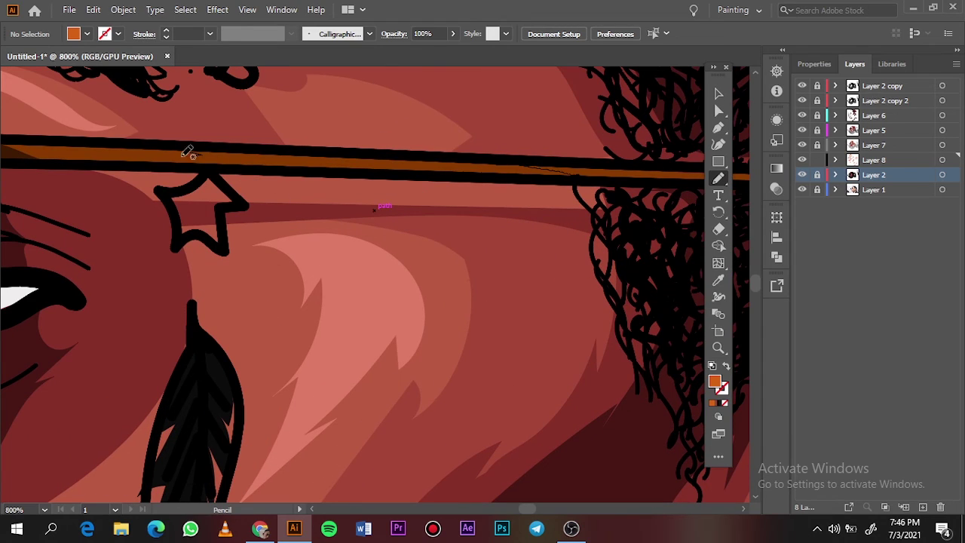
key(ctrl+0)
scroll(362, 241, up, 5)
scroll(277, 338, up, 5)
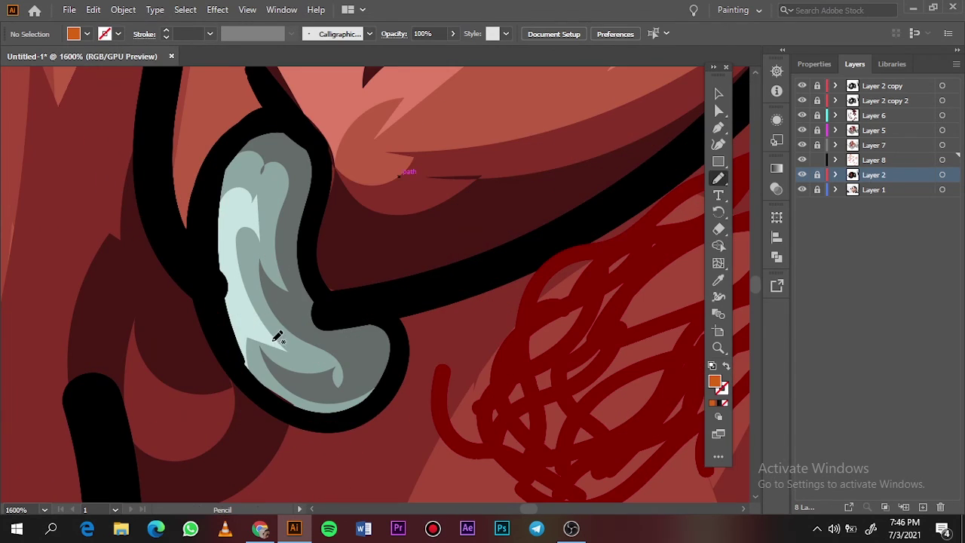
Step: Set a pale near-white cyan fill and draw a highlight on the earring
key(i)
click(277, 338)
key(n)
double_click(716, 381)
click(883, 80)
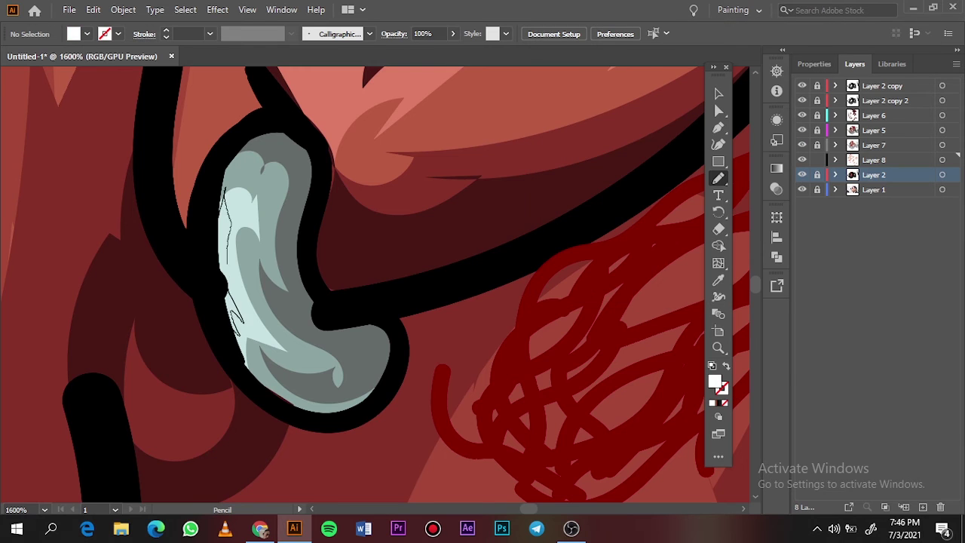
drag(239, 332, 248, 296)
key(ctrl+0)
scroll(453, 302, up, 5)
Step: Sample the tan hair highlight colour and set an adjusted tan fill
key(i)
click(450, 308)
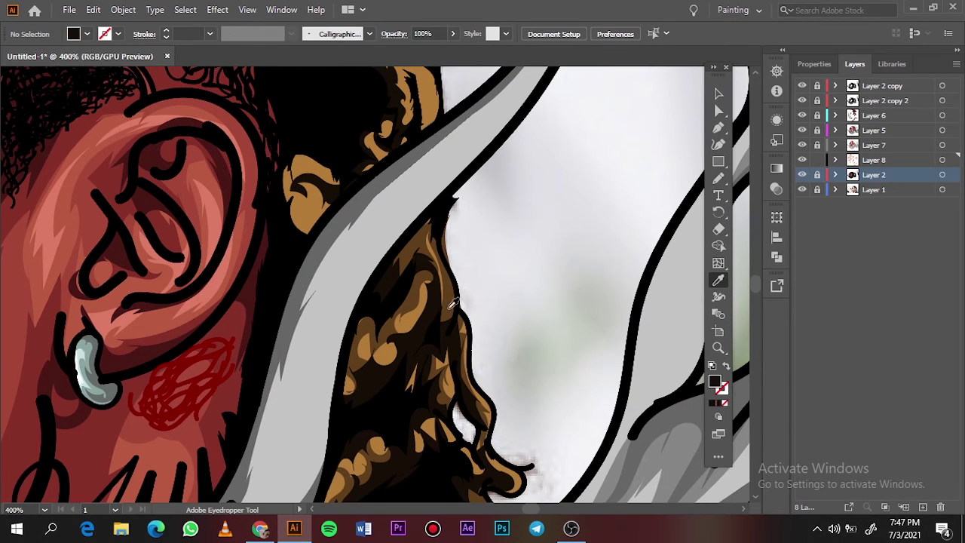
click(319, 204)
double_click(716, 381)
click(877, 80)
scroll(377, 287, up, 2)
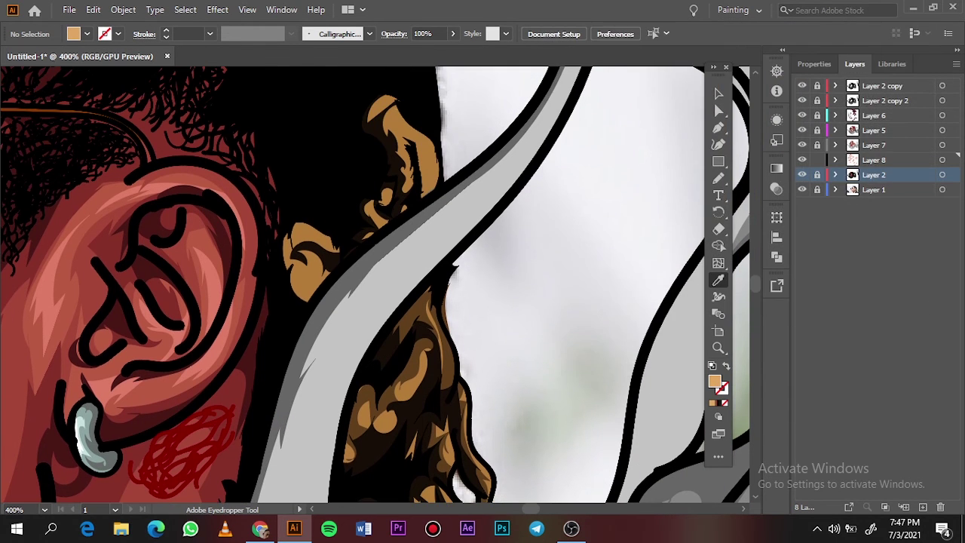
key(n)
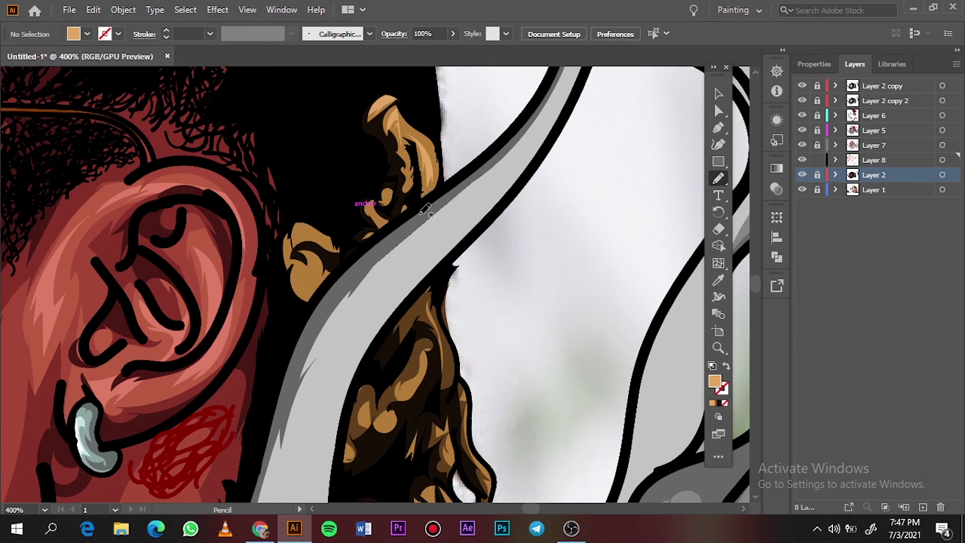
Step: Sample the grey smoke colour as the next fill and open its colour settings
scroll(423, 211, down, 3)
scroll(465, 328, down, 3)
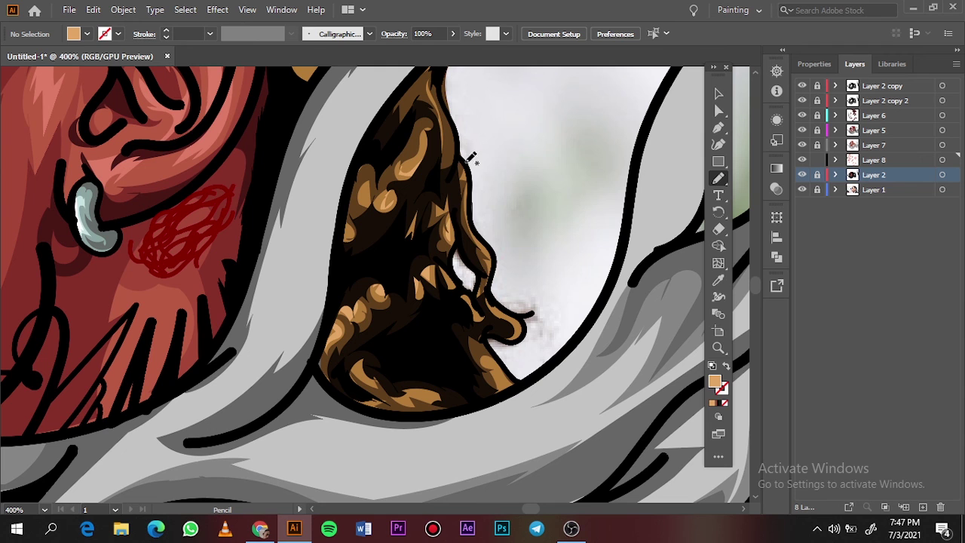
key(ctrl+0)
scroll(354, 283, down, 1)
scroll(344, 215, up, 3)
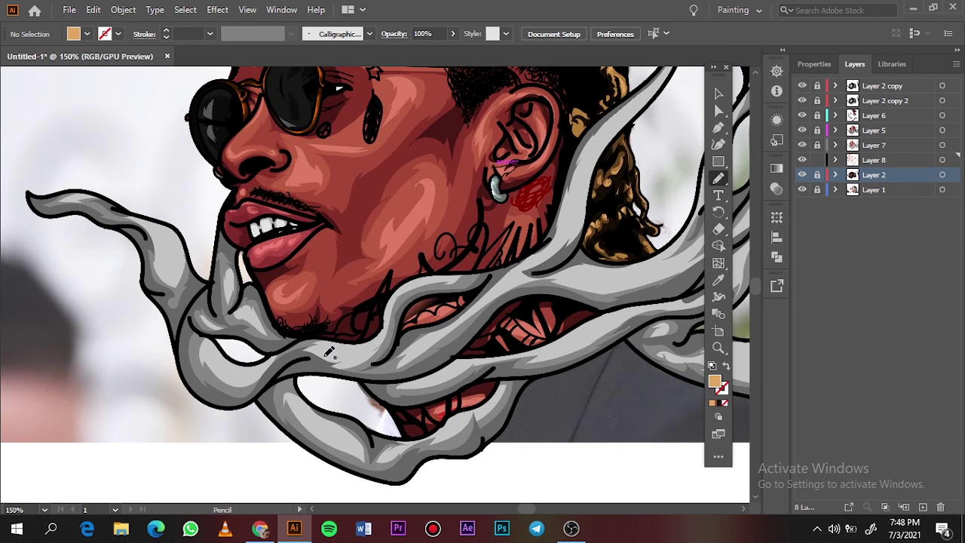
key(i)
click(677, 375)
double_click(715, 382)
Step: Confirm the grey fill and draw one more grey shape inside the left smoke on Layer 8
key(Return)
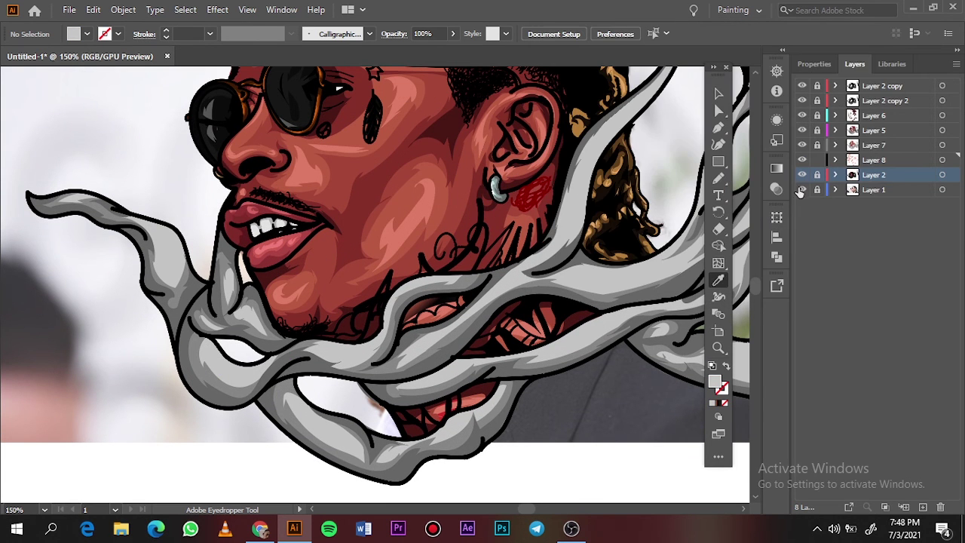
click(876, 159)
key(n)
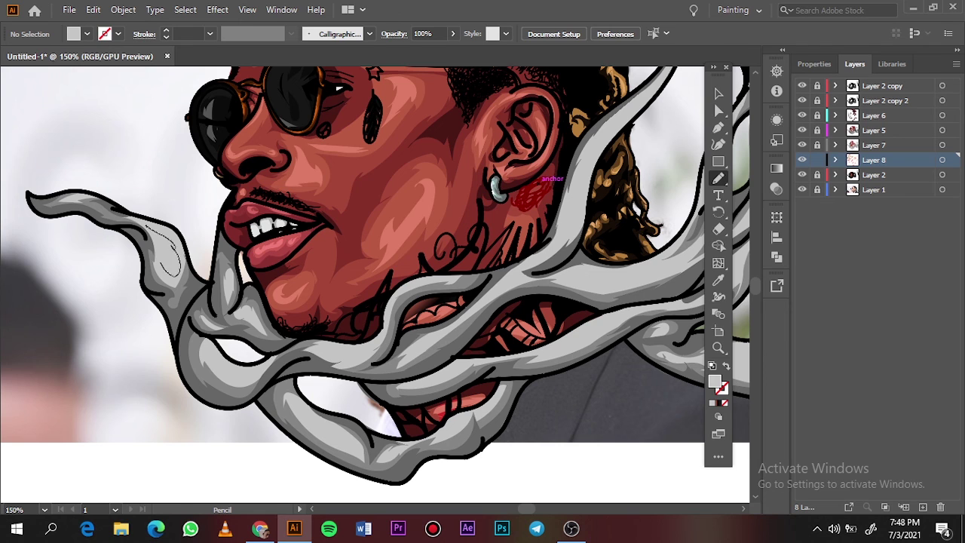
drag(173, 273, 148, 228)
Step: Add Layer 9 with a white #ffffff fill, placed below Layer 8 and above Layer 2
click(892, 115)
click(925, 507)
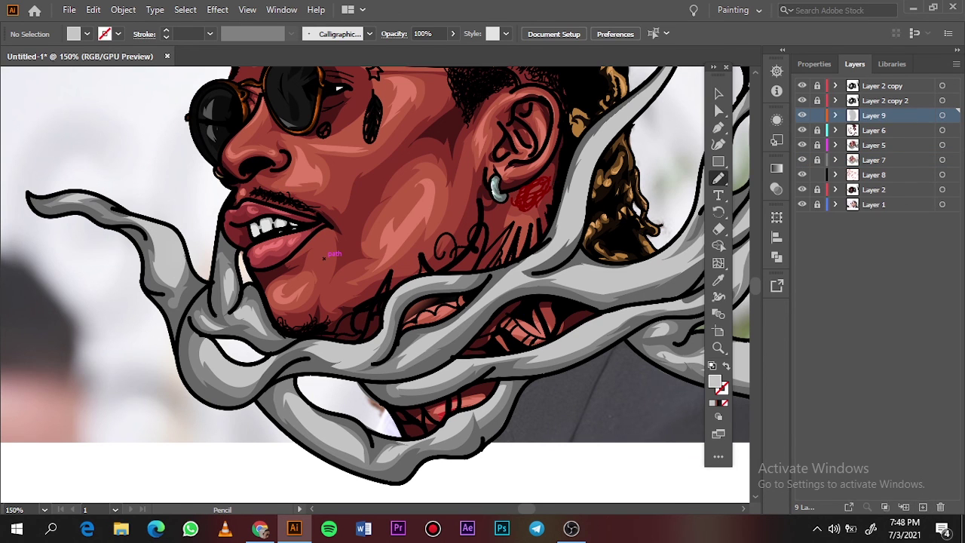
double_click(715, 380)
text(ffffff)
click(877, 77)
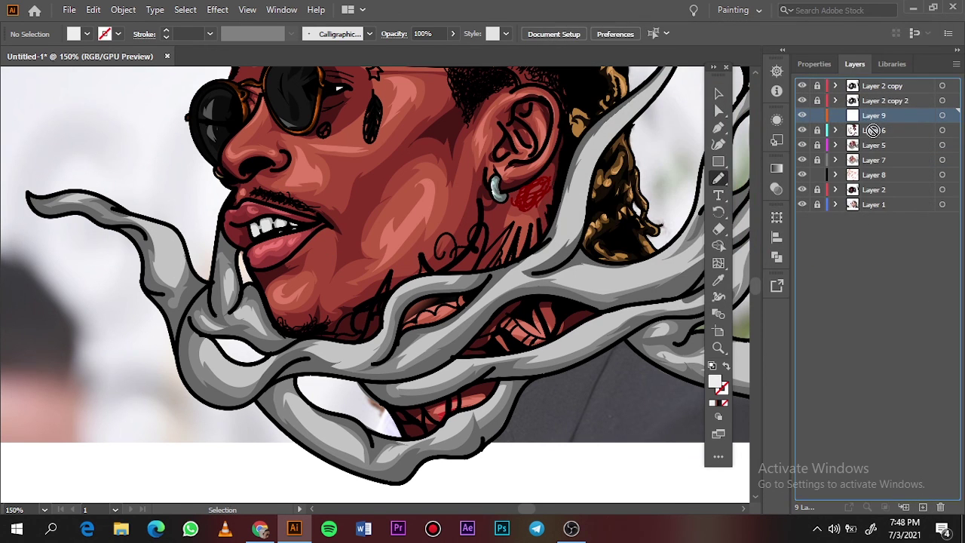
drag(873, 130, 867, 181)
Step: Pencil white highlights on the left smoke curl, along the smoke, and on the lower smoke
drag(181, 248, 164, 264)
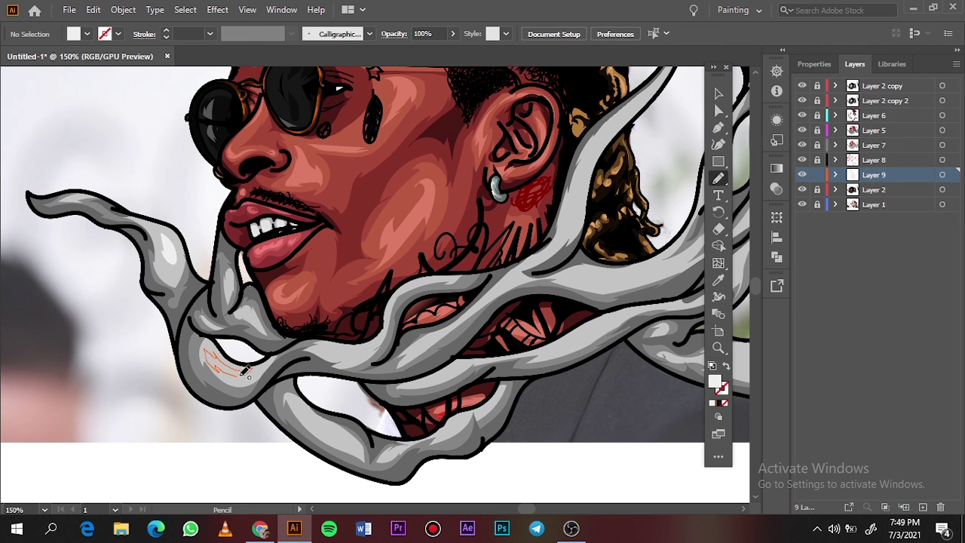
drag(365, 338, 324, 354)
drag(366, 436, 294, 407)
key(ctrl+0)
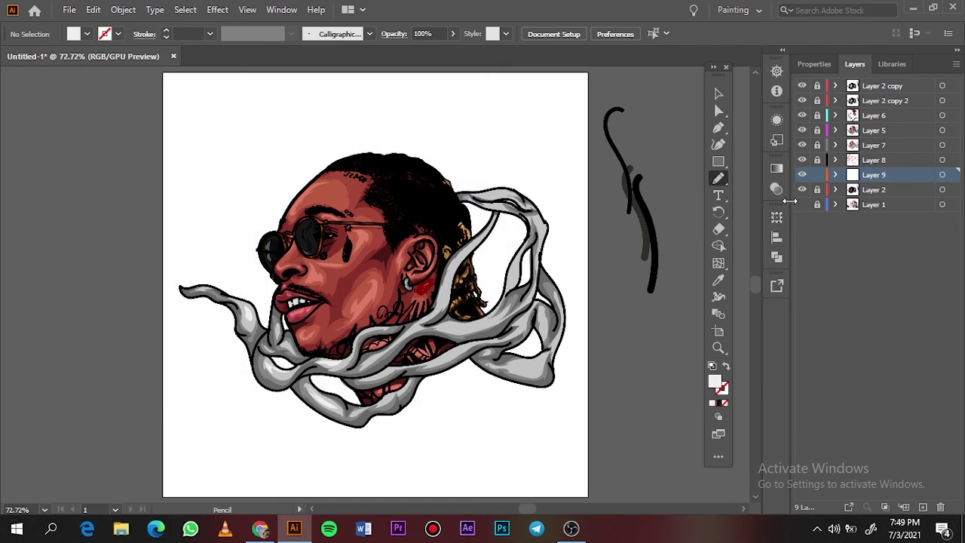
scroll(261, 349, up, 3)
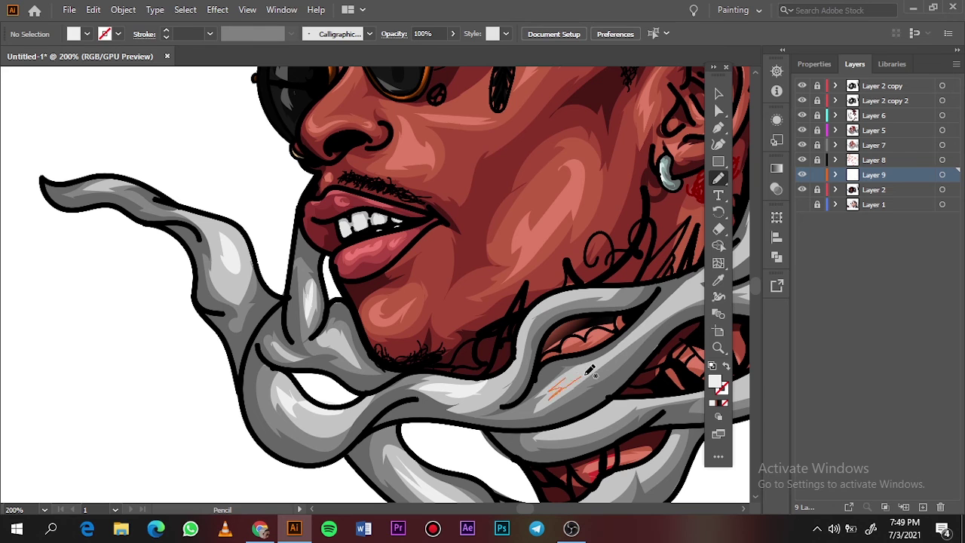
drag(590, 370, 592, 368)
scroll(550, 294, down, 1)
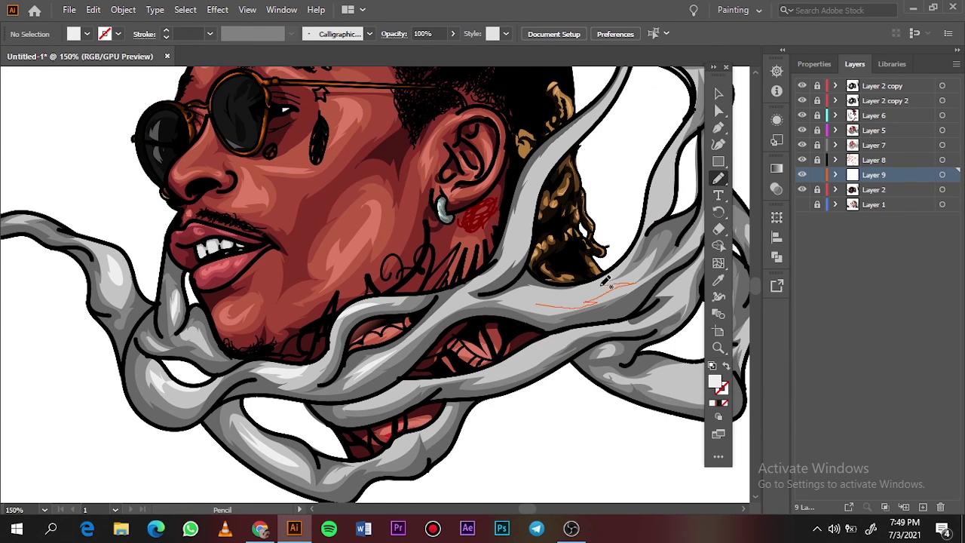
Step: Add more white highlights on the lower smoke and upper smoke branch, then view the whole artboard
drag(605, 281, 607, 286)
drag(517, 251, 494, 266)
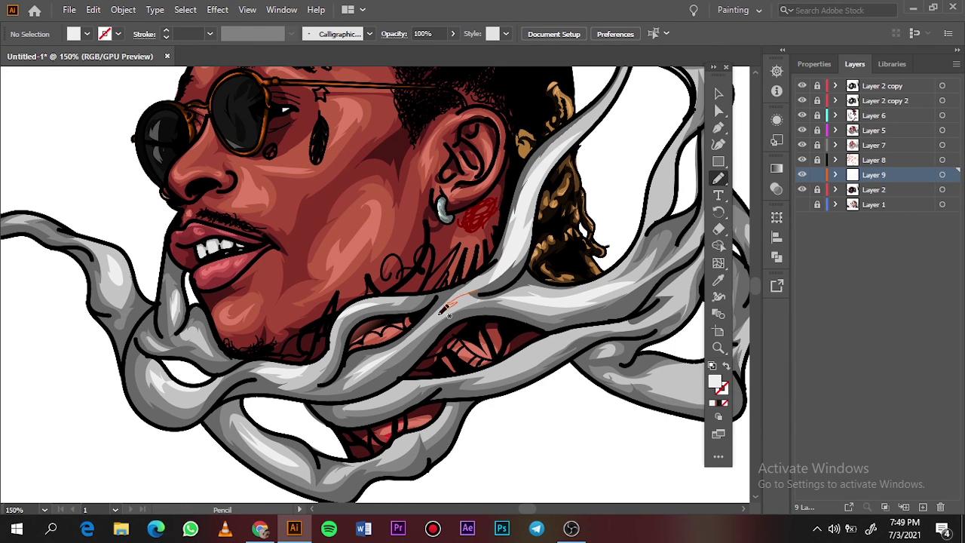
scroll(445, 310, down, 1)
scroll(422, 294, right, 1)
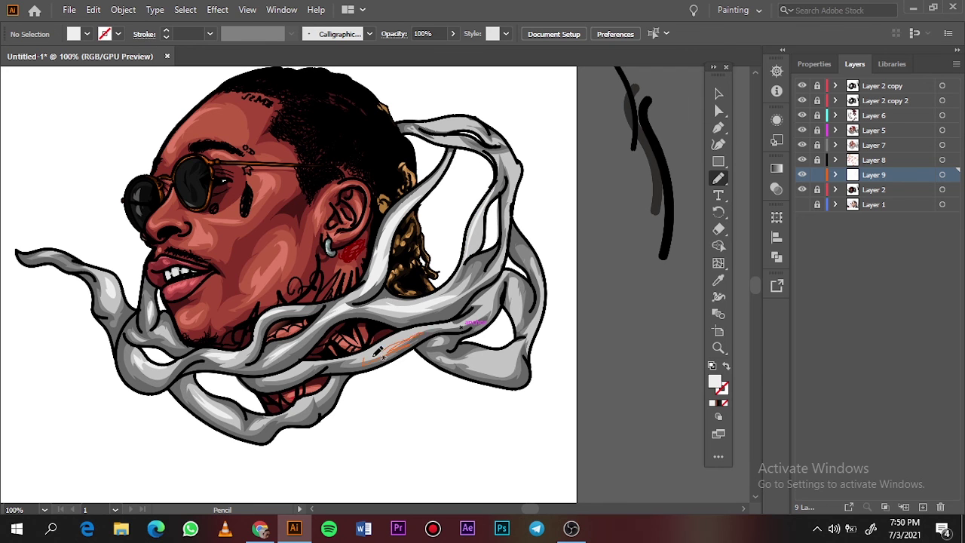
drag(479, 358, 480, 356)
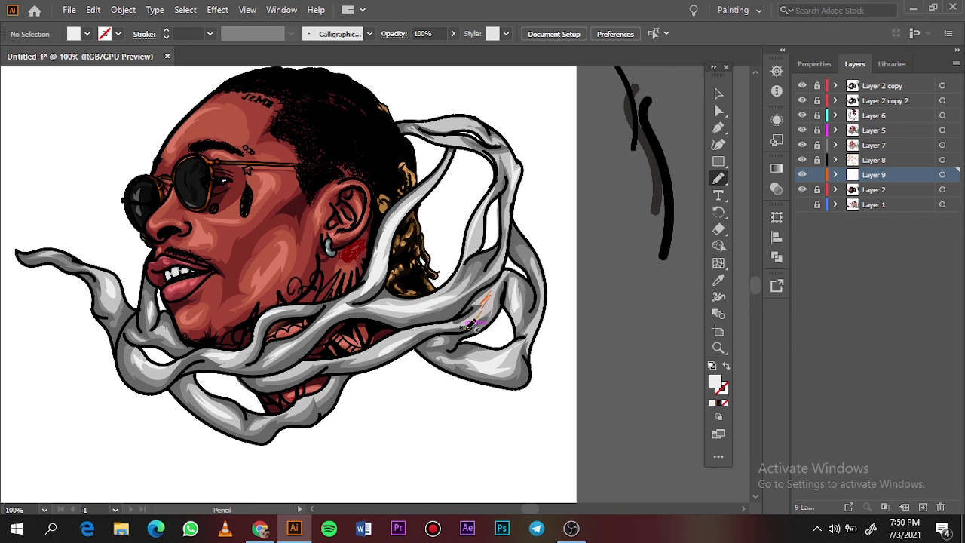
drag(291, 412, 315, 400)
key(ctrl+0)
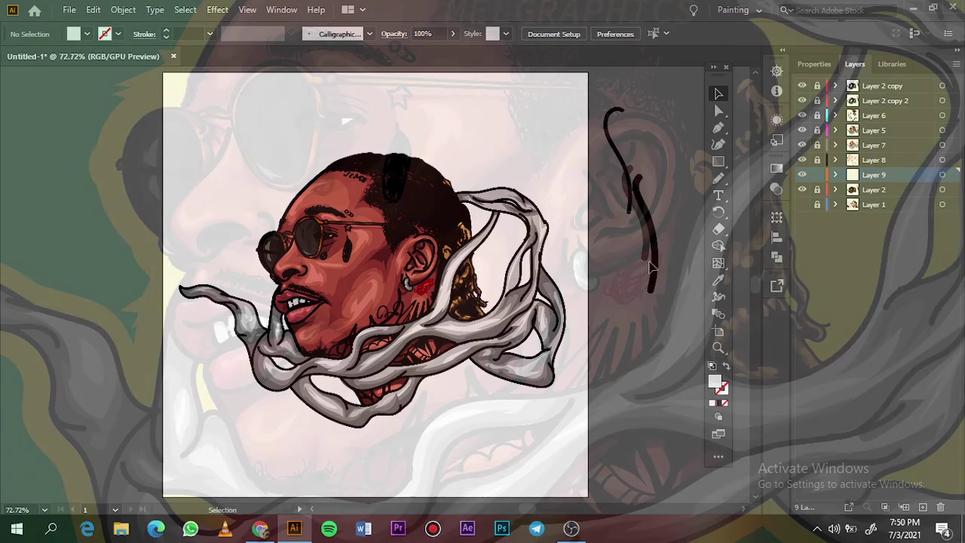